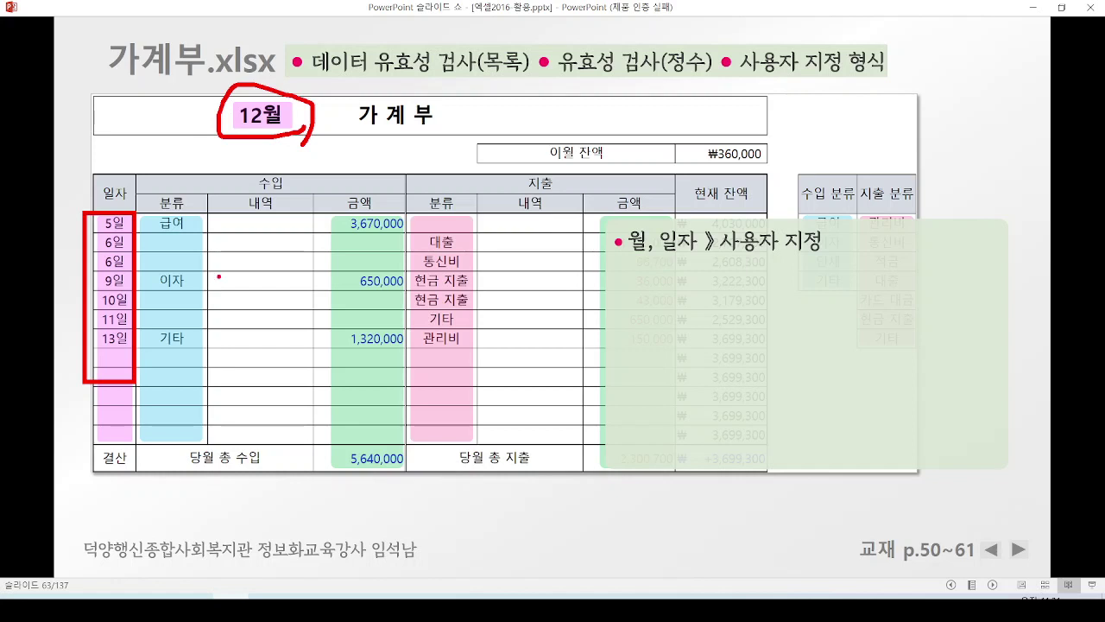
pyautogui.press('e')
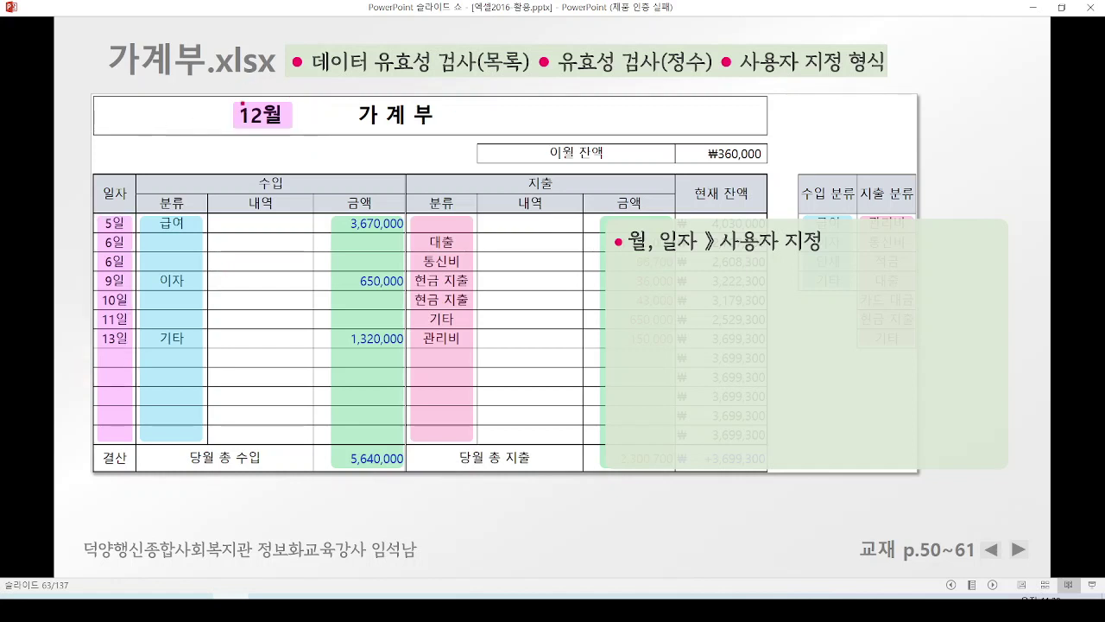
pyautogui.moveTo(262, 123)
pyautogui.mouseDown()
pyautogui.moveTo(273, 111)
pyautogui.moveTo(266, 140)
pyautogui.mouseUp()
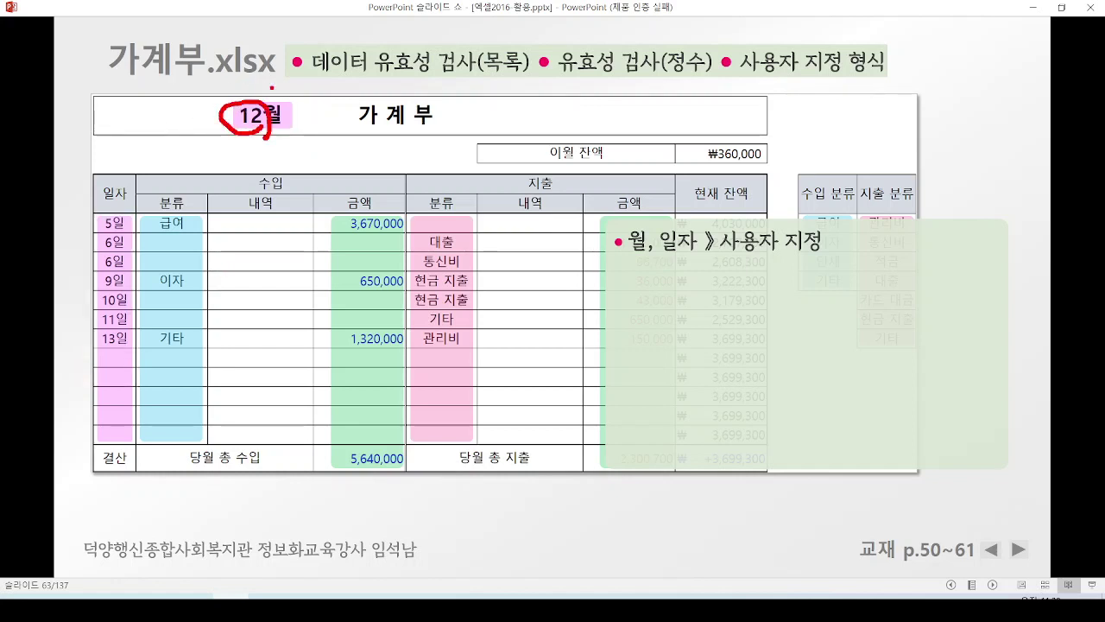
pyautogui.moveTo(271, 85)
pyautogui.mouseDown()
pyautogui.moveTo(278, 107)
pyautogui.moveTo(301, 83)
pyautogui.mouseUp()
pyautogui.moveTo(93, 208)
pyautogui.mouseDown()
pyautogui.moveTo(94, 353)
pyautogui.moveTo(115, 209)
pyautogui.moveTo(107, 326)
pyautogui.moveTo(129, 212)
pyautogui.mouseUp()
pyautogui.press('e')
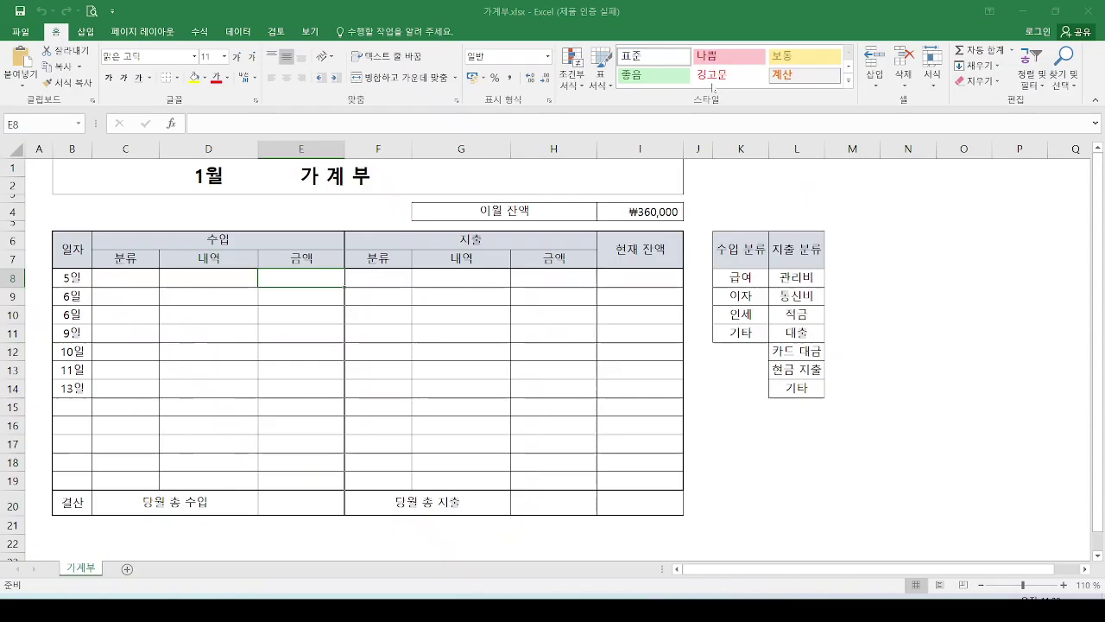
# Switch to the 가계부.xlsx workbook in Excel and examine the income and expense 분류 columns and the 수입 분류 list
pyautogui.click(1039, 7)
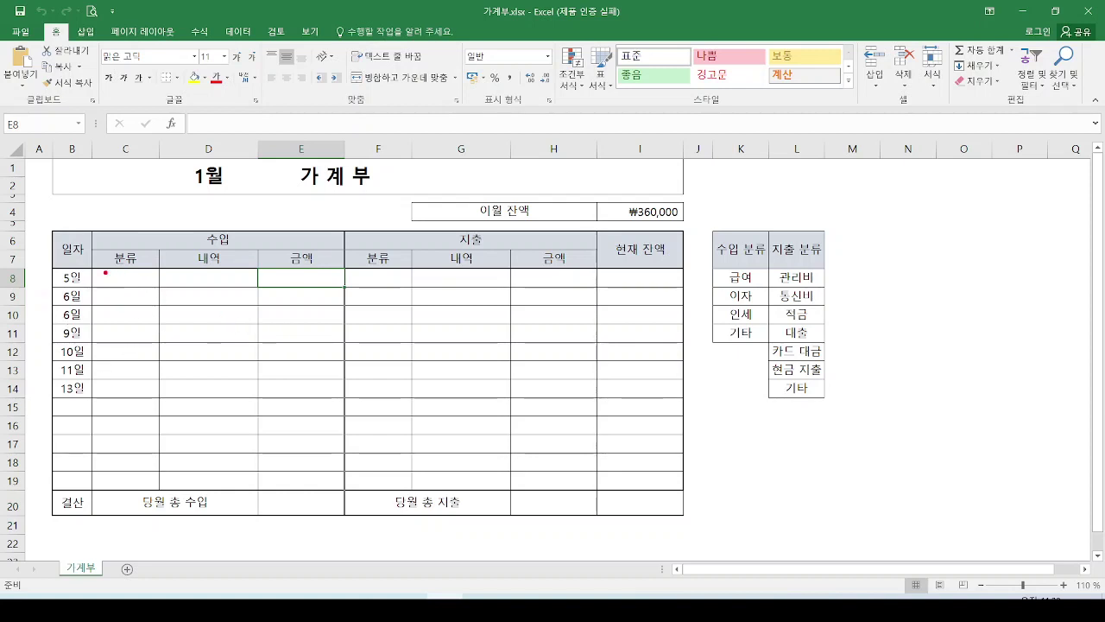
pyautogui.moveTo(197, 229); pyautogui.dragTo(246, 252)
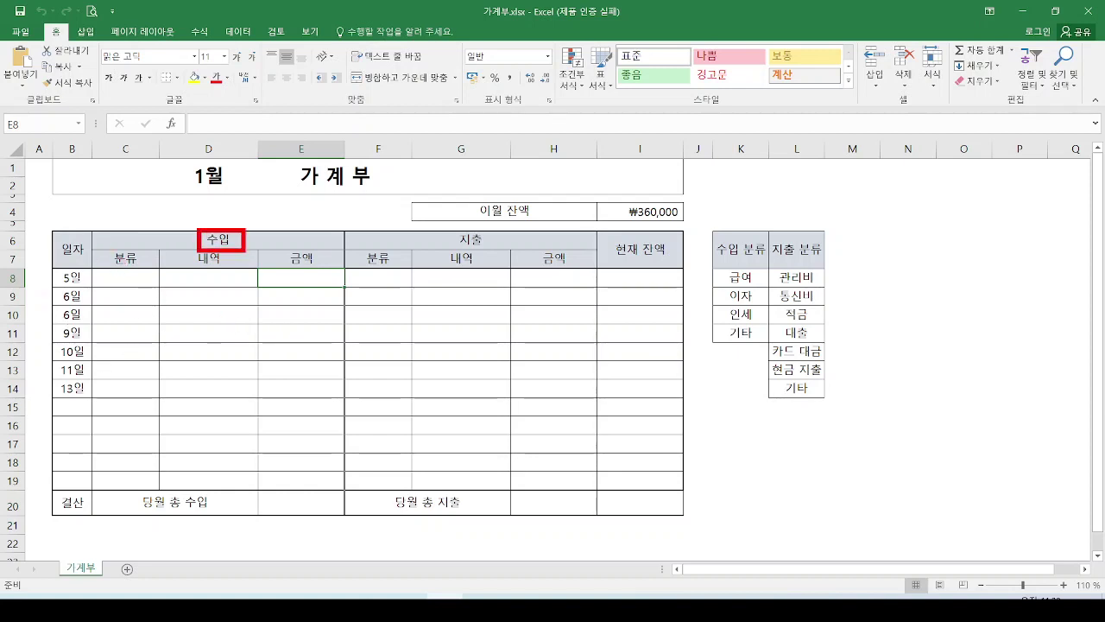
pyautogui.moveTo(104, 250); pyautogui.dragTo(161, 276)
pyautogui.moveTo(445, 227); pyautogui.dragTo(497, 248)
pyautogui.moveTo(353, 250)
pyautogui.mouseDown()
pyautogui.moveTo(385, 276)
pyautogui.moveTo(408, 276)
pyautogui.mouseUp()
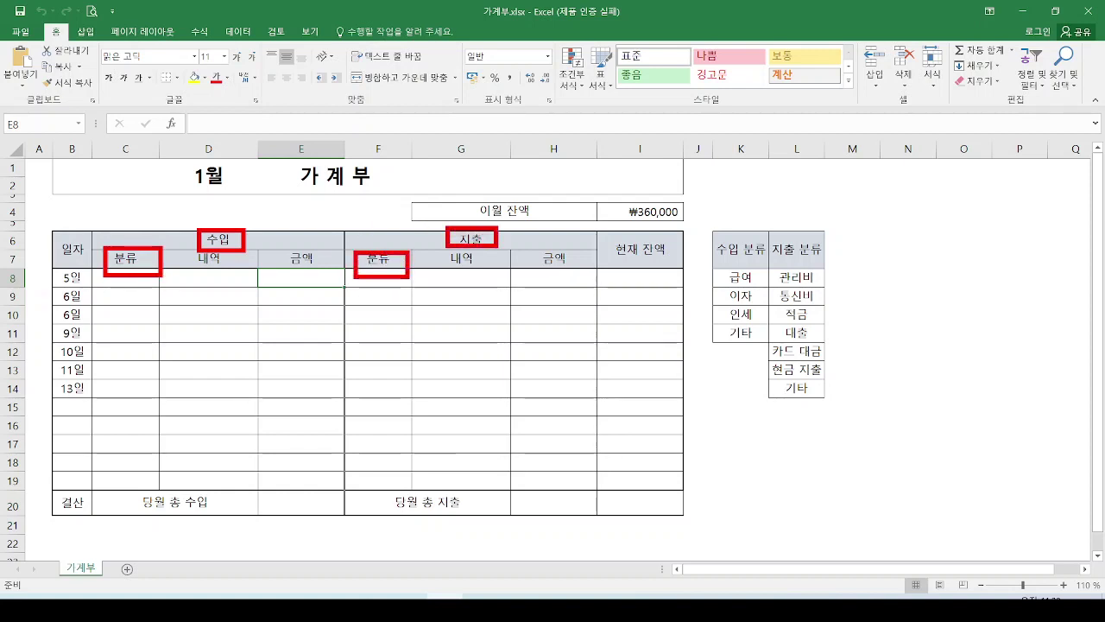
pyautogui.moveTo(104, 276); pyautogui.dragTo(162, 477)
pyautogui.moveTo(135, 283)
pyautogui.mouseDown()
pyautogui.moveTo(107, 316)
pyautogui.moveTo(108, 378)
pyautogui.moveTo(127, 428)
pyautogui.mouseUp()
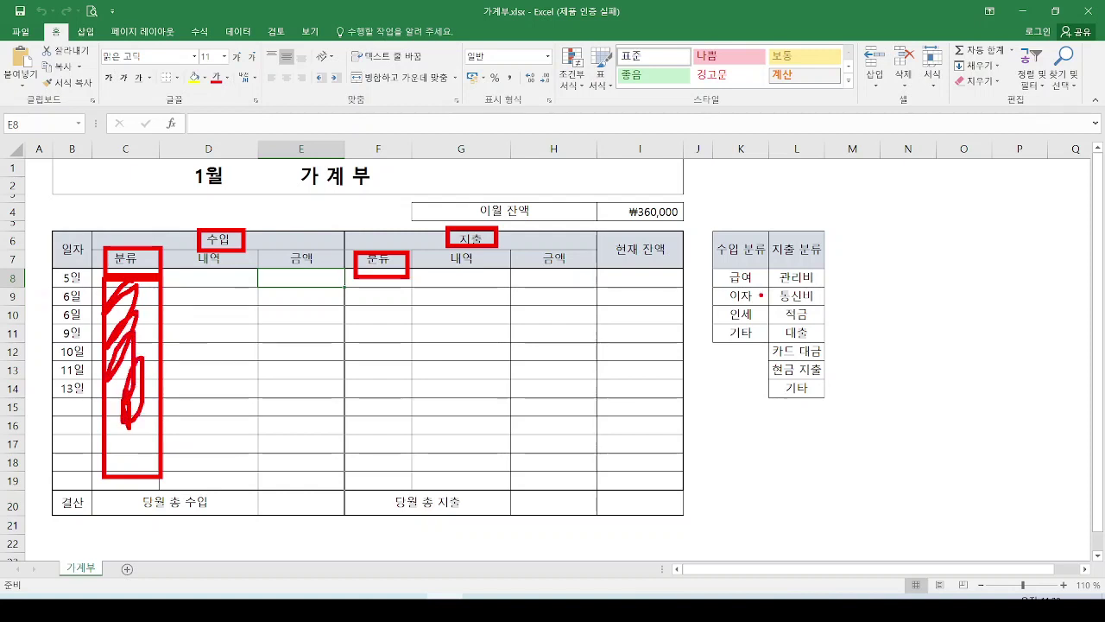
pyautogui.press('Escape')
pyautogui.moveTo(718, 265); pyautogui.dragTo(767, 348)
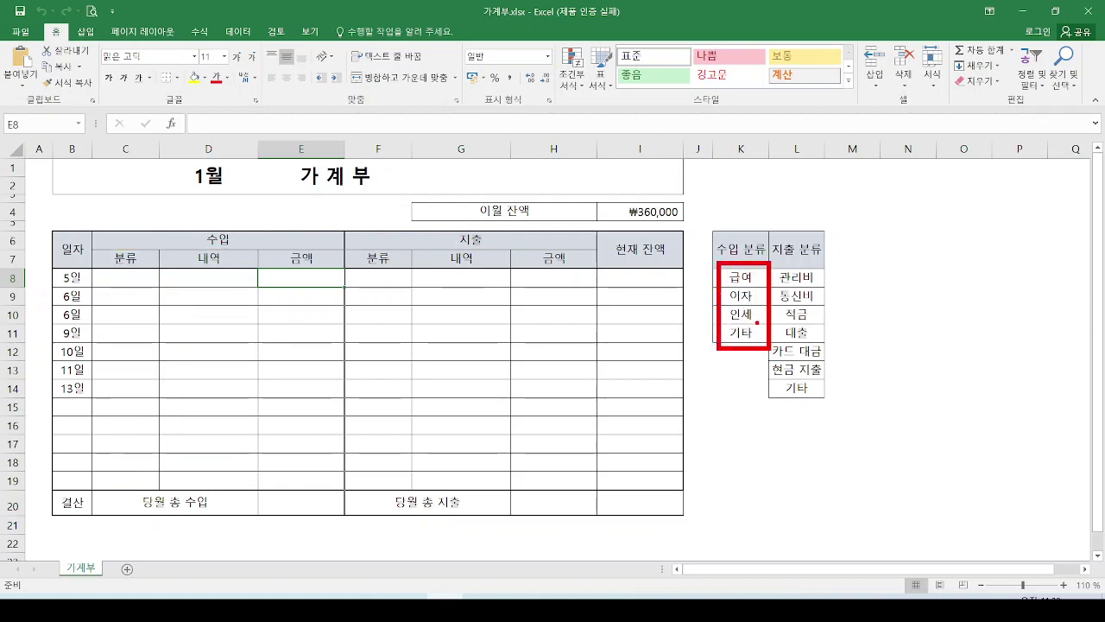
pyautogui.moveTo(749, 312)
pyautogui.mouseDown()
pyautogui.moveTo(514, 285)
pyautogui.moveTo(156, 297)
pyautogui.mouseUp()
pyautogui.moveTo(168, 276)
pyautogui.mouseDown()
pyautogui.moveTo(155, 298)
pyautogui.moveTo(190, 332)
pyautogui.mouseUp()
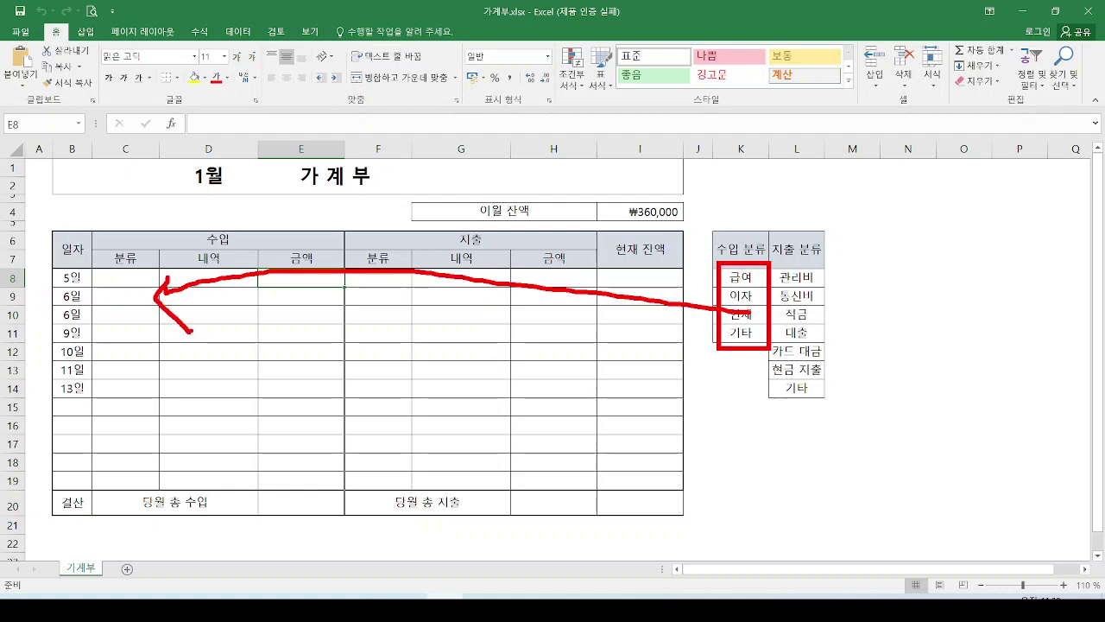
pyautogui.moveTo(138, 287)
pyautogui.mouseDown()
pyautogui.moveTo(115, 290)
pyautogui.moveTo(140, 300)
pyautogui.moveTo(128, 446)
pyautogui.mouseUp()
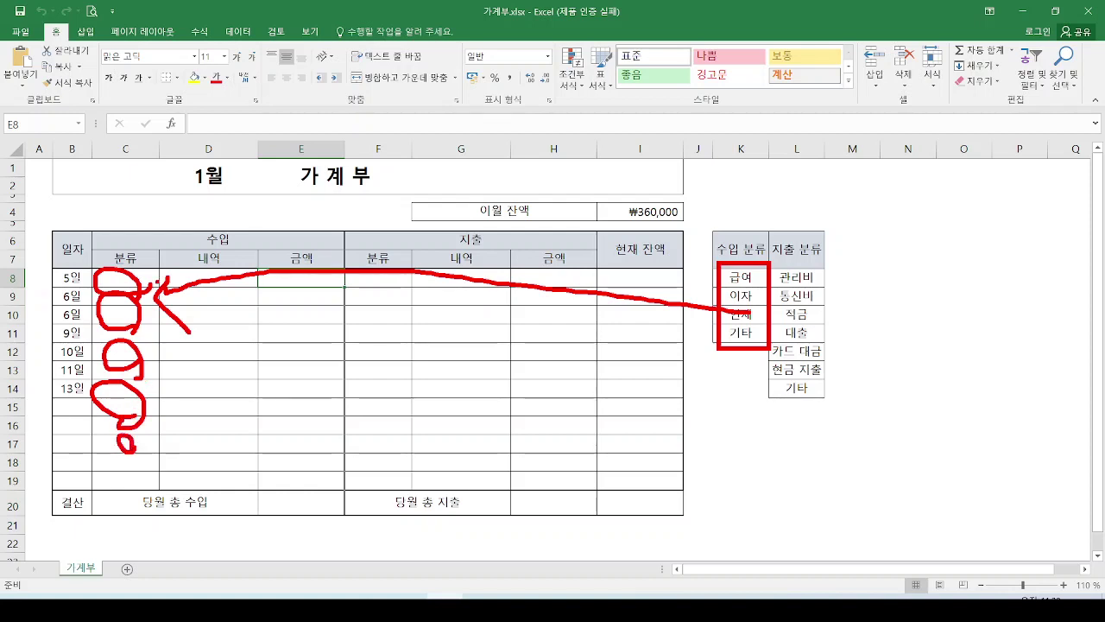
pyautogui.press('Escape')
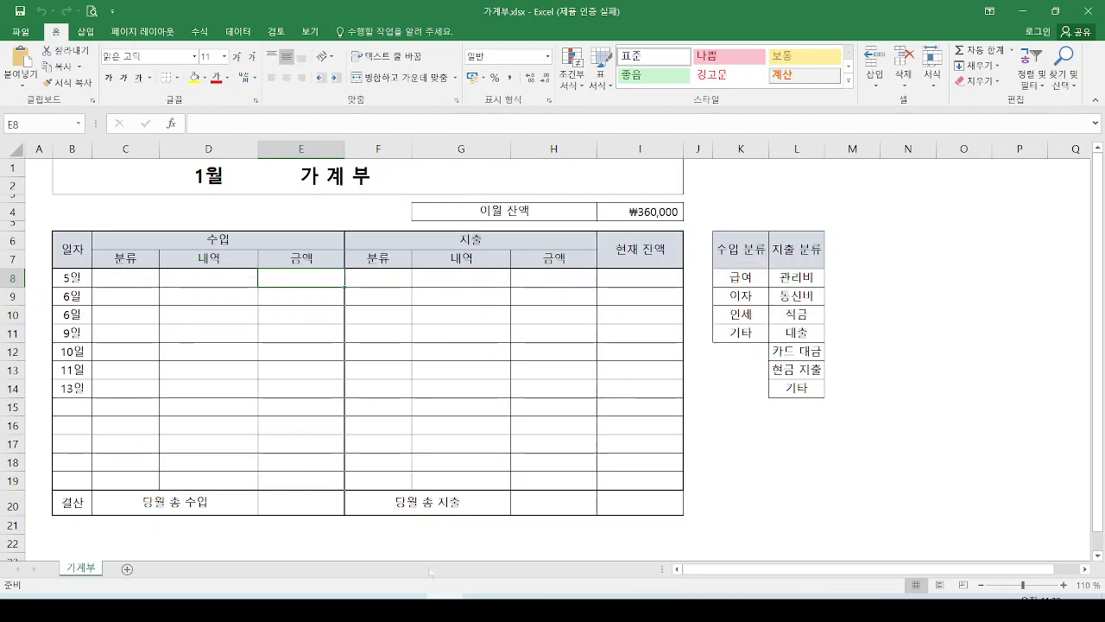
# Check the income 분류 column in the sample ledger on the PowerPoint slide, and return to the Excel workbook
pyautogui.hotkey('alt', 'Tab')
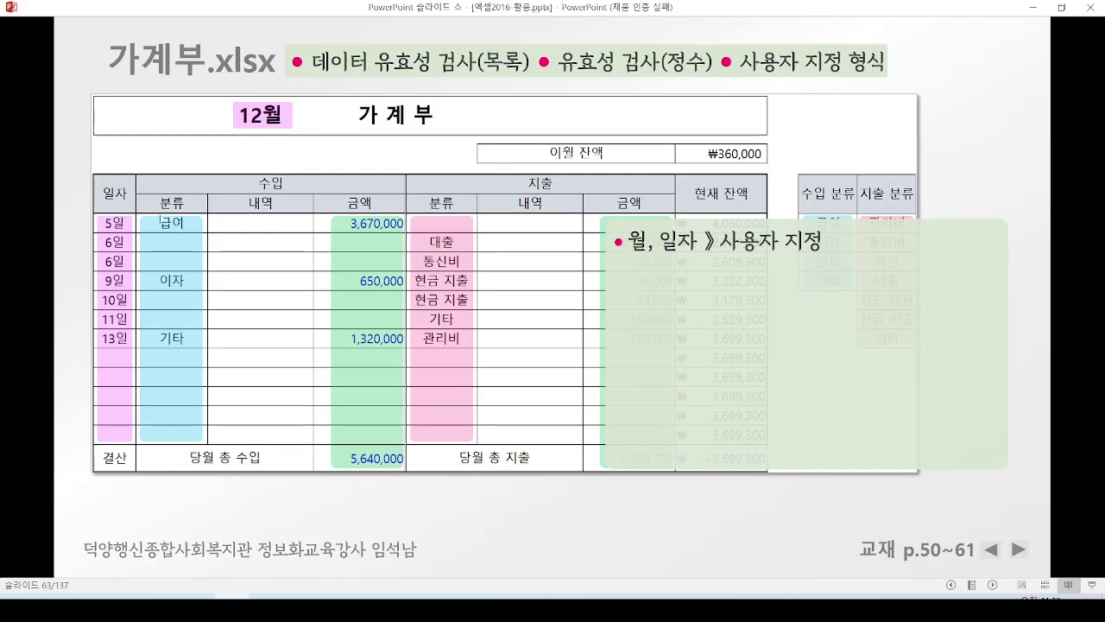
pyautogui.moveTo(141, 210); pyautogui.dragTo(213, 434)
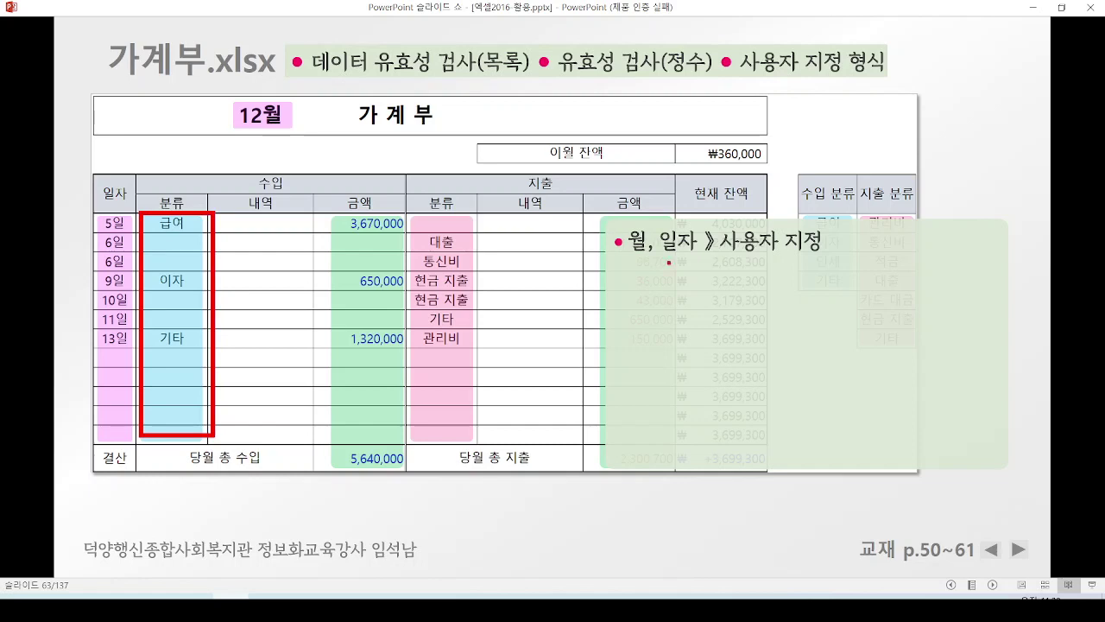
pyautogui.moveTo(670, 262)
pyautogui.mouseDown()
pyautogui.moveTo(290, 244)
pyautogui.moveTo(245, 221)
pyautogui.moveTo(252, 276)
pyautogui.mouseUp()
pyautogui.press('e')
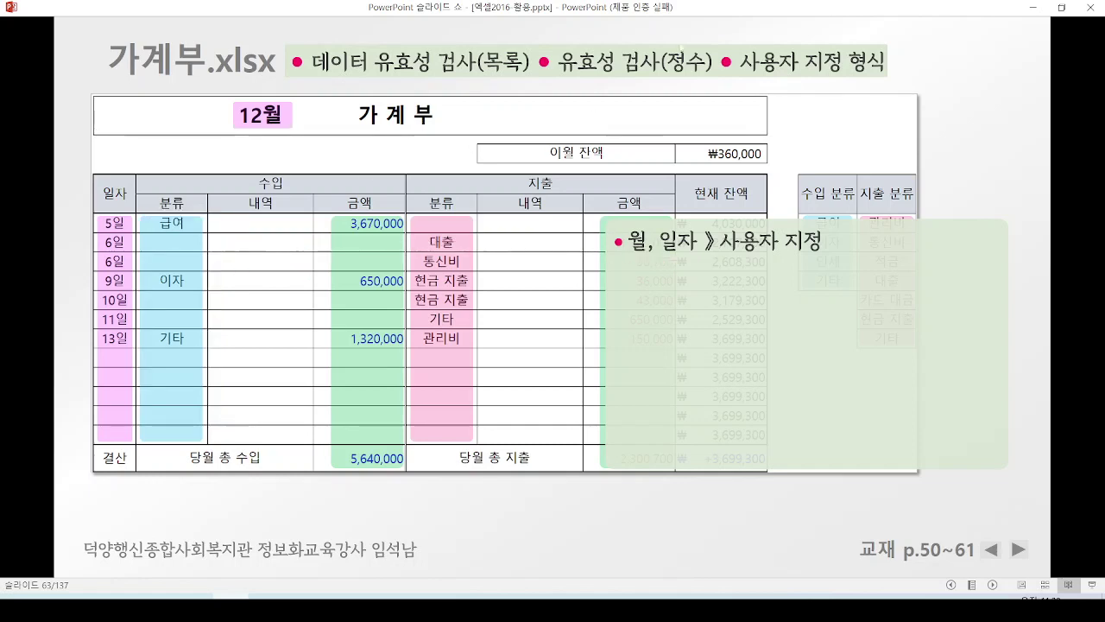
pyautogui.hotkey('alt', 'Tab')
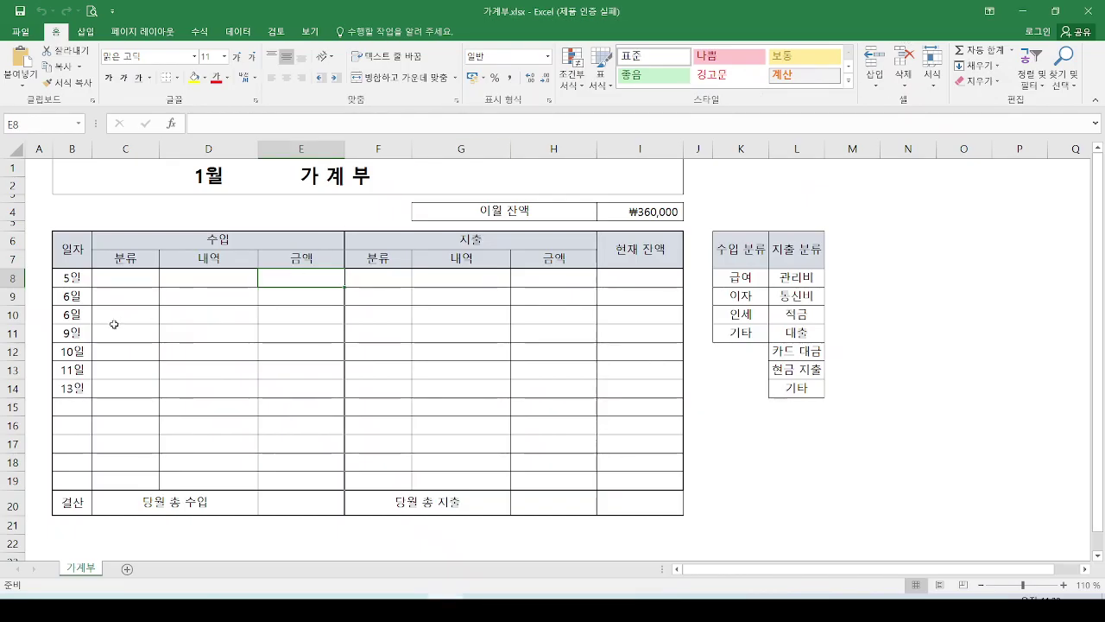
# Open the data validation settings for the income 분류 cells C8:C19
pyautogui.moveTo(147, 280); pyautogui.dragTo(110, 480)
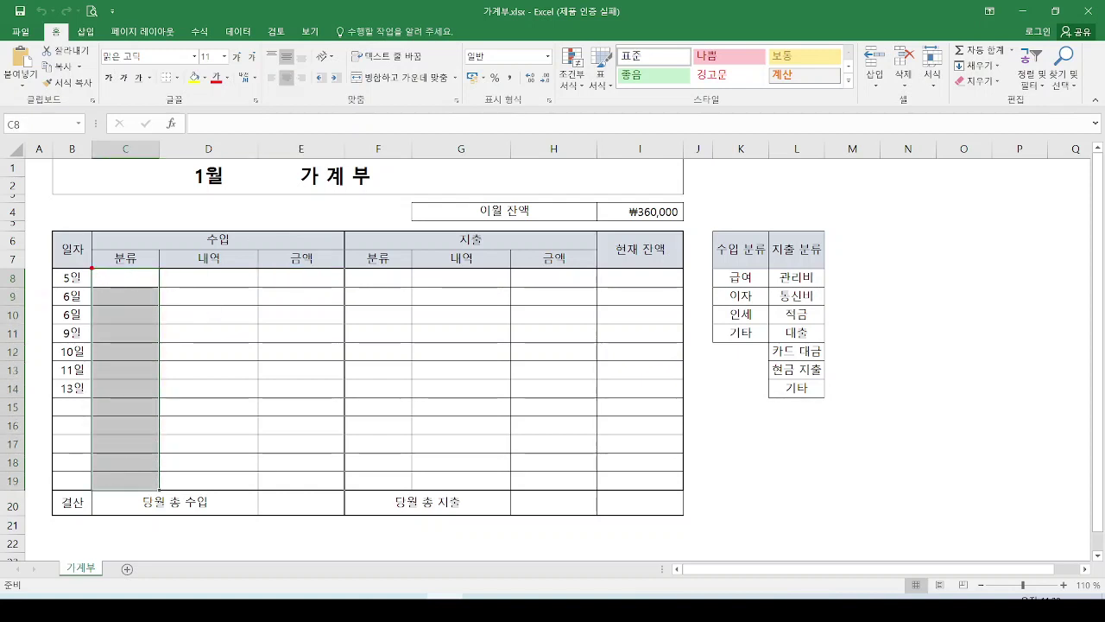
pyautogui.moveTo(92, 268); pyautogui.dragTo(164, 493)
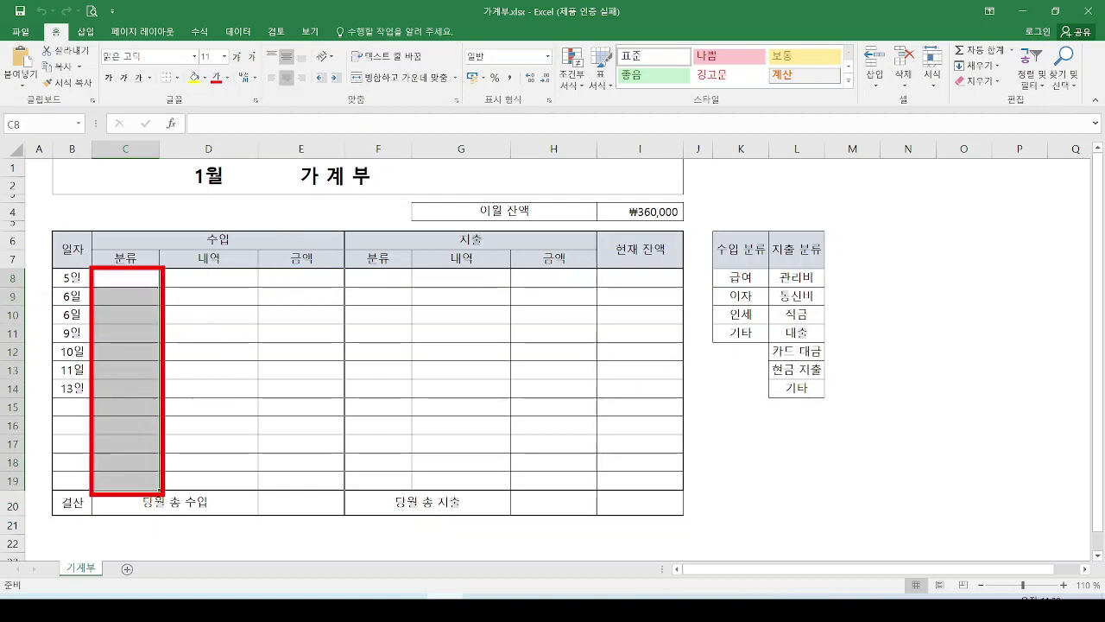
pyautogui.moveTo(714, 266); pyautogui.dragTo(768, 350)
pyautogui.moveTo(640, 280)
pyautogui.mouseDown()
pyautogui.moveTo(723, 296)
pyautogui.moveTo(234, 313)
pyautogui.moveTo(194, 326)
pyautogui.moveTo(204, 356)
pyautogui.mouseUp()
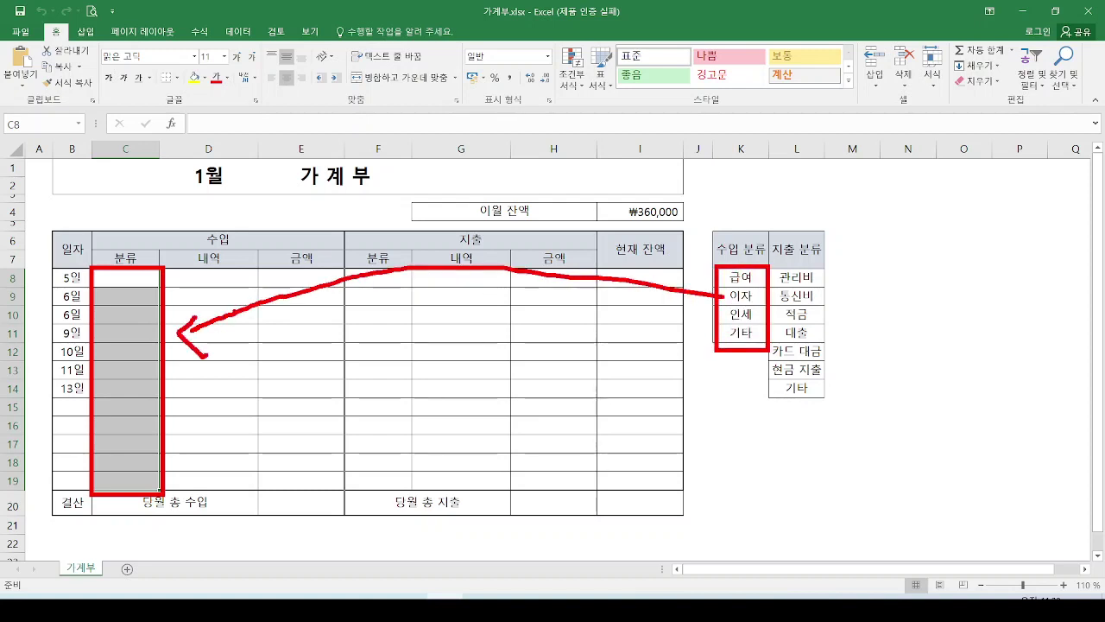
pyautogui.press('Escape')
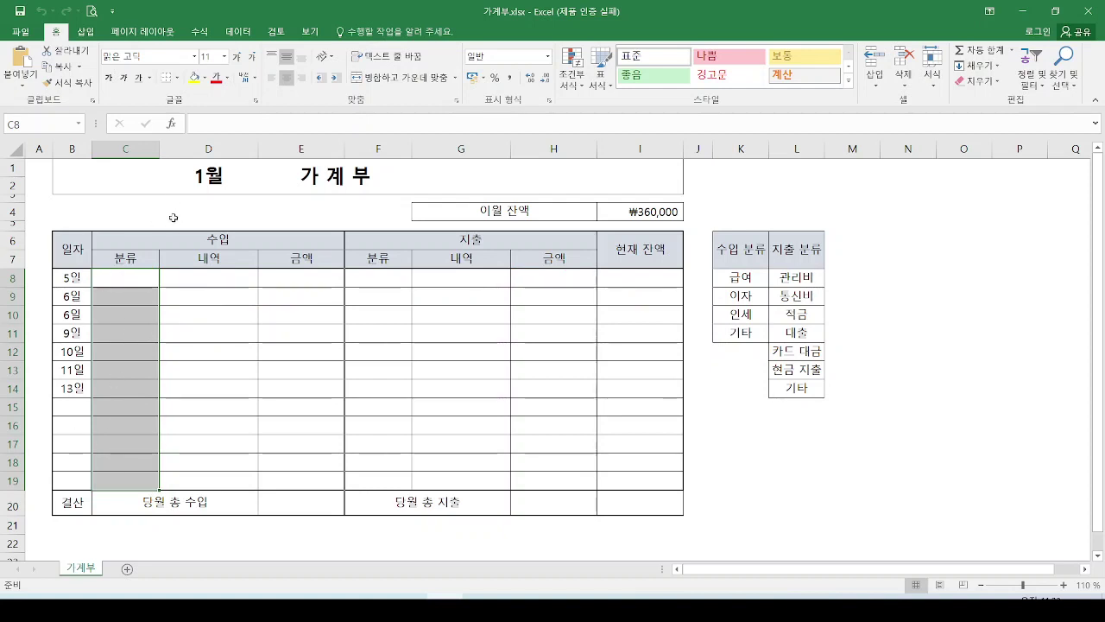
pyautogui.moveTo(158, 265)
pyautogui.mouseDown()
pyautogui.moveTo(231, 47)
pyautogui.moveTo(254, 49)
pyautogui.mouseUp()
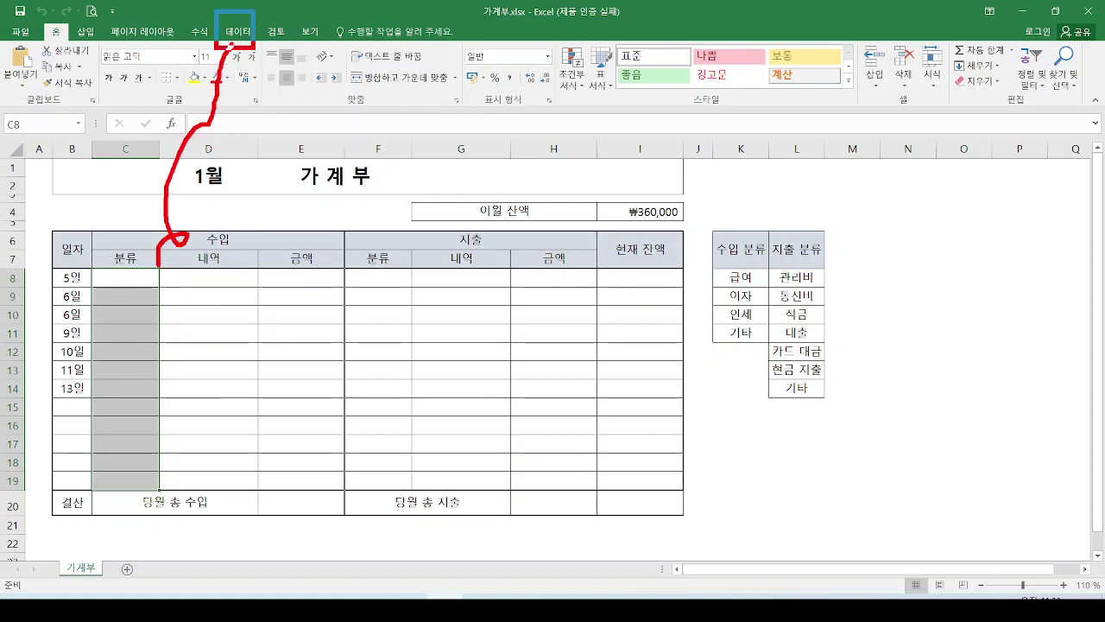
pyautogui.press('Escape')
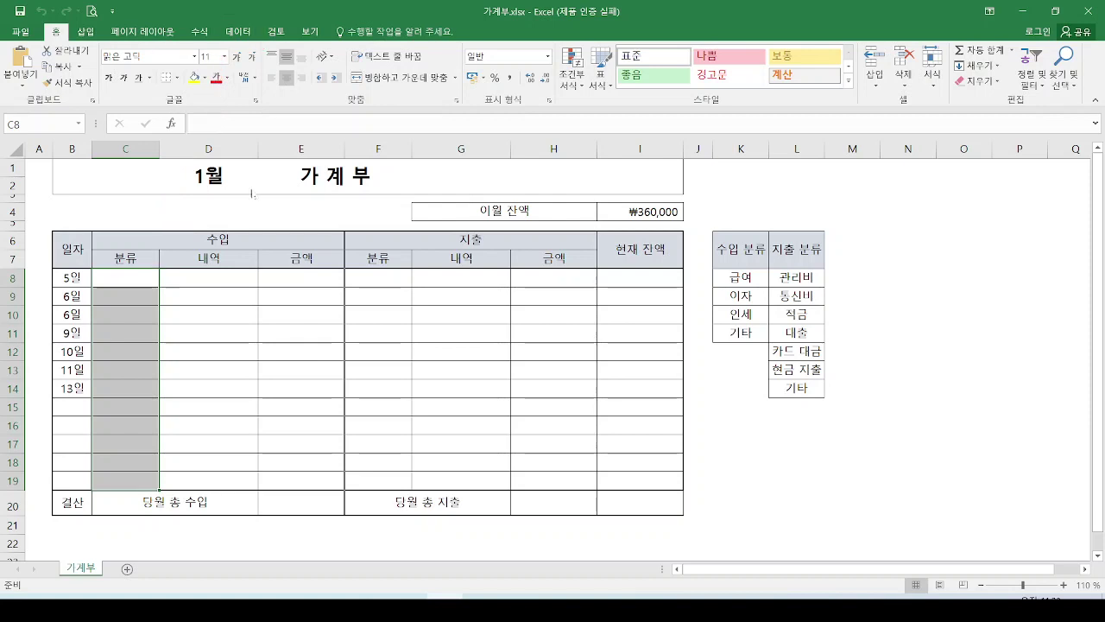
pyautogui.click(235, 31)
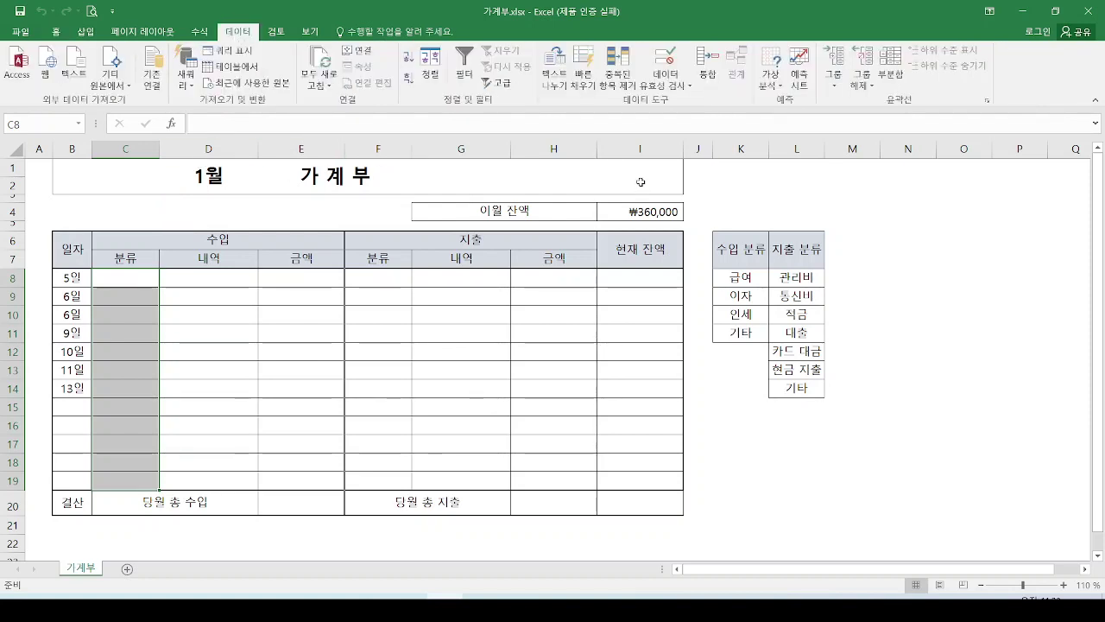
pyautogui.moveTo(634, 33); pyautogui.dragTo(706, 115)
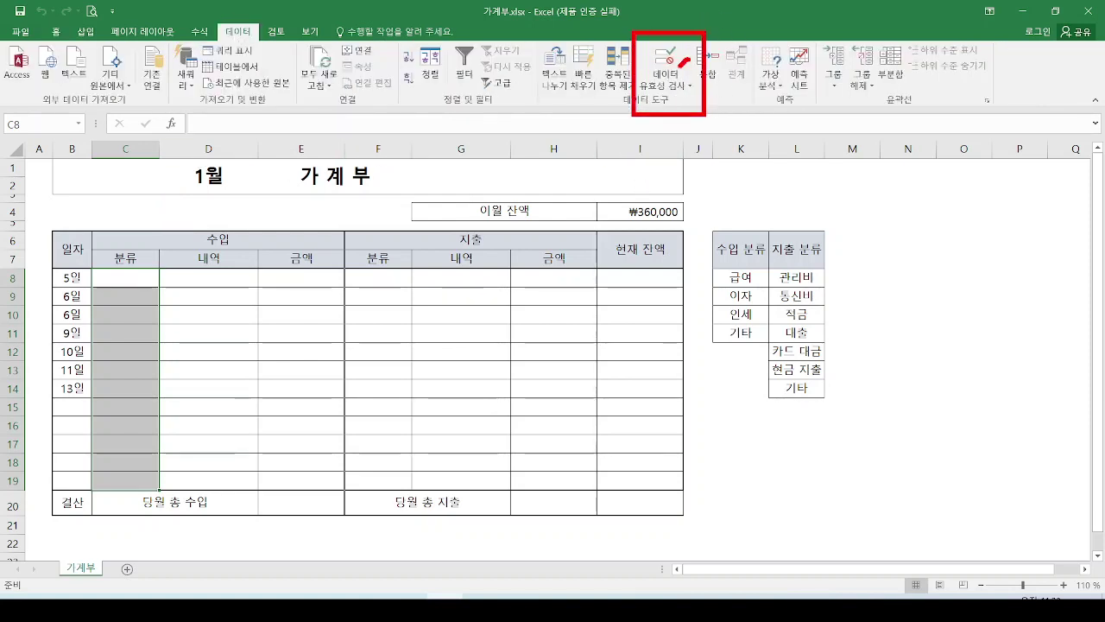
pyautogui.moveTo(683, 62)
pyautogui.mouseDown()
pyautogui.moveTo(652, 47)
pyautogui.moveTo(701, 45)
pyautogui.moveTo(696, 86)
pyautogui.mouseUp()
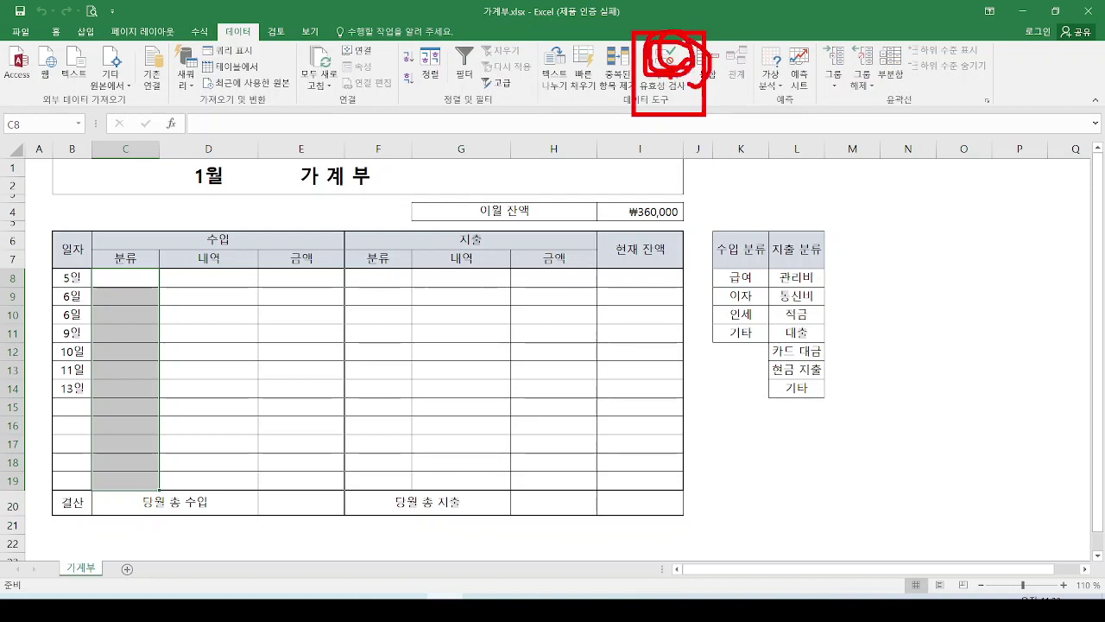
pyautogui.click(664, 65)
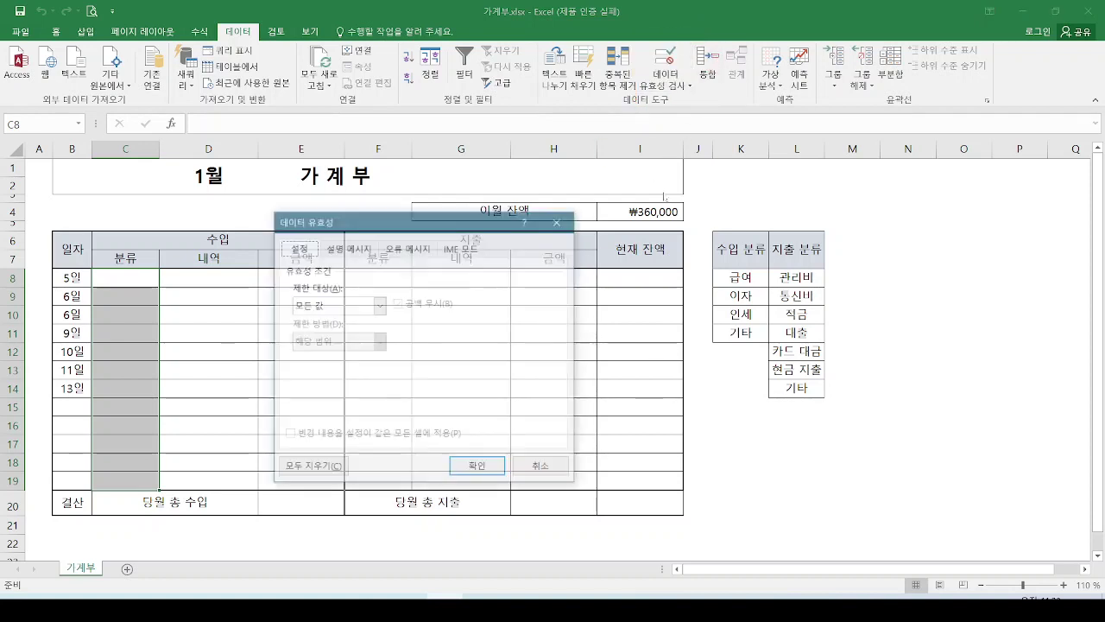
pyautogui.moveTo(423, 216); pyautogui.dragTo(431, 180)
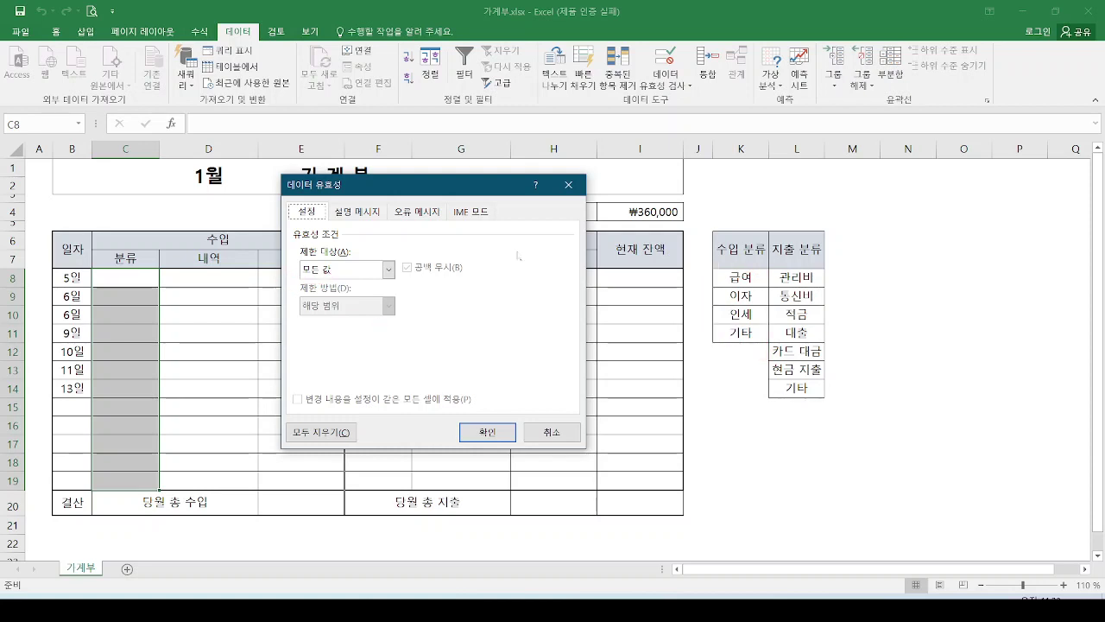
# Set the validation's allowed type (제한 대상) to 목록
pyautogui.click(388, 269)
pyautogui.click(321, 319)
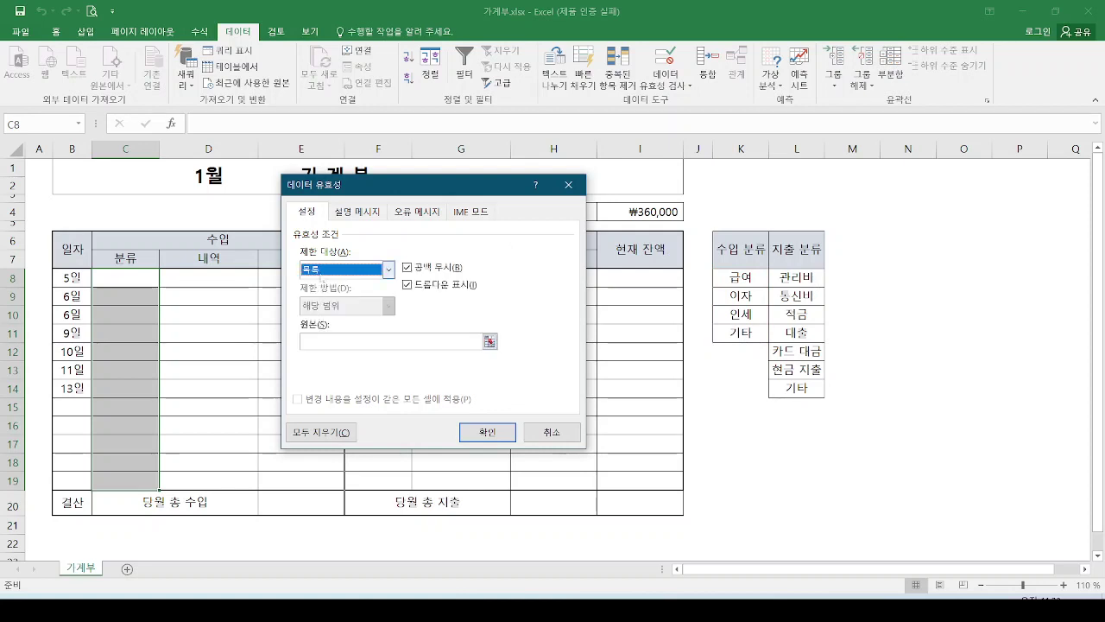
pyautogui.hotkey('ctrl', '2')
pyautogui.moveTo(320, 326); pyautogui.dragTo(349, 323)
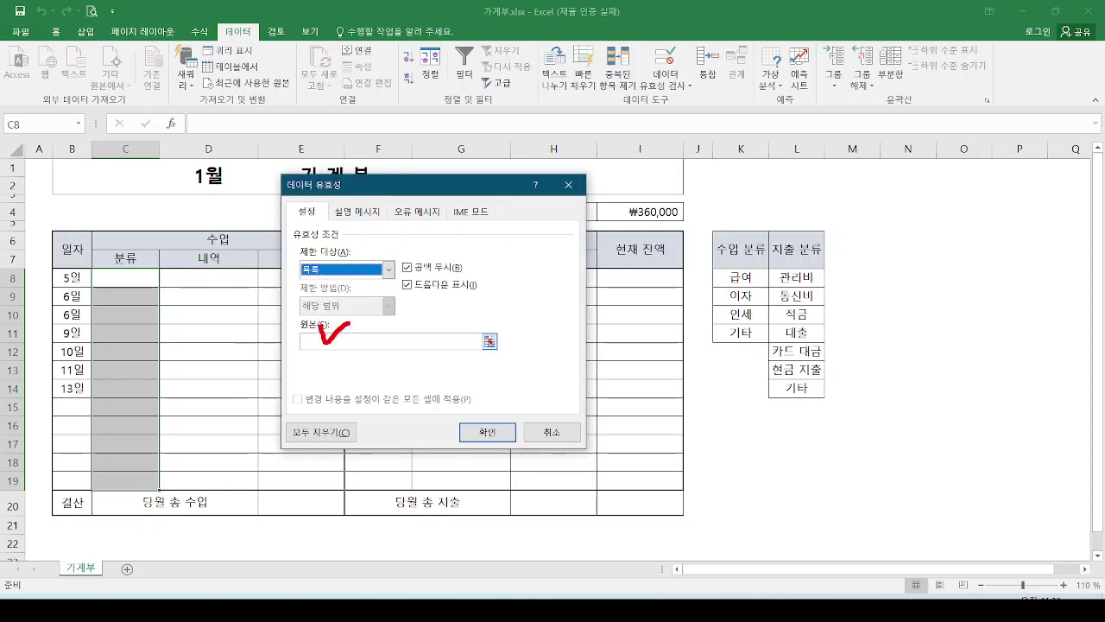
pyautogui.moveTo(713, 262); pyautogui.dragTo(764, 353)
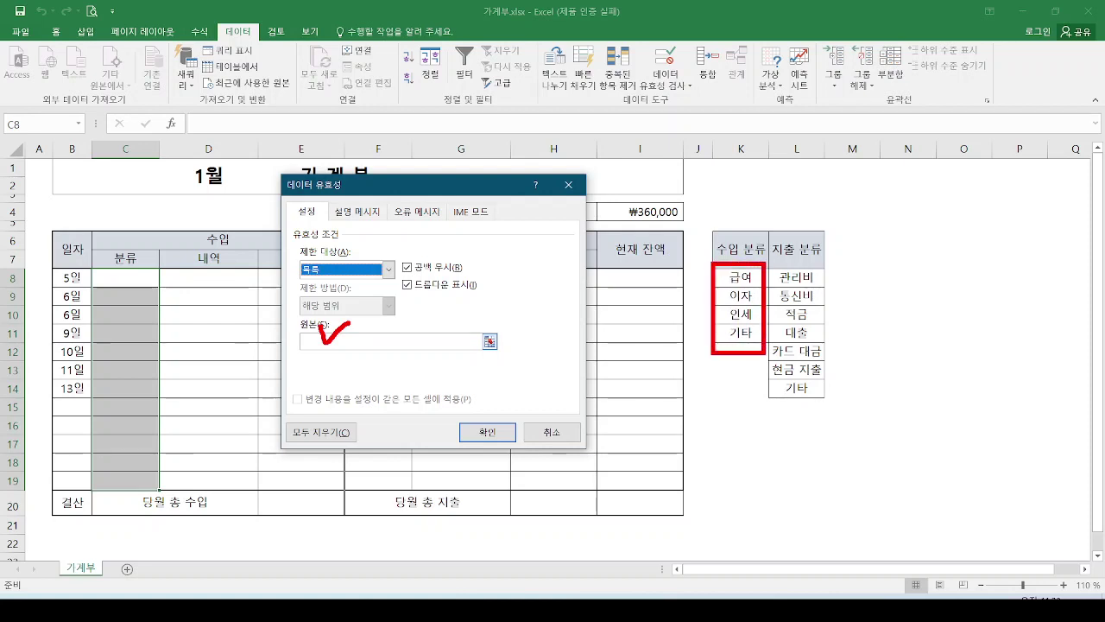
pyautogui.press('Escape')
# Set the list source (원본) to the 수입 분류 items in =$K$8:$K$11
pyautogui.click(304, 345)
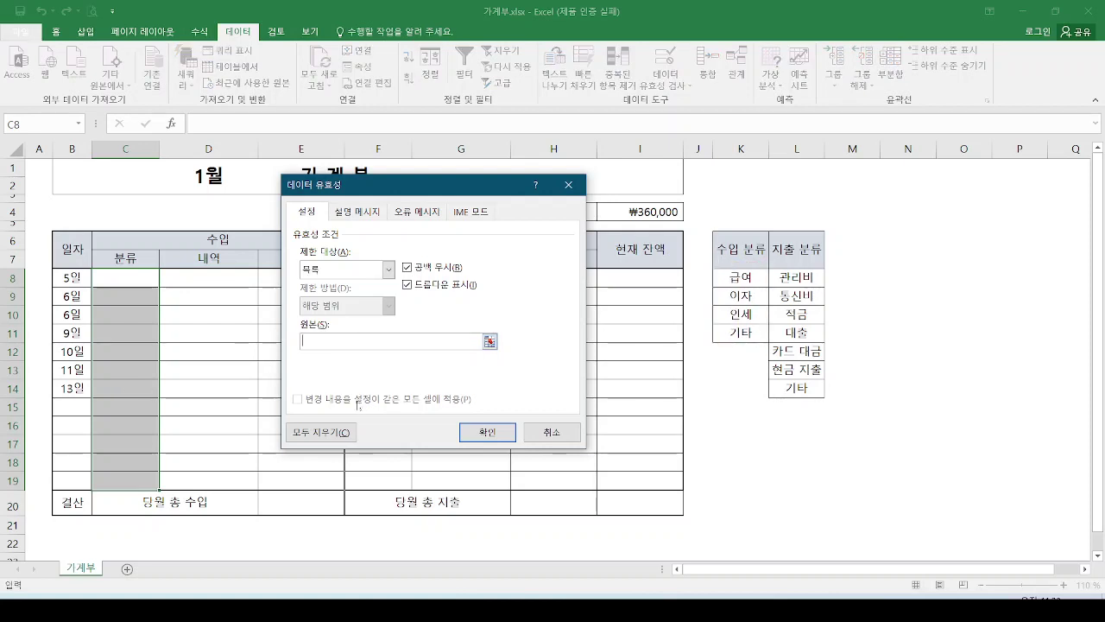
pyautogui.moveTo(297, 325); pyautogui.dragTo(308, 371)
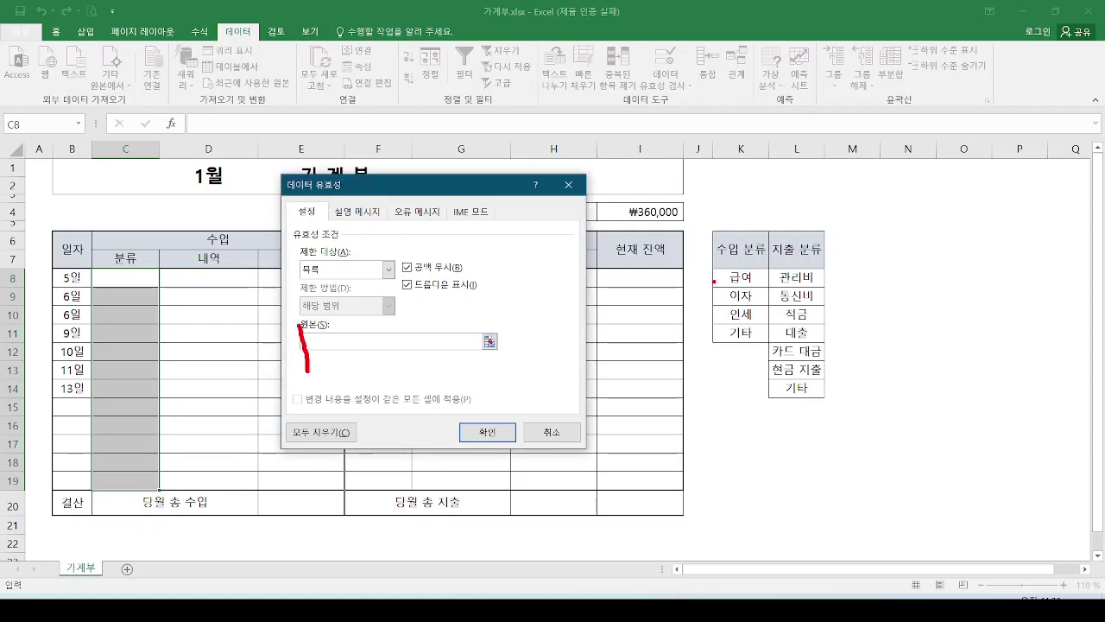
pyautogui.moveTo(714, 280)
pyautogui.mouseDown()
pyautogui.moveTo(730, 265)
pyautogui.moveTo(767, 350)
pyautogui.moveTo(709, 351)
pyautogui.mouseUp()
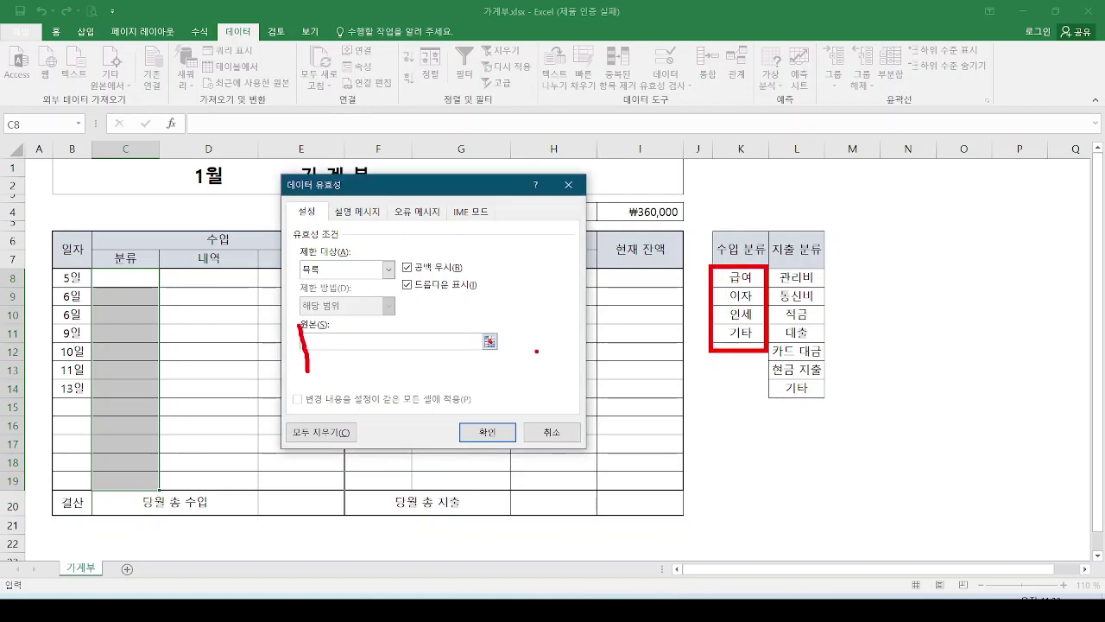
pyautogui.moveTo(730, 277); pyautogui.dragTo(732, 332)
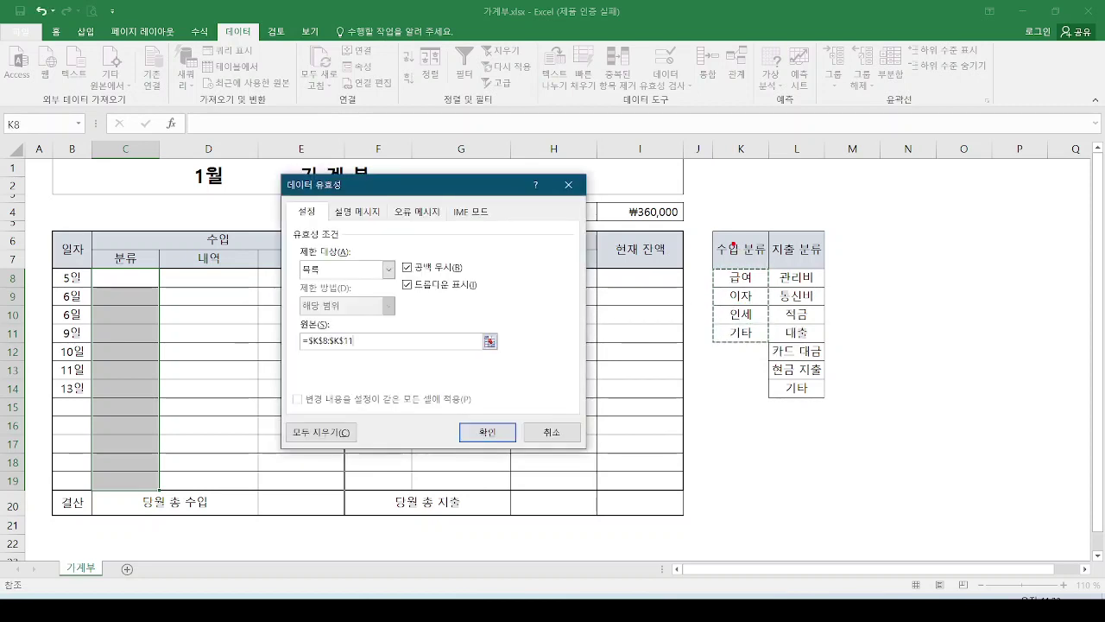
pyautogui.moveTo(707, 234)
pyautogui.mouseDown()
pyautogui.moveTo(738, 262)
pyautogui.moveTo(762, 263)
pyautogui.moveTo(715, 272)
pyautogui.moveTo(752, 327)
pyautogui.moveTo(713, 284)
pyautogui.moveTo(488, 342)
pyautogui.moveTo(368, 343)
pyautogui.moveTo(374, 363)
pyautogui.mouseUp()
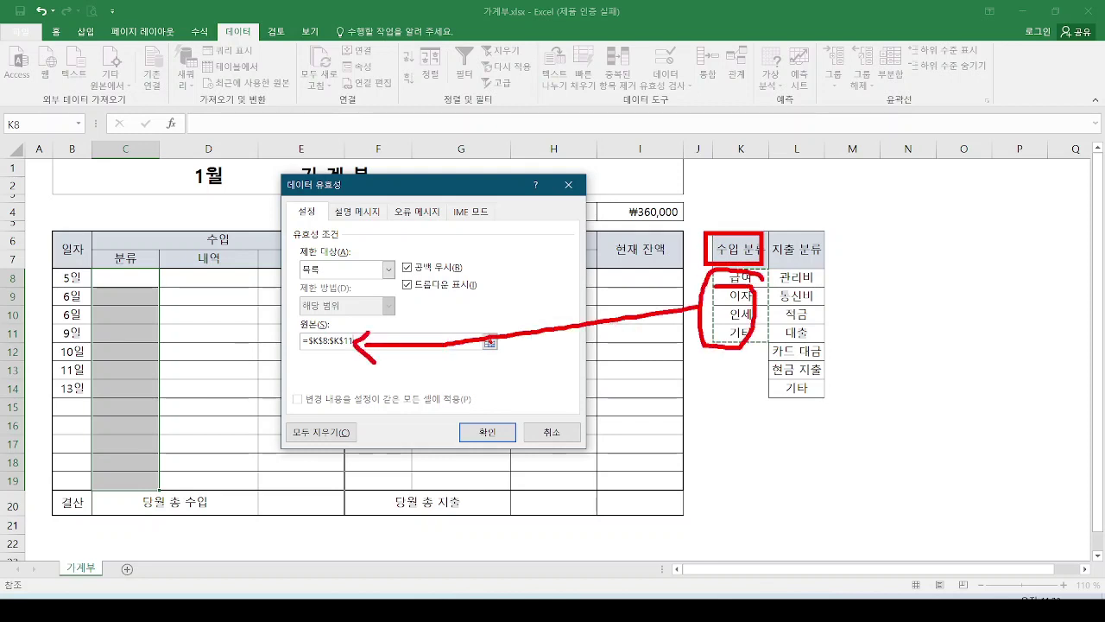
pyautogui.moveTo(307, 354)
pyautogui.mouseDown()
pyautogui.moveTo(364, 361)
pyautogui.moveTo(176, 336)
pyautogui.mouseUp()
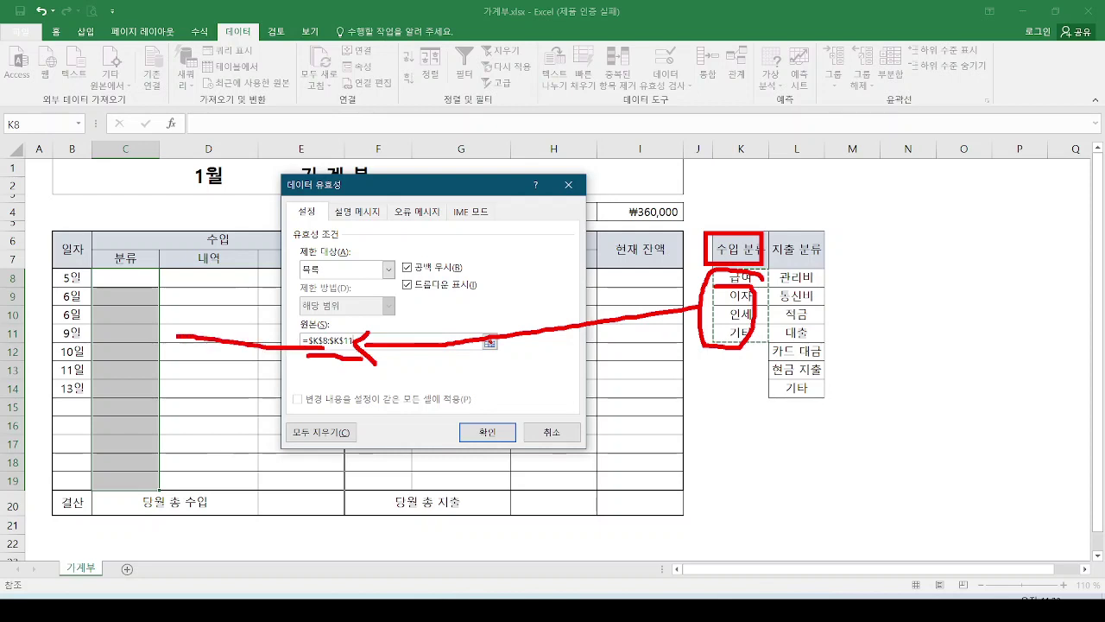
# Apply the 수입 분류 list validation to the income 분류 cells C8:C19
pyautogui.moveTo(155, 269)
pyautogui.mouseDown()
pyautogui.moveTo(98, 388)
pyautogui.moveTo(129, 480)
pyautogui.moveTo(164, 269)
pyautogui.mouseUp()
pyautogui.moveTo(755, 278); pyautogui.dragTo(742, 354)
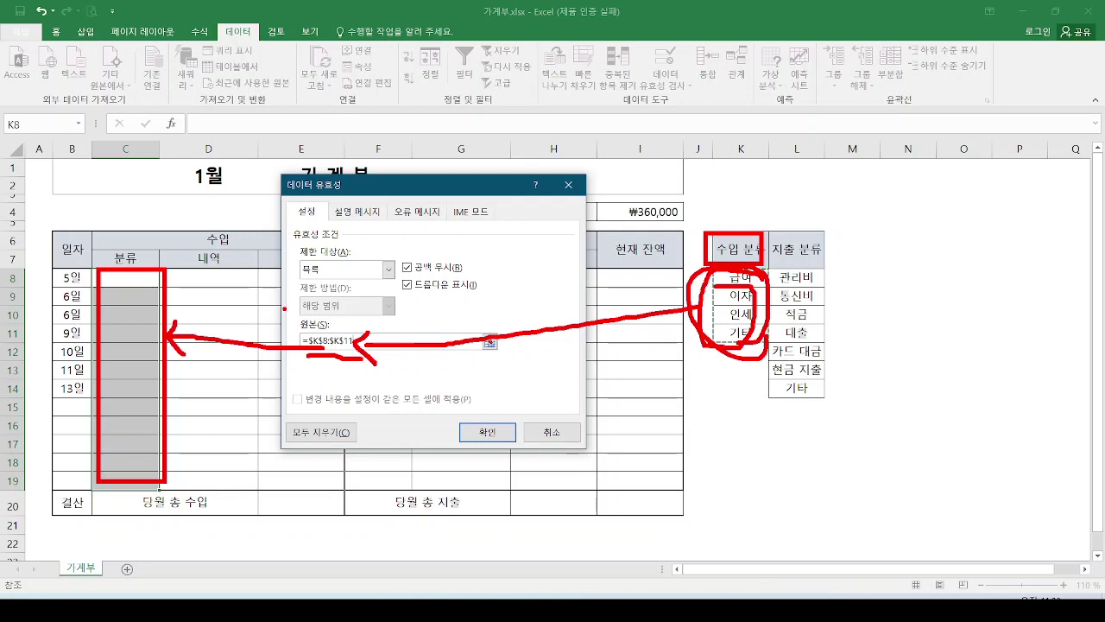
pyautogui.press('Escape')
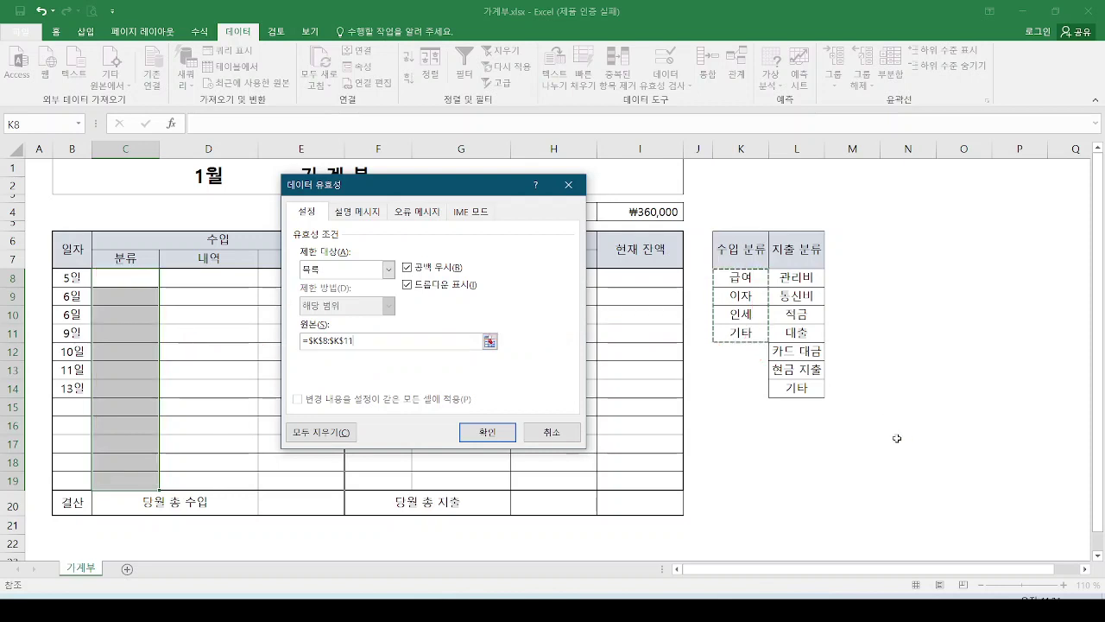
pyautogui.click(466, 432)
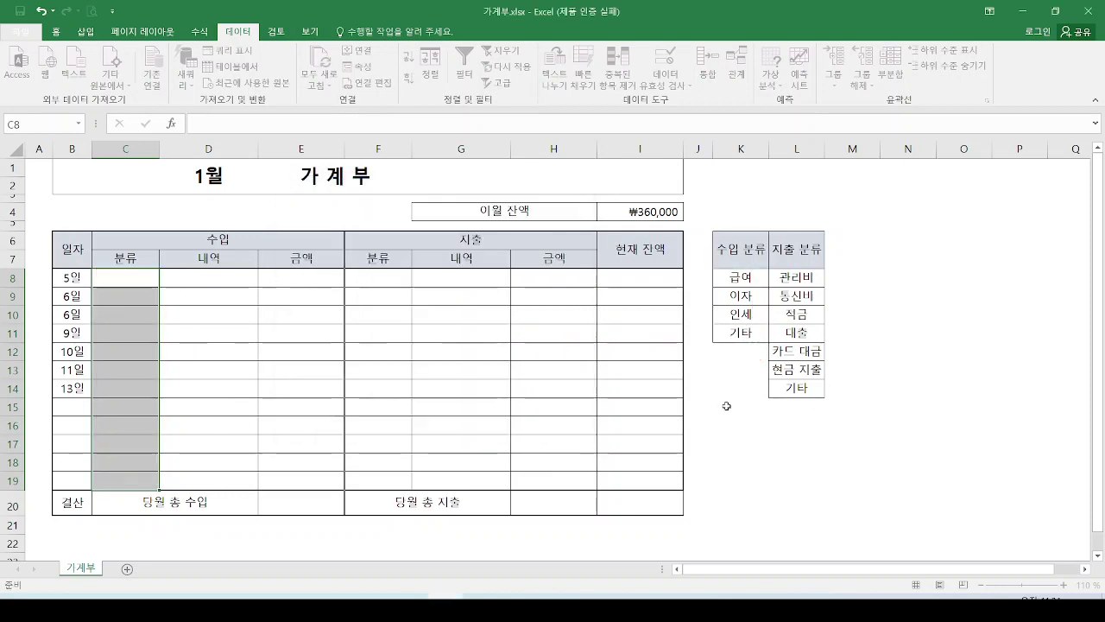
# Try the drop-down list in income 분류 cell C8 by choosing 급여, and replace it with 이자
pyautogui.click(139, 278)
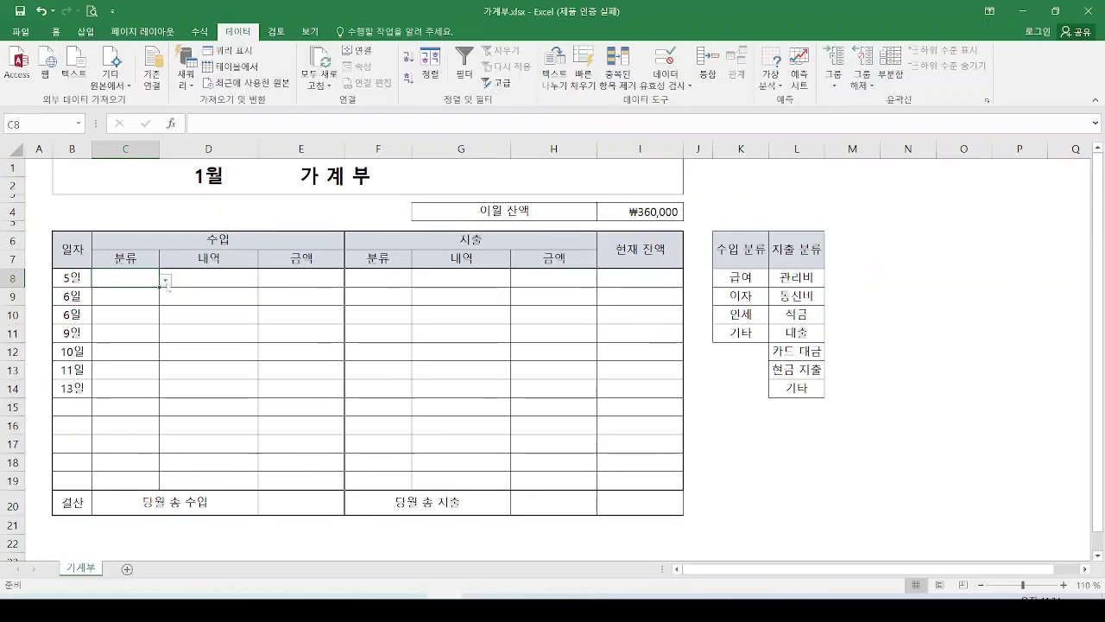
pyautogui.click(164, 279)
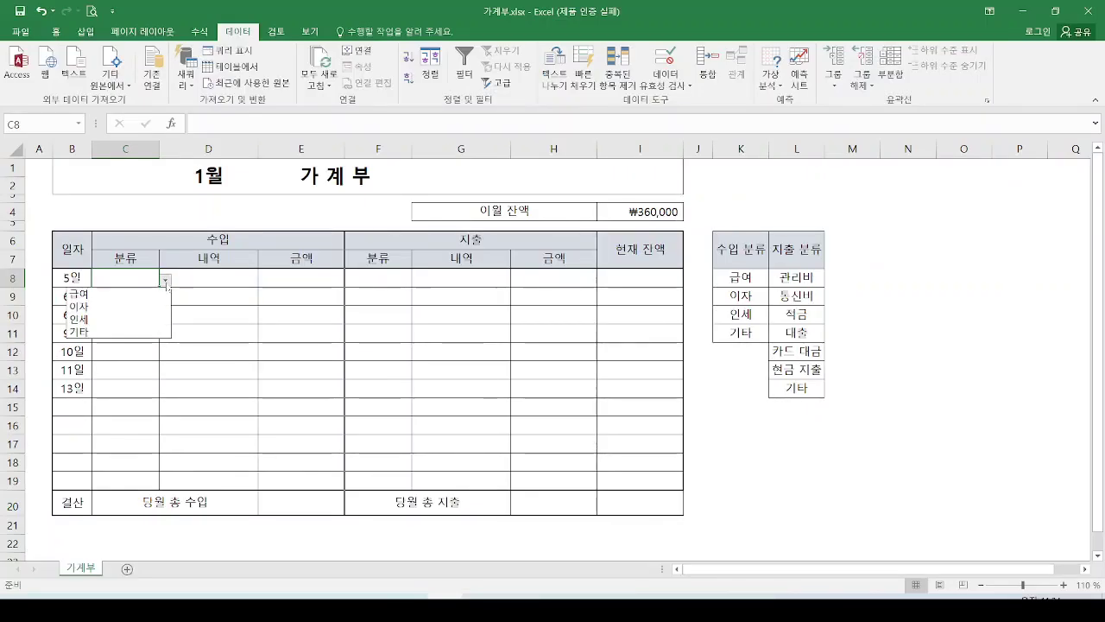
pyautogui.click(125, 295)
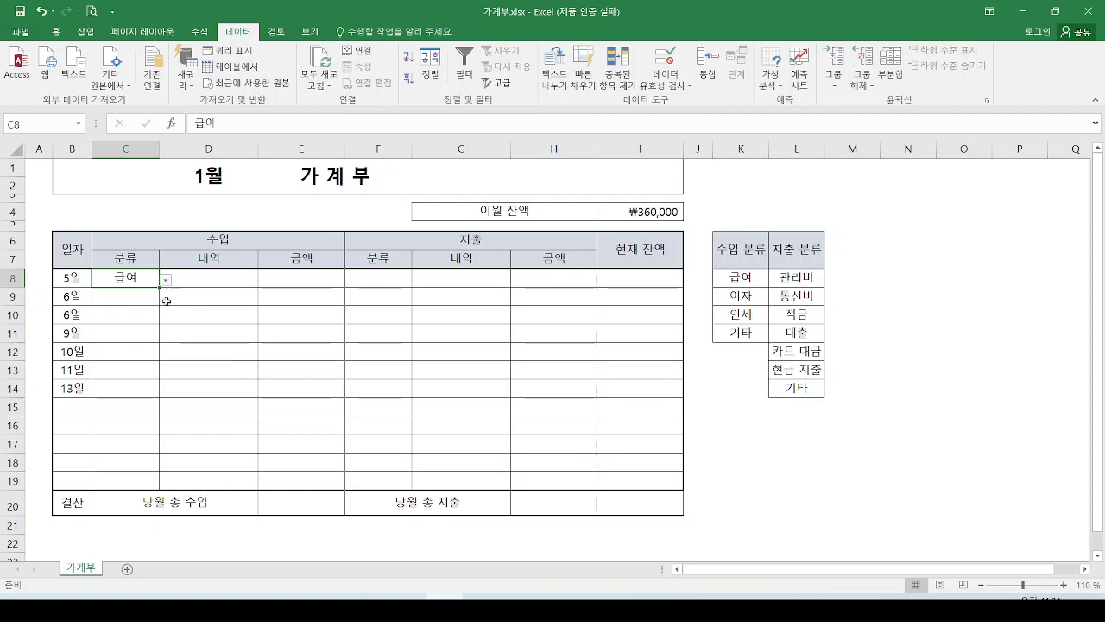
pyautogui.click(164, 279)
pyautogui.click(129, 313)
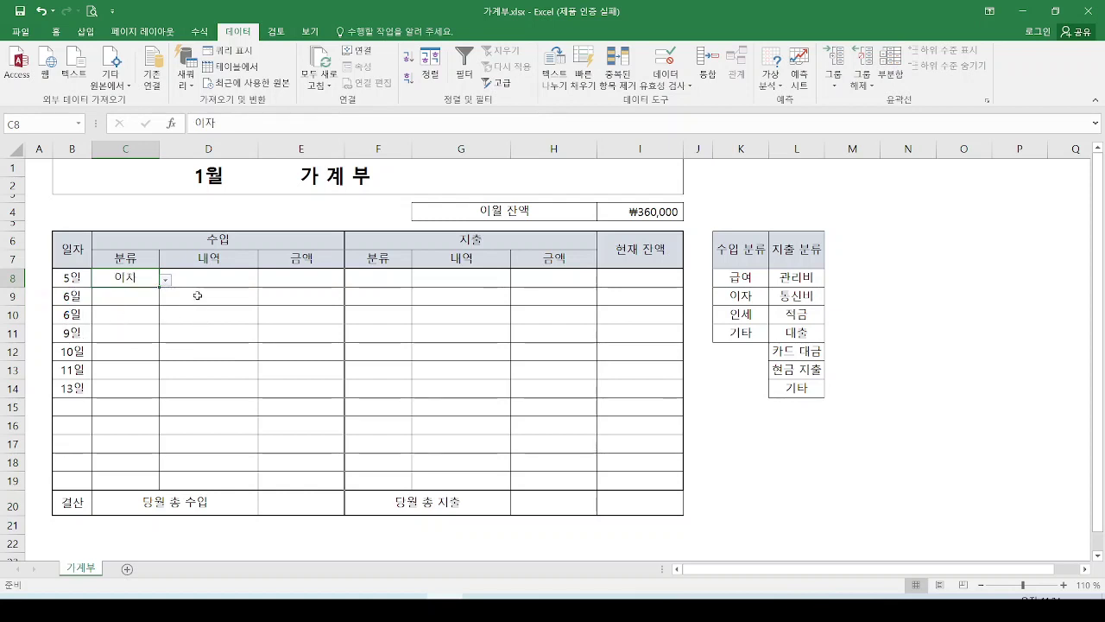
pyautogui.click(165, 280)
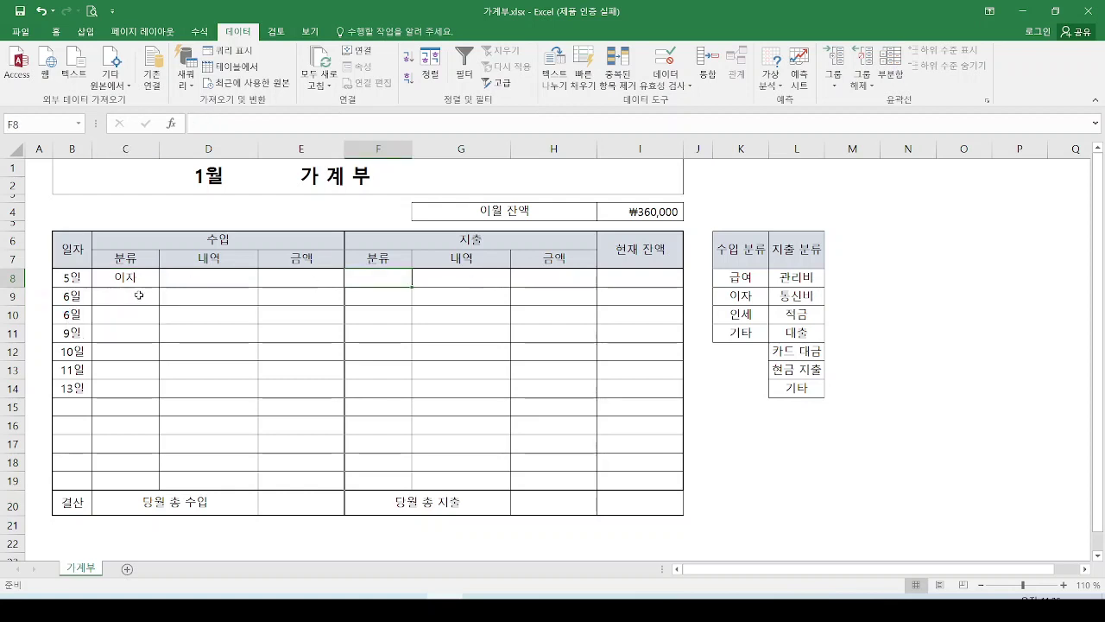
pyautogui.moveTo(207, 228)
pyautogui.mouseDown()
pyautogui.moveTo(211, 252)
pyautogui.moveTo(244, 245)
pyautogui.mouseUp()
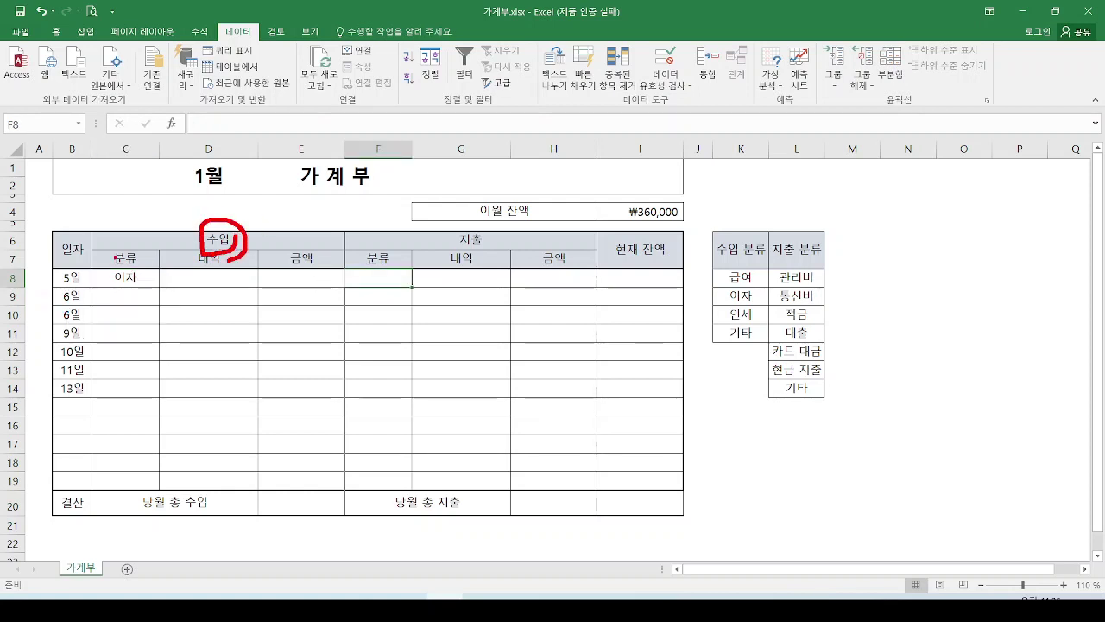
pyautogui.moveTo(115, 256)
pyautogui.mouseDown()
pyautogui.moveTo(147, 259)
pyautogui.moveTo(121, 242)
pyautogui.moveTo(97, 403)
pyautogui.moveTo(163, 277)
pyautogui.mouseUp()
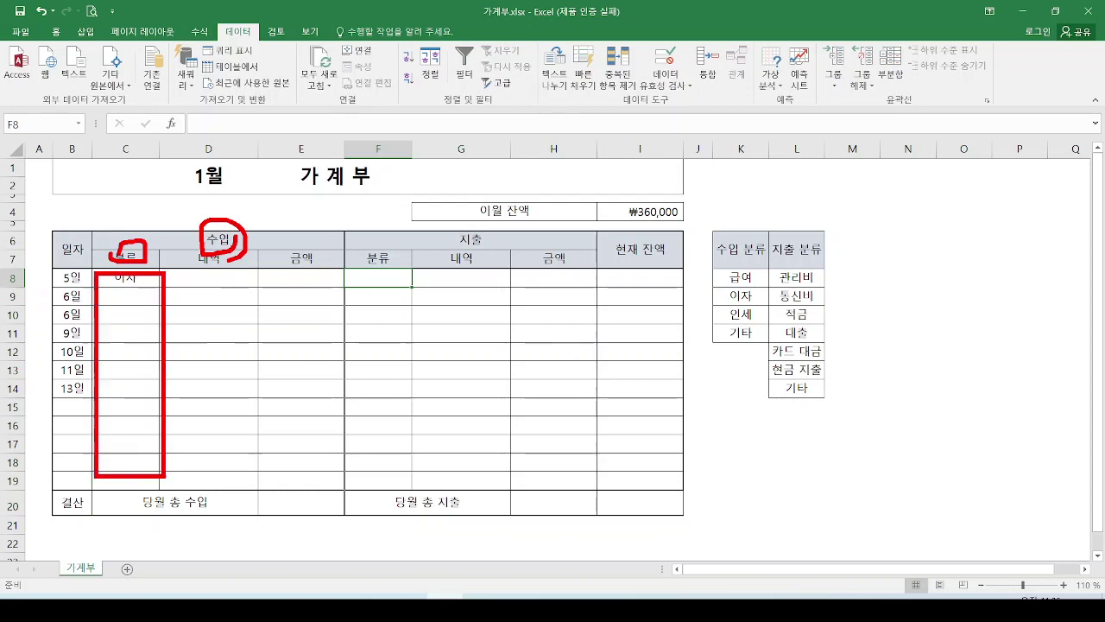
pyautogui.moveTo(734, 271)
pyautogui.mouseDown()
pyautogui.moveTo(759, 352)
pyautogui.moveTo(735, 273)
pyautogui.moveTo(161, 332)
pyautogui.moveTo(186, 362)
pyautogui.mouseUp()
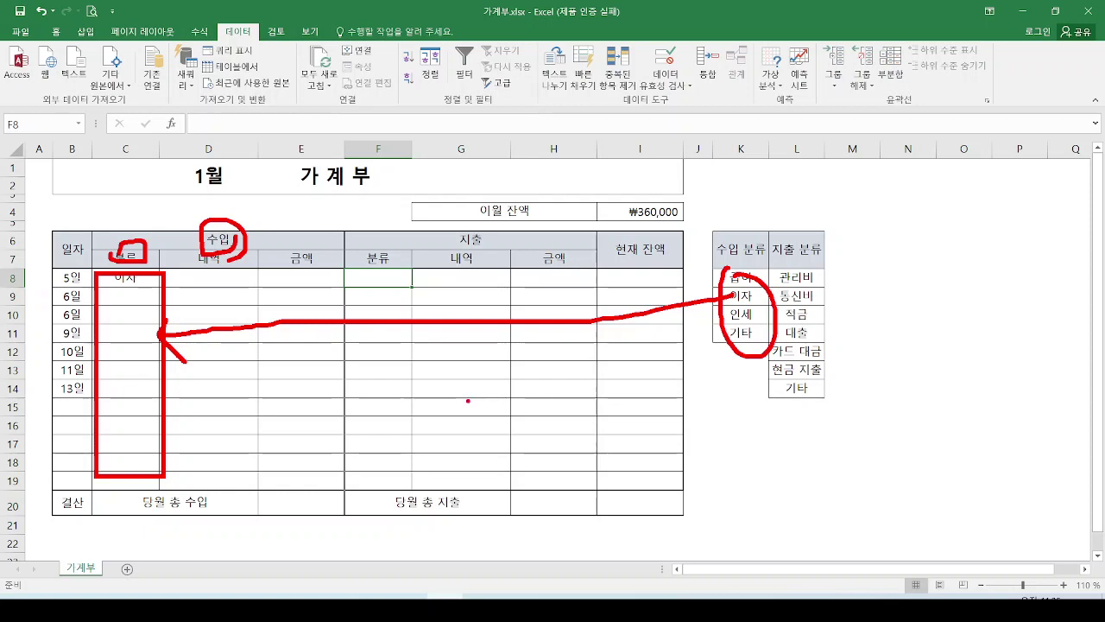
pyautogui.press('Escape')
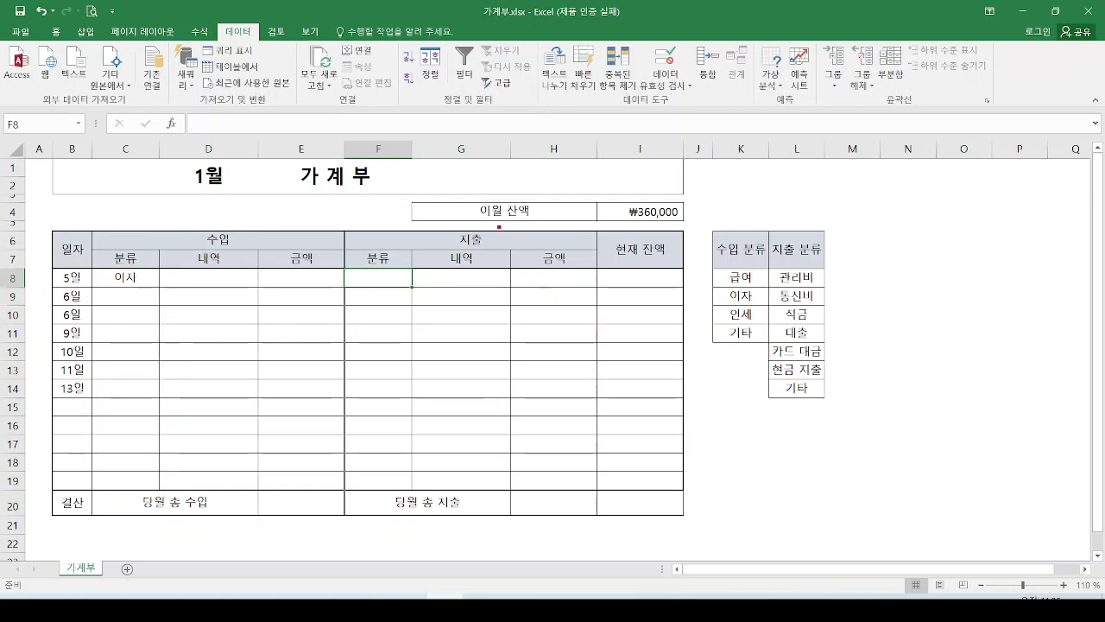
pyautogui.moveTo(499, 227)
pyautogui.mouseDown()
pyautogui.moveTo(479, 254)
pyautogui.moveTo(497, 226)
pyautogui.mouseUp()
pyautogui.moveTo(390, 242)
pyautogui.mouseDown()
pyautogui.moveTo(354, 252)
pyautogui.moveTo(418, 496)
pyautogui.mouseUp()
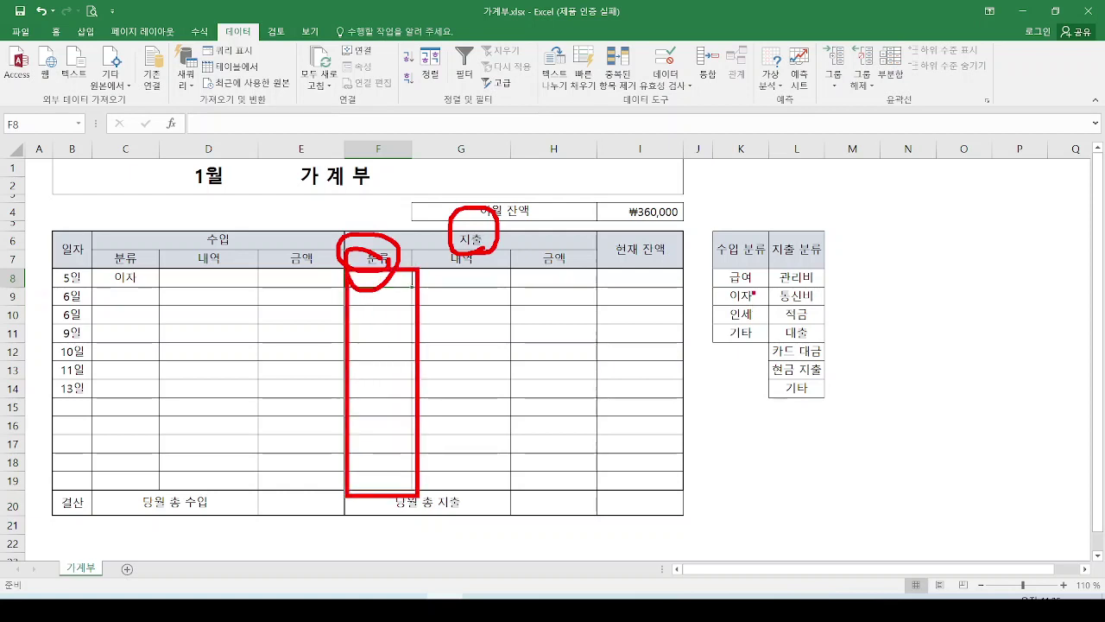
pyautogui.moveTo(752, 286)
pyautogui.mouseDown()
pyautogui.moveTo(841, 349)
pyautogui.moveTo(736, 331)
pyautogui.moveTo(449, 337)
pyautogui.moveTo(463, 387)
pyautogui.mouseUp()
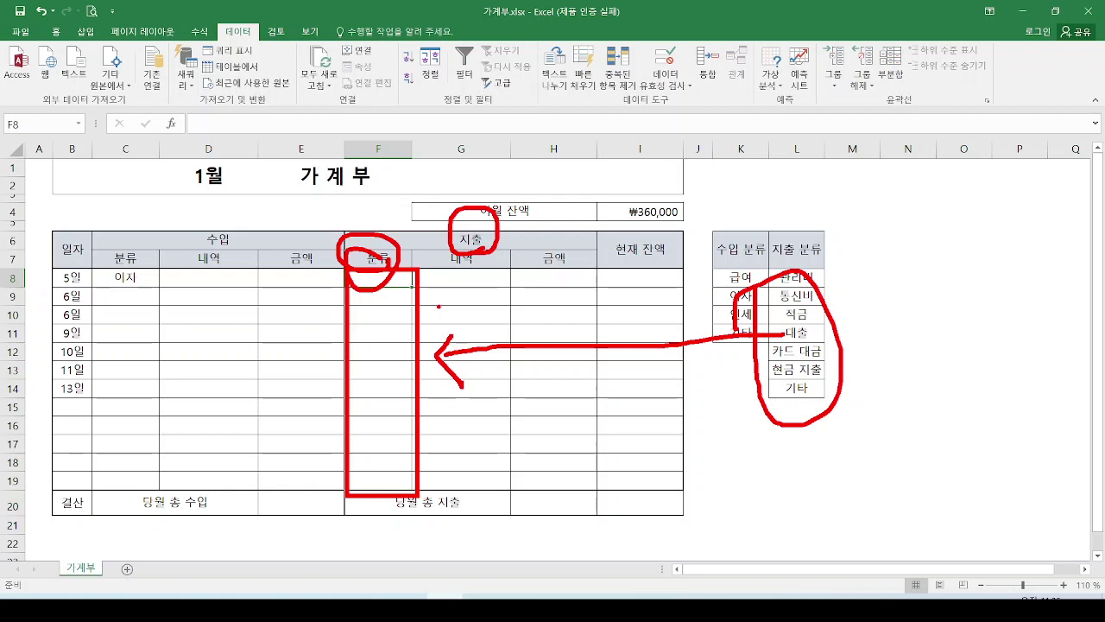
pyautogui.press('Escape')
# Open the data validation settings for the expense (지출) 분류 cells F8:F19
pyautogui.moveTo(381, 276); pyautogui.dragTo(375, 479)
pyautogui.moveTo(343, 264); pyautogui.dragTo(414, 490)
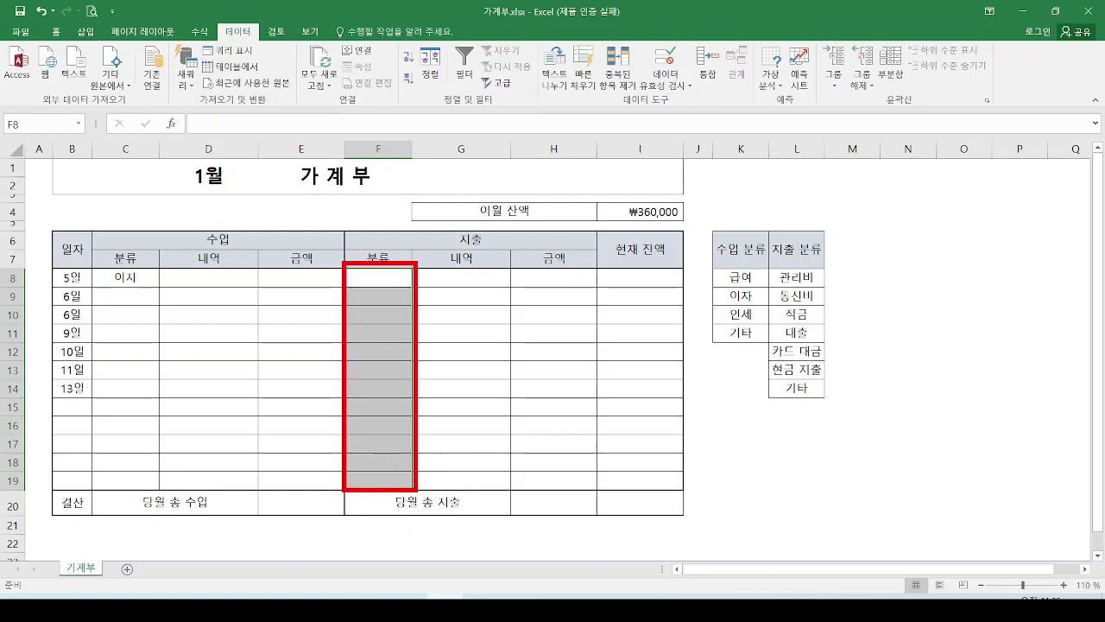
pyautogui.press('e')
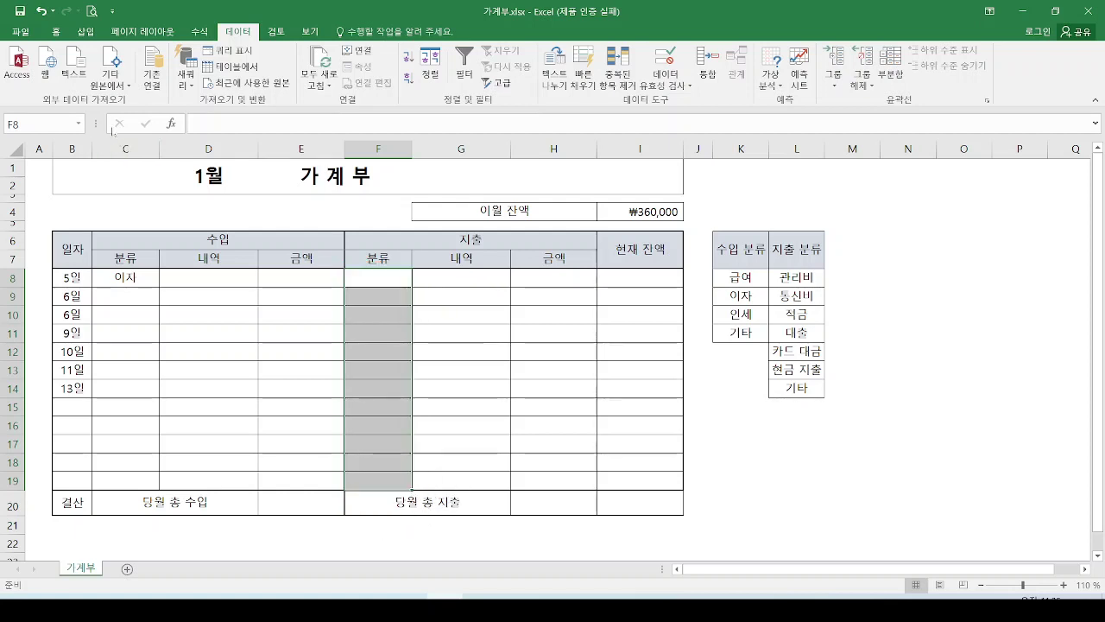
pyautogui.moveTo(275, 41); pyautogui.dragTo(249, 55)
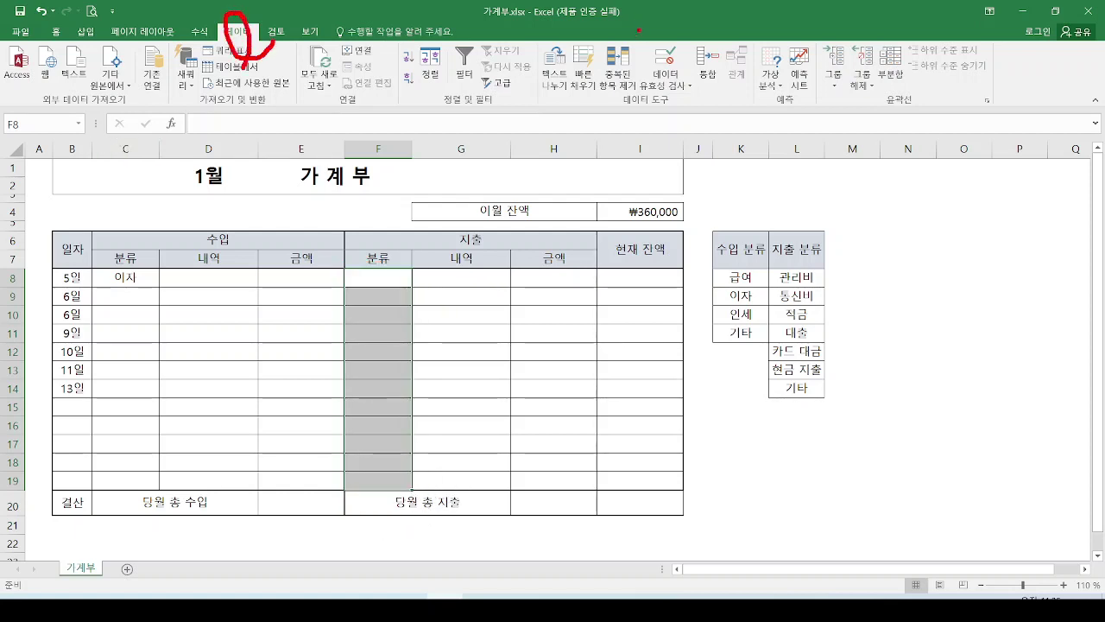
pyautogui.moveTo(639, 31)
pyautogui.mouseDown()
pyautogui.moveTo(659, 69)
pyautogui.moveTo(693, 76)
pyautogui.moveTo(694, 95)
pyautogui.moveTo(649, 79)
pyautogui.mouseUp()
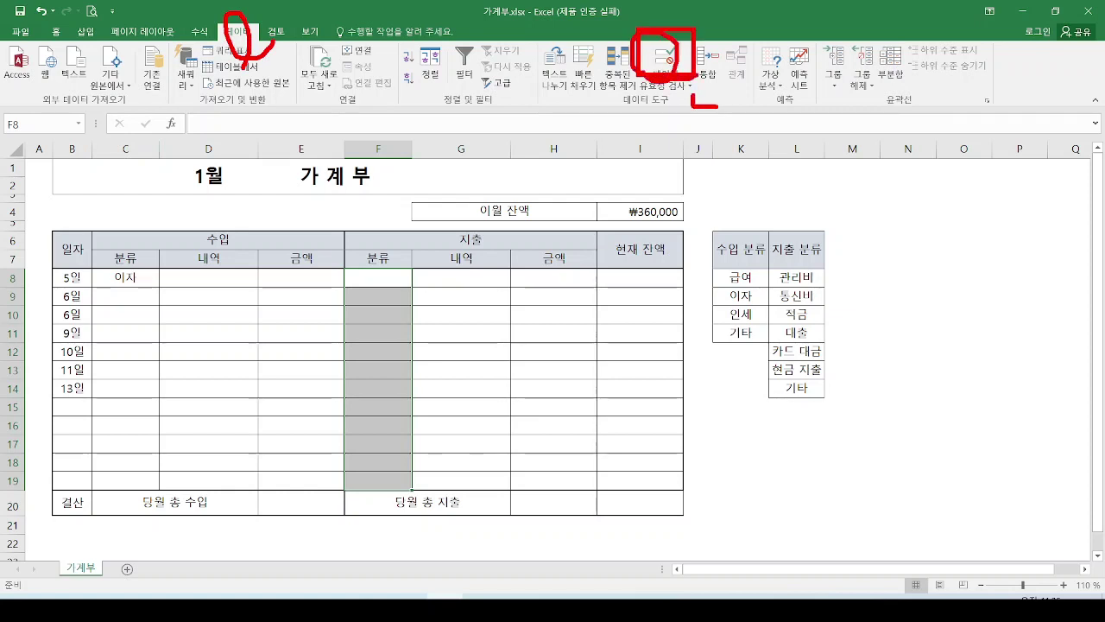
pyautogui.press('e')
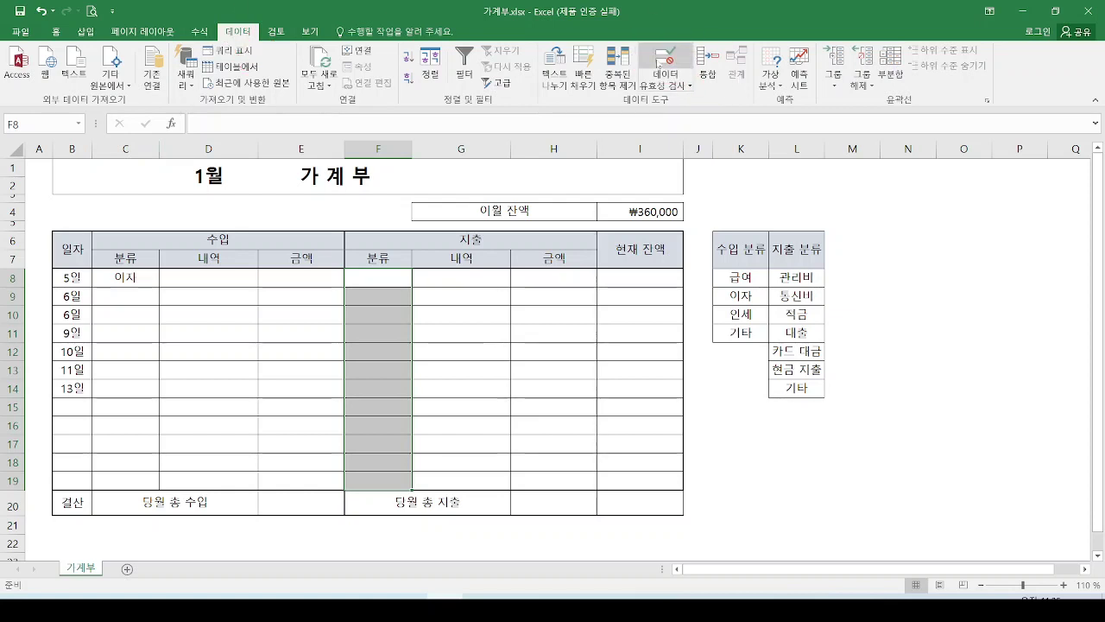
pyautogui.click(665, 65)
pyautogui.moveTo(473, 179); pyautogui.dragTo(628, 227)
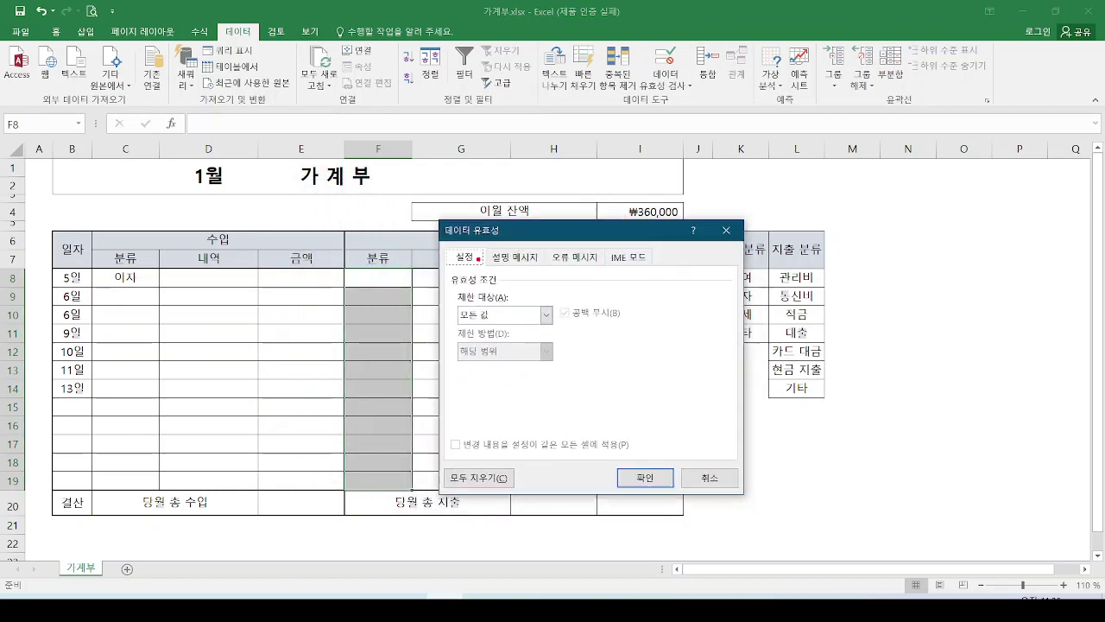
# Set the allowed type (제한 대상) of the expense 분류 validation to 목록
pyautogui.moveTo(478, 259)
pyautogui.mouseDown()
pyautogui.moveTo(447, 277)
pyautogui.moveTo(480, 250)
pyautogui.mouseUp()
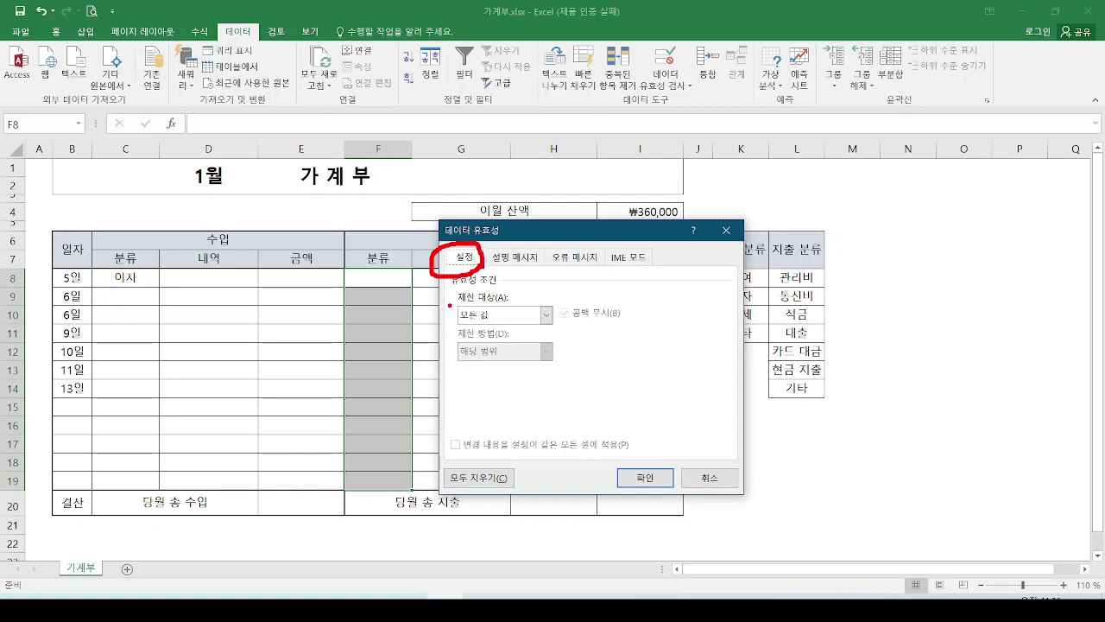
pyautogui.moveTo(449, 304); pyautogui.dragTo(505, 303)
pyautogui.moveTo(770, 264)
pyautogui.mouseDown()
pyautogui.moveTo(749, 394)
pyautogui.moveTo(770, 420)
pyautogui.mouseUp()
pyautogui.moveTo(508, 316); pyautogui.dragTo(538, 301)
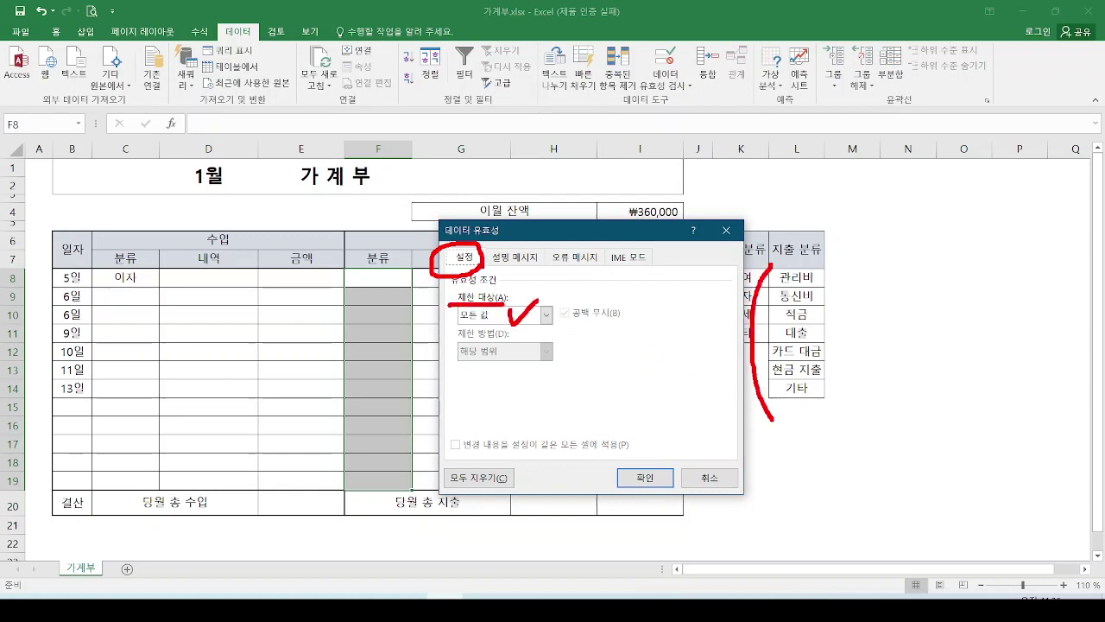
pyautogui.press('Escape')
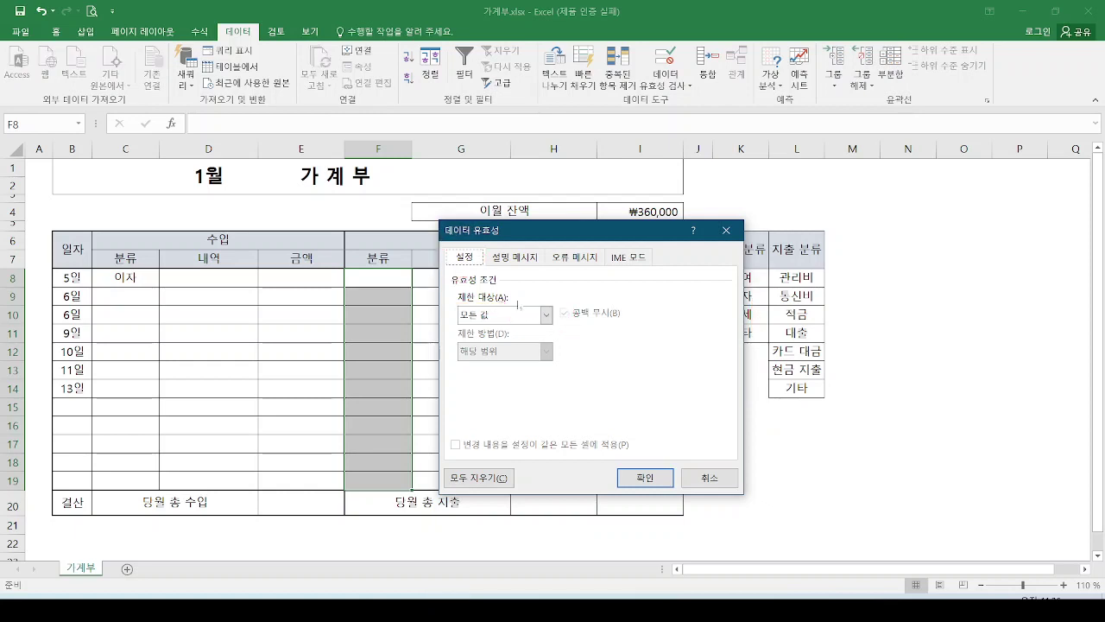
pyautogui.click(545, 315)
pyautogui.click(482, 364)
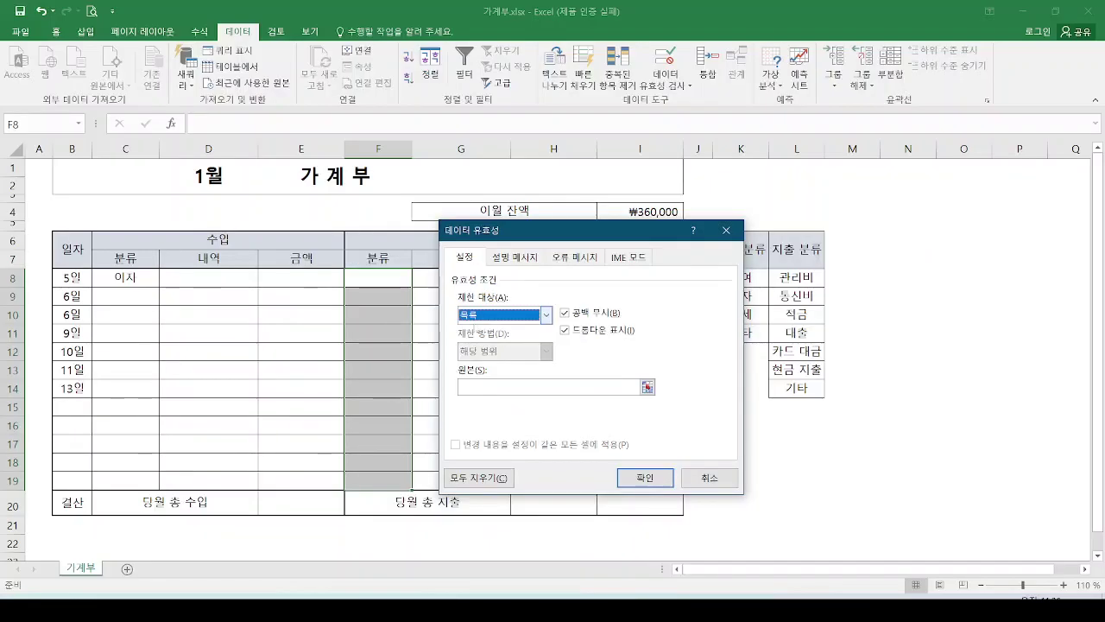
# Set the list source (원본) to the 지출 분류 items in =$L$8:$L$14
pyautogui.click(518, 387)
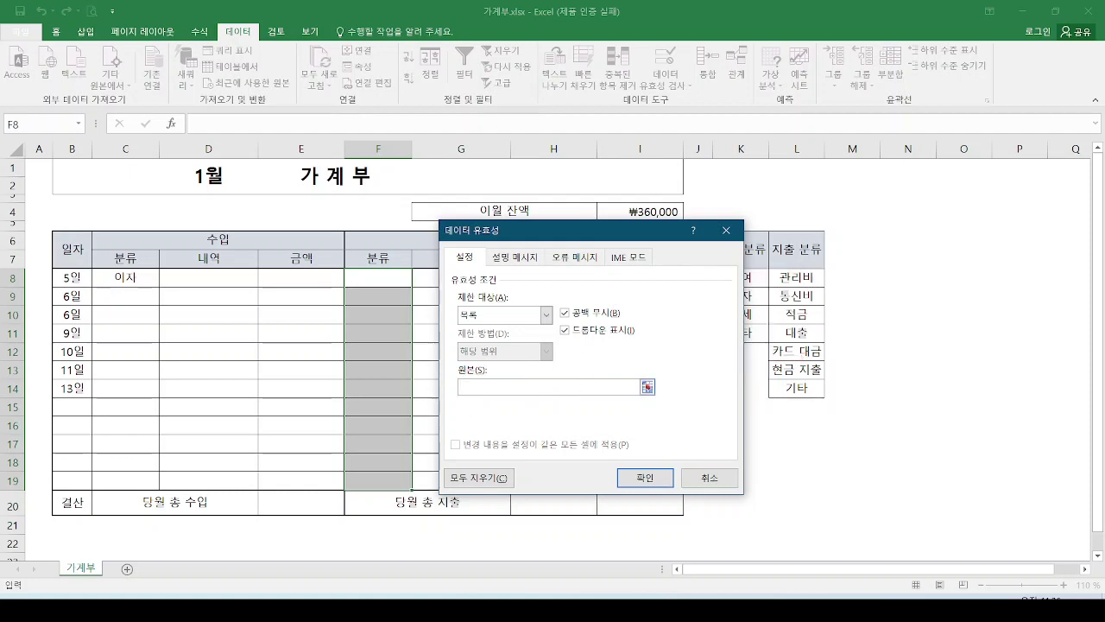
pyautogui.moveTo(796, 278); pyautogui.dragTo(796, 387)
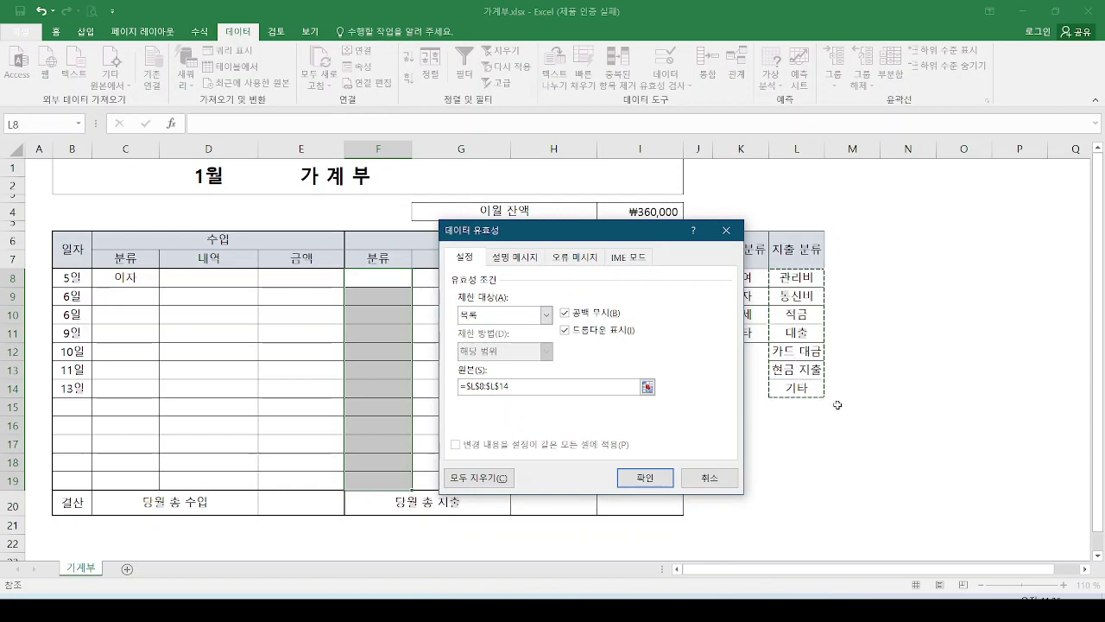
pyautogui.hotkey('ctrl', '2')
pyautogui.moveTo(836, 268)
pyautogui.mouseDown()
pyautogui.moveTo(817, 257)
pyautogui.moveTo(747, 414)
pyautogui.moveTo(834, 266)
pyautogui.mouseUp()
pyautogui.moveTo(742, 333)
pyautogui.mouseDown()
pyautogui.moveTo(632, 387)
pyautogui.moveTo(517, 396)
pyautogui.mouseUp()
pyautogui.moveTo(525, 382); pyautogui.dragTo(523, 419)
pyautogui.moveTo(451, 406)
pyautogui.mouseDown()
pyautogui.moveTo(512, 398)
pyautogui.moveTo(518, 413)
pyautogui.mouseUp()
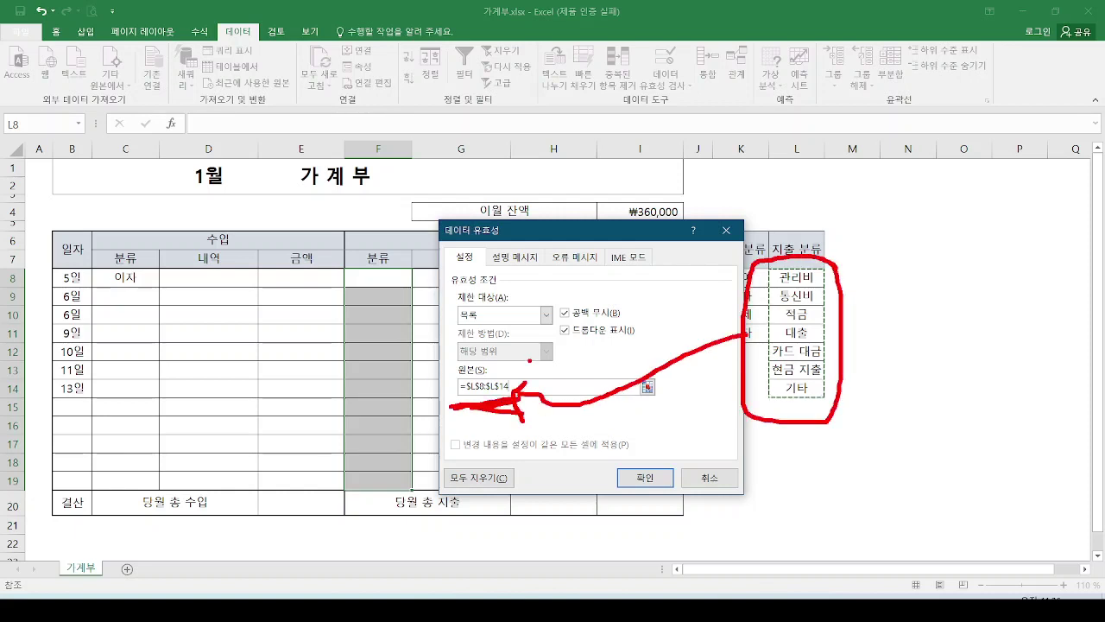
pyautogui.press('Escape')
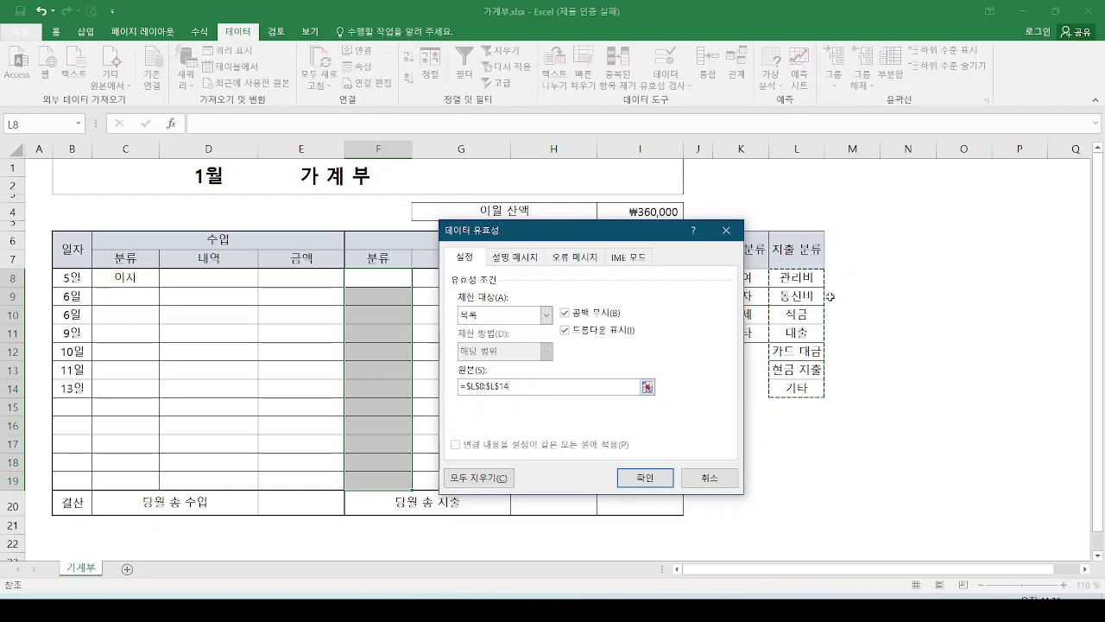
# Apply the 지출 분류 list validation to the expense 분류 cells F8:F19
pyautogui.moveTo(339, 276); pyautogui.dragTo(407, 483)
pyautogui.moveTo(799, 272)
pyautogui.mouseDown()
pyautogui.moveTo(768, 315)
pyautogui.moveTo(811, 280)
pyautogui.moveTo(790, 278)
pyautogui.mouseUp()
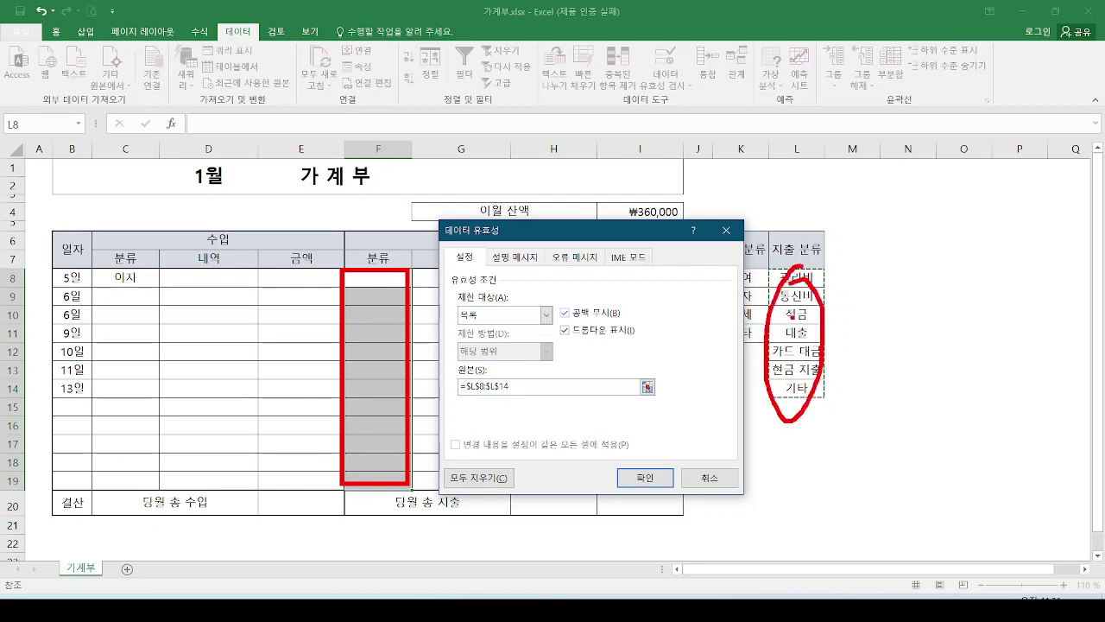
pyautogui.moveTo(777, 330)
pyautogui.mouseDown()
pyautogui.moveTo(639, 339)
pyautogui.moveTo(453, 323)
pyautogui.moveTo(398, 335)
pyautogui.moveTo(416, 363)
pyautogui.mouseUp()
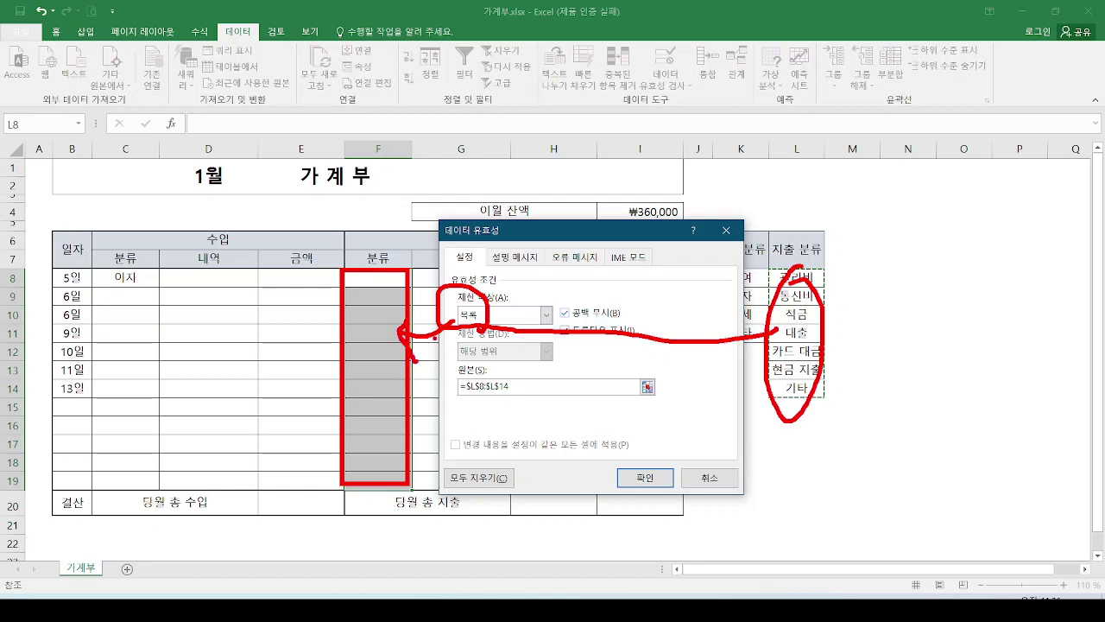
pyautogui.press('Escape')
pyautogui.click(643, 476)
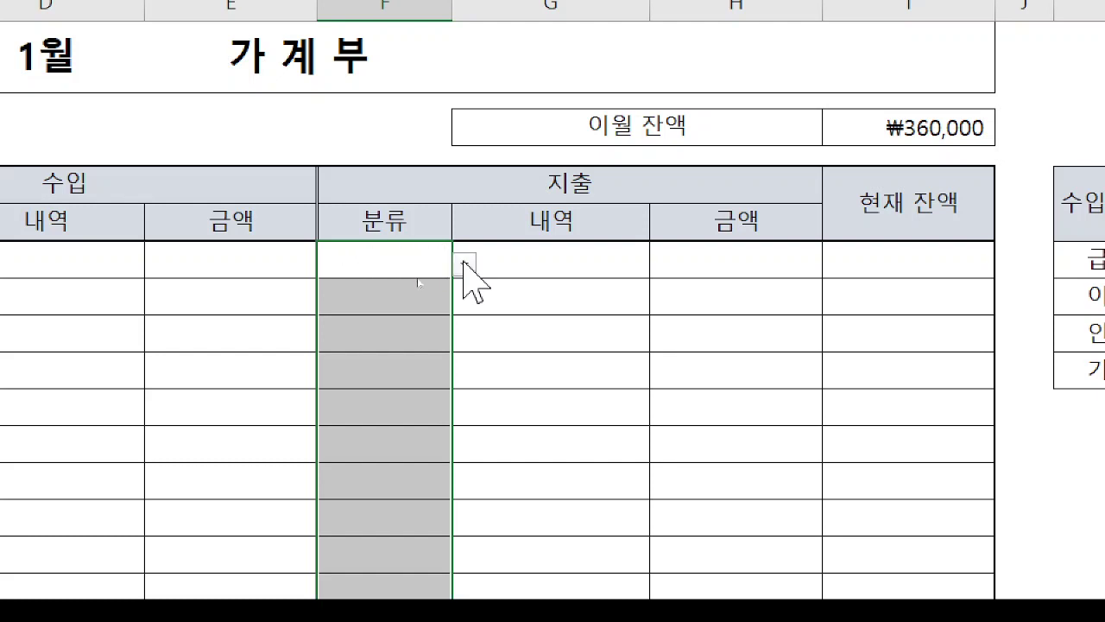
# Check the items offered by the drop-down list in expense 분류 cell F8 without choosing one
pyautogui.click(358, 263)
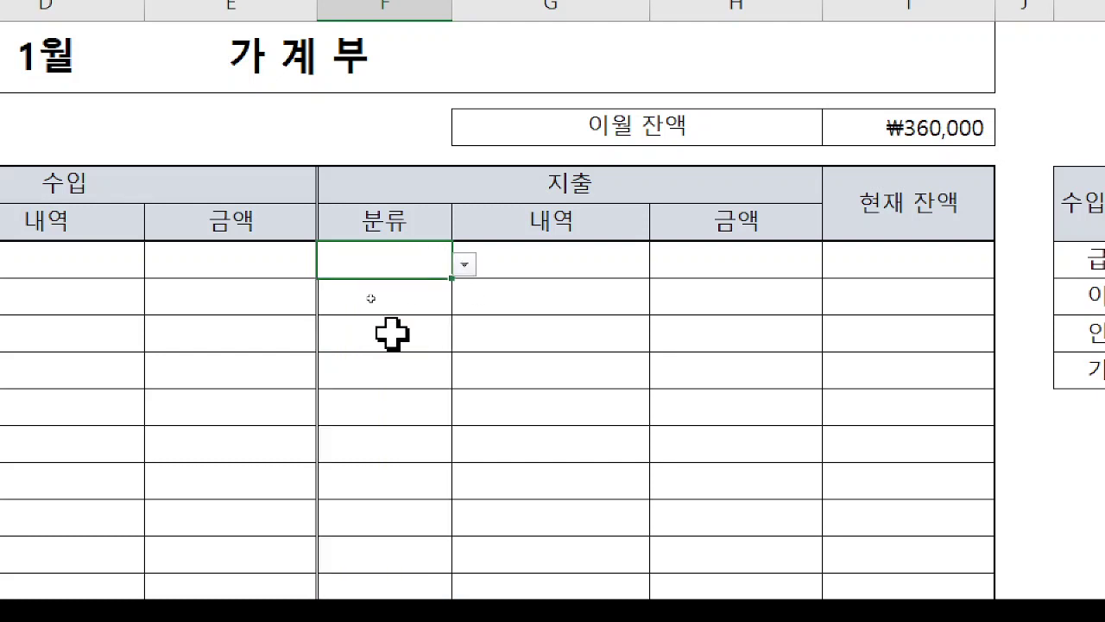
pyautogui.click(465, 265)
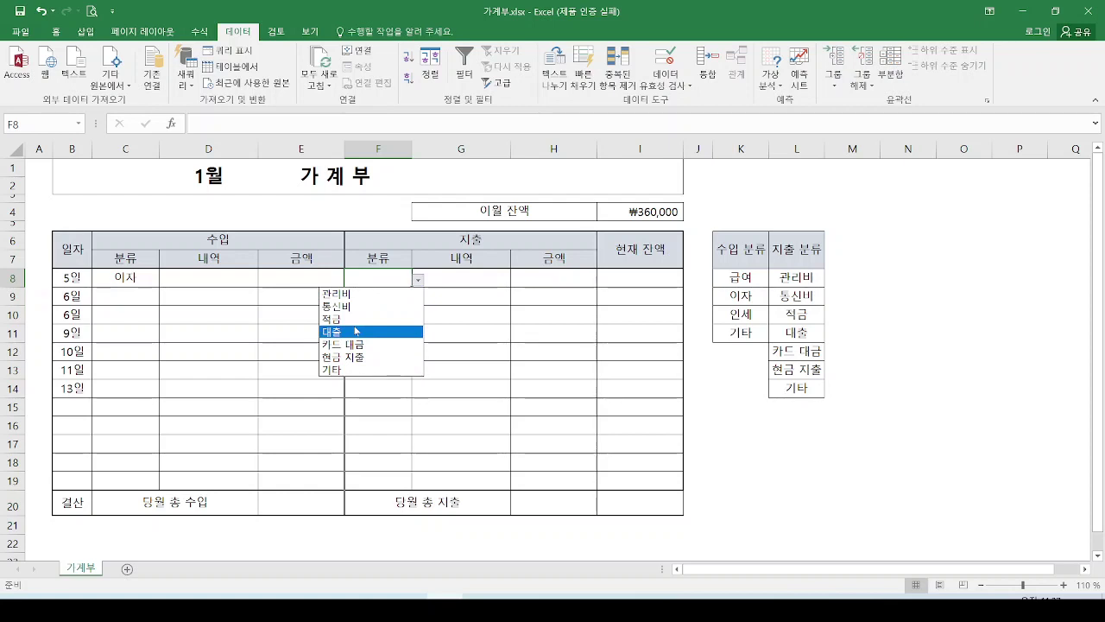
pyautogui.press('Escape')
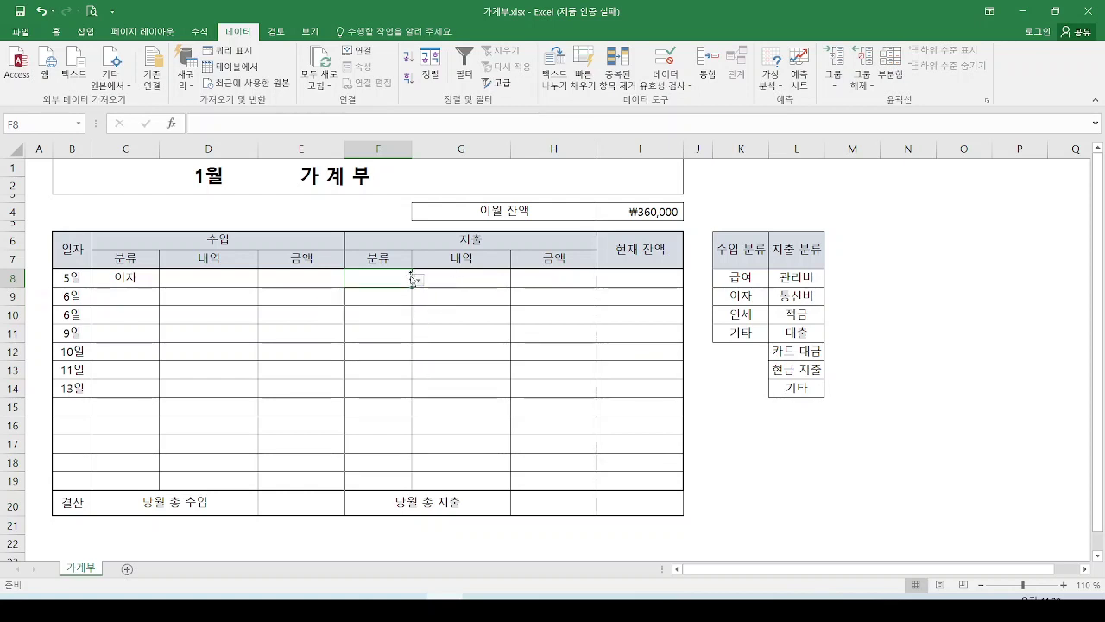
pyautogui.moveTo(402, 289)
pyautogui.mouseDown()
pyautogui.moveTo(432, 277)
pyautogui.moveTo(430, 296)
pyautogui.mouseUp()
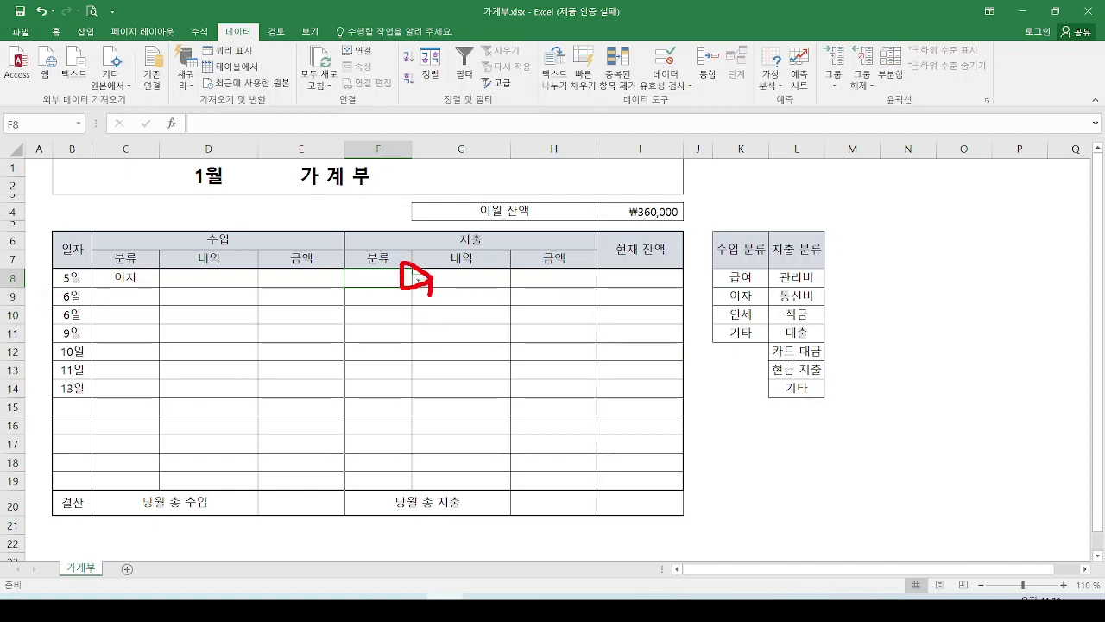
pyautogui.moveTo(87, 270)
pyautogui.mouseDown()
pyautogui.moveTo(146, 285)
pyautogui.moveTo(138, 270)
pyautogui.mouseUp()
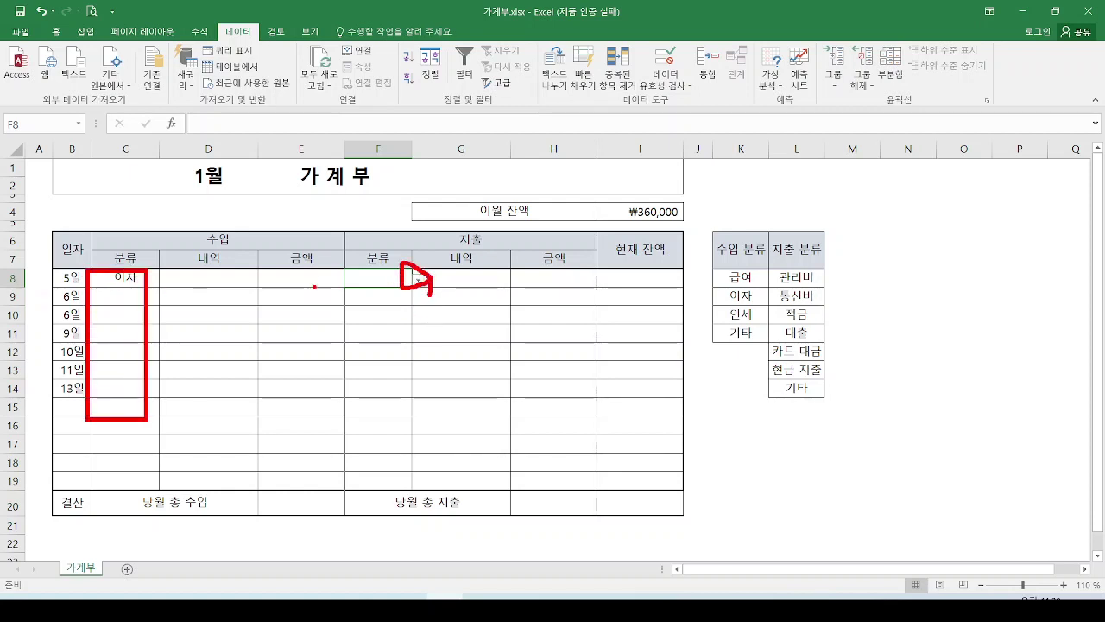
pyautogui.moveTo(346, 269)
pyautogui.mouseDown()
pyautogui.moveTo(399, 379)
pyautogui.moveTo(399, 269)
pyautogui.mouseUp()
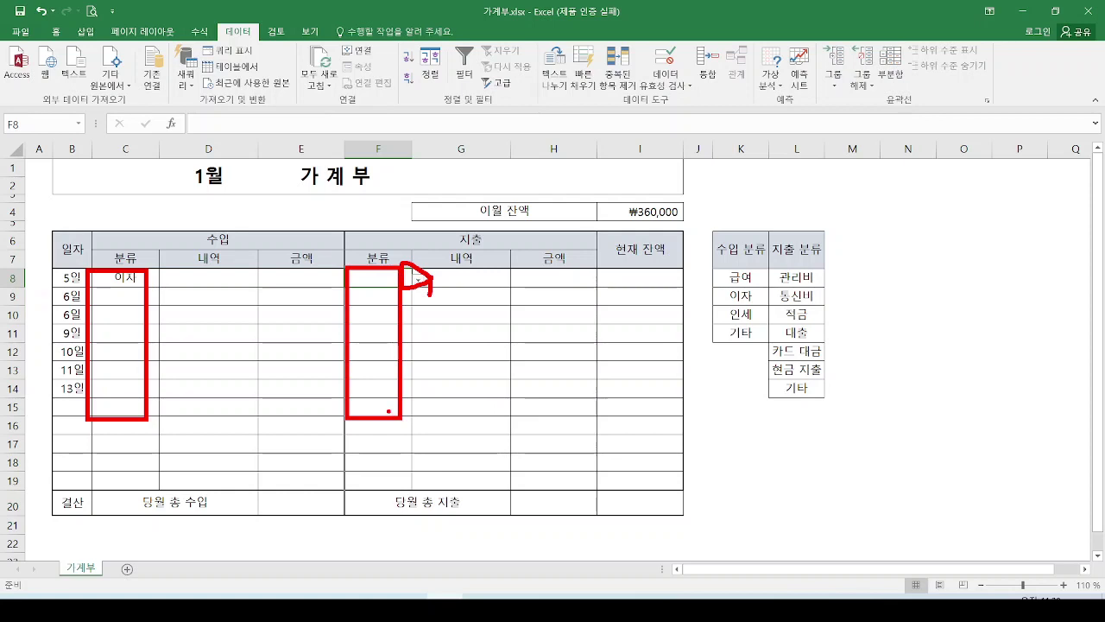
pyautogui.press('Escape')
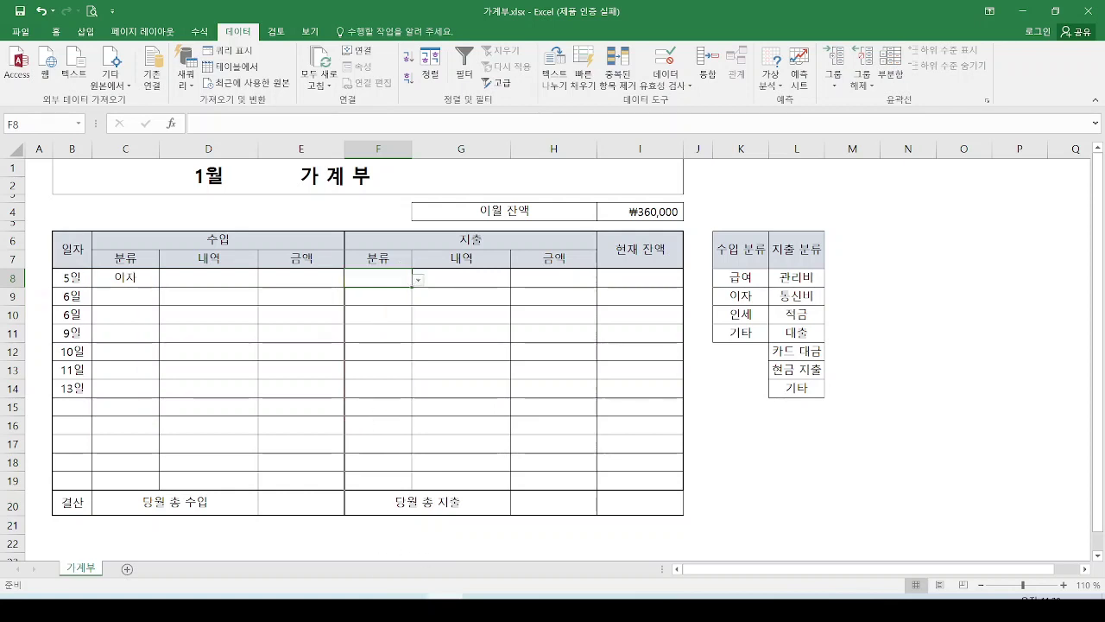
# Switch to the PowerPoint slide, review the sample ledger's income and expense 분류 entries for each date, and return to Excel
pyautogui.click(232, 608)
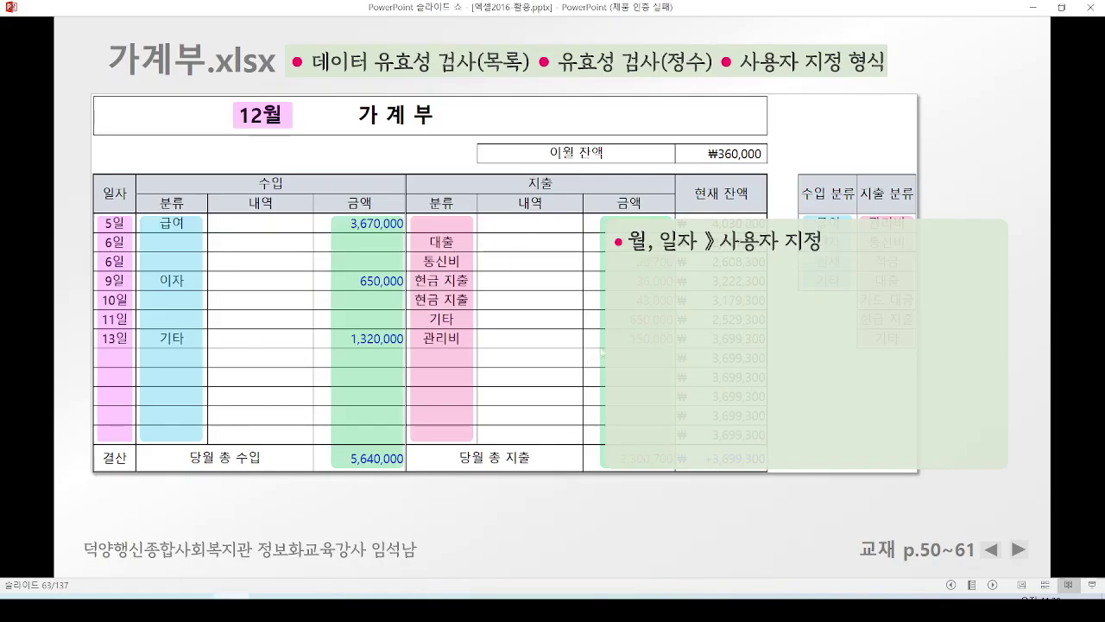
pyautogui.hotkey('ctrl', 'p')
pyautogui.moveTo(197, 226)
pyautogui.mouseDown()
pyautogui.moveTo(177, 243)
pyautogui.moveTo(194, 223)
pyautogui.mouseUp()
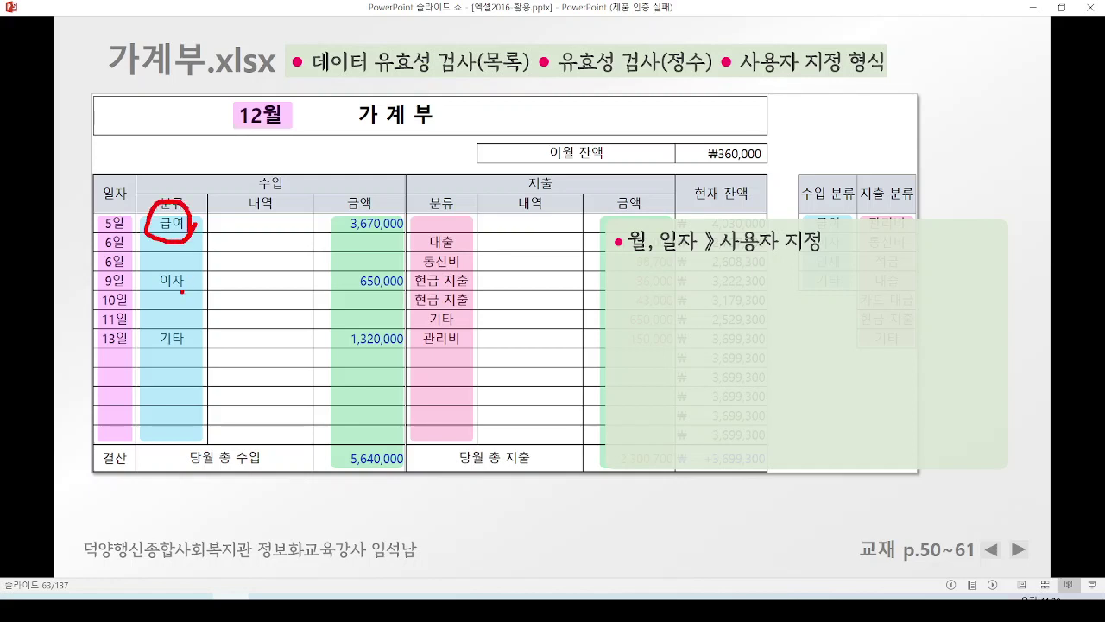
pyautogui.moveTo(93, 225); pyautogui.dragTo(179, 237)
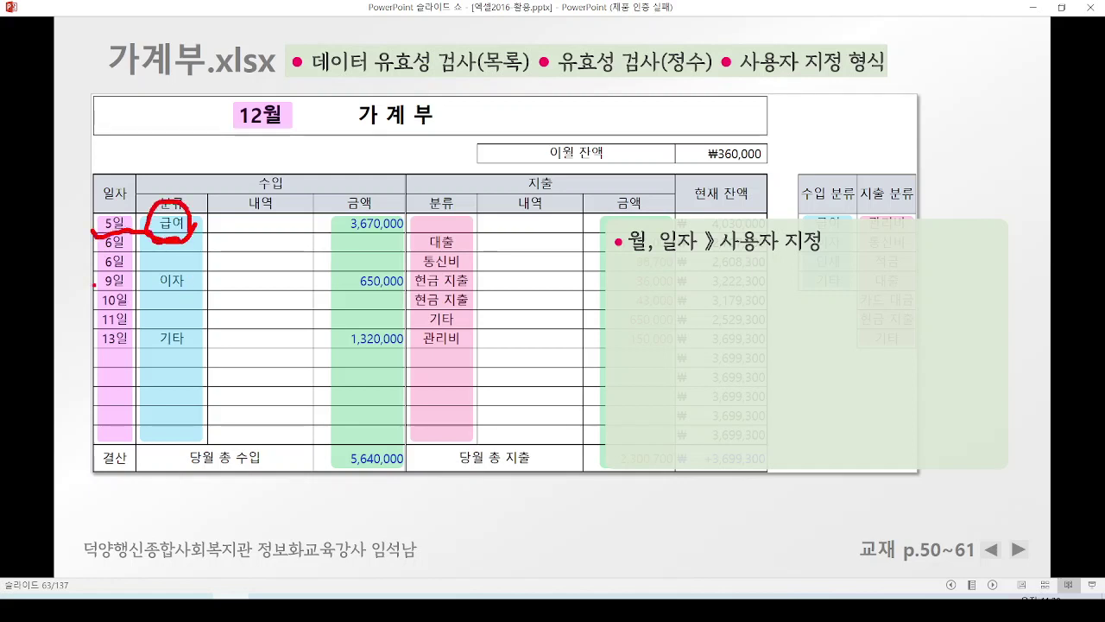
pyautogui.moveTo(93, 283); pyautogui.dragTo(195, 281)
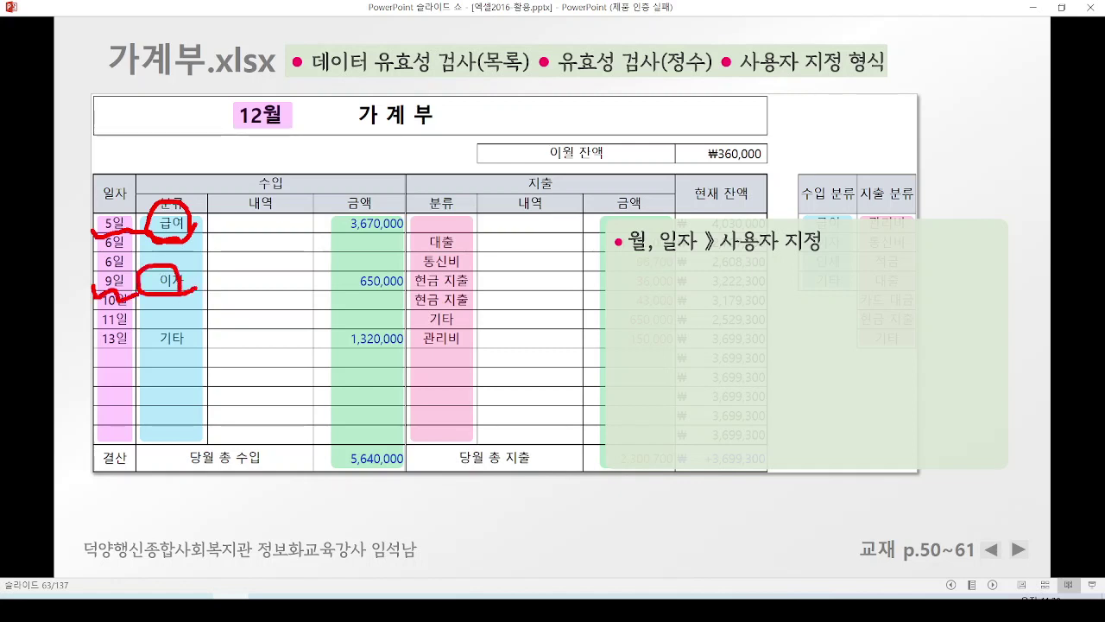
pyautogui.moveTo(98, 345)
pyautogui.mouseDown()
pyautogui.moveTo(134, 350)
pyautogui.moveTo(173, 323)
pyautogui.moveTo(188, 350)
pyautogui.mouseUp()
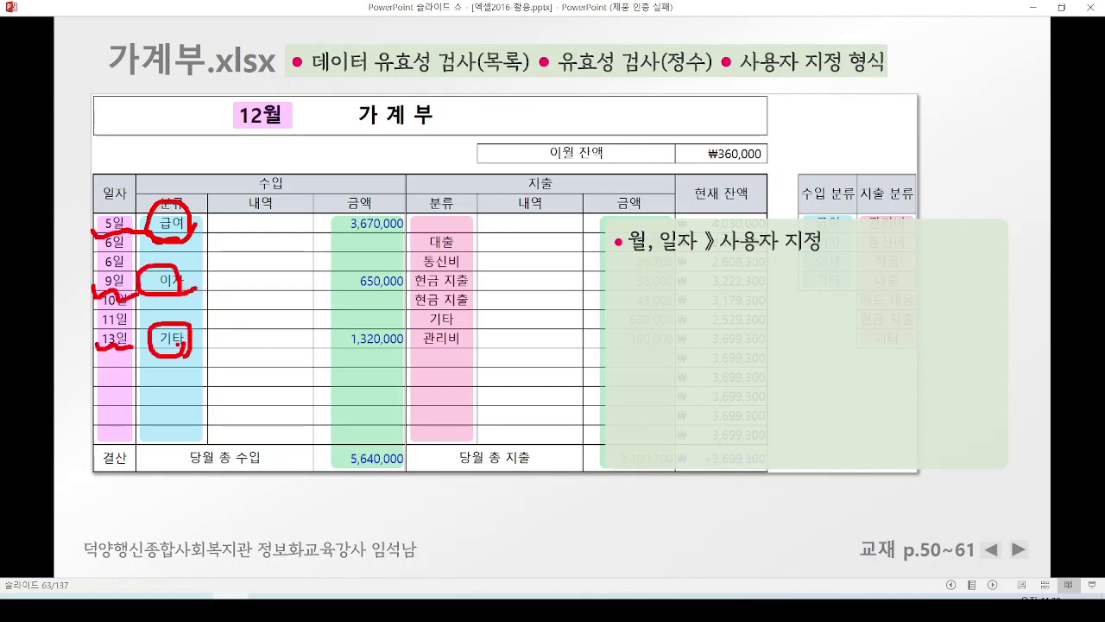
pyautogui.moveTo(217, 211); pyautogui.dragTo(190, 398)
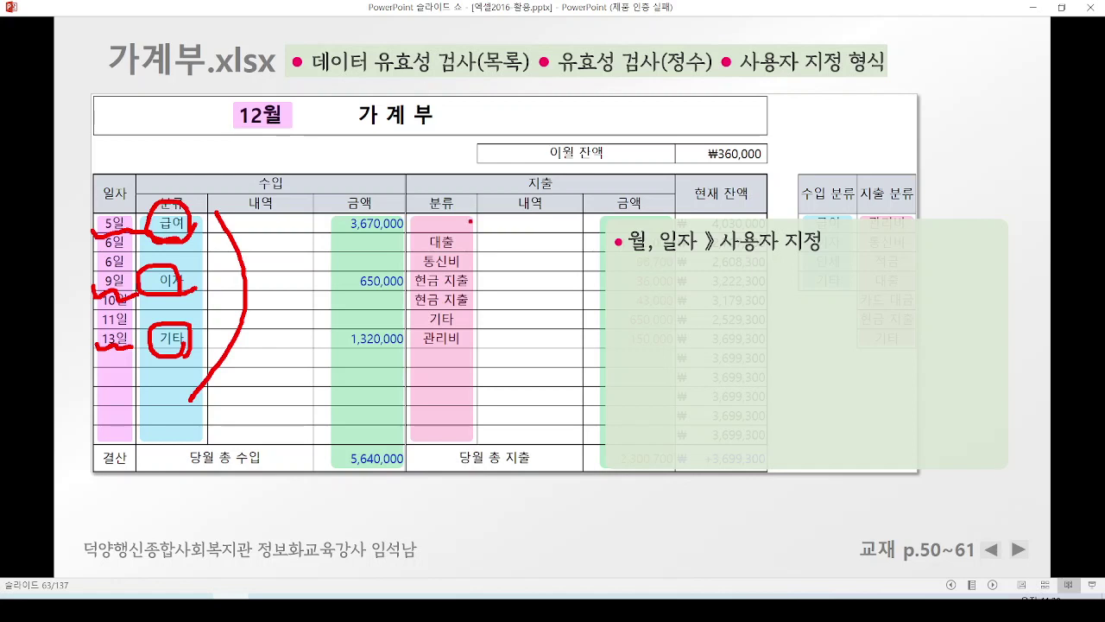
pyautogui.moveTo(470, 221); pyautogui.dragTo(478, 376)
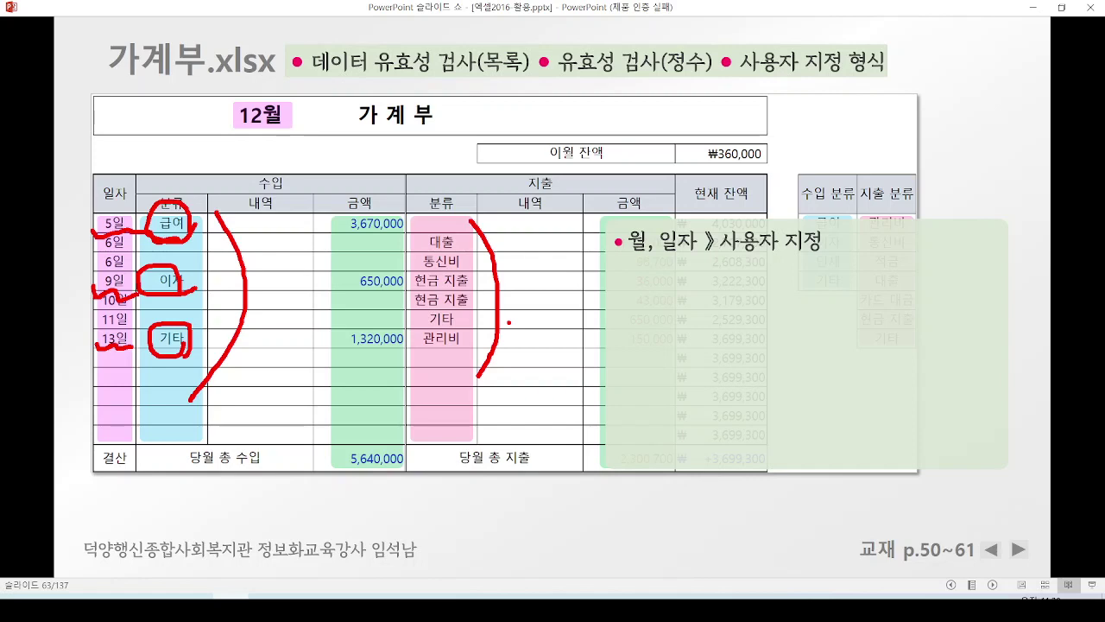
pyautogui.hotkey('alt', 'Tab')
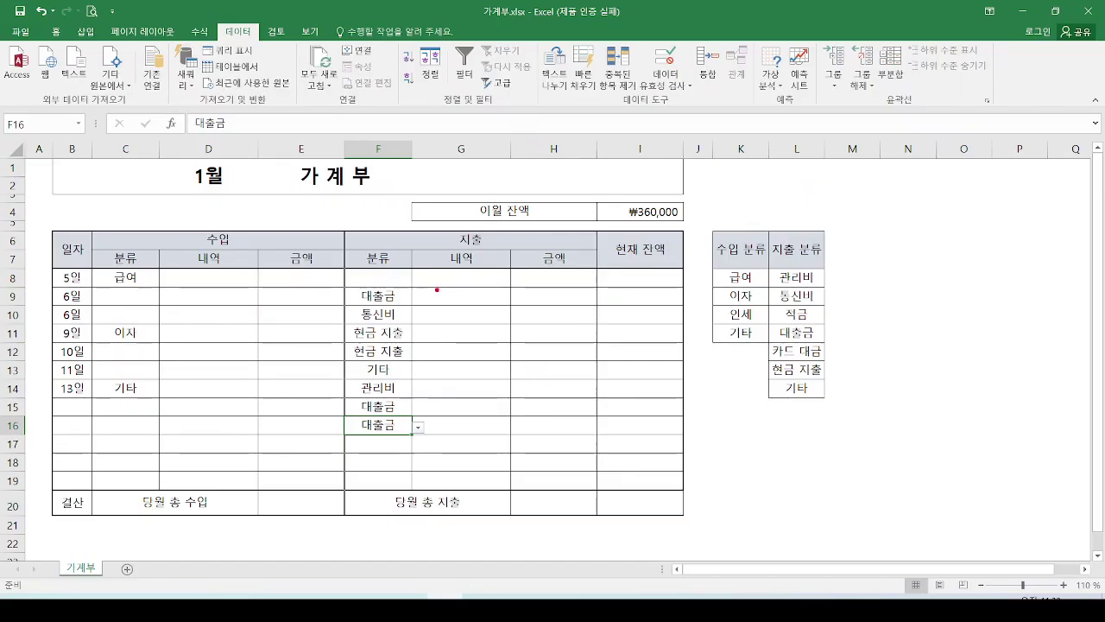
pyautogui.moveTo(391, 296)
pyautogui.mouseDown()
pyautogui.moveTo(356, 304)
pyautogui.moveTo(385, 303)
pyautogui.mouseUp()
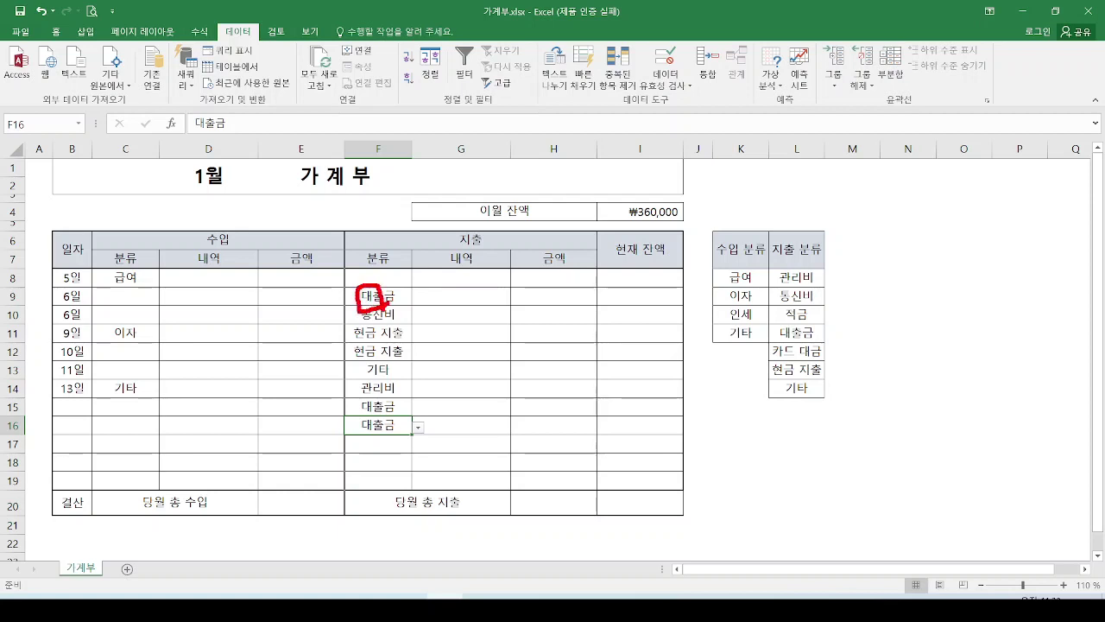
pyautogui.moveTo(814, 341)
pyautogui.mouseDown()
pyautogui.moveTo(768, 339)
pyautogui.moveTo(826, 321)
pyautogui.mouseUp()
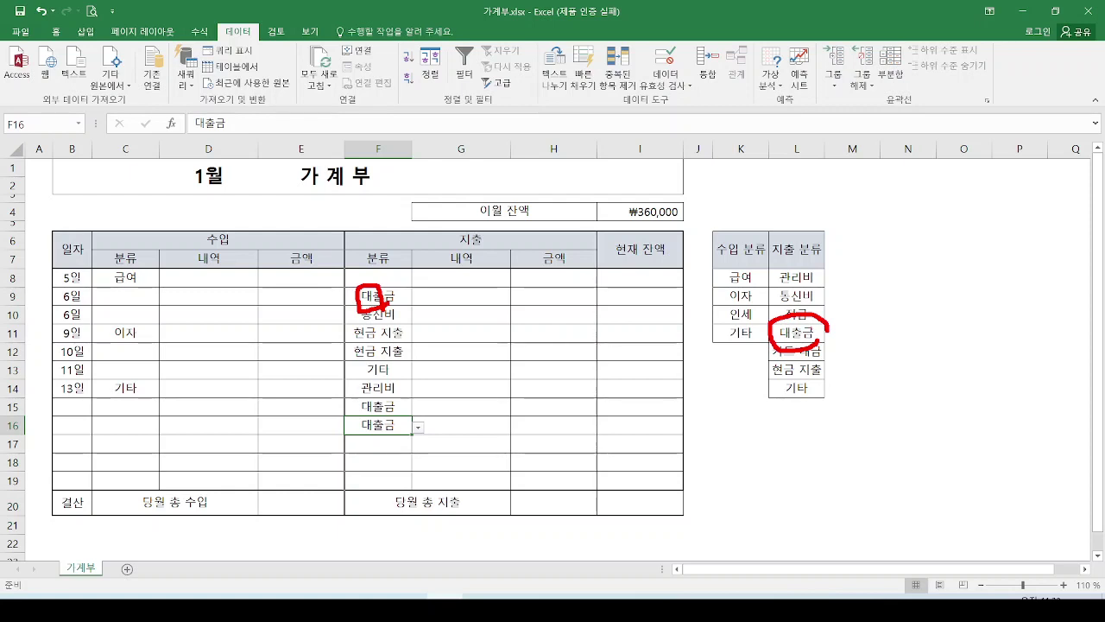
pyautogui.moveTo(402, 287); pyautogui.dragTo(420, 283)
pyautogui.moveTo(403, 399)
pyautogui.mouseDown()
pyautogui.moveTo(428, 394)
pyautogui.moveTo(439, 411)
pyautogui.mouseUp()
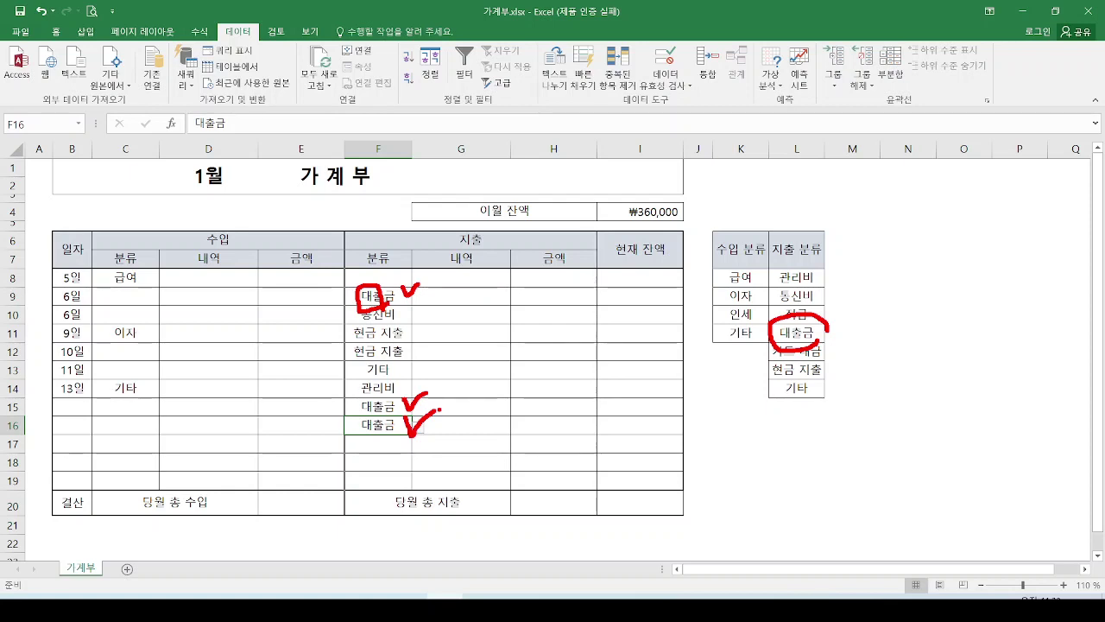
pyautogui.press('Escape')
pyautogui.click(815, 332)
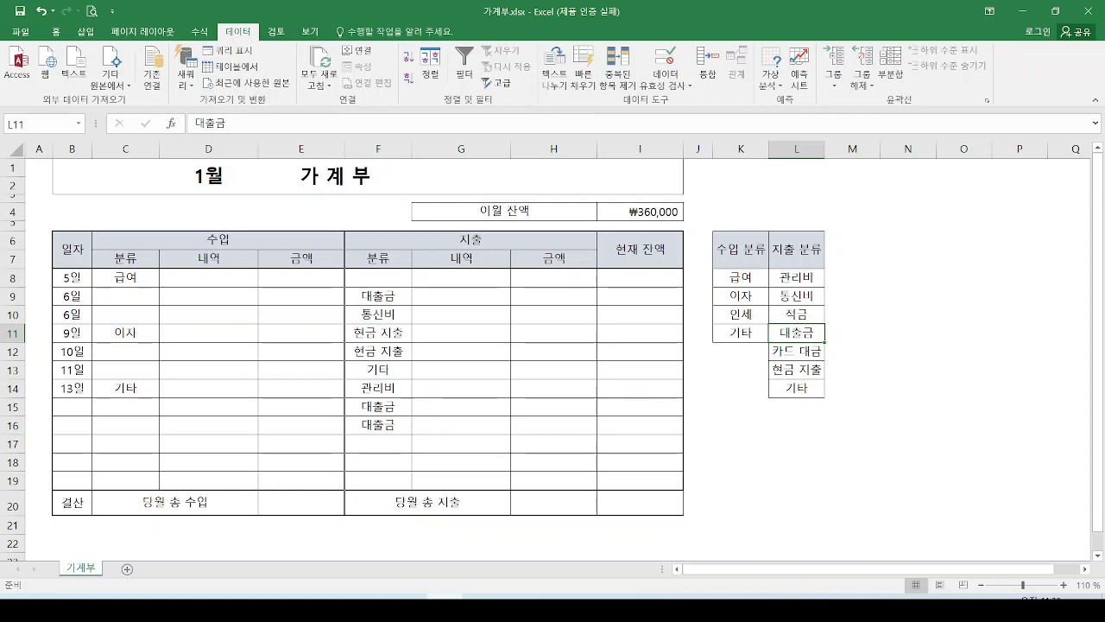
pyautogui.moveTo(813, 337)
pyautogui.mouseDown()
pyautogui.moveTo(762, 335)
pyautogui.moveTo(824, 341)
pyautogui.mouseUp()
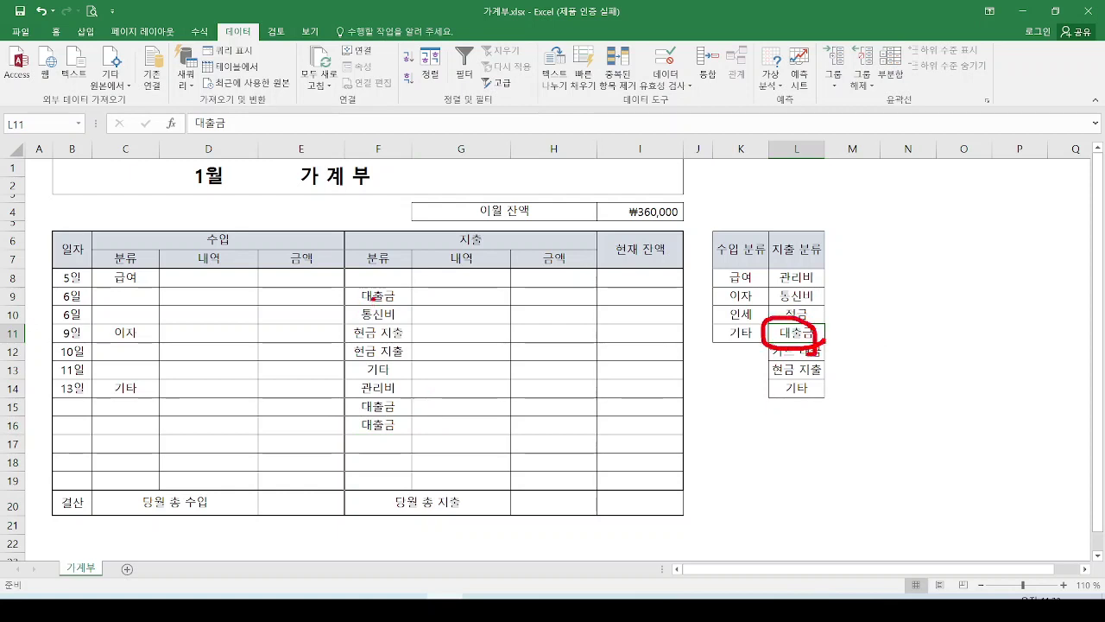
pyautogui.moveTo(400, 304)
pyautogui.mouseDown()
pyautogui.moveTo(395, 294)
pyautogui.moveTo(393, 325)
pyautogui.mouseUp()
pyautogui.moveTo(380, 398)
pyautogui.mouseDown()
pyautogui.moveTo(361, 406)
pyautogui.moveTo(382, 418)
pyautogui.mouseUp()
pyautogui.moveTo(381, 442)
pyautogui.mouseDown()
pyautogui.moveTo(359, 436)
pyautogui.moveTo(413, 453)
pyautogui.mouseUp()
pyautogui.press('Escape')
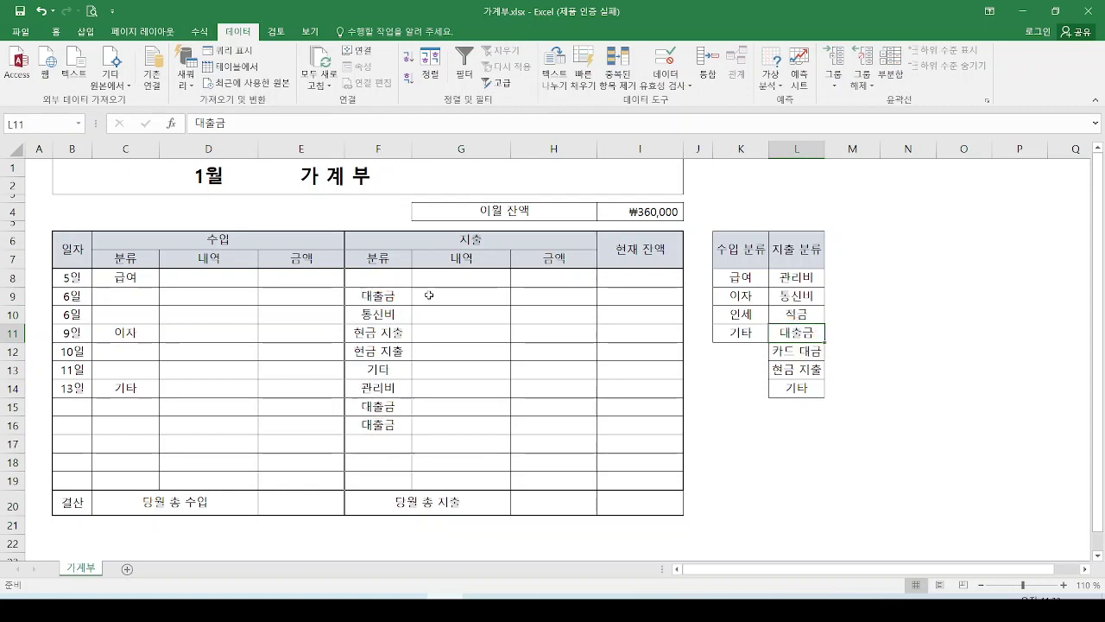
pyautogui.moveTo(817, 328); pyautogui.dragTo(855, 309)
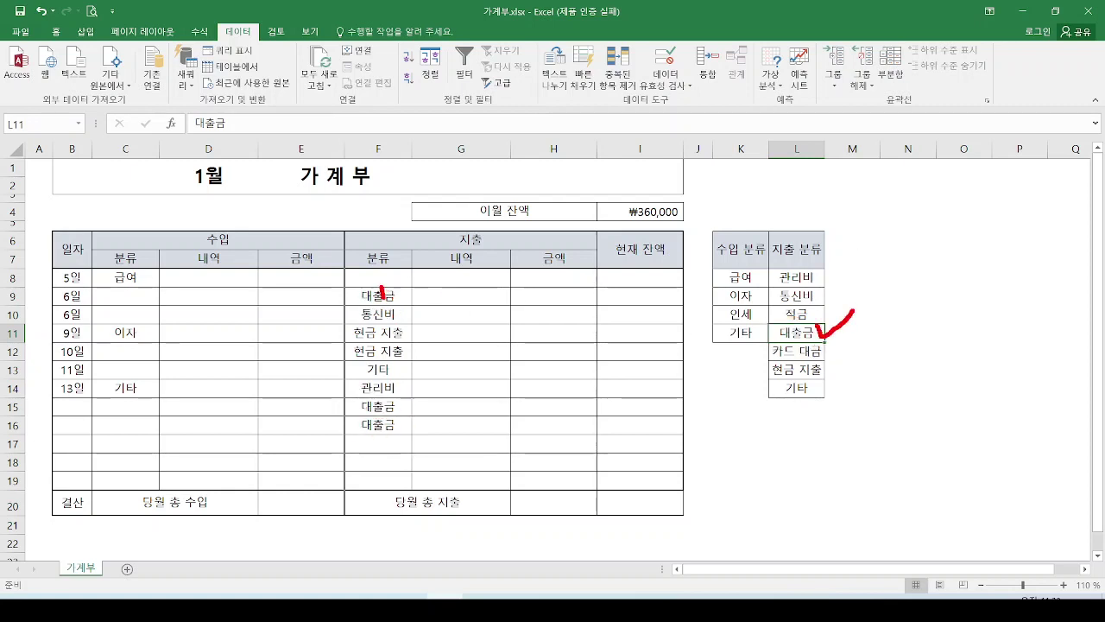
pyautogui.moveTo(383, 297); pyautogui.dragTo(402, 287)
pyautogui.moveTo(394, 394); pyautogui.dragTo(447, 422)
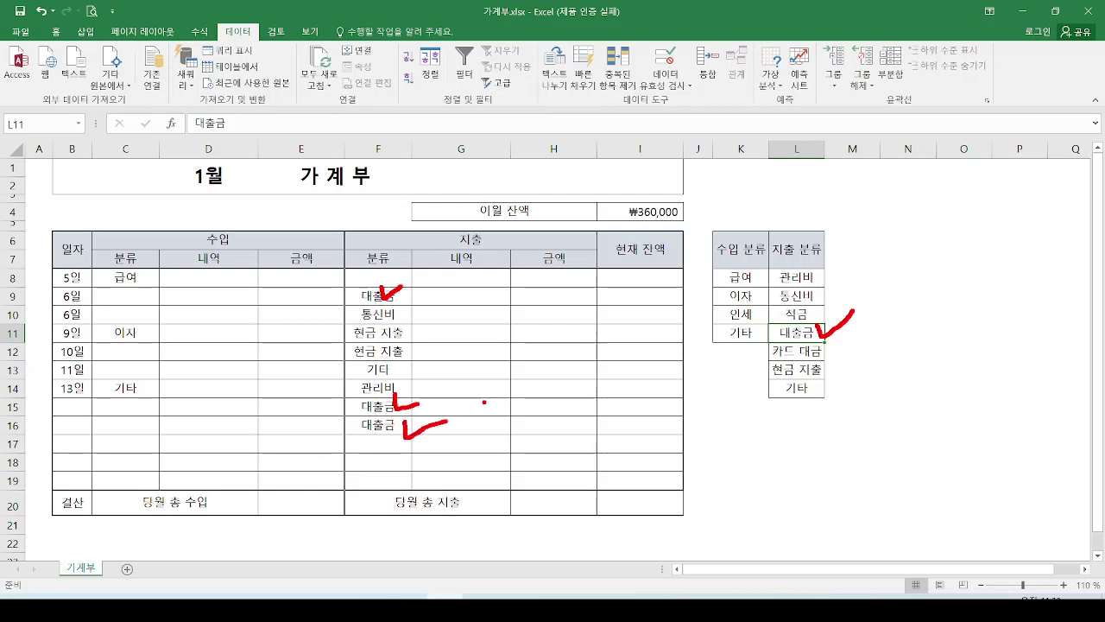
pyautogui.press('Escape')
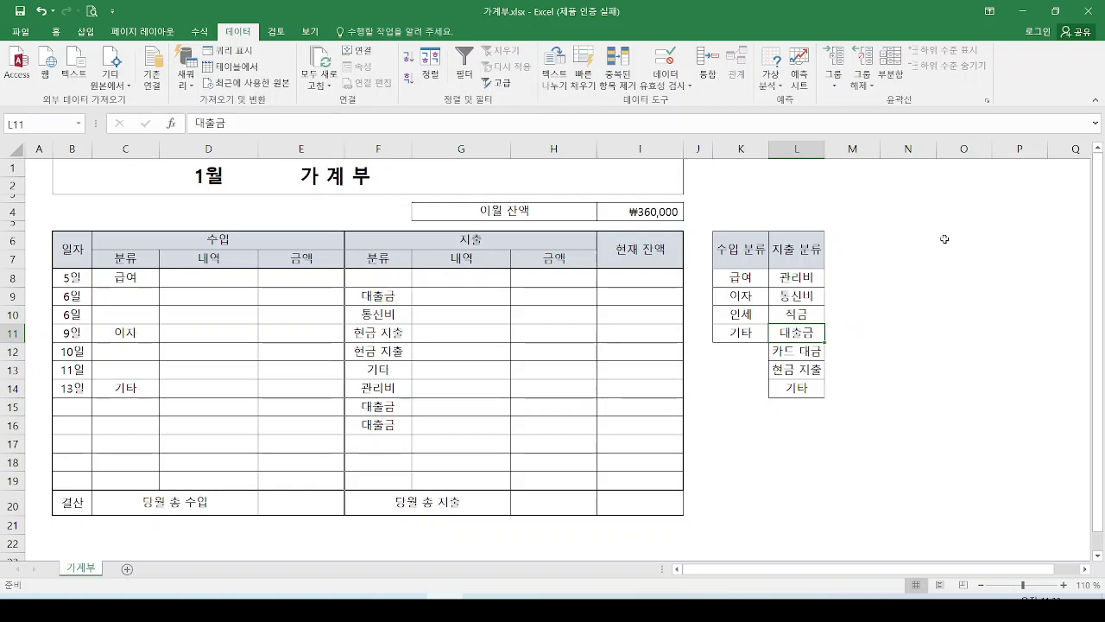
pyautogui.moveTo(536, 195)
pyautogui.mouseDown()
pyautogui.moveTo(715, 274)
pyautogui.moveTo(43, 39)
pyautogui.moveTo(39, 50)
pyautogui.mouseUp()
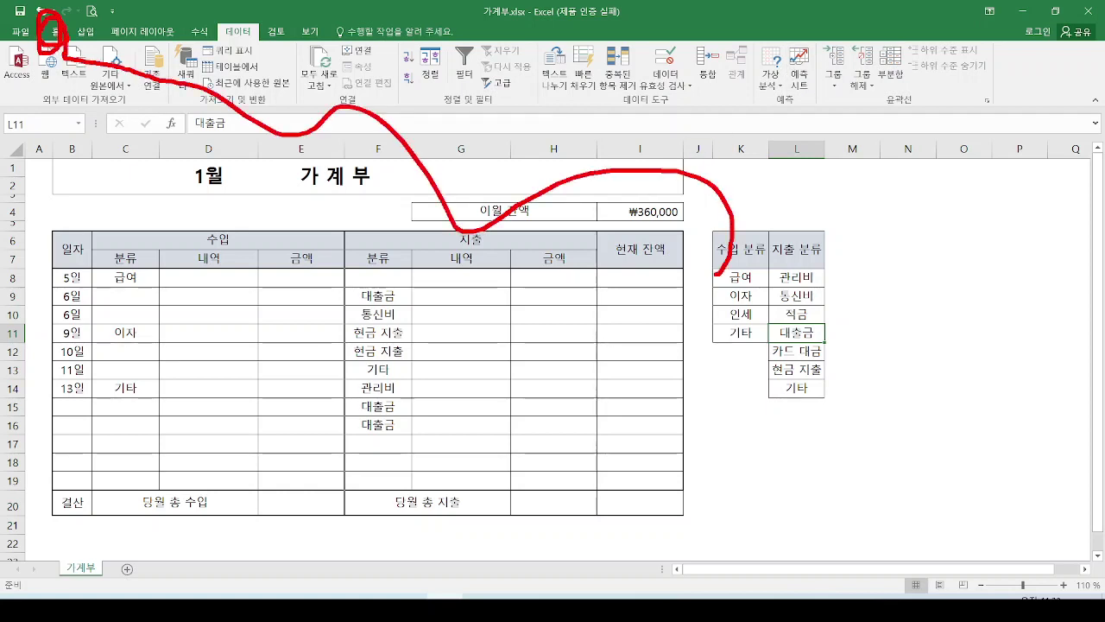
pyautogui.press('Escape')
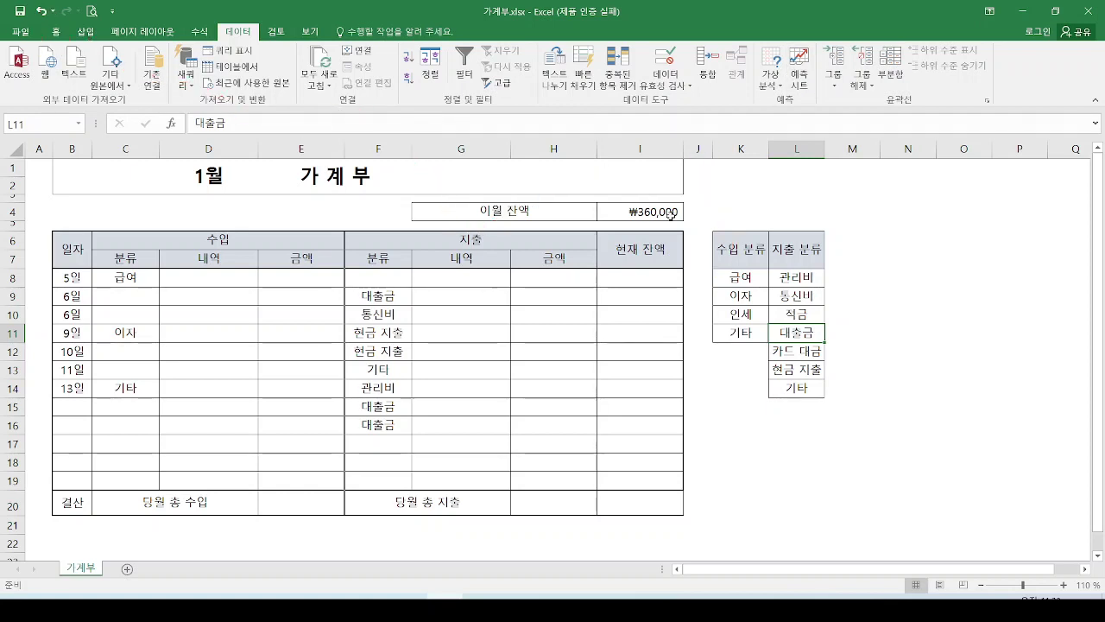
# Open the Replace (바꾸기) dialog for the worksheet and move it clear of the ledger entries
pyautogui.click(55, 32)
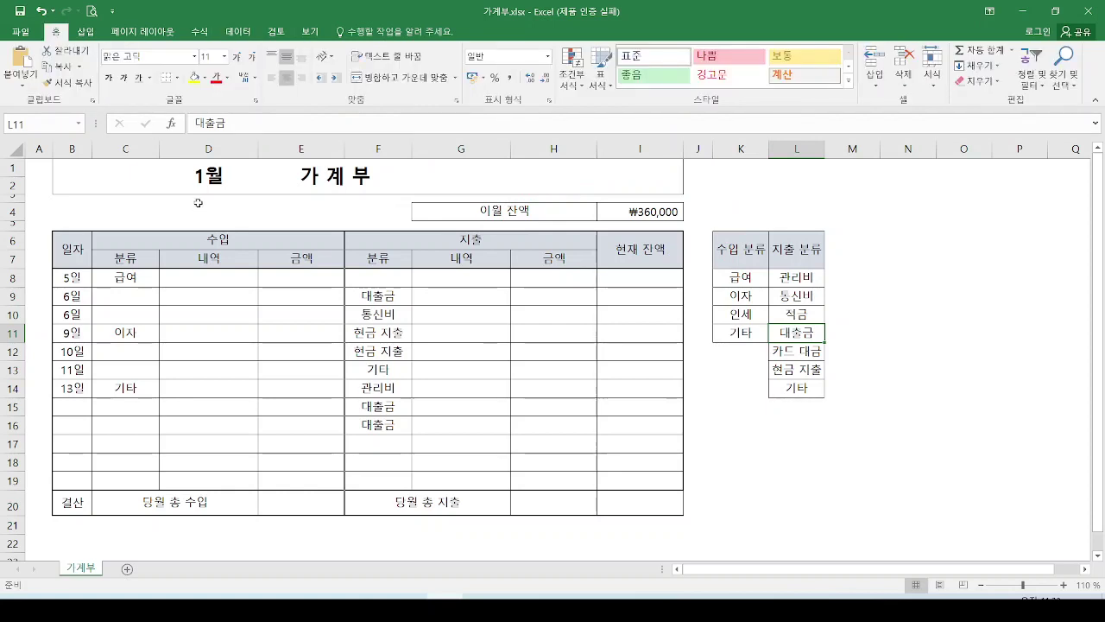
pyautogui.moveTo(1088, 88)
pyautogui.mouseDown()
pyautogui.moveTo(1047, 28)
pyautogui.moveTo(1079, 109)
pyautogui.mouseUp()
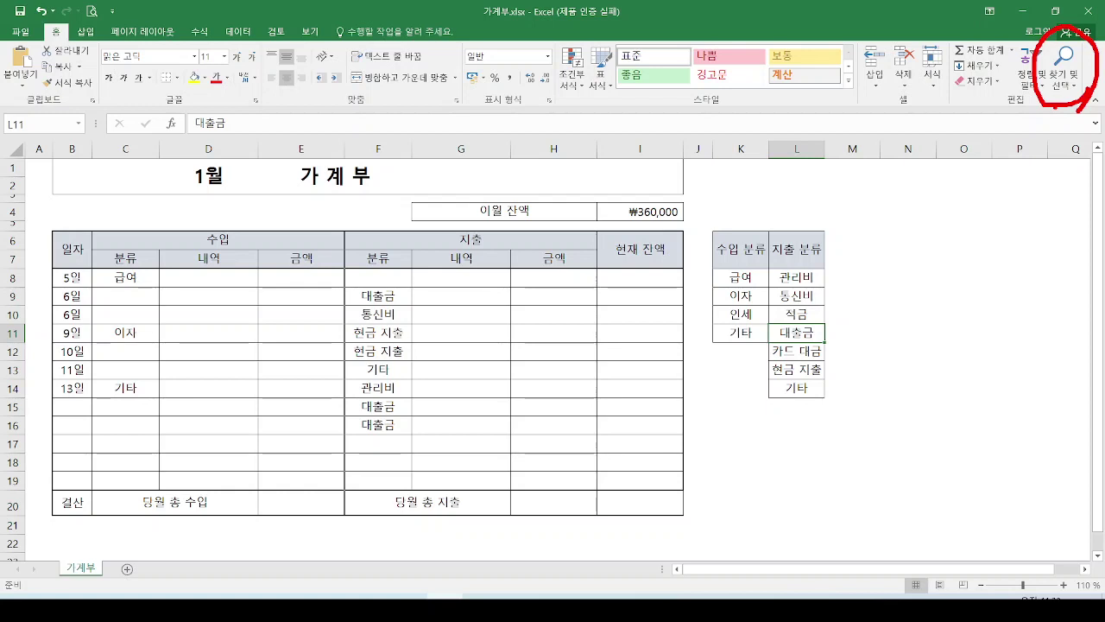
pyautogui.press('Escape')
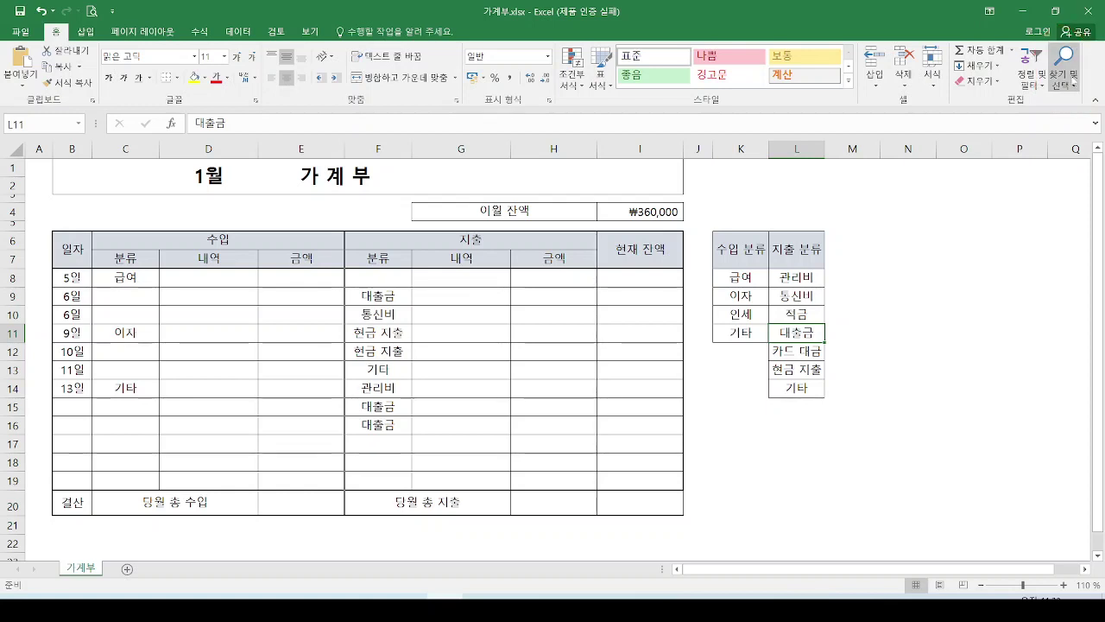
pyautogui.click(1068, 89)
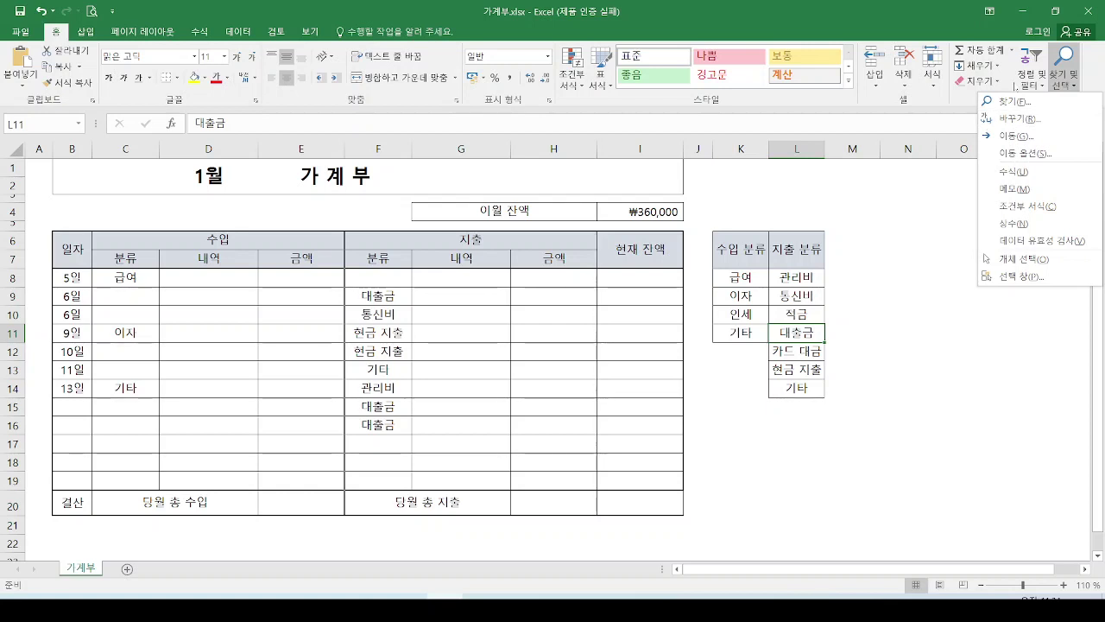
pyautogui.click(1017, 118)
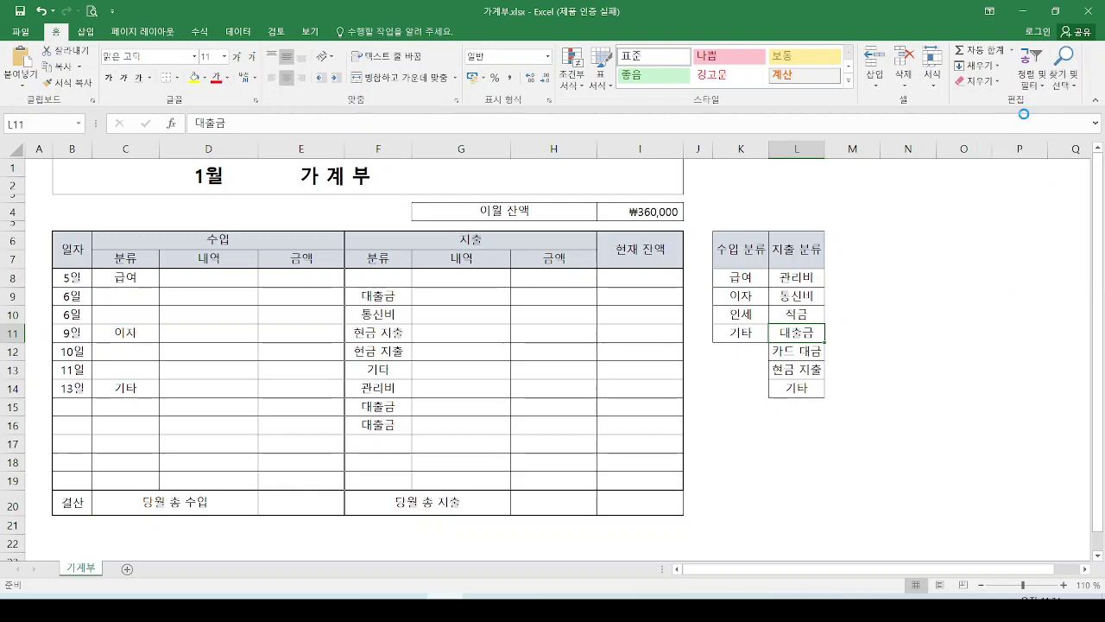
pyautogui.moveTo(615, 312); pyautogui.dragTo(649, 95)
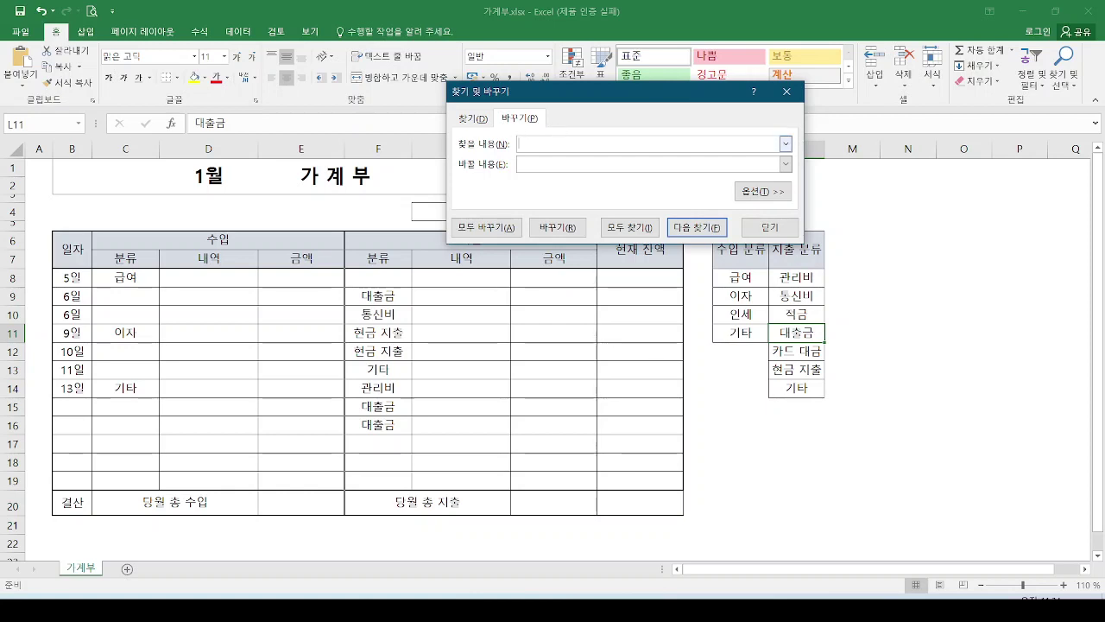
# Set the replacement to find 대출금 (찾을 내용) and replace it with 대출 (바꿀 내용)
pyautogui.write('대출')
pyautogui.write('ㄱ')
pyautogui.press('Tab')
pyautogui.write('ㄷ')
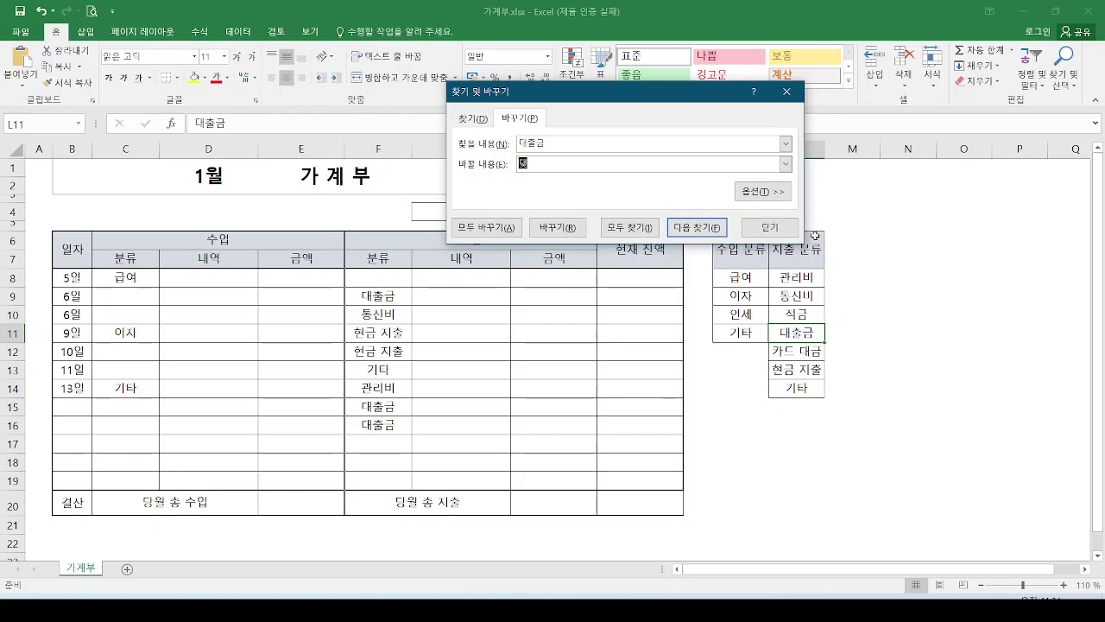
pyautogui.write('출')
pyautogui.moveTo(563, 144); pyautogui.dragTo(514, 154)
pyautogui.moveTo(395, 300)
pyautogui.mouseDown()
pyautogui.moveTo(380, 316)
pyautogui.moveTo(380, 346)
pyautogui.mouseUp()
pyautogui.moveTo(380, 400)
pyautogui.mouseDown()
pyautogui.moveTo(374, 418)
pyautogui.moveTo(432, 413)
pyautogui.mouseUp()
pyautogui.moveTo(802, 335)
pyautogui.mouseDown()
pyautogui.moveTo(803, 324)
pyautogui.moveTo(802, 340)
pyautogui.mouseUp()
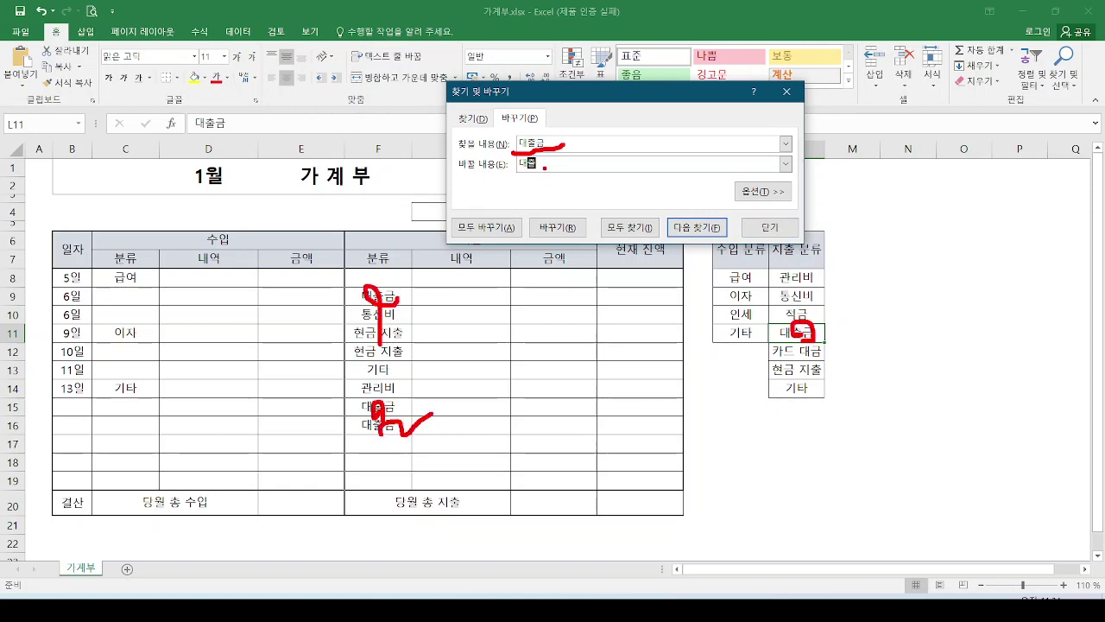
pyautogui.moveTo(544, 164); pyautogui.dragTo(614, 128)
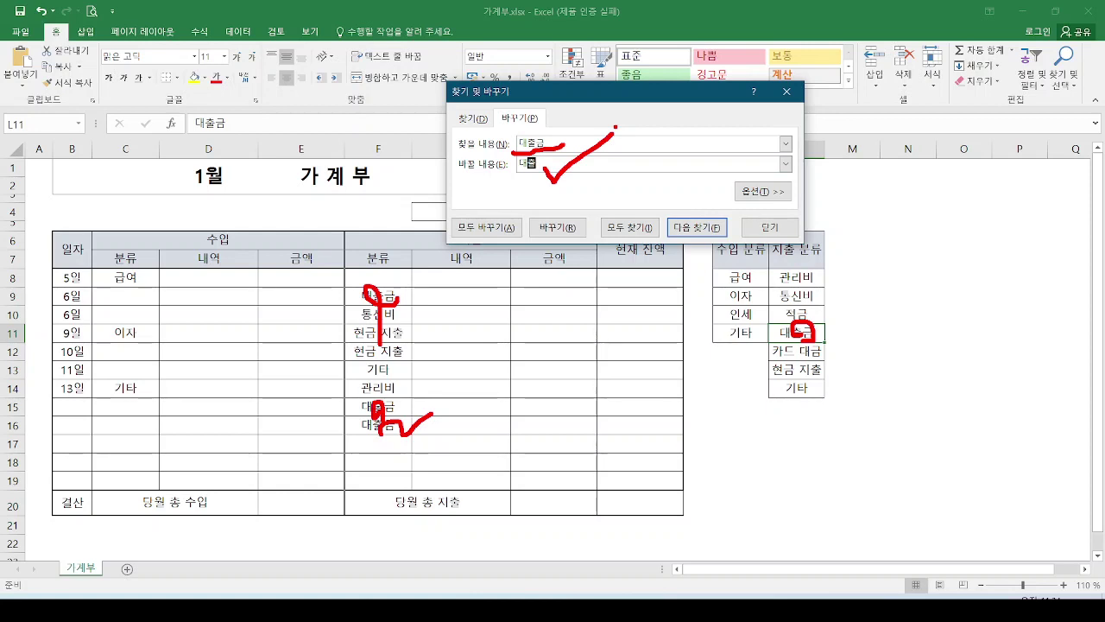
pyautogui.press('Escape')
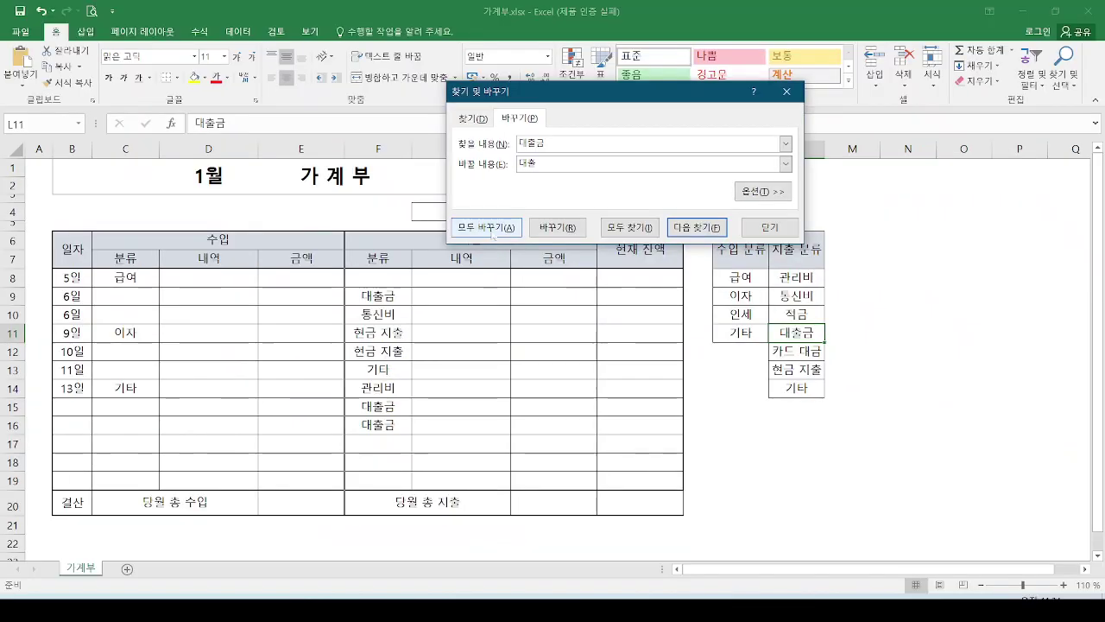
# Replace all occurrences of 대출금 with 대출 in the sheet and dismiss the result message
pyautogui.click(491, 227)
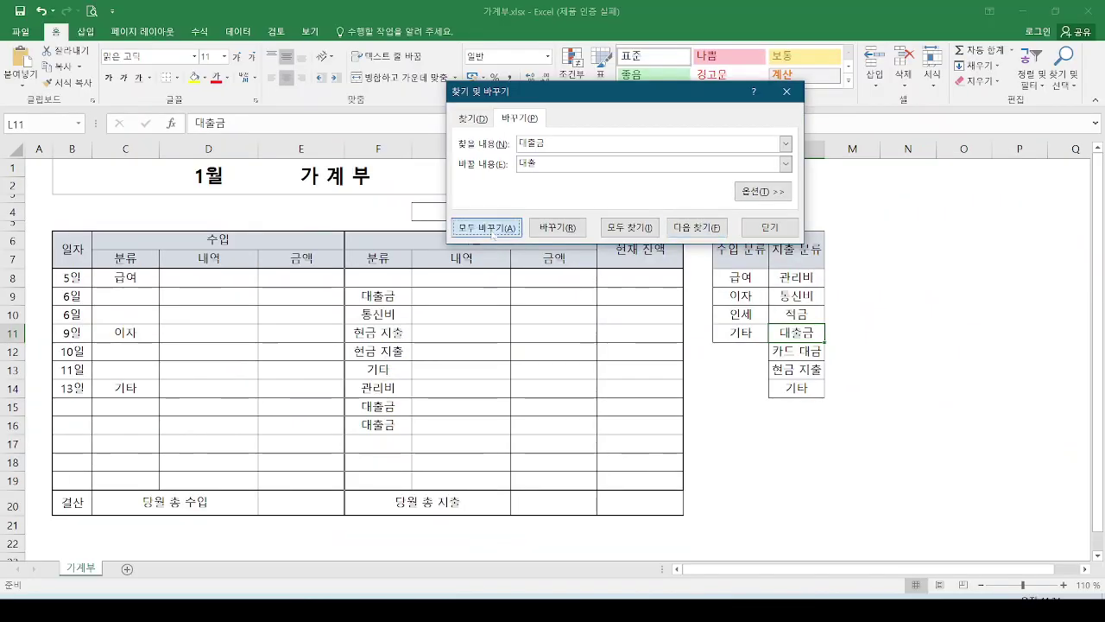
pyautogui.moveTo(518, 332)
pyautogui.mouseDown()
pyautogui.moveTo(557, 309)
pyautogui.moveTo(552, 331)
pyautogui.moveTo(670, 329)
pyautogui.moveTo(643, 318)
pyautogui.mouseUp()
pyautogui.press('Escape')
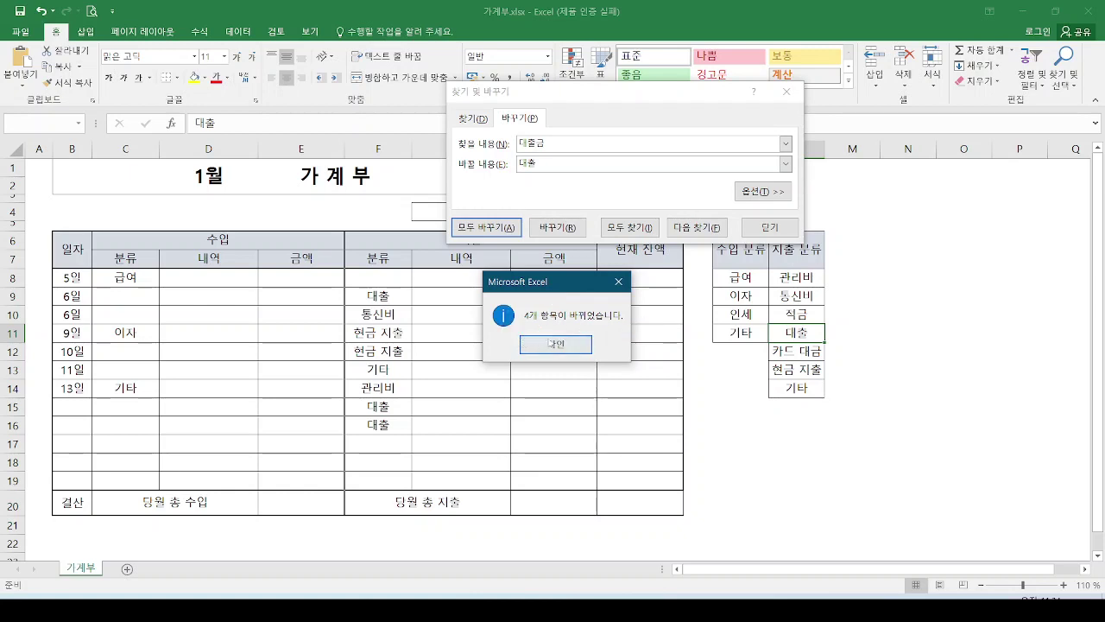
pyautogui.click(552, 343)
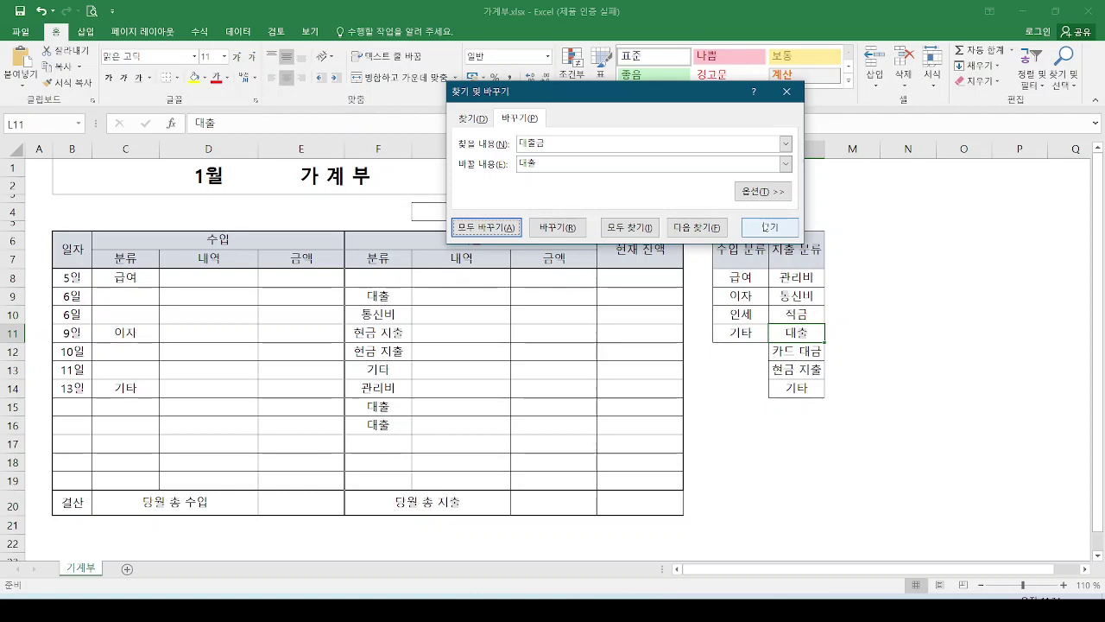
# Close the Find and Replace dialog and clear the expense 분류 entries from cells F15:F17
pyautogui.click(764, 231)
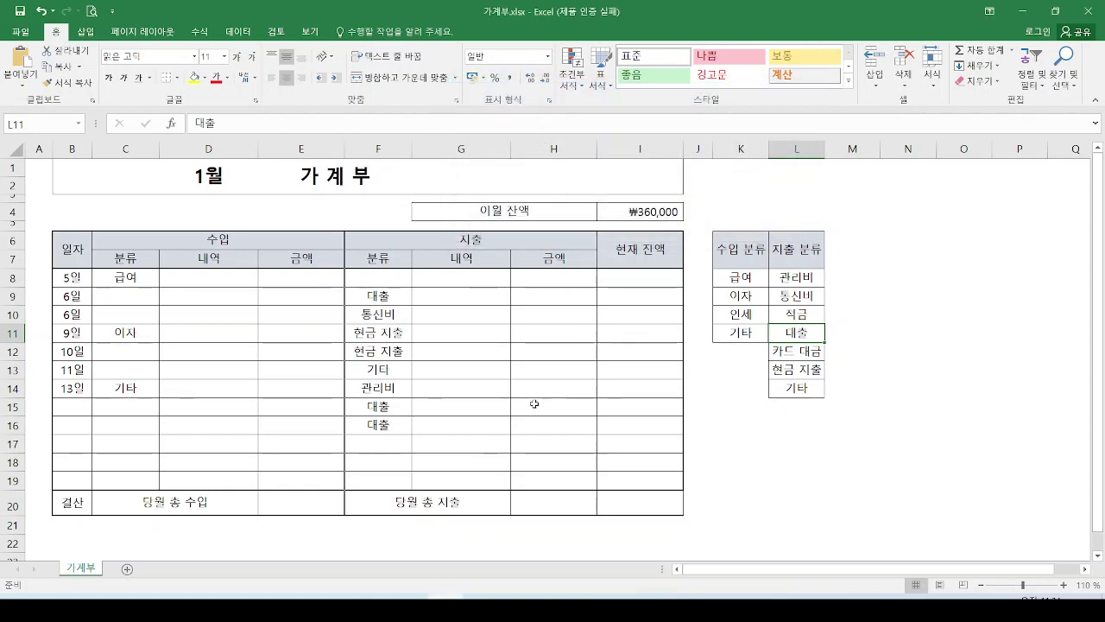
pyautogui.moveTo(387, 404); pyautogui.dragTo(393, 442)
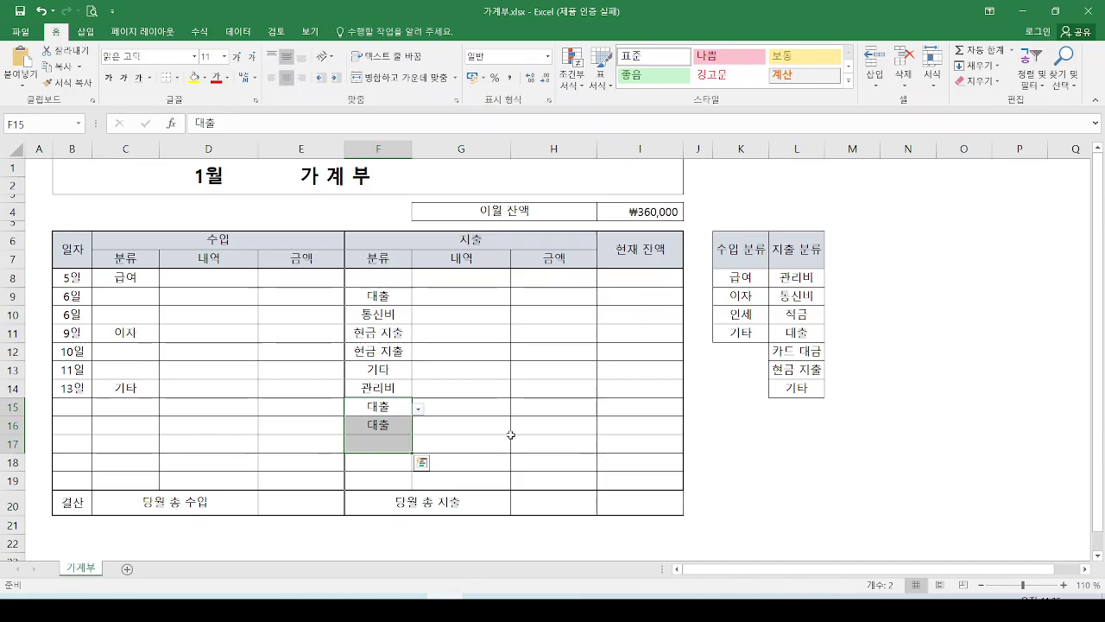
pyautogui.press('Delete')
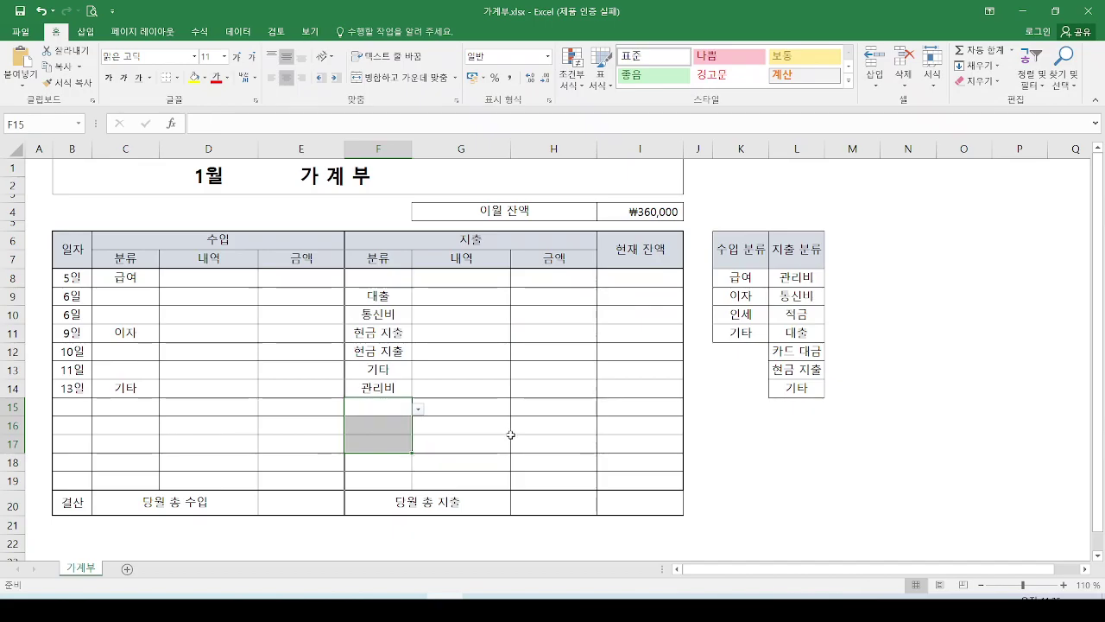
# Switch to the PowerPoint slide and examine the sample ledger's income and expense 금액 columns
pyautogui.click(399, 297)
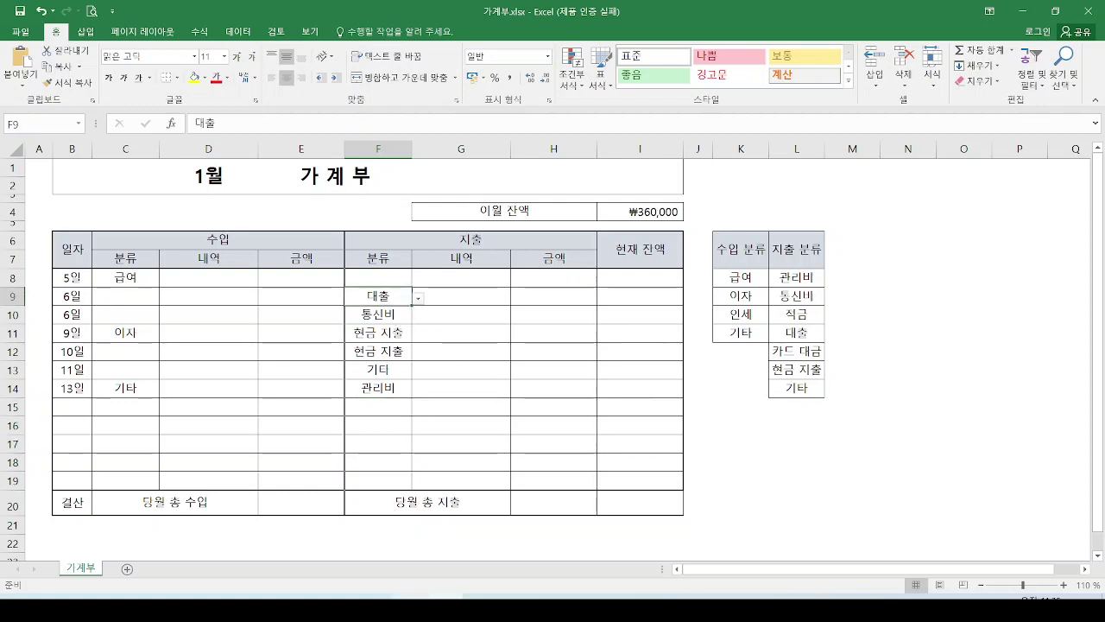
pyautogui.hotkey('alt', 'Tab')
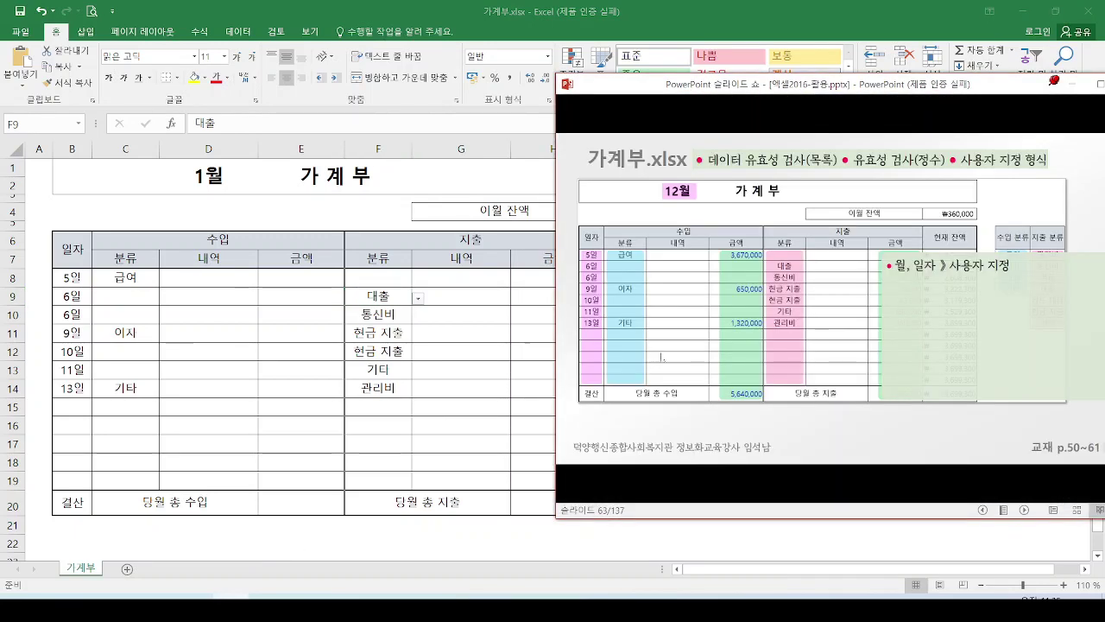
pyautogui.click(699, 315)
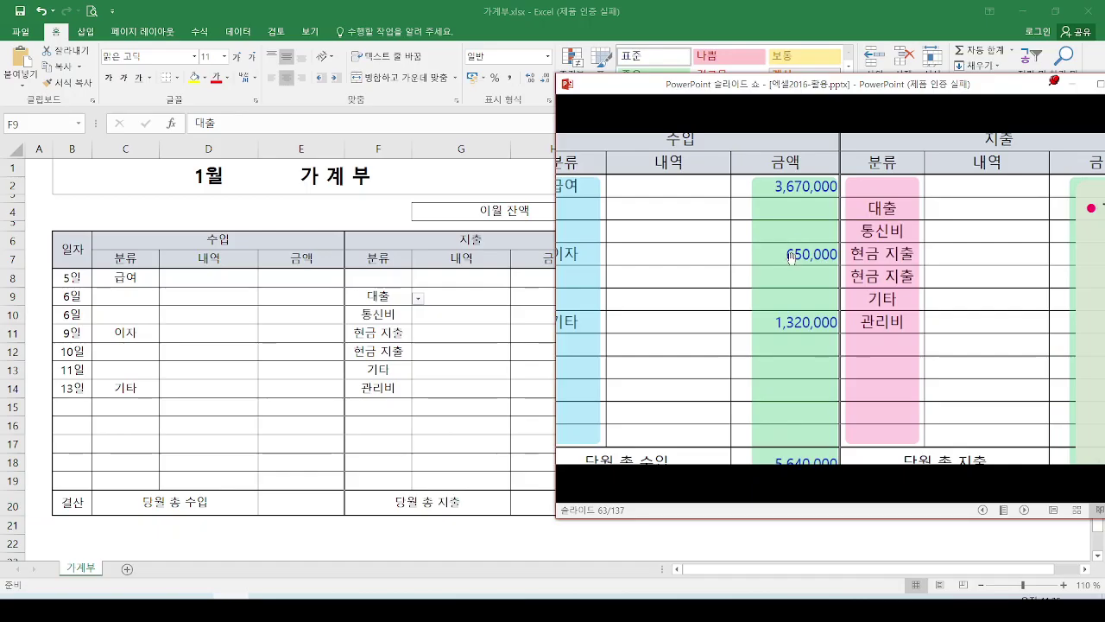
pyautogui.scroll(-2, 791, 257)
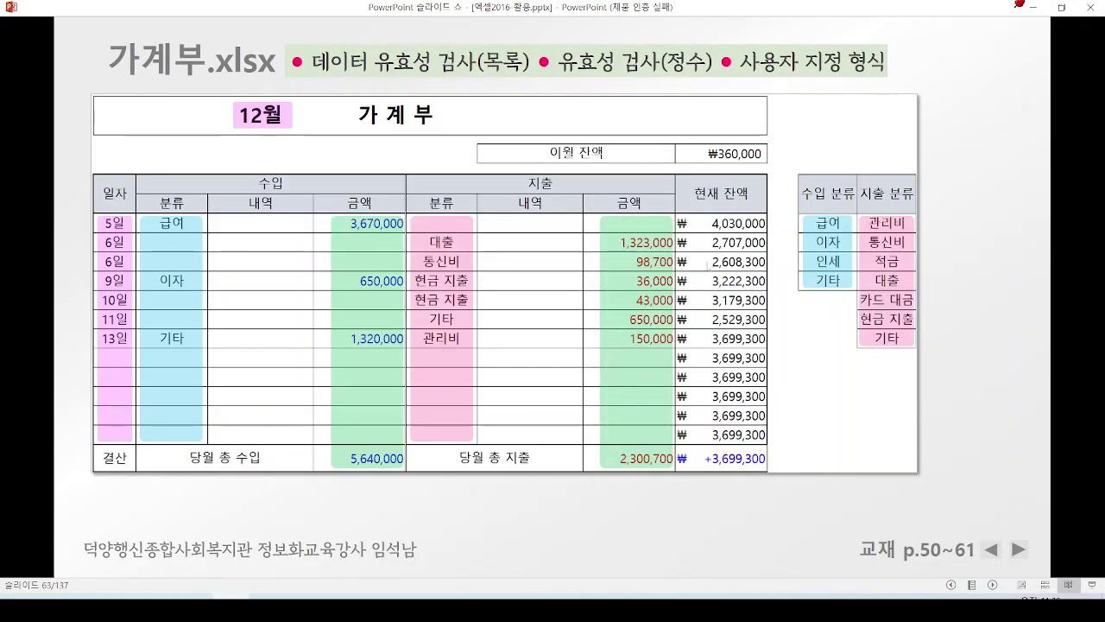
pyautogui.moveTo(339, 211)
pyautogui.mouseDown()
pyautogui.moveTo(412, 391)
pyautogui.moveTo(418, 493)
pyautogui.mouseUp()
pyautogui.moveTo(594, 203)
pyautogui.mouseDown()
pyautogui.moveTo(596, 463)
pyautogui.moveTo(638, 201)
pyautogui.mouseUp()
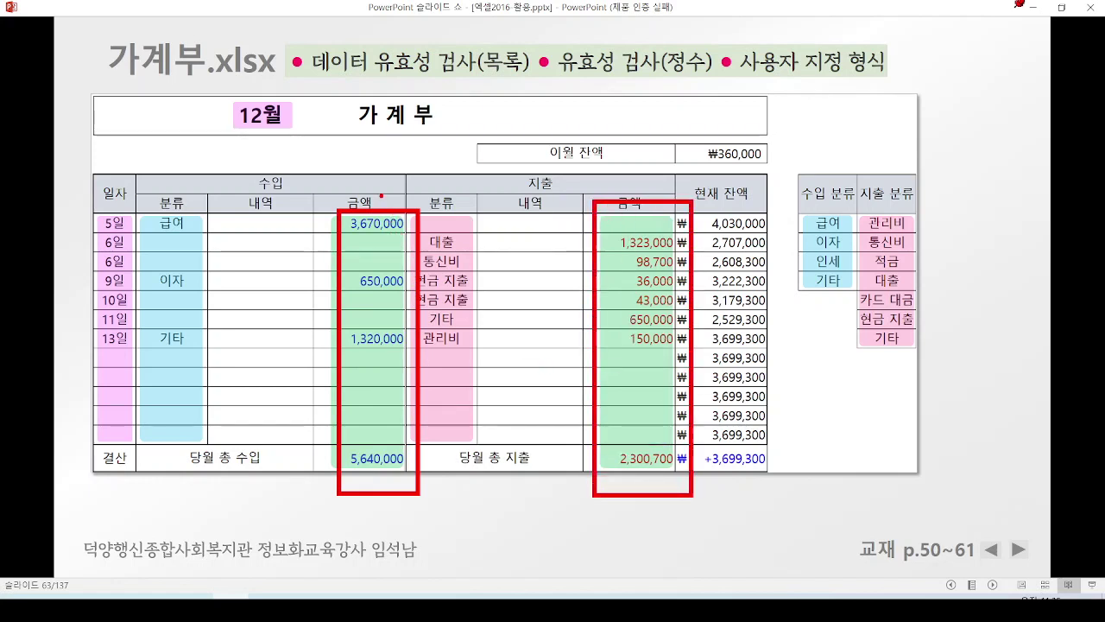
pyautogui.moveTo(373, 190); pyautogui.dragTo(412, 182)
pyautogui.moveTo(631, 177); pyautogui.dragTo(650, 170)
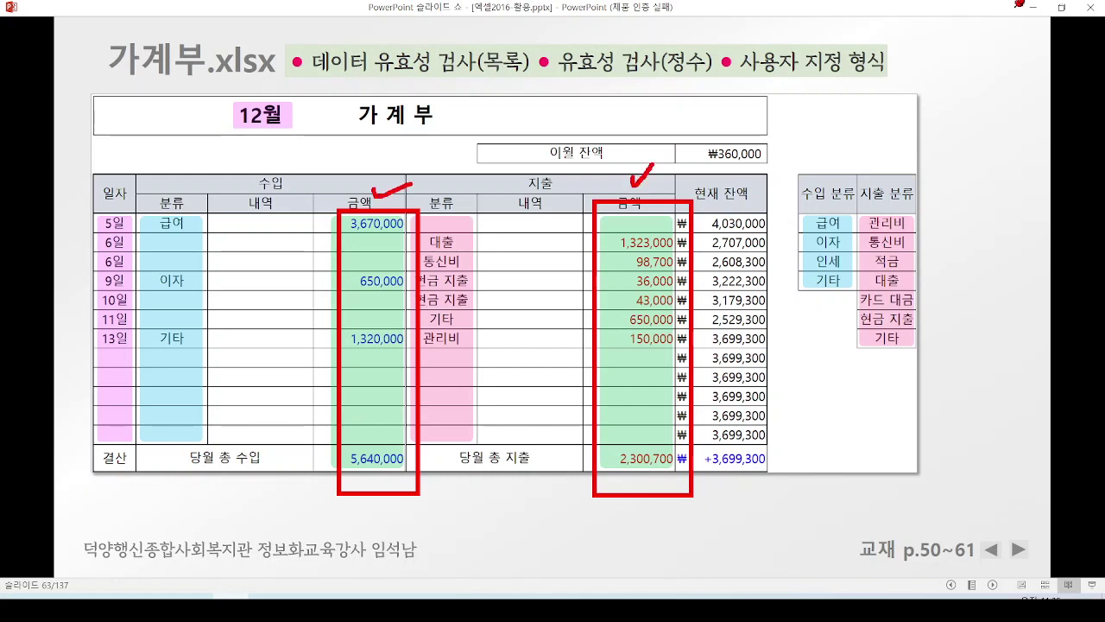
pyautogui.moveTo(528, 204); pyautogui.dragTo(575, 182)
pyautogui.moveTo(591, 241); pyautogui.dragTo(614, 243)
pyautogui.moveTo(617, 235); pyautogui.dragTo(613, 252)
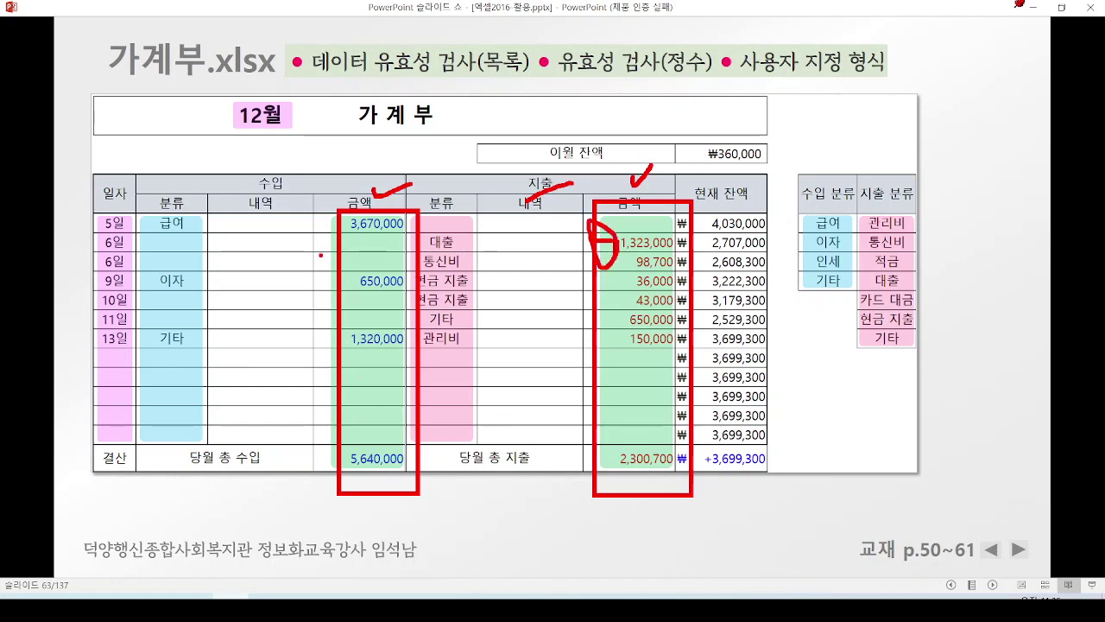
pyautogui.press('e')
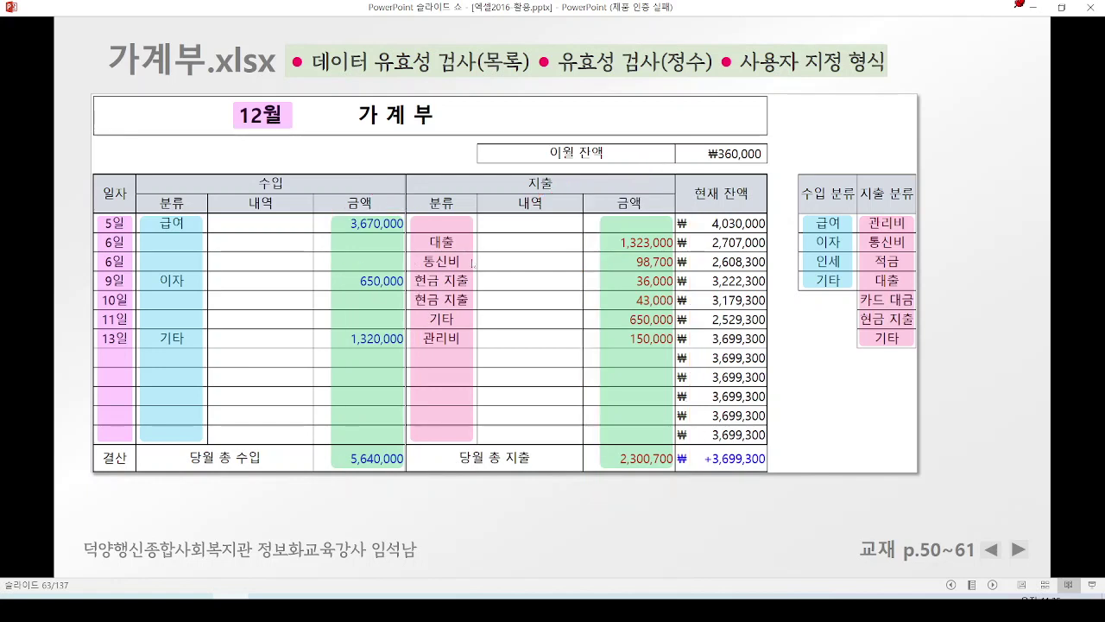
# Trace how the sample ledger's income and expense 금액 entries relate to the 현재 잔액 column
pyautogui.moveTo(378, 222)
pyautogui.mouseDown()
pyautogui.moveTo(379, 349)
pyautogui.moveTo(414, 337)
pyautogui.mouseUp()
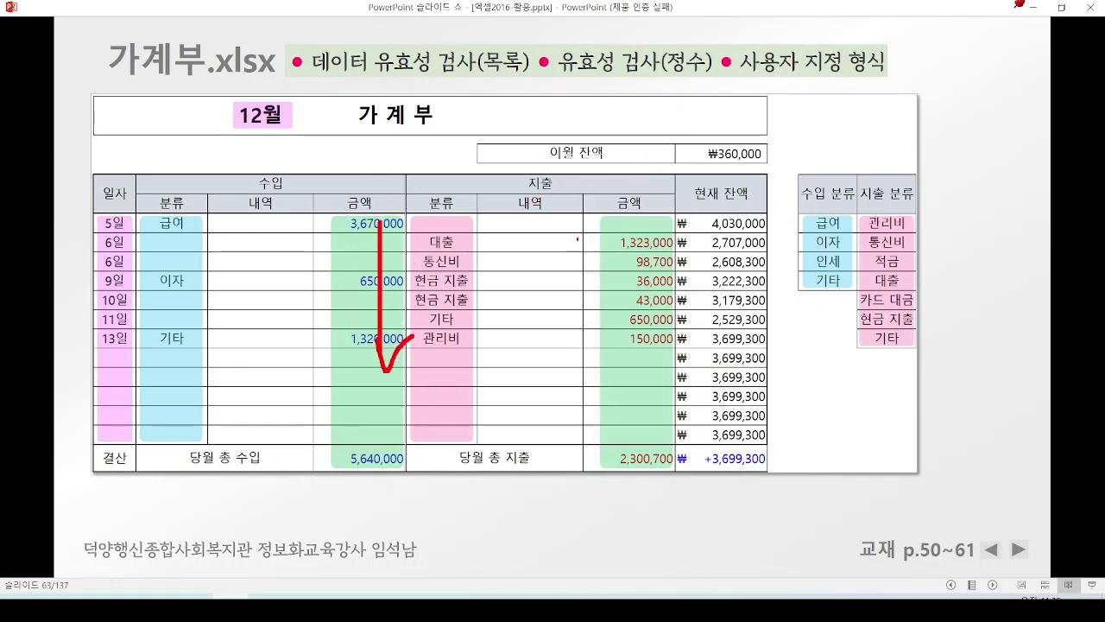
pyautogui.moveTo(602, 225); pyautogui.dragTo(609, 330)
pyautogui.moveTo(596, 295)
pyautogui.mouseDown()
pyautogui.moveTo(609, 329)
pyautogui.moveTo(635, 288)
pyautogui.mouseUp()
pyautogui.moveTo(730, 219)
pyautogui.mouseDown()
pyautogui.moveTo(727, 447)
pyautogui.moveTo(728, 243)
pyautogui.mouseUp()
pyautogui.moveTo(380, 241)
pyautogui.mouseDown()
pyautogui.moveTo(374, 214)
pyautogui.moveTo(419, 226)
pyautogui.mouseUp()
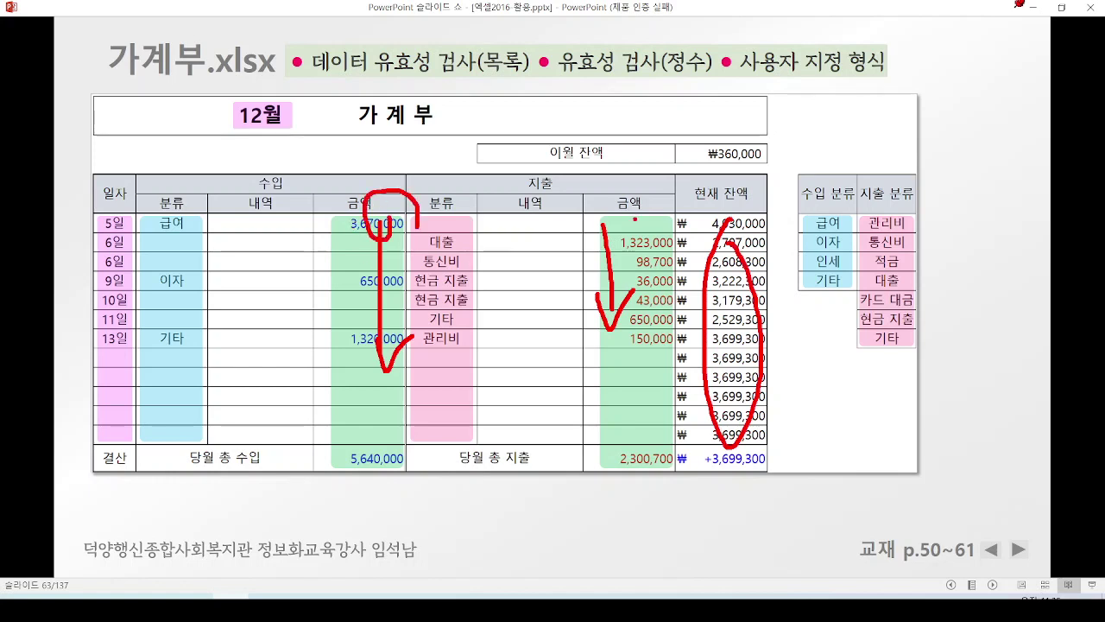
pyautogui.moveTo(615, 240)
pyautogui.mouseDown()
pyautogui.moveTo(670, 226)
pyautogui.moveTo(672, 238)
pyautogui.mouseUp()
pyautogui.moveTo(697, 232)
pyautogui.mouseDown()
pyautogui.moveTo(762, 231)
pyautogui.moveTo(753, 256)
pyautogui.mouseUp()
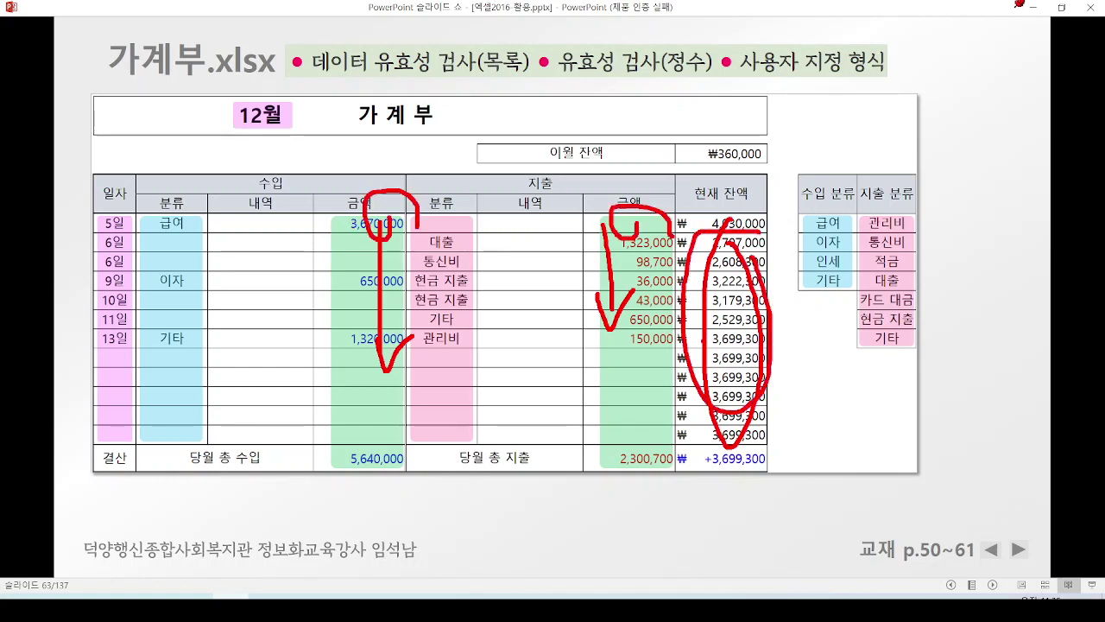
pyautogui.press('e')
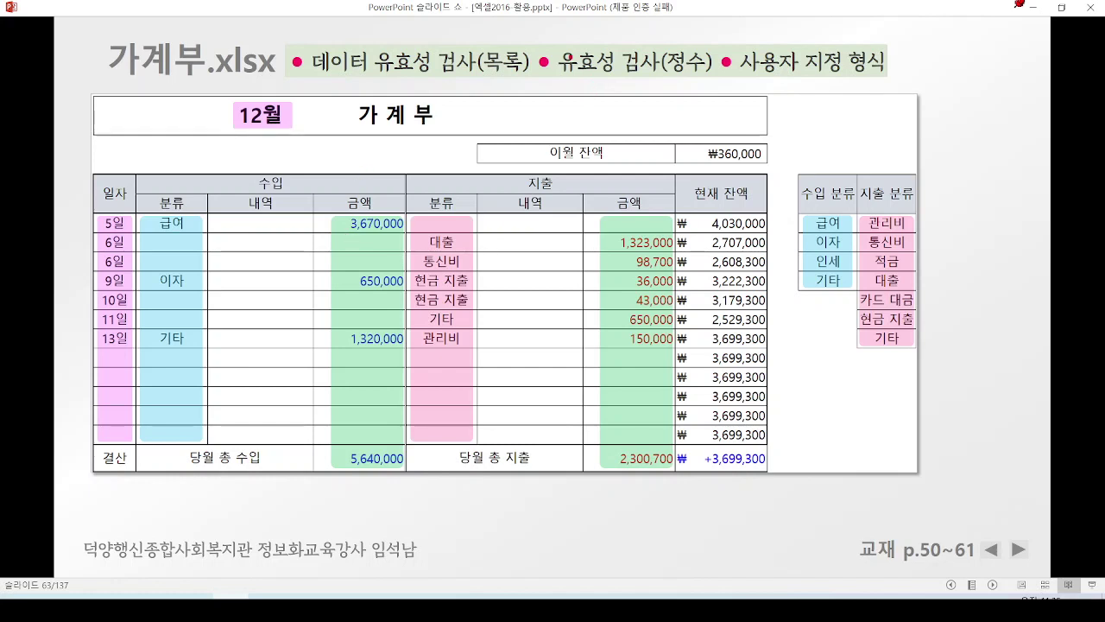
# Review the slide's 유효성 검사(정수) item against the income and expense 금액 columns, and return to Excel
pyautogui.moveTo(543, 78)
pyautogui.mouseDown()
pyautogui.moveTo(570, 90)
pyautogui.moveTo(708, 93)
pyautogui.mouseUp()
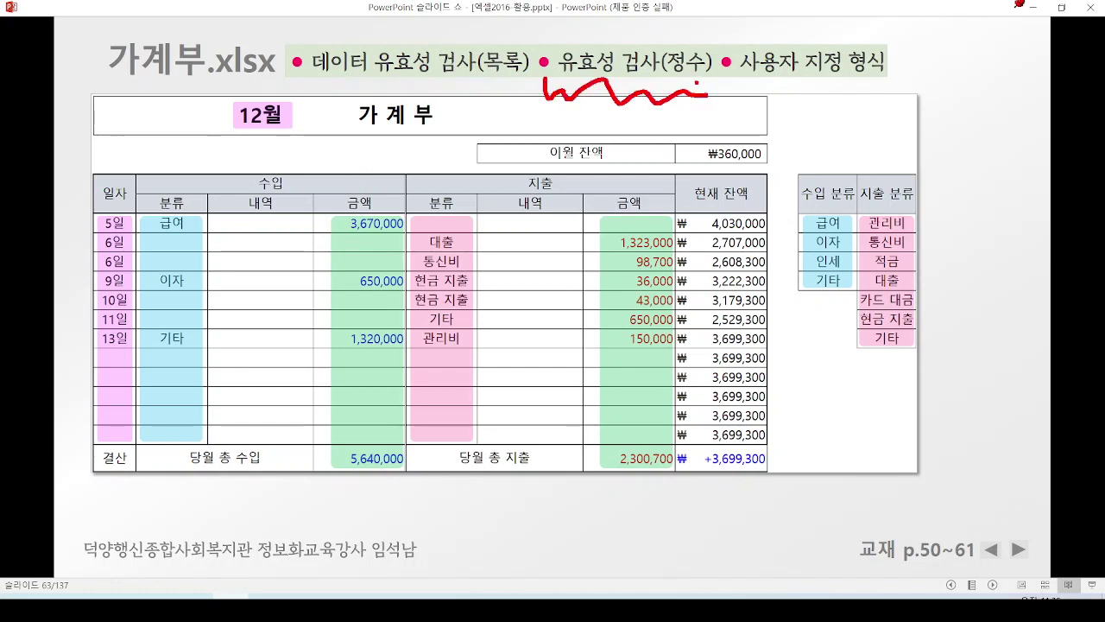
pyautogui.moveTo(430, 174)
pyautogui.mouseDown()
pyautogui.moveTo(397, 211)
pyautogui.moveTo(440, 207)
pyautogui.mouseUp()
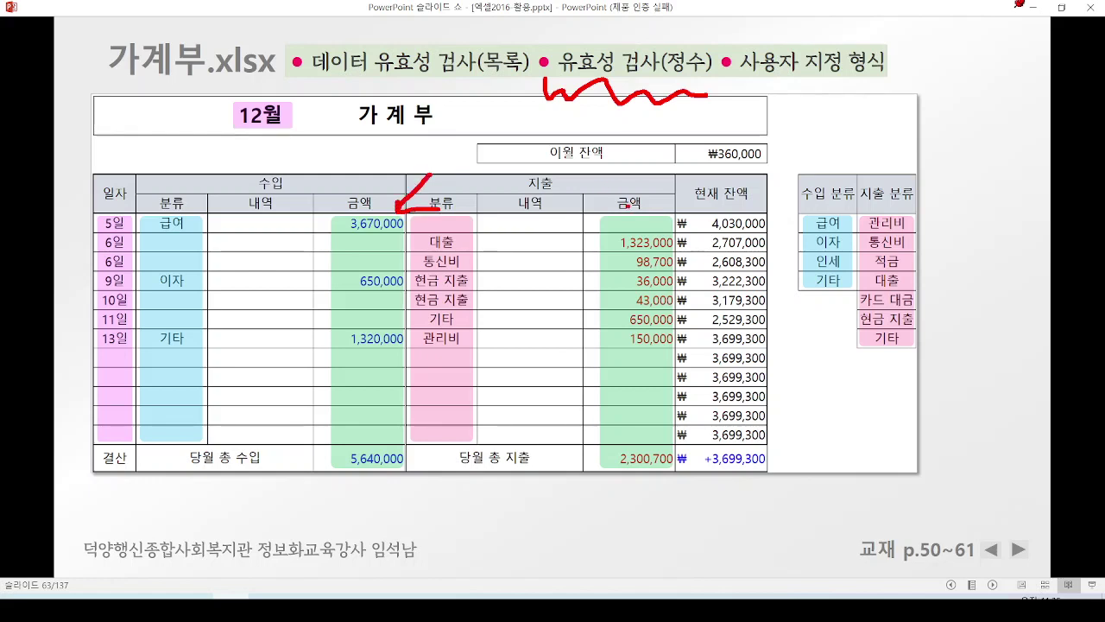
pyautogui.moveTo(352, 233); pyautogui.dragTo(390, 230)
pyautogui.moveTo(373, 278); pyautogui.dragTo(392, 276)
pyautogui.moveTo(359, 352); pyautogui.dragTo(381, 344)
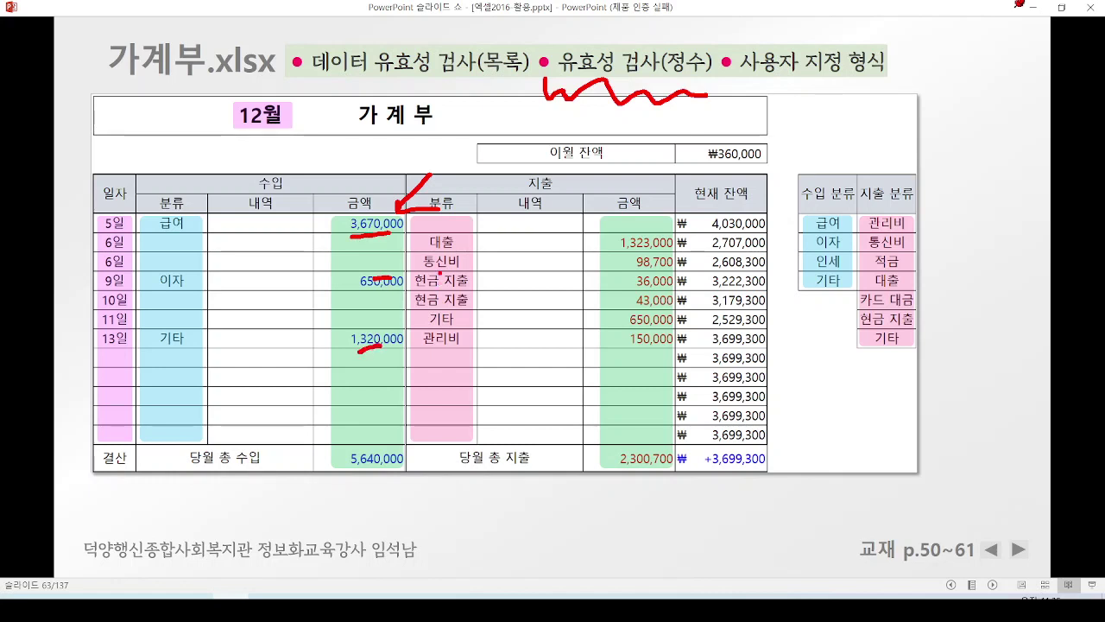
pyautogui.moveTo(688, 78); pyautogui.dragTo(488, 95)
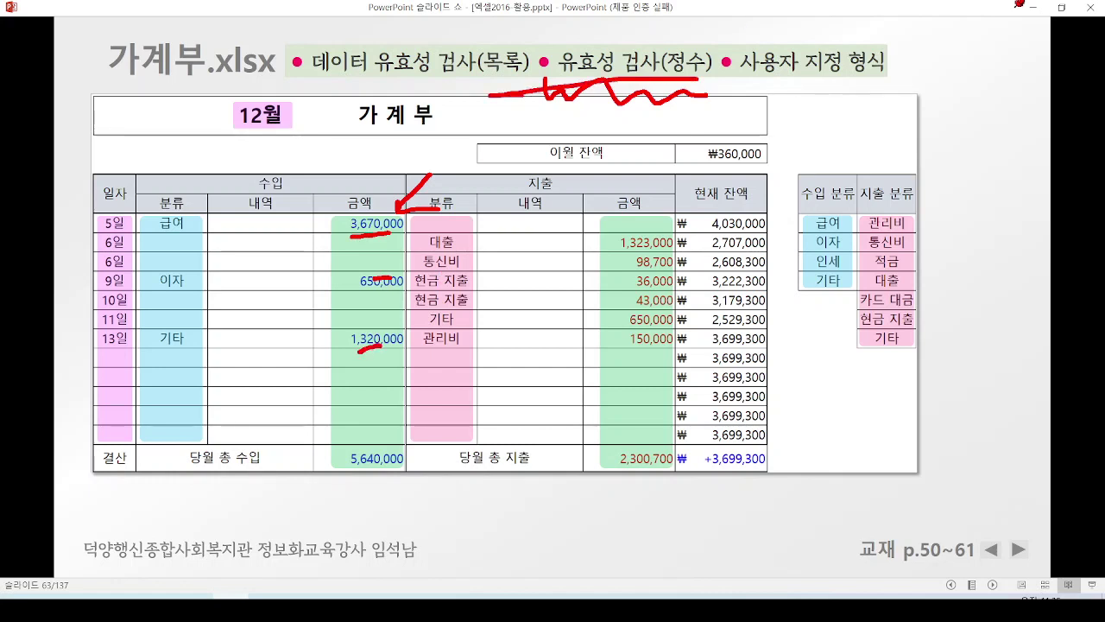
pyautogui.moveTo(697, 90)
pyautogui.mouseDown()
pyautogui.moveTo(662, 31)
pyautogui.moveTo(673, 21)
pyautogui.mouseUp()
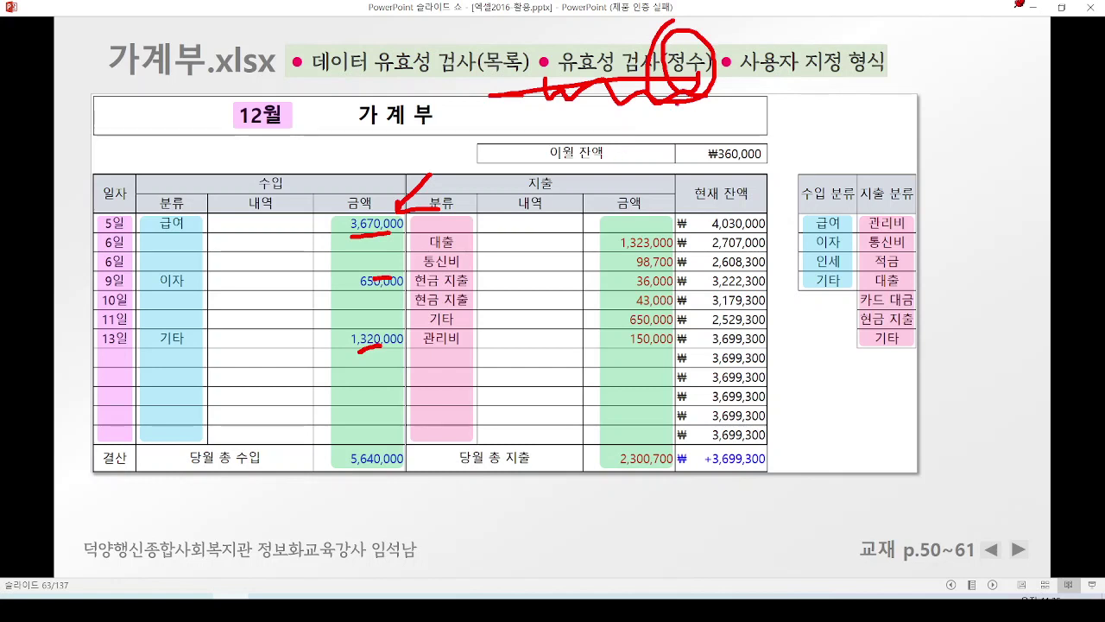
pyautogui.moveTo(722, 68); pyautogui.dragTo(715, 96)
pyautogui.moveTo(728, 68)
pyautogui.mouseDown()
pyautogui.moveTo(723, 99)
pyautogui.moveTo(732, 100)
pyautogui.mouseUp()
pyautogui.moveTo(396, 200)
pyautogui.mouseDown()
pyautogui.moveTo(357, 214)
pyautogui.moveTo(418, 320)
pyautogui.moveTo(384, 226)
pyautogui.mouseUp()
pyautogui.moveTo(652, 177)
pyautogui.mouseDown()
pyautogui.moveTo(684, 431)
pyautogui.moveTo(662, 259)
pyautogui.mouseUp()
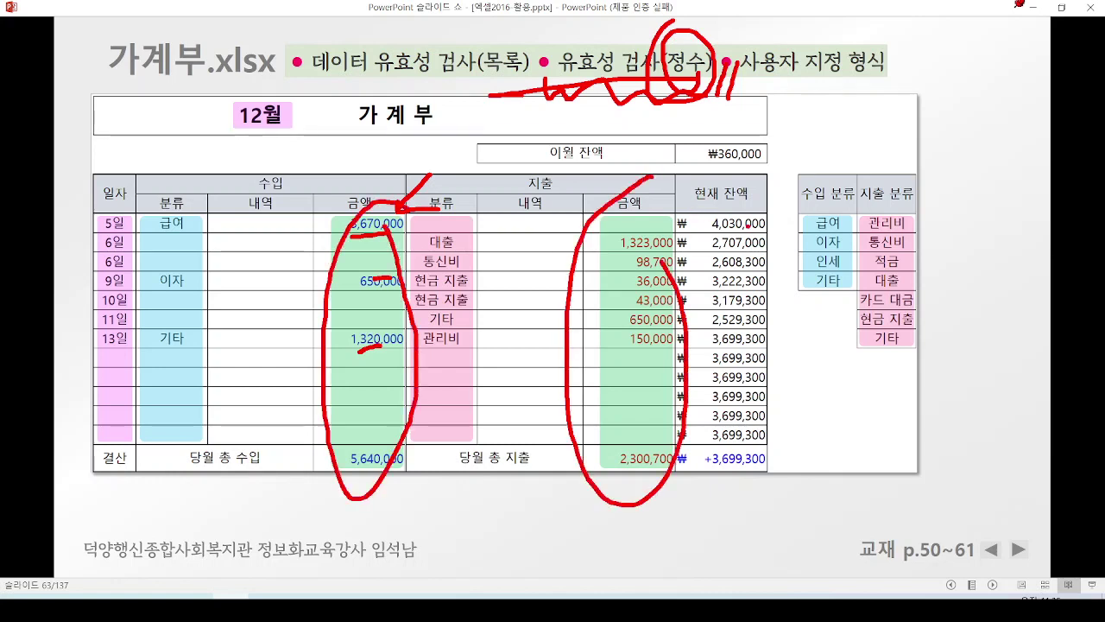
pyautogui.press('e')
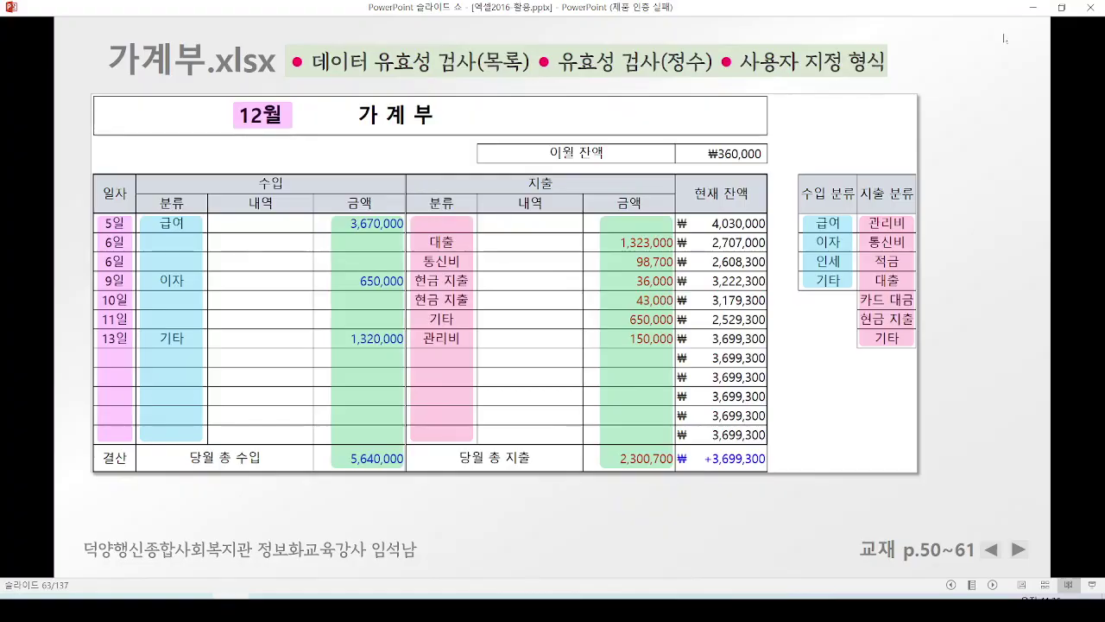
pyautogui.click(1034, 8)
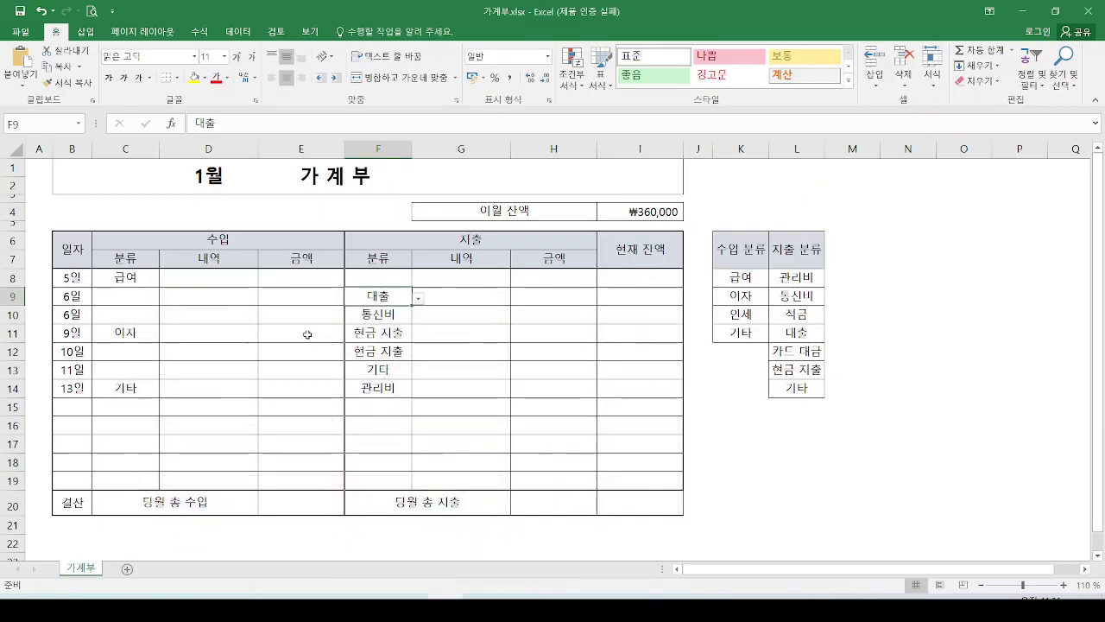
# Select the 금액 cells E8:E20 and H8:H20 together and open the Data Validation (데이터 유효성) dialog beside the ledger
pyautogui.moveTo(314, 280)
pyautogui.mouseDown()
pyautogui.moveTo(320, 513)
pyautogui.moveTo(320, 484)
pyautogui.mouseUp()
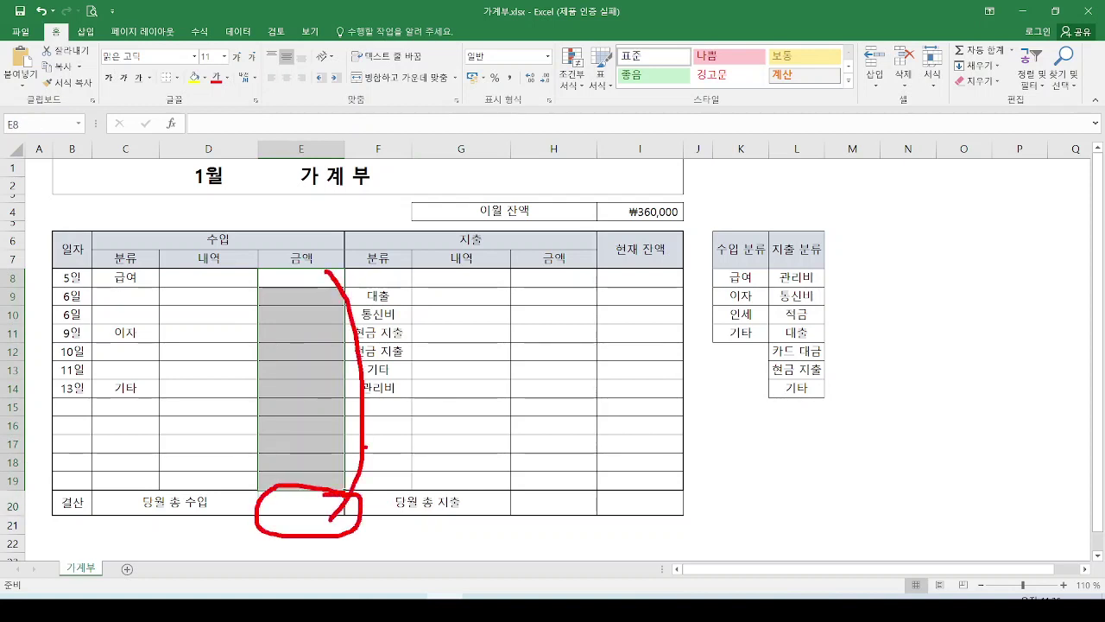
pyautogui.moveTo(296, 282); pyautogui.dragTo(291, 506)
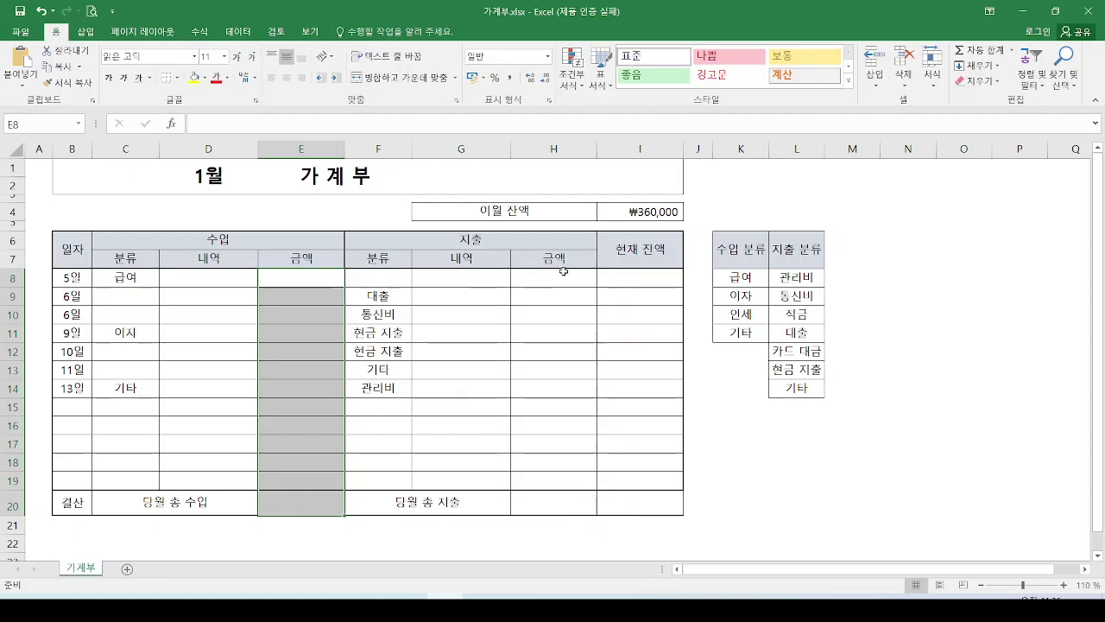
pyautogui.moveTo(563, 272); pyautogui.dragTo(561, 506)
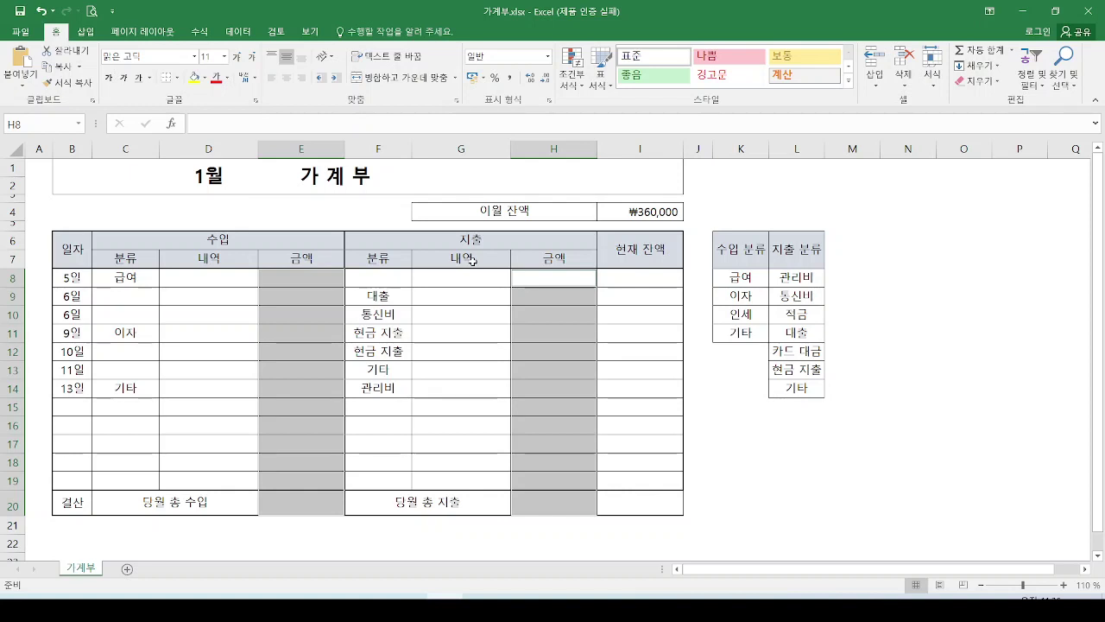
pyautogui.click(239, 31)
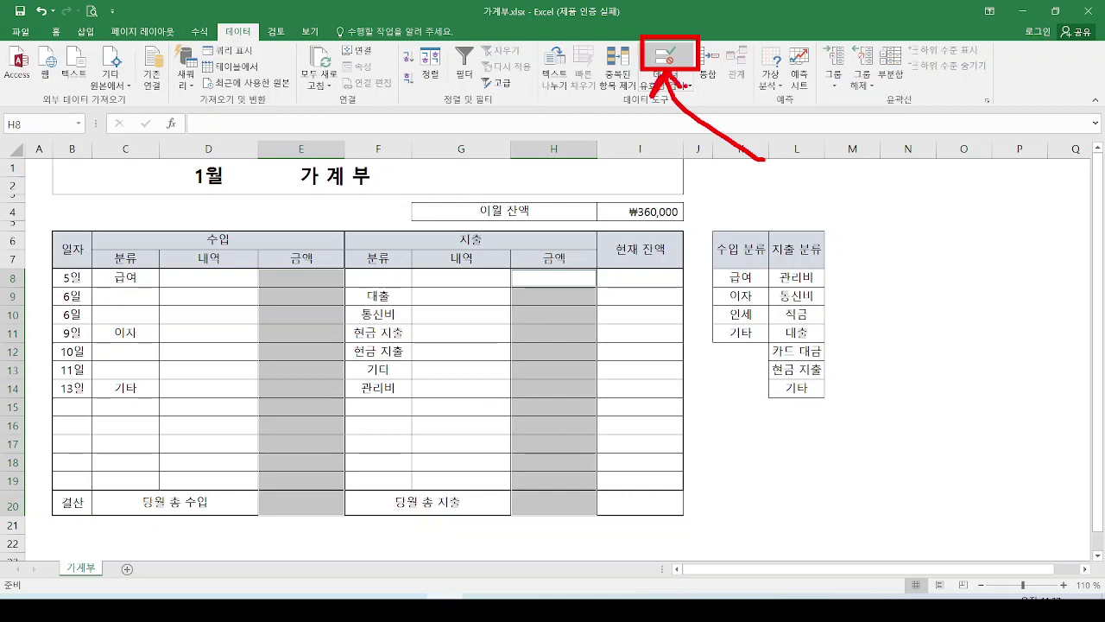
pyautogui.click(665, 60)
pyautogui.moveTo(550, 225)
pyautogui.mouseDown()
pyautogui.moveTo(520, 188)
pyautogui.moveTo(514, 138)
pyautogui.moveTo(744, 198)
pyautogui.moveTo(782, 191)
pyautogui.mouseUp()
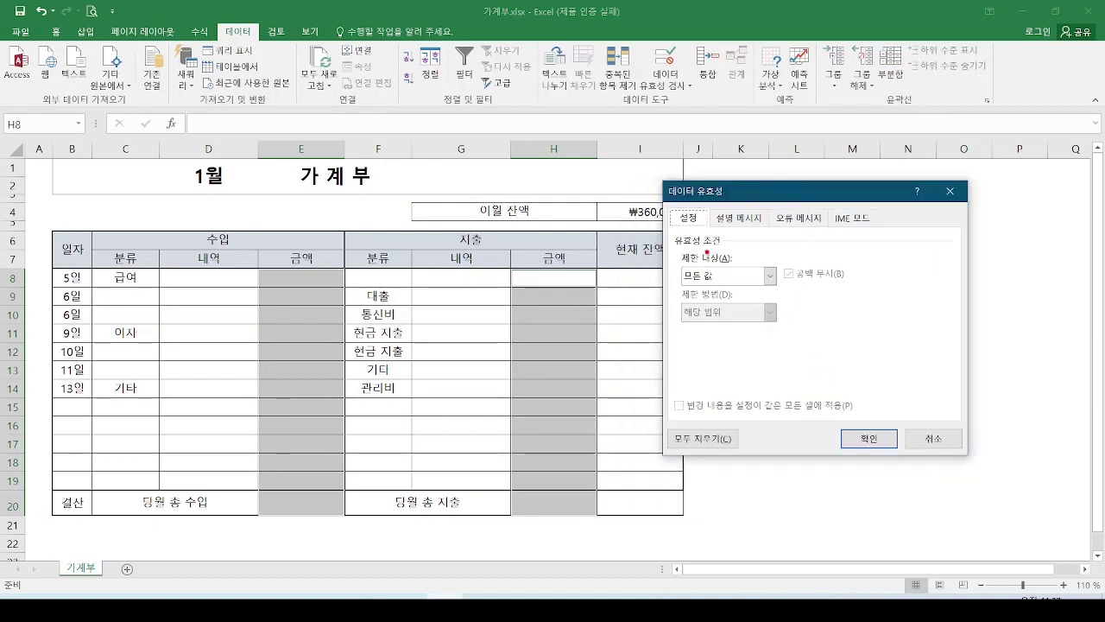
pyautogui.moveTo(706, 252)
pyautogui.mouseDown()
pyautogui.moveTo(694, 272)
pyautogui.moveTo(732, 244)
pyautogui.mouseUp()
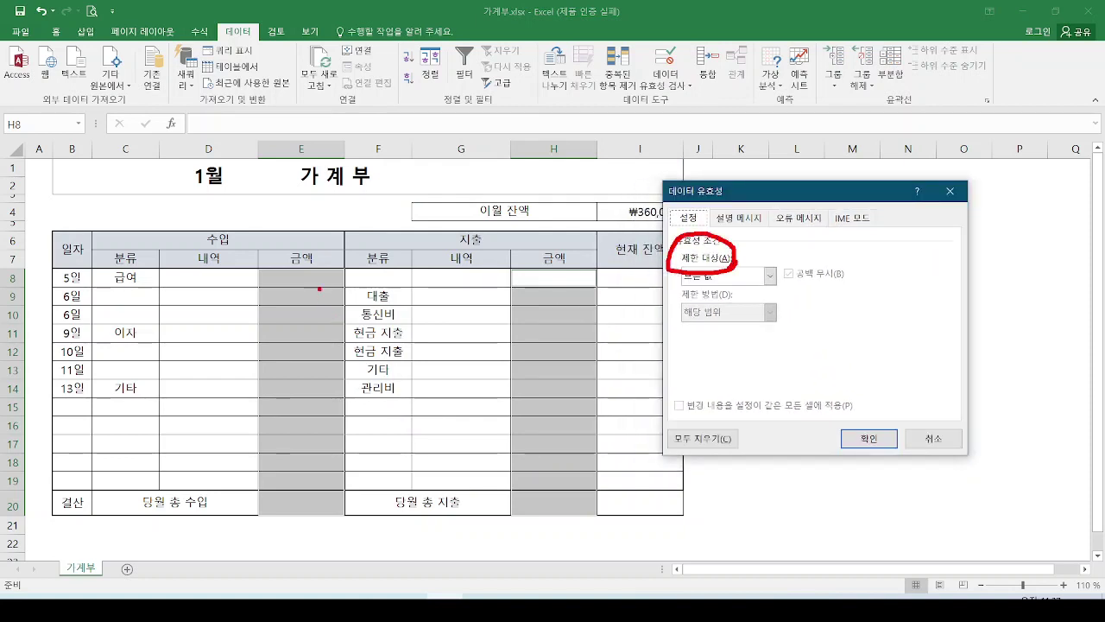
pyautogui.moveTo(319, 288); pyautogui.dragTo(318, 340)
pyautogui.moveTo(352, 304)
pyautogui.mouseDown()
pyautogui.moveTo(382, 302)
pyautogui.moveTo(378, 321)
pyautogui.mouseUp()
pyautogui.moveTo(398, 285); pyautogui.dragTo(420, 320)
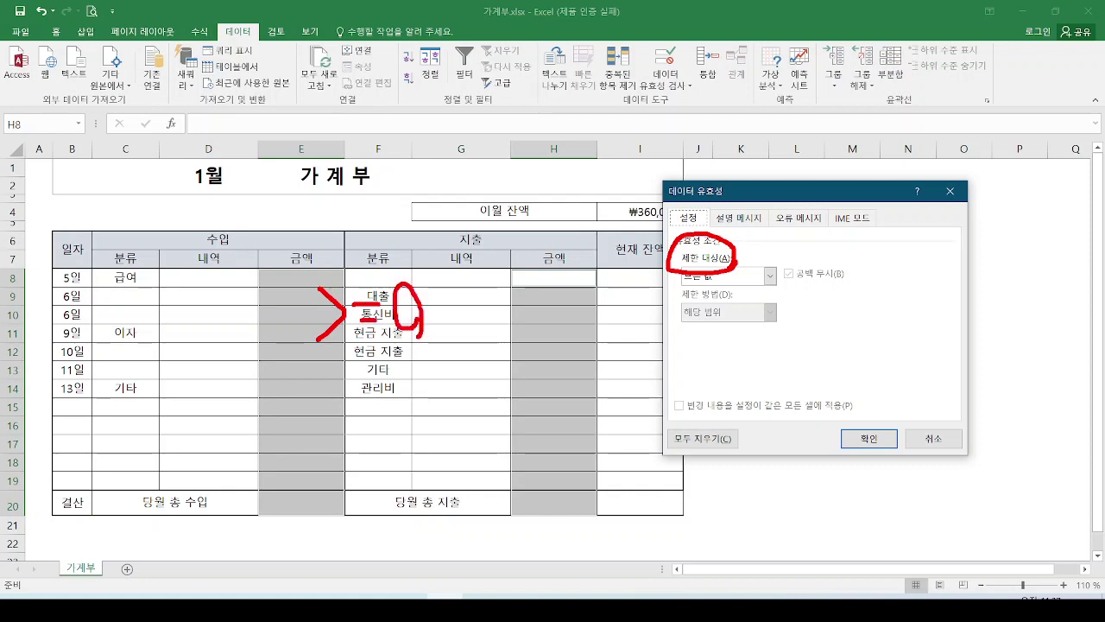
pyautogui.moveTo(410, 233); pyautogui.dragTo(438, 237)
pyautogui.press('Escape')
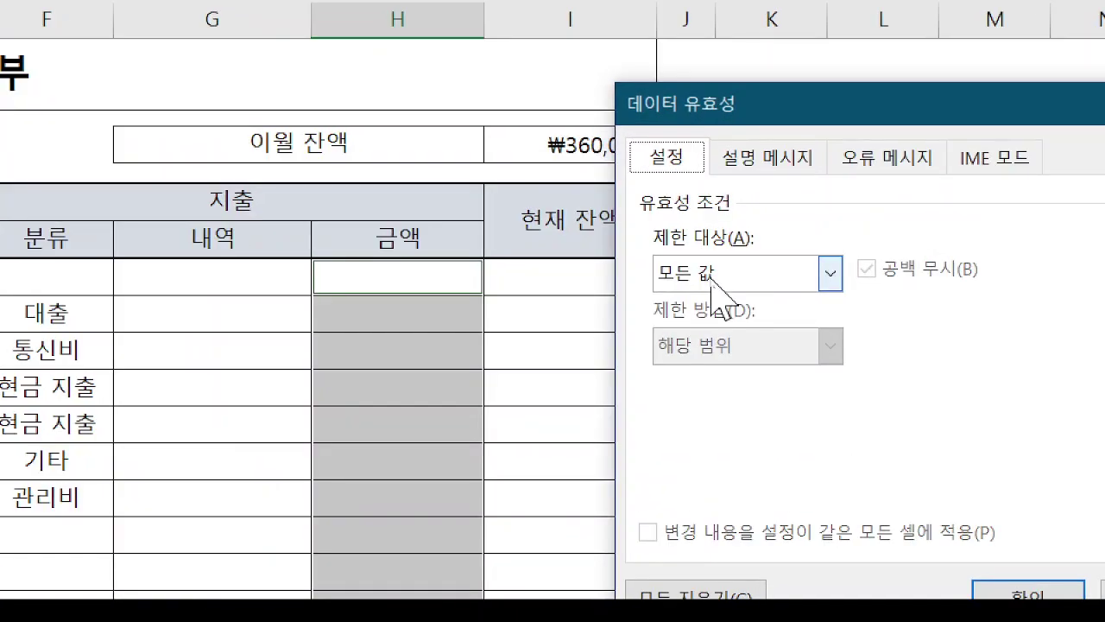
pyautogui.click(710, 274)
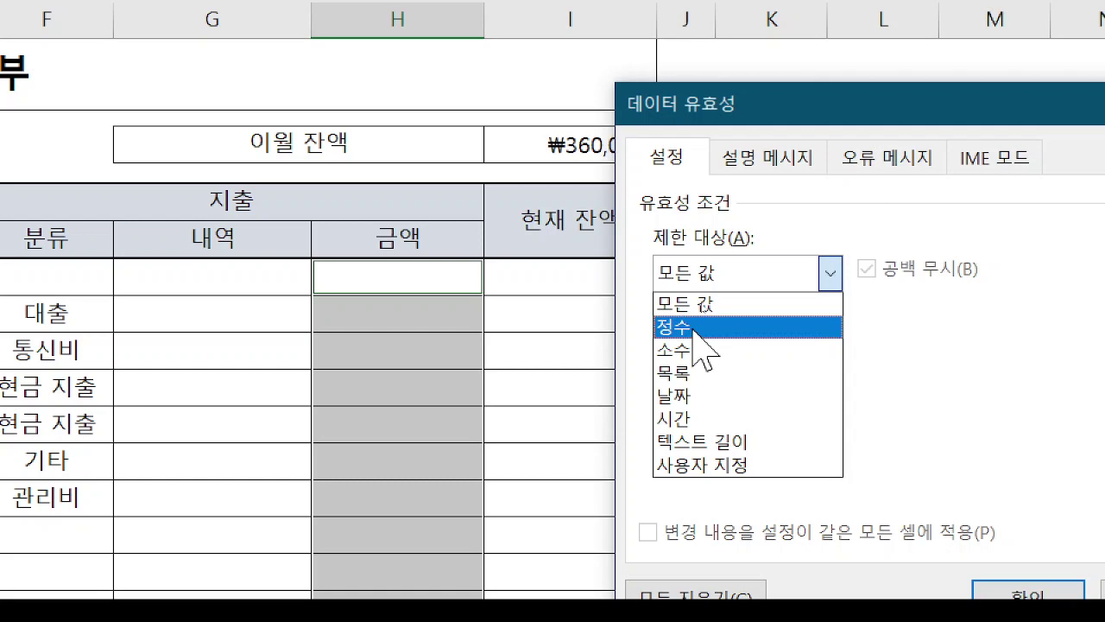
pyautogui.click(694, 332)
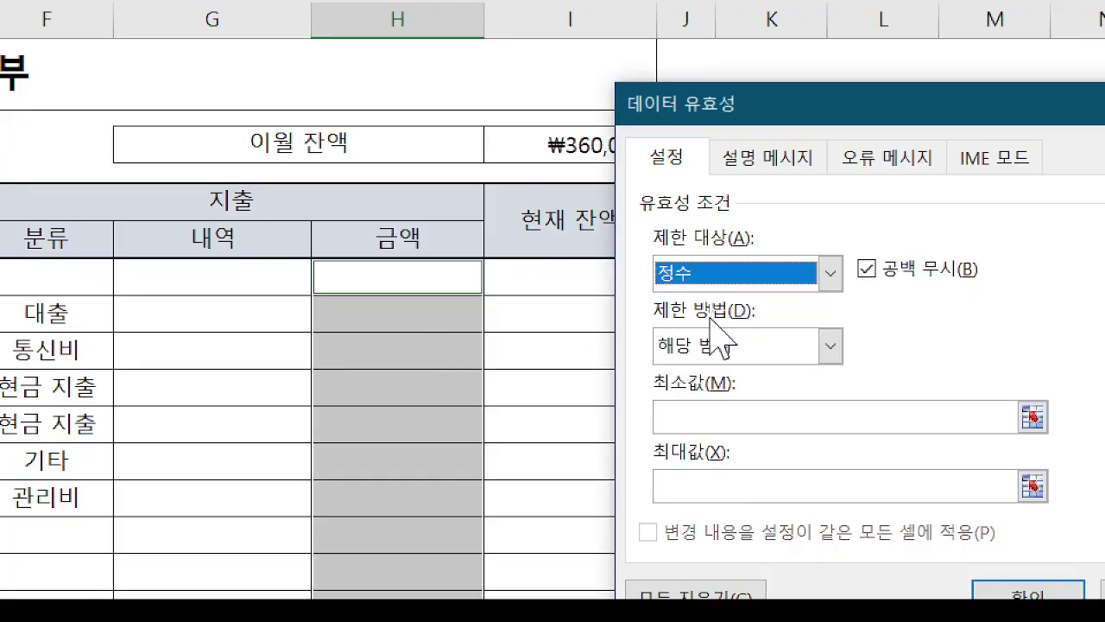
pyautogui.click(709, 349)
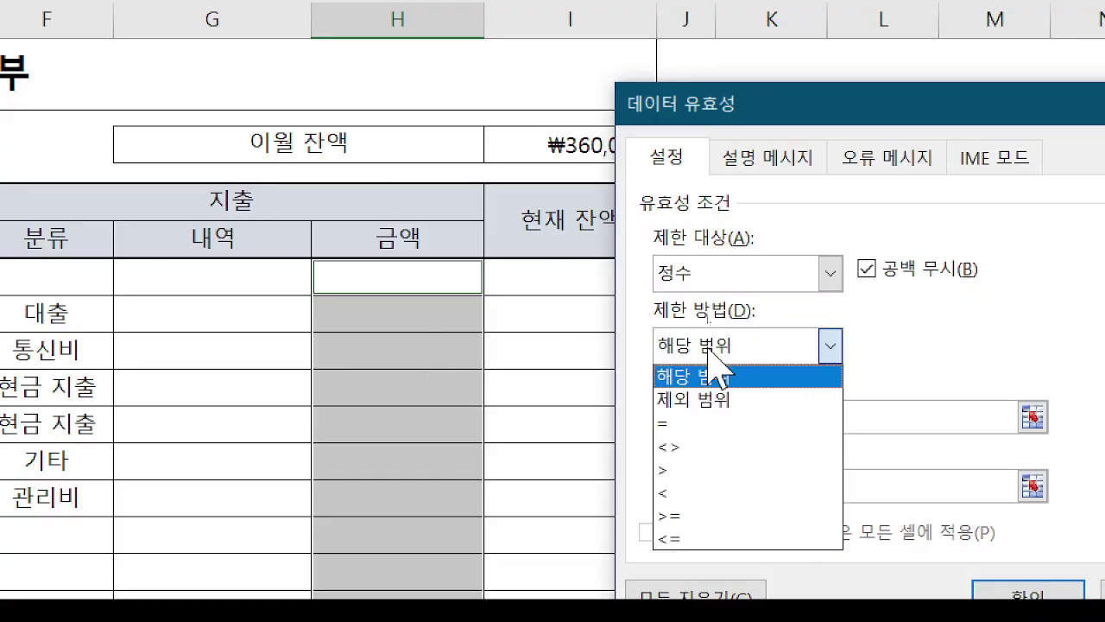
pyautogui.click(675, 516)
pyautogui.click(692, 417)
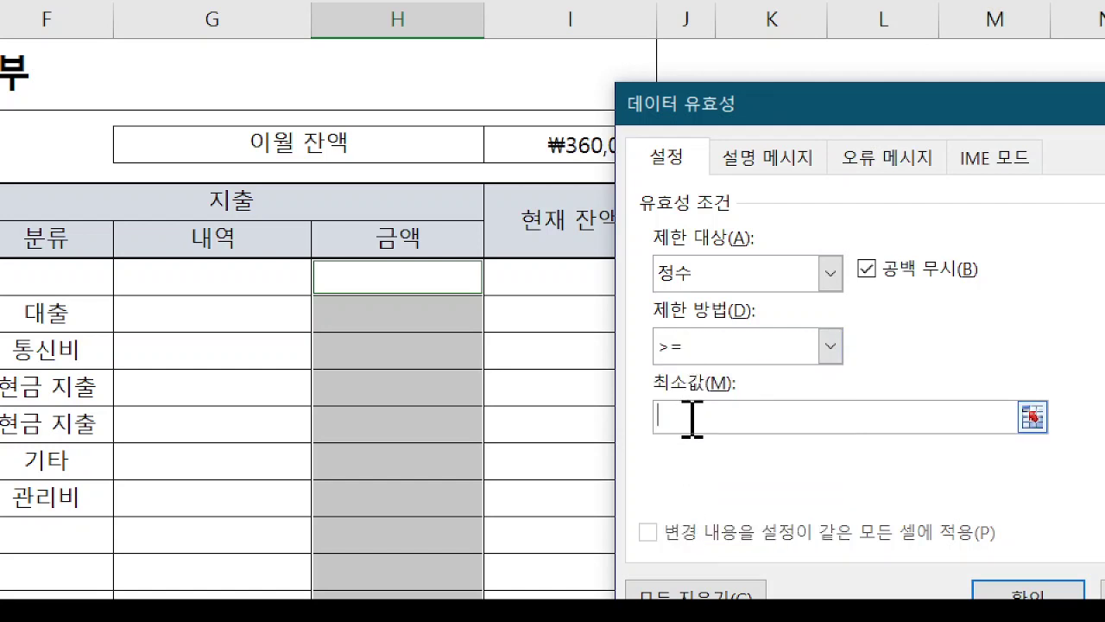
pyautogui.write('0')
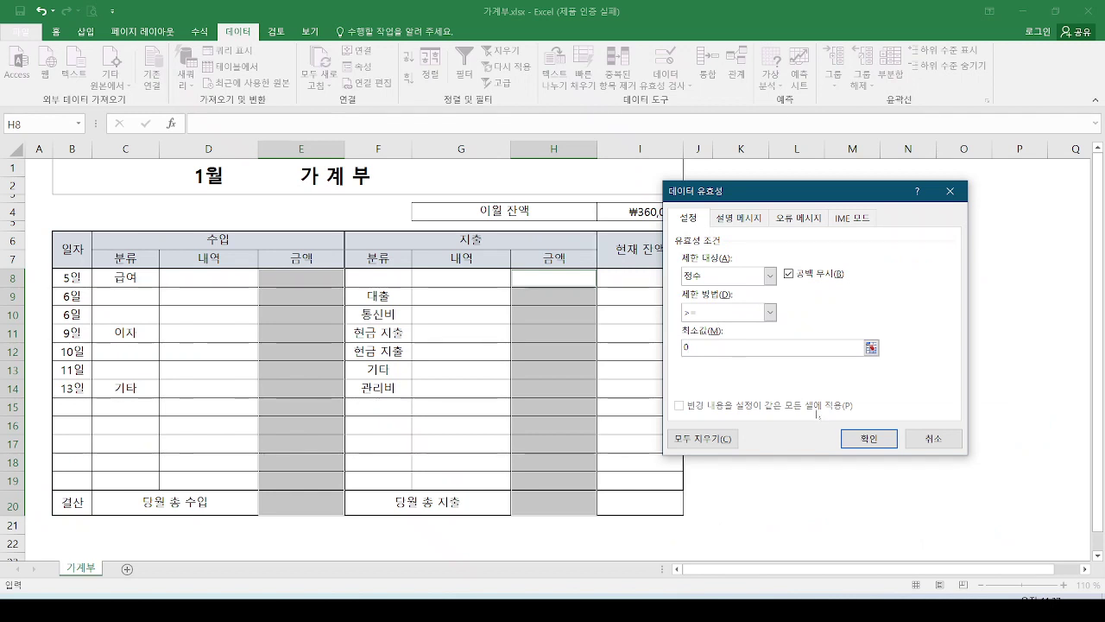
pyautogui.hotkey('alt', 'c')
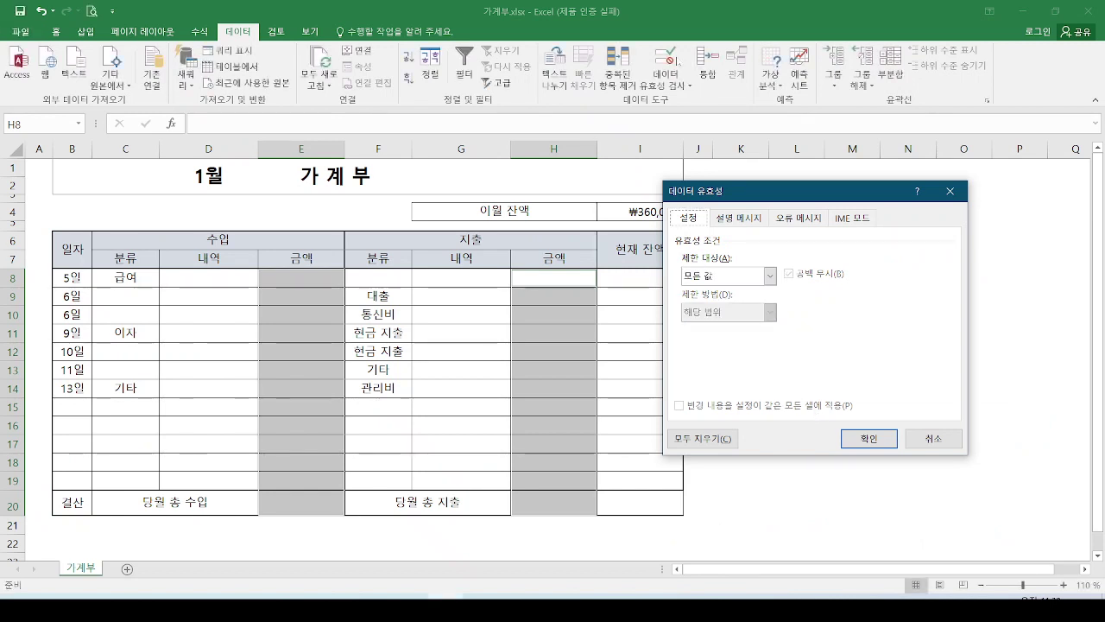
# Restrict the selected income and expense 금액 cells to whole numbers (정수) with the condition >= and minimum value 0
pyautogui.click(770, 276)
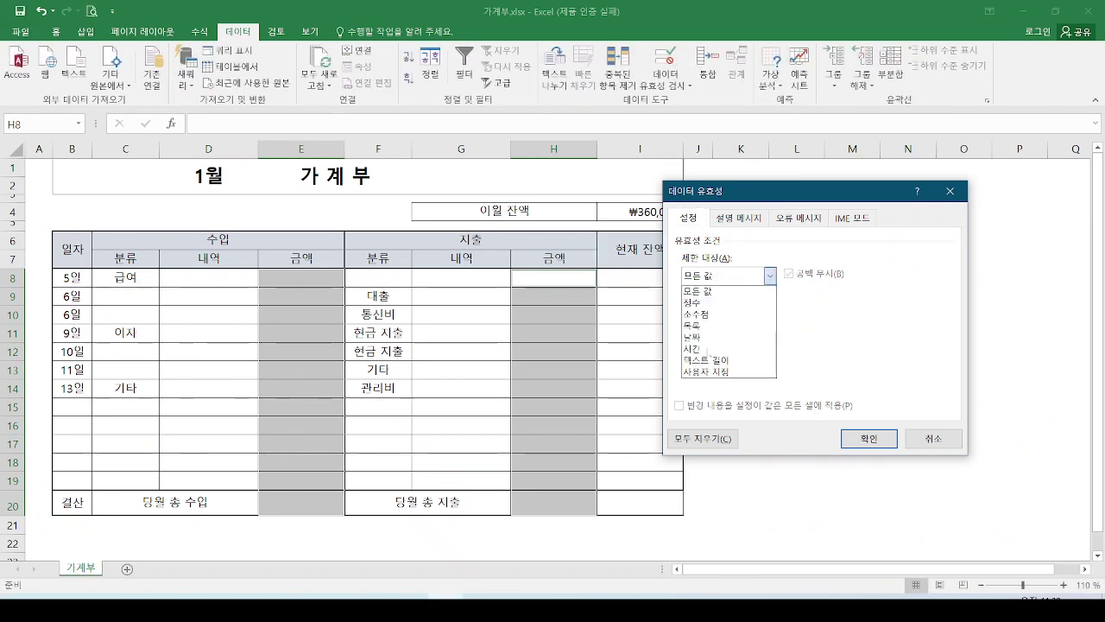
pyautogui.click(711, 302)
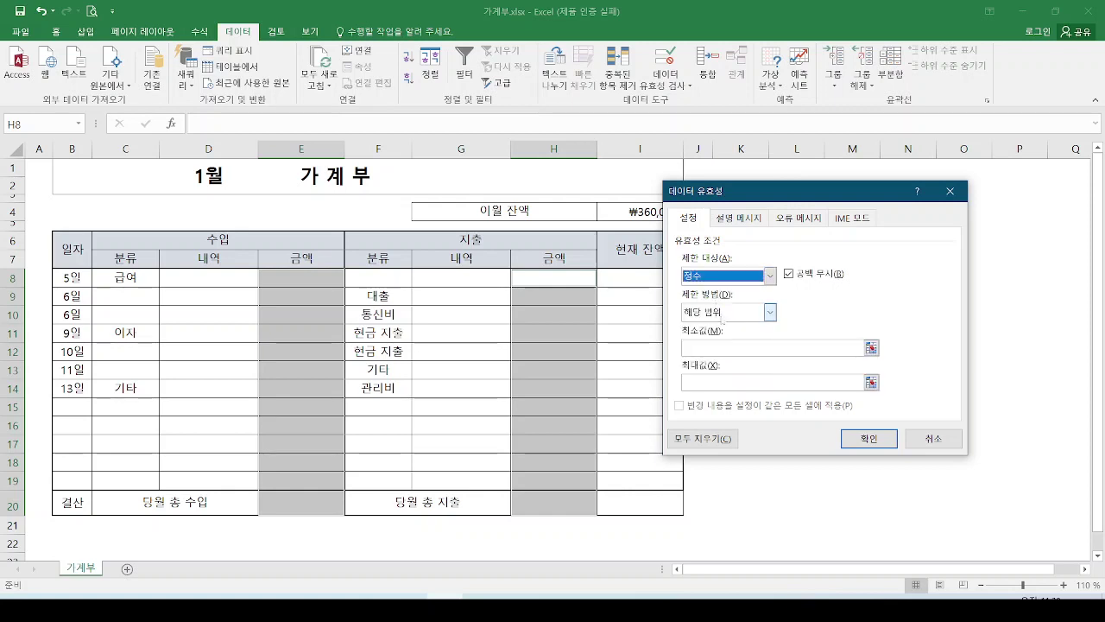
pyautogui.click(723, 313)
pyautogui.click(696, 399)
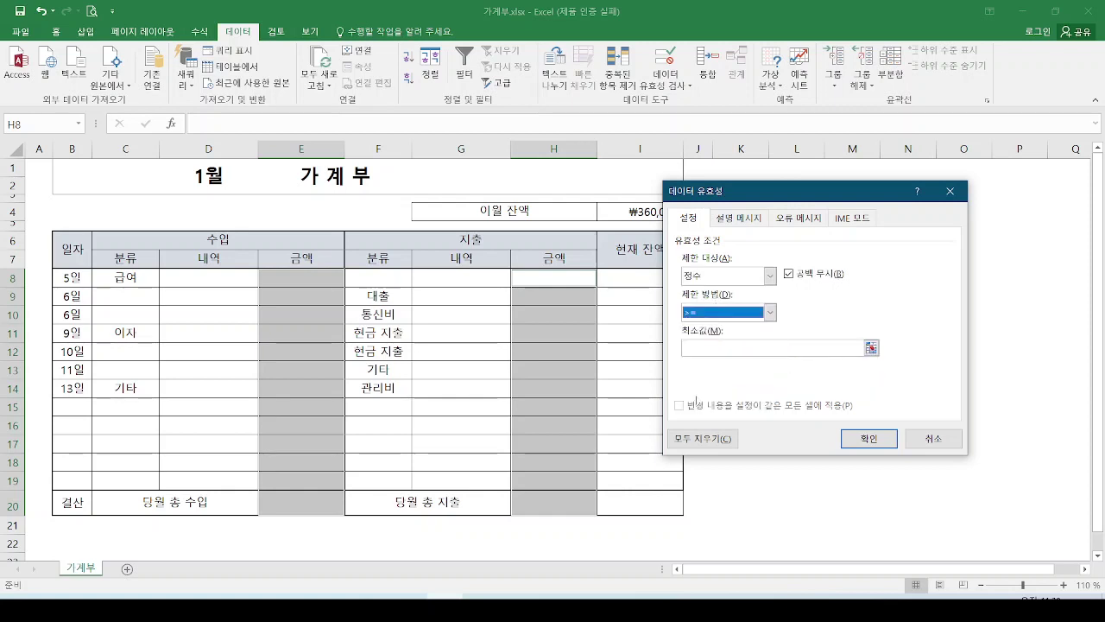
pyautogui.click(734, 347)
pyautogui.write('0')
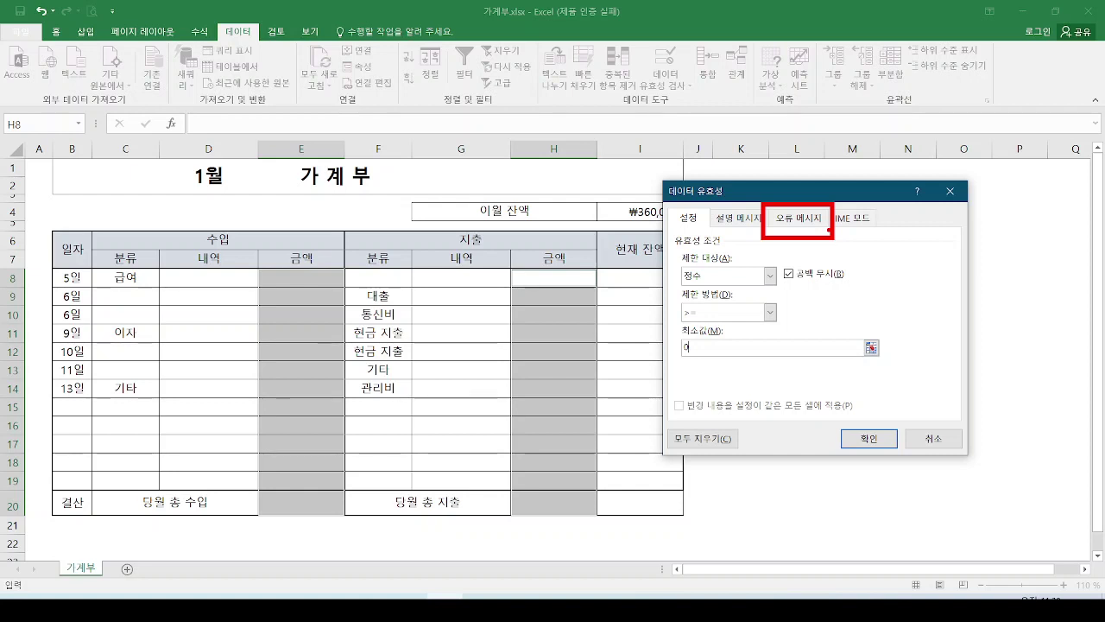
# Give the validation an error alert titled "금액 오류" with the message "0이상의 금액을 입력하세요." and apply the rule
pyautogui.click(801, 221)
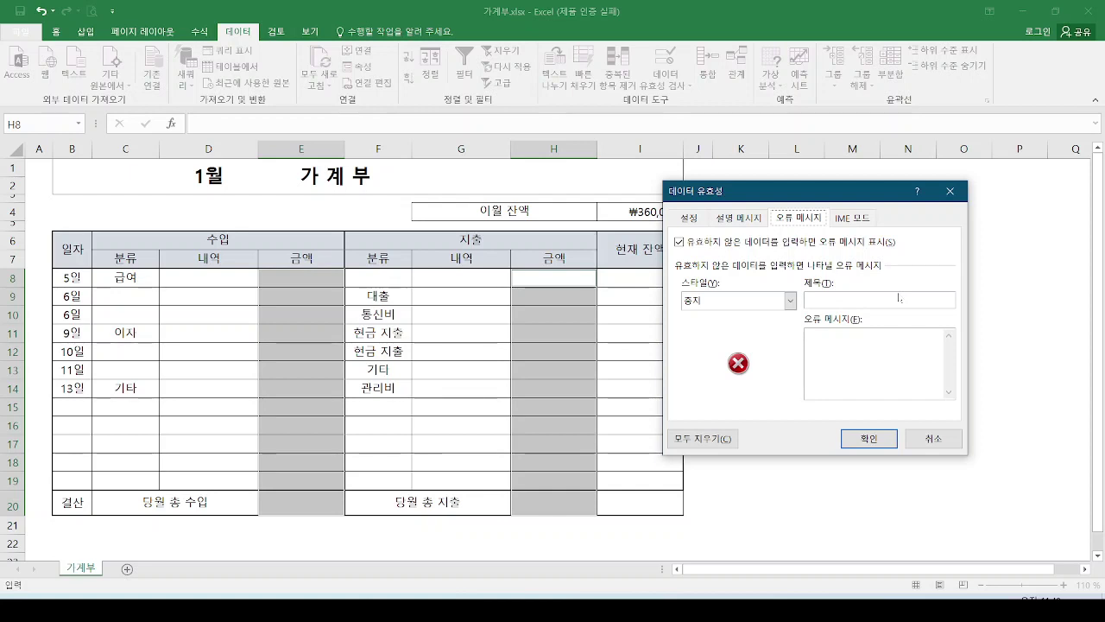
pyautogui.moveTo(822, 308)
pyautogui.mouseDown()
pyautogui.moveTo(803, 298)
pyautogui.moveTo(863, 286)
pyautogui.mouseUp()
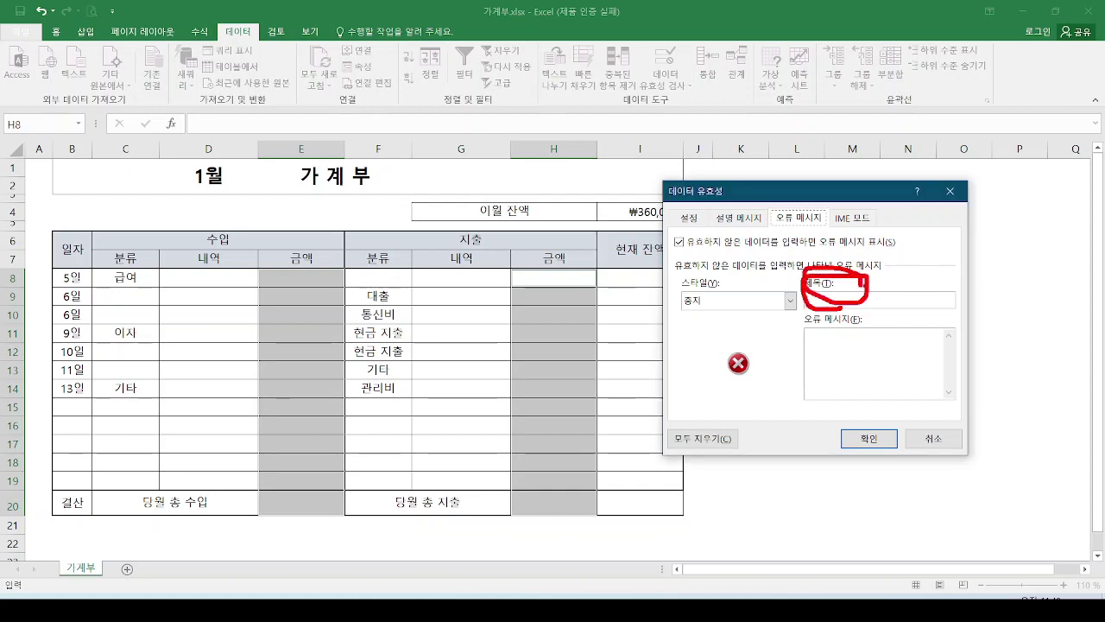
pyautogui.press('Escape')
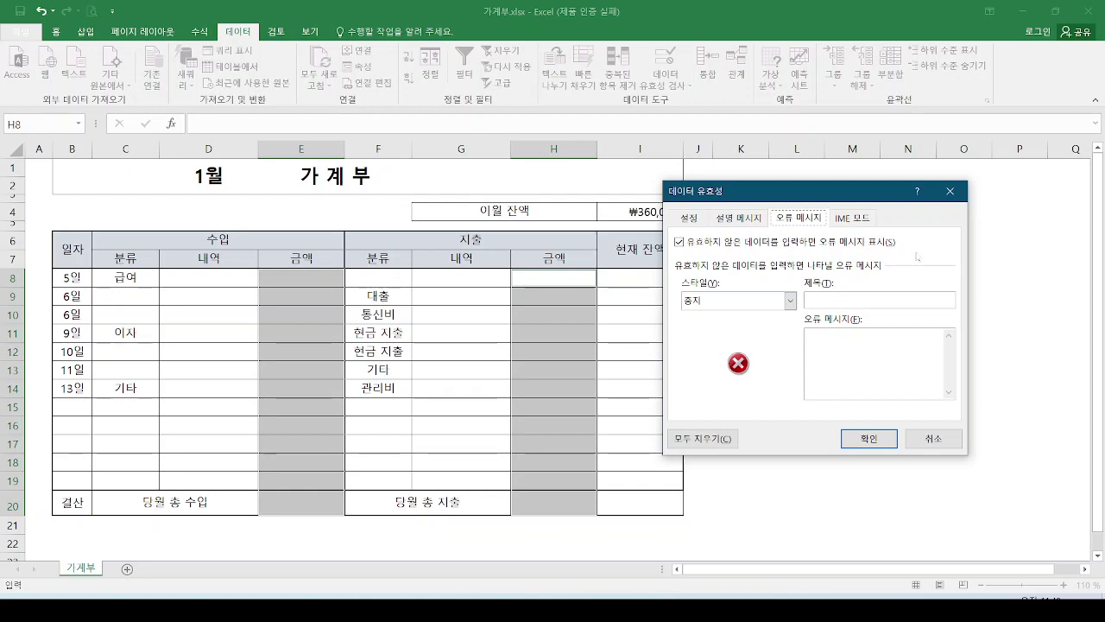
pyautogui.click(863, 299)
pyautogui.write('금액 오류')
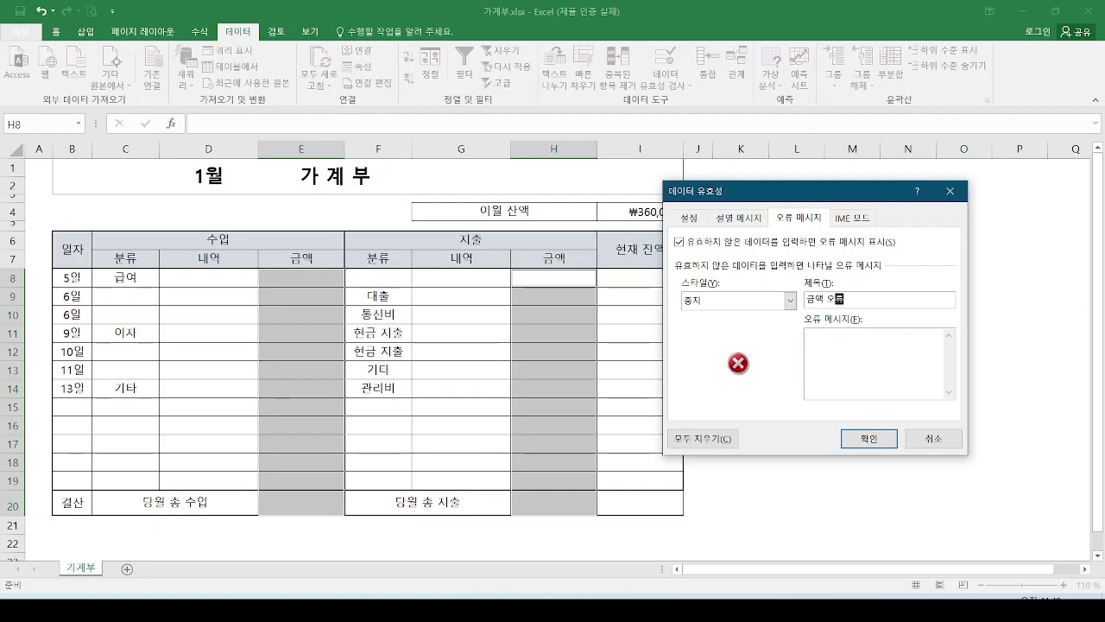
pyautogui.press('Tab')
pyautogui.write('0이상의 금액을 입력하세요.')
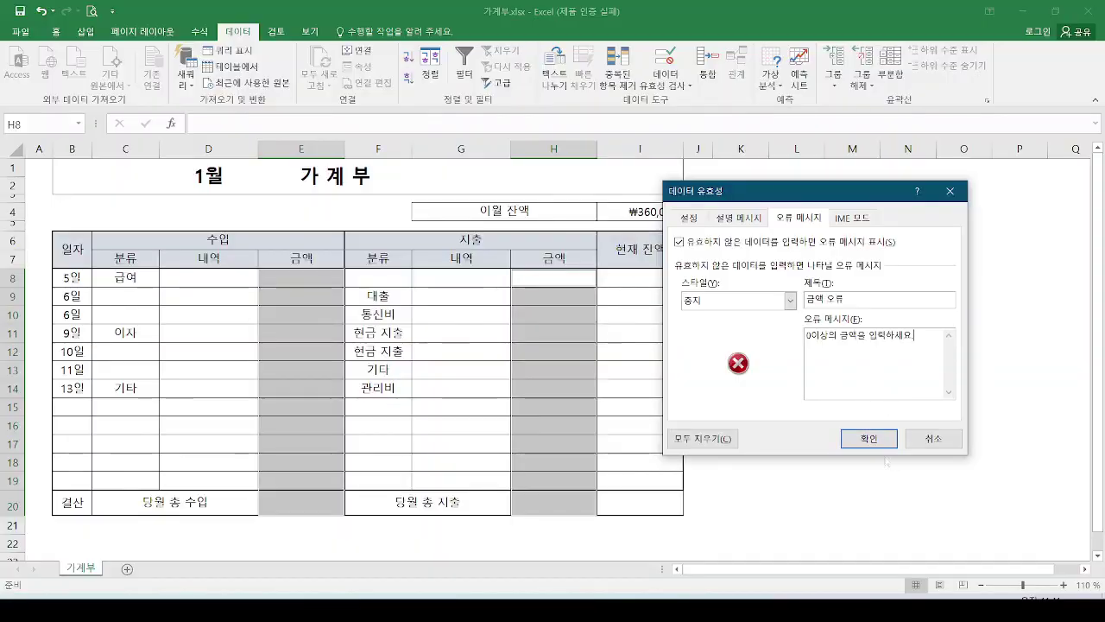
pyautogui.click(869, 438)
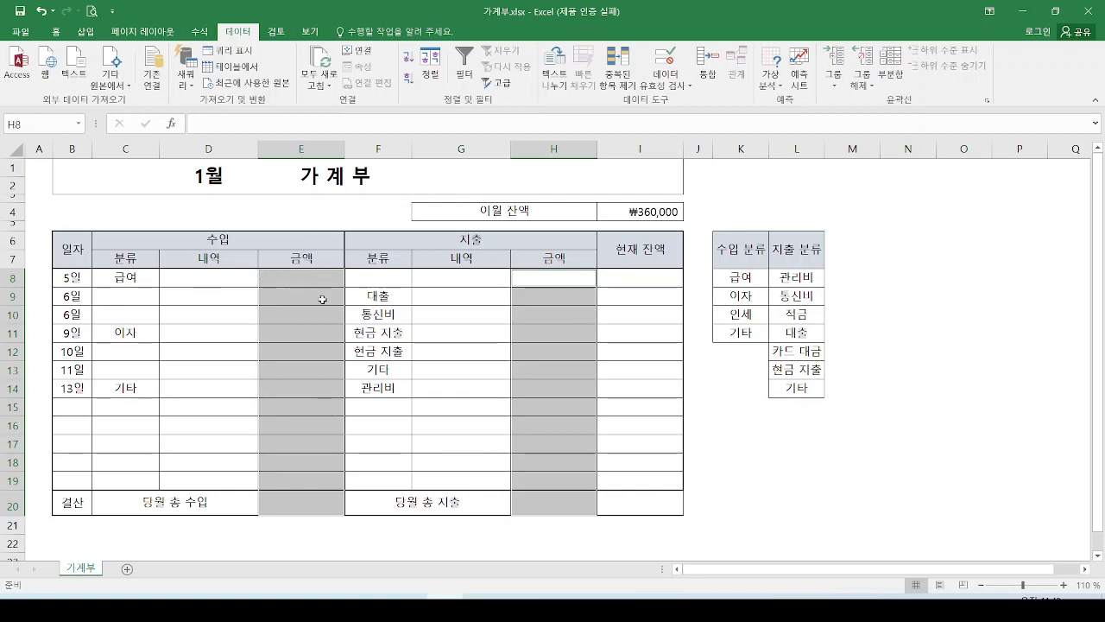
# Test the 금액 validation by entering -1 in income cell E8, and cancel the entry
pyautogui.moveTo(315, 270)
pyautogui.mouseDown()
pyautogui.moveTo(298, 470)
pyautogui.moveTo(329, 293)
pyautogui.mouseUp()
pyautogui.moveTo(530, 271)
pyautogui.mouseDown()
pyautogui.moveTo(587, 400)
pyautogui.moveTo(501, 264)
pyautogui.mouseUp()
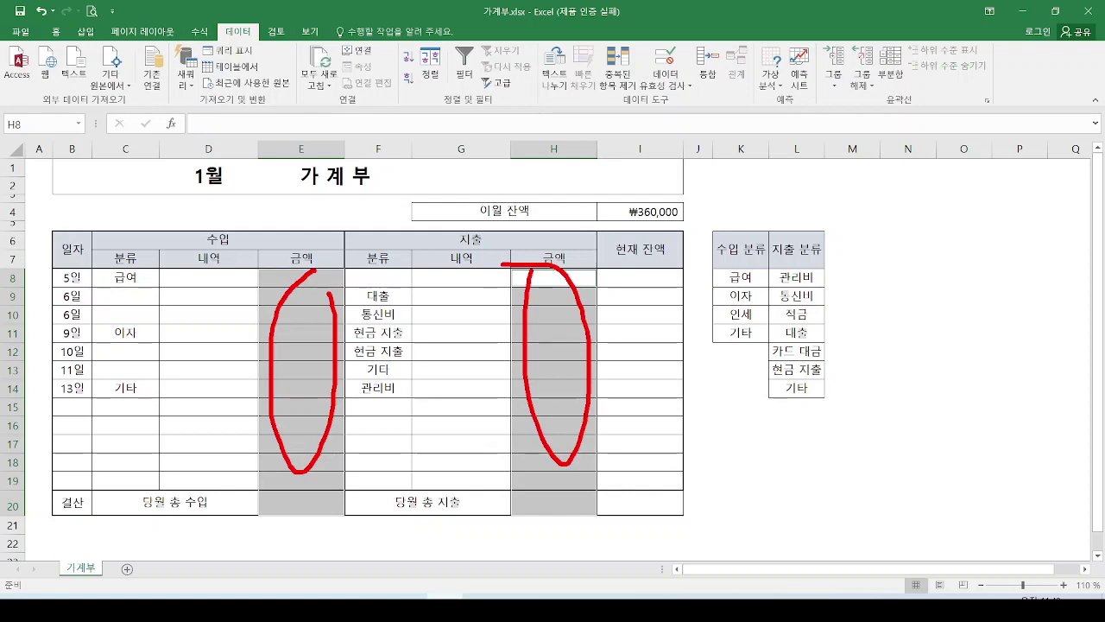
pyautogui.press('Escape')
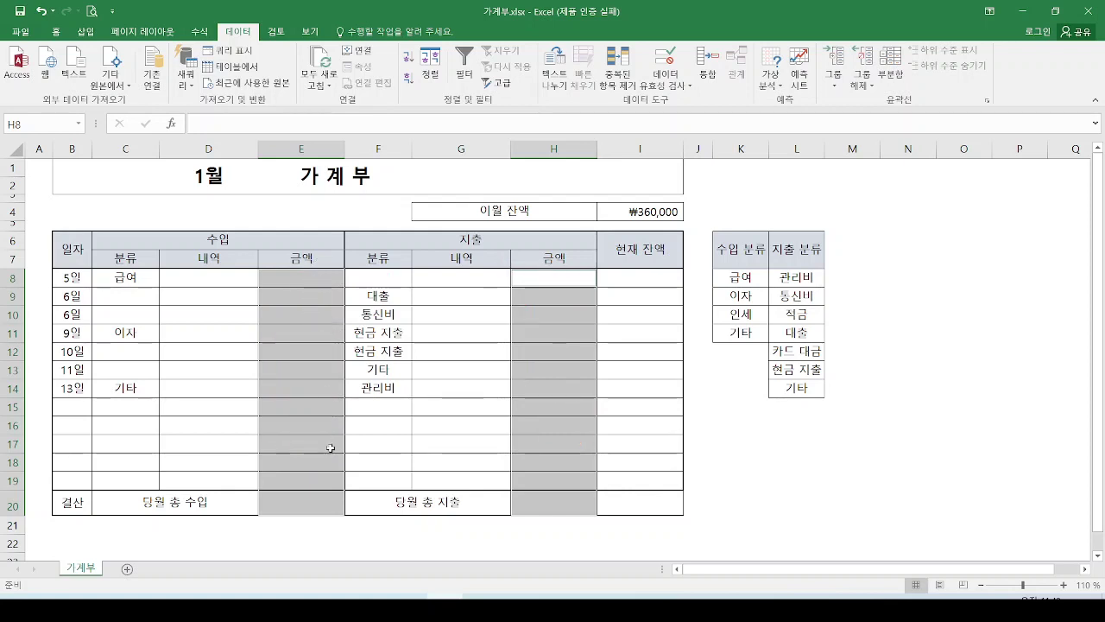
pyautogui.click(311, 283)
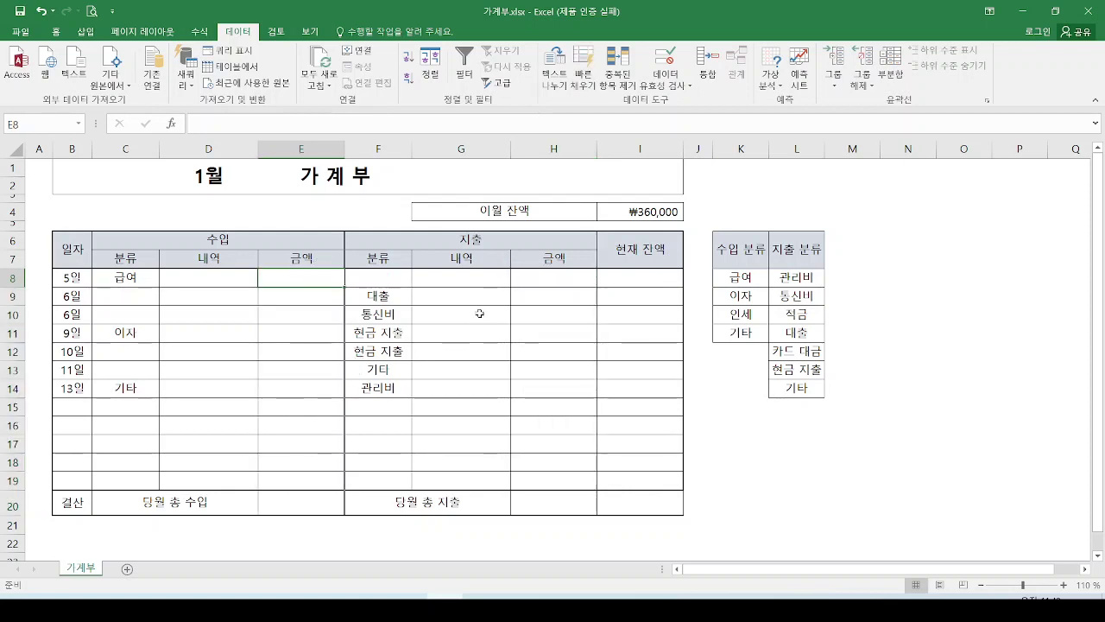
pyautogui.write('-1')
pyautogui.press('Return')
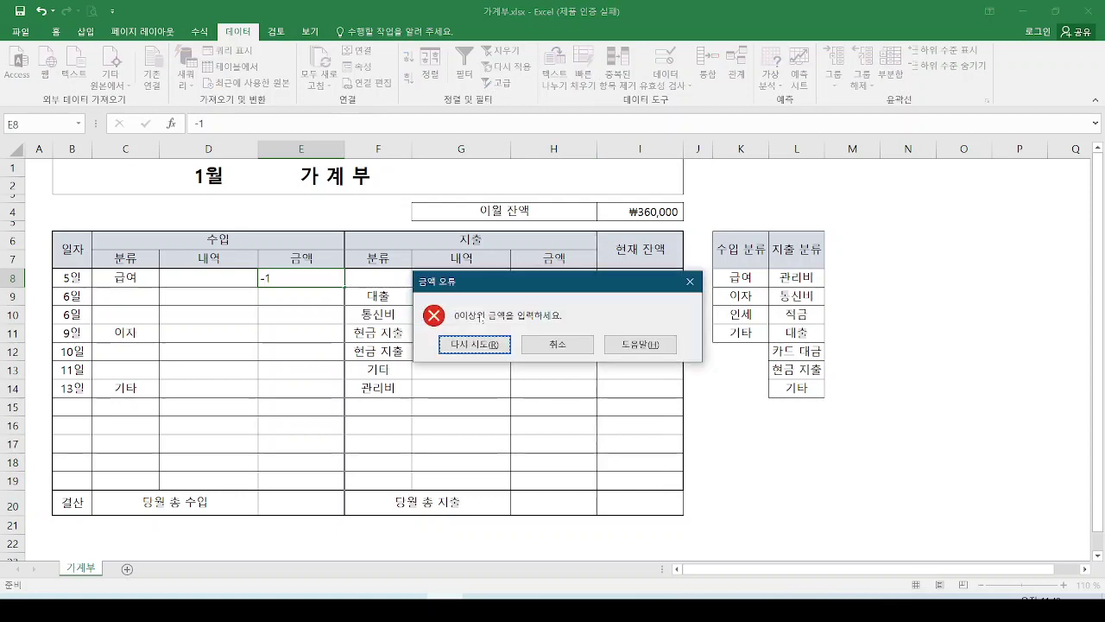
pyautogui.moveTo(399, 294)
pyautogui.mouseDown()
pyautogui.moveTo(463, 302)
pyautogui.moveTo(657, 370)
pyautogui.moveTo(705, 370)
pyautogui.mouseUp()
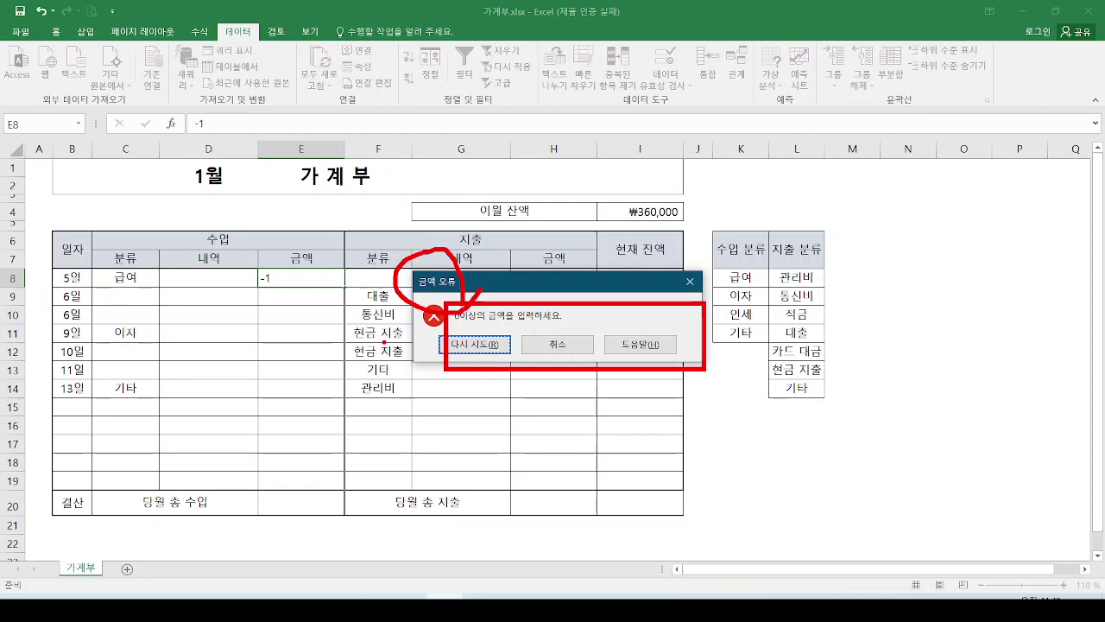
pyautogui.press('Escape')
pyautogui.press('Escape')
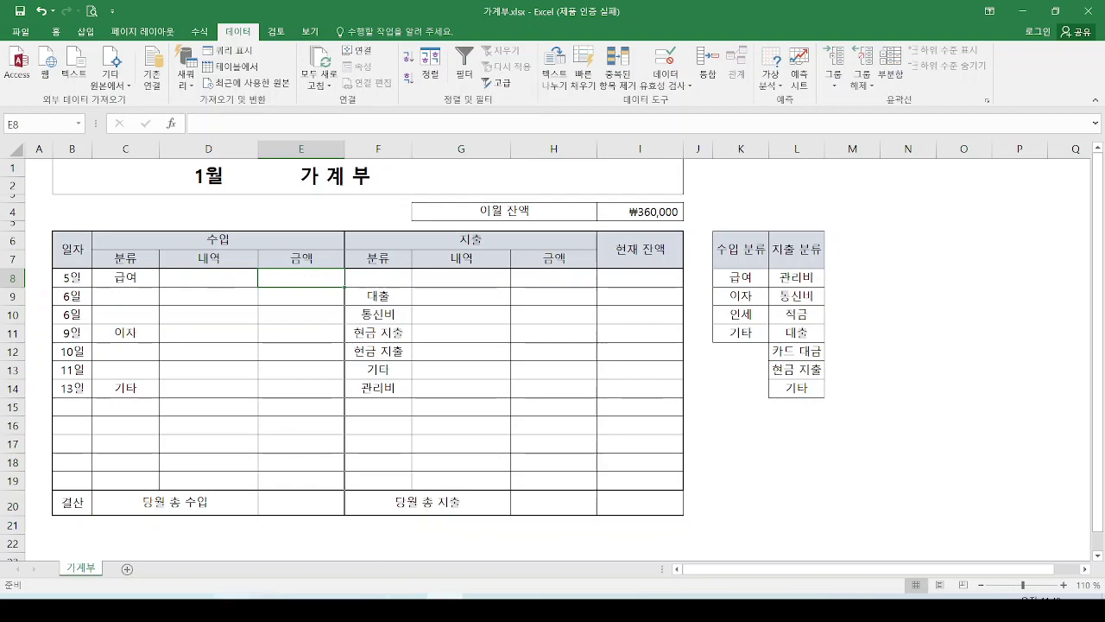
# Switch to the PowerPoint slide and read the sample amounts in the income and expense 금액 columns
pyautogui.hotkey('alt', 'Tab')
pyautogui.moveTo(406, 226)
pyautogui.mouseDown()
pyautogui.moveTo(413, 208)
pyautogui.moveTo(411, 252)
pyautogui.mouseUp()
pyautogui.moveTo(401, 302); pyautogui.dragTo(399, 259)
pyautogui.moveTo(335, 369); pyautogui.dragTo(400, 364)
pyautogui.moveTo(378, 315); pyautogui.dragTo(336, 369)
pyautogui.moveTo(379, 346); pyautogui.dragTo(377, 361)
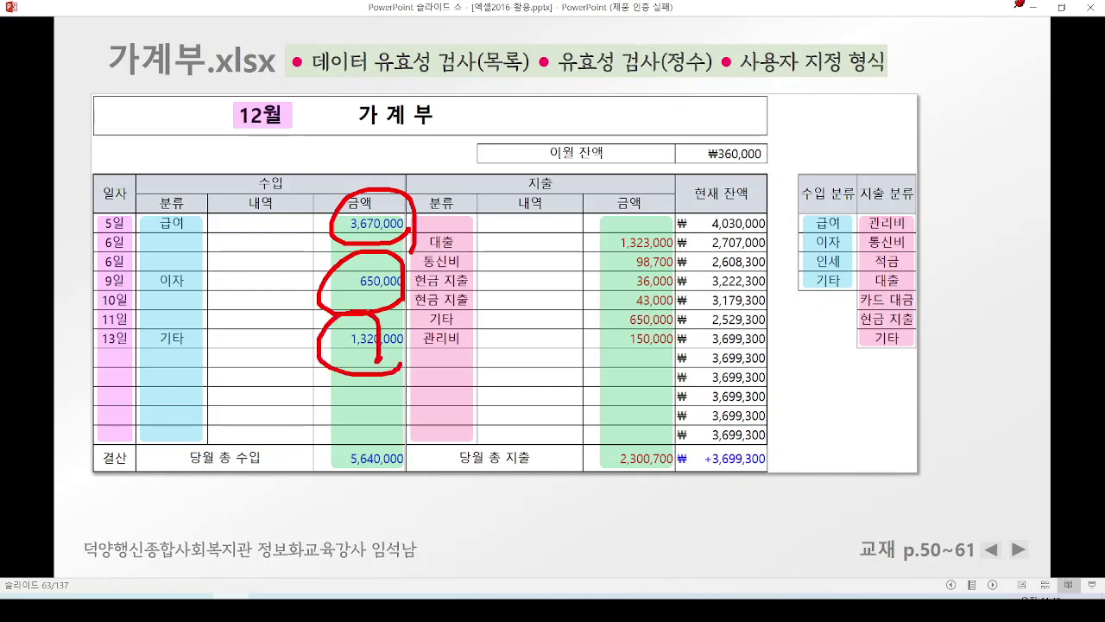
pyautogui.moveTo(611, 197)
pyautogui.mouseDown()
pyautogui.moveTo(553, 285)
pyautogui.moveTo(603, 467)
pyautogui.mouseUp()
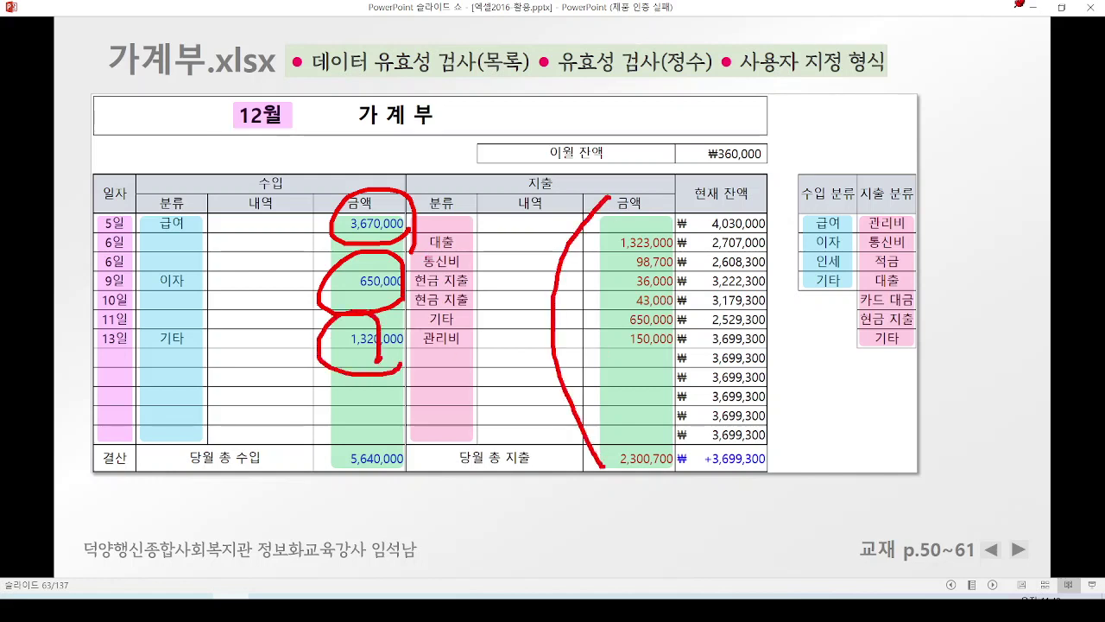
pyautogui.press('e')
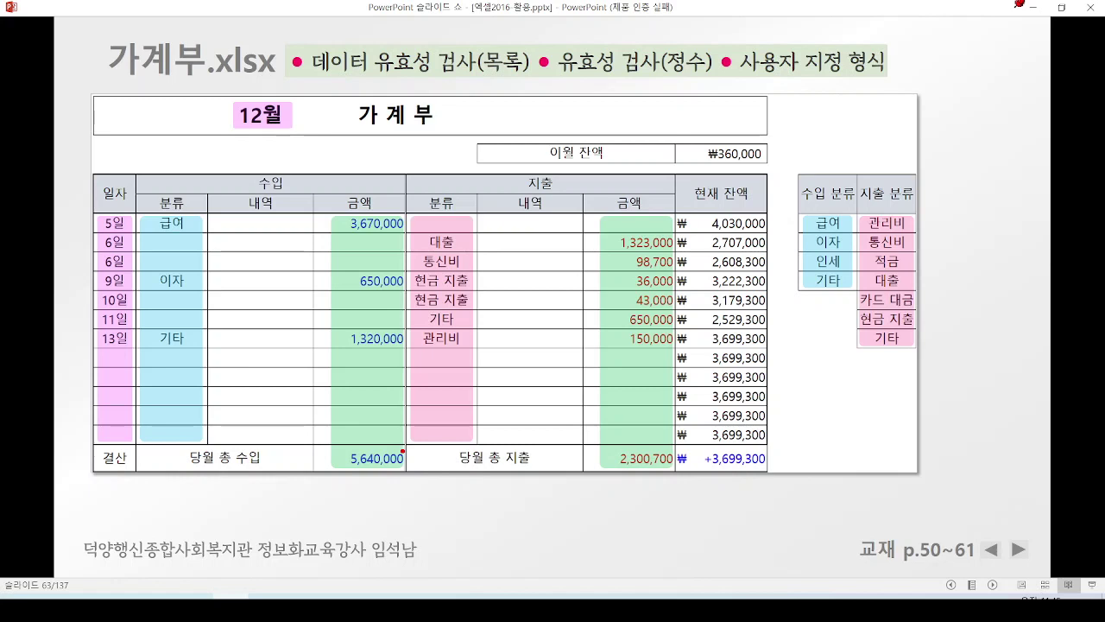
# Compare the slide's individual income and expense amounts with the 결산 row totals, and return to Excel
pyautogui.moveTo(409, 222); pyautogui.dragTo(391, 345)
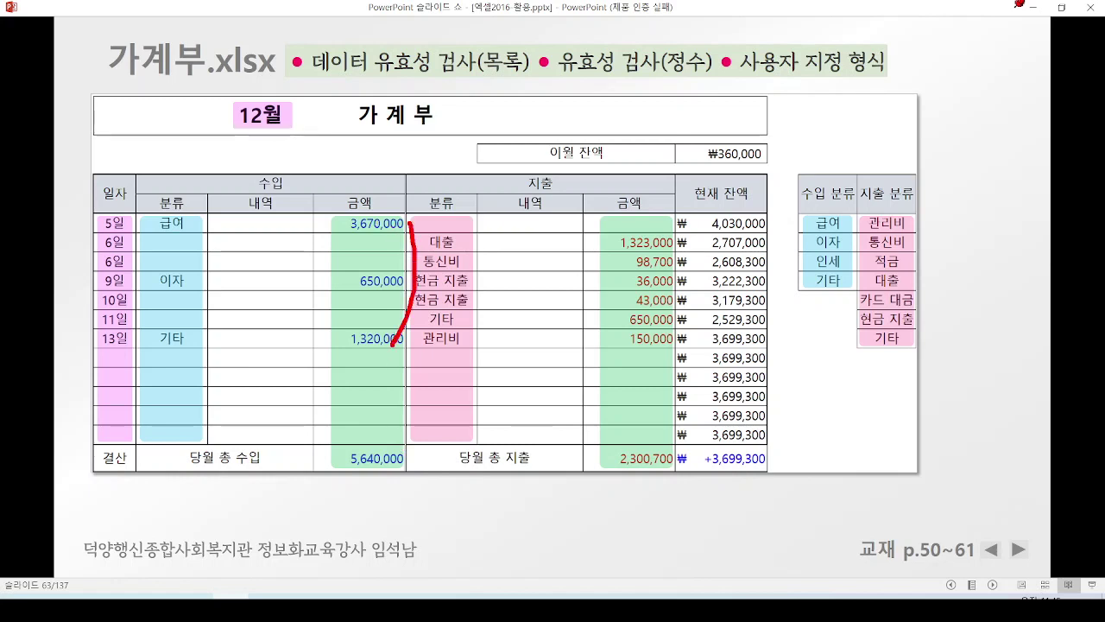
pyautogui.moveTo(660, 221); pyautogui.dragTo(644, 374)
pyautogui.moveTo(380, 440)
pyautogui.mouseDown()
pyautogui.moveTo(385, 507)
pyautogui.moveTo(343, 437)
pyautogui.mouseUp()
pyautogui.moveTo(357, 398)
pyautogui.mouseDown()
pyautogui.moveTo(363, 414)
pyautogui.moveTo(384, 403)
pyautogui.mouseUp()
pyautogui.moveTo(660, 437)
pyautogui.mouseDown()
pyautogui.moveTo(613, 489)
pyautogui.moveTo(670, 449)
pyautogui.mouseUp()
pyautogui.moveTo(656, 425)
pyautogui.mouseDown()
pyautogui.moveTo(640, 432)
pyautogui.moveTo(676, 393)
pyautogui.mouseUp()
pyautogui.press('e')
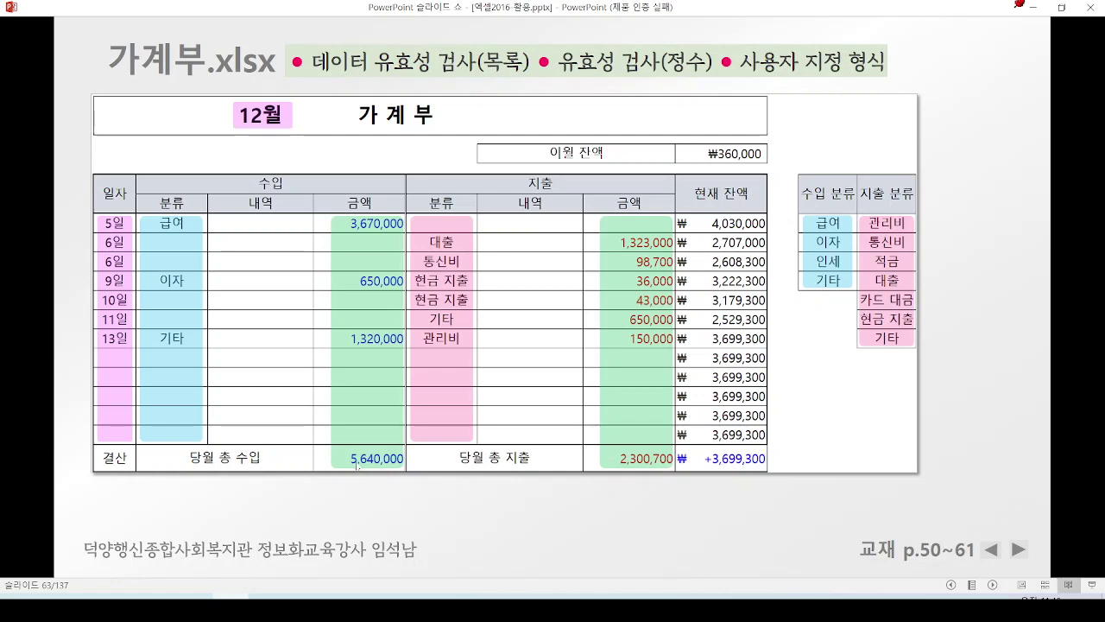
pyautogui.click(1033, 7)
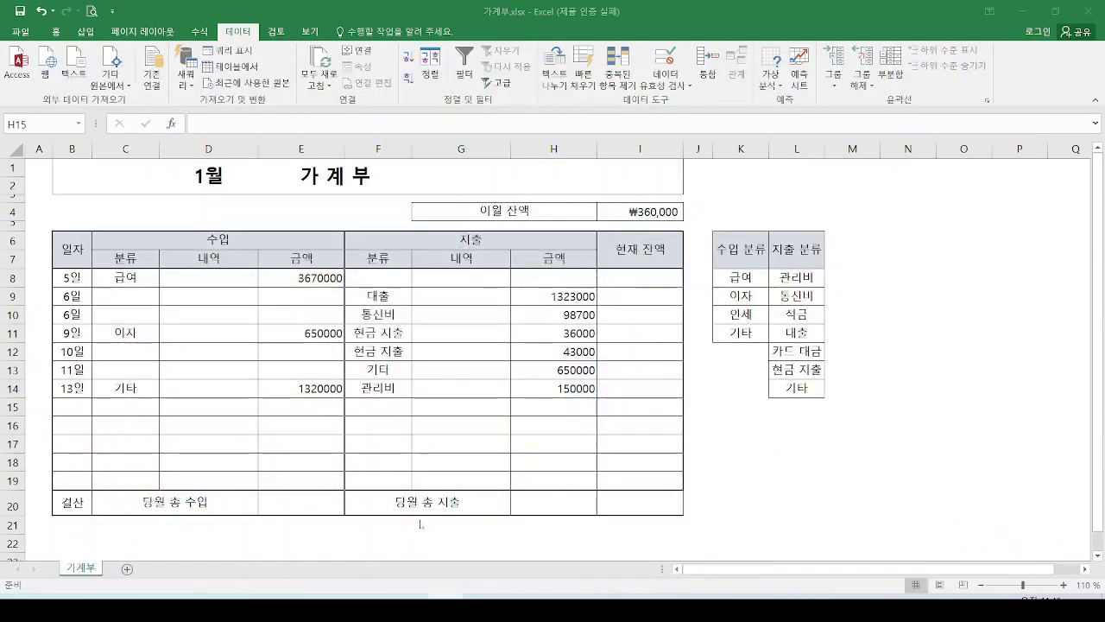
# Insert an AutoSum formula in the 당월 총 수입 cell E20
pyautogui.click(305, 503)
pyautogui.moveTo(360, 508)
pyautogui.mouseDown()
pyautogui.moveTo(305, 564)
pyautogui.moveTo(325, 544)
pyautogui.mouseUp()
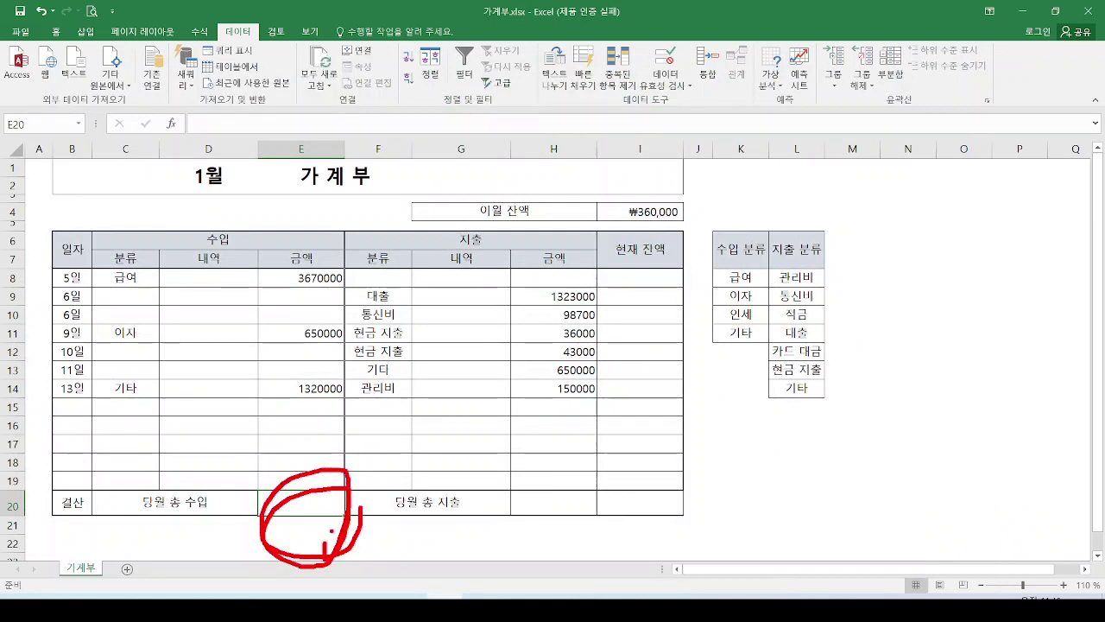
pyautogui.press('Escape')
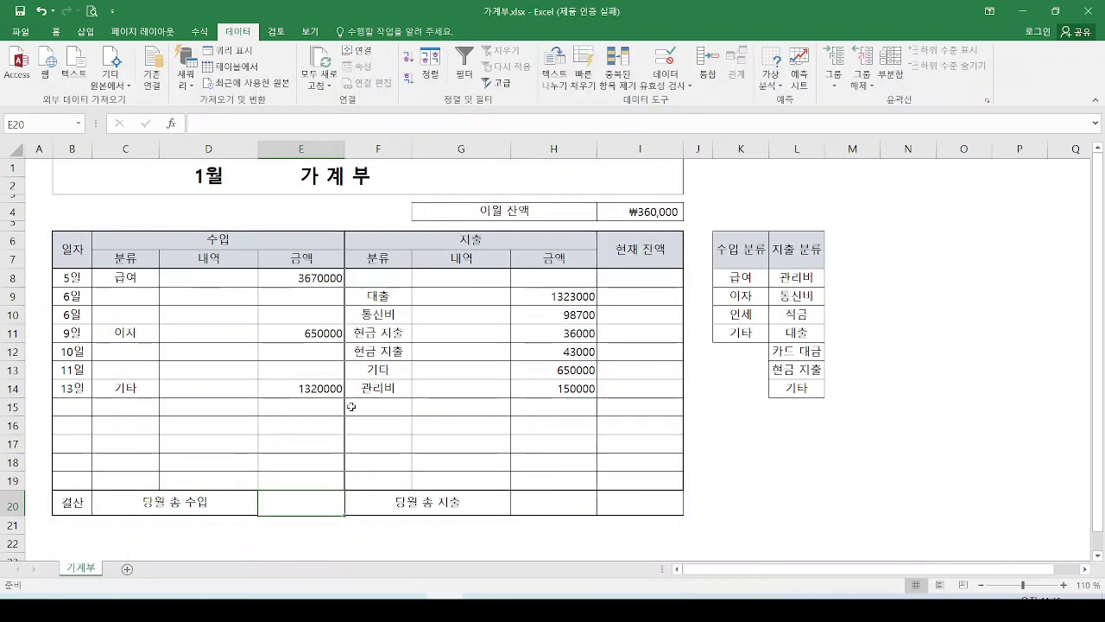
pyautogui.moveTo(349, 418)
pyautogui.mouseDown()
pyautogui.moveTo(315, 312)
pyautogui.moveTo(31, 21)
pyautogui.moveTo(80, 55)
pyautogui.mouseUp()
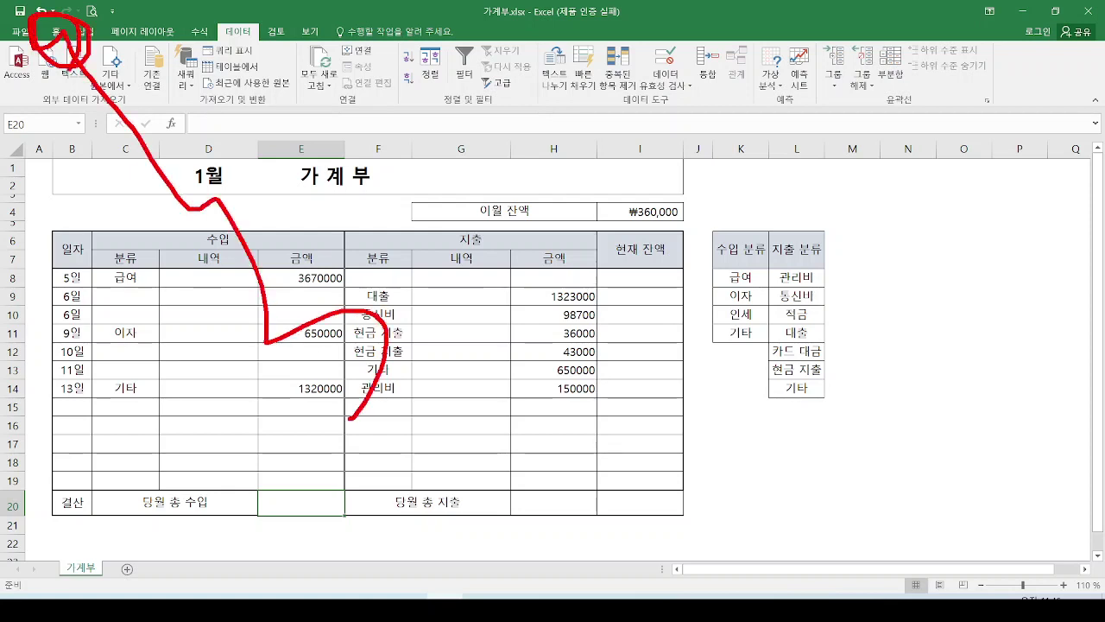
pyautogui.press('Escape')
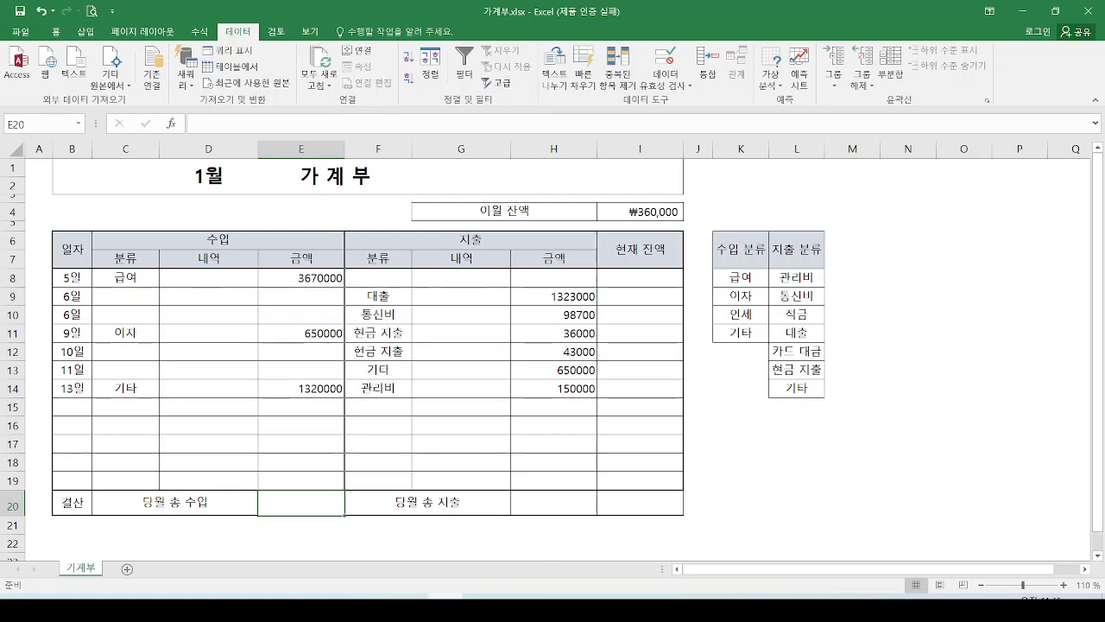
pyautogui.moveTo(252, 226); pyautogui.dragTo(250, 285)
pyautogui.moveTo(281, 477)
pyautogui.mouseDown()
pyautogui.moveTo(326, 472)
pyautogui.moveTo(328, 561)
pyautogui.moveTo(336, 544)
pyautogui.moveTo(276, 553)
pyautogui.moveTo(259, 509)
pyautogui.mouseUp()
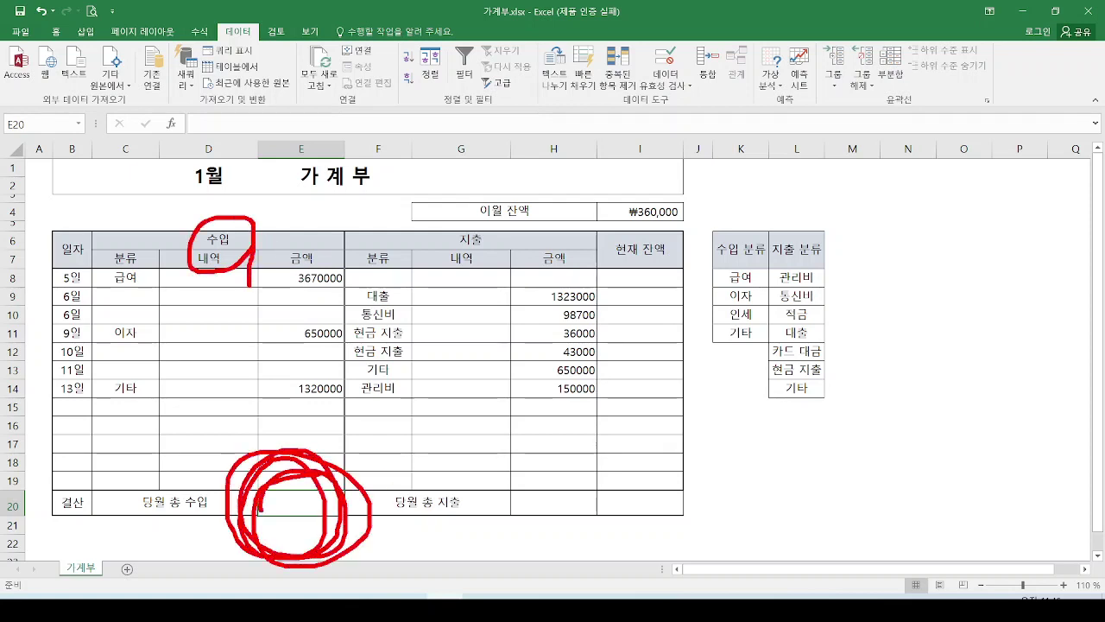
pyautogui.press('Escape')
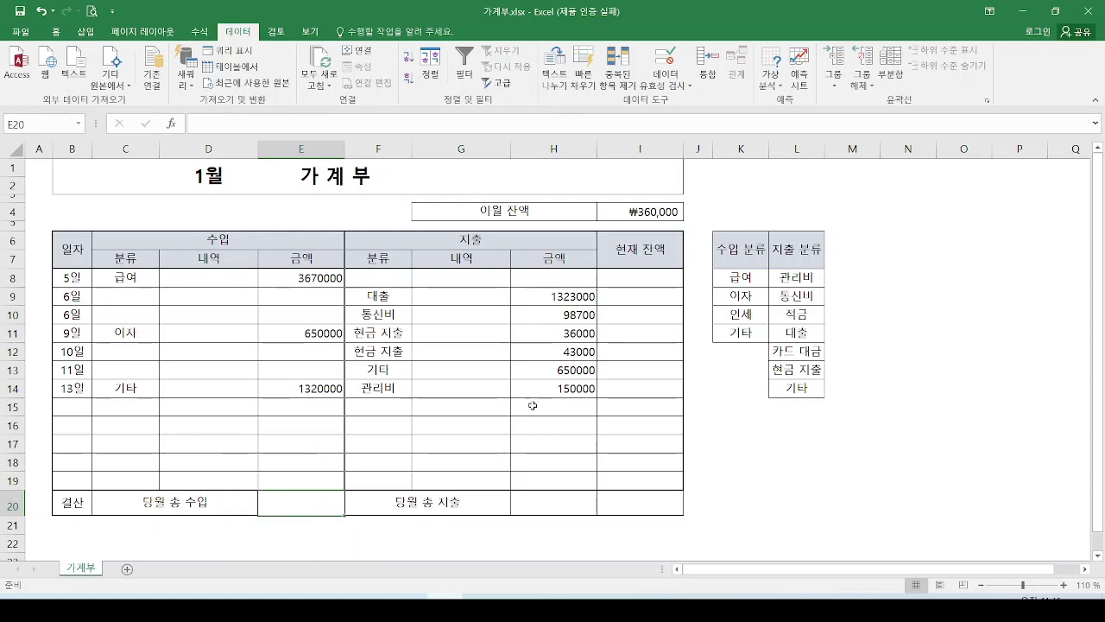
pyautogui.click(57, 33)
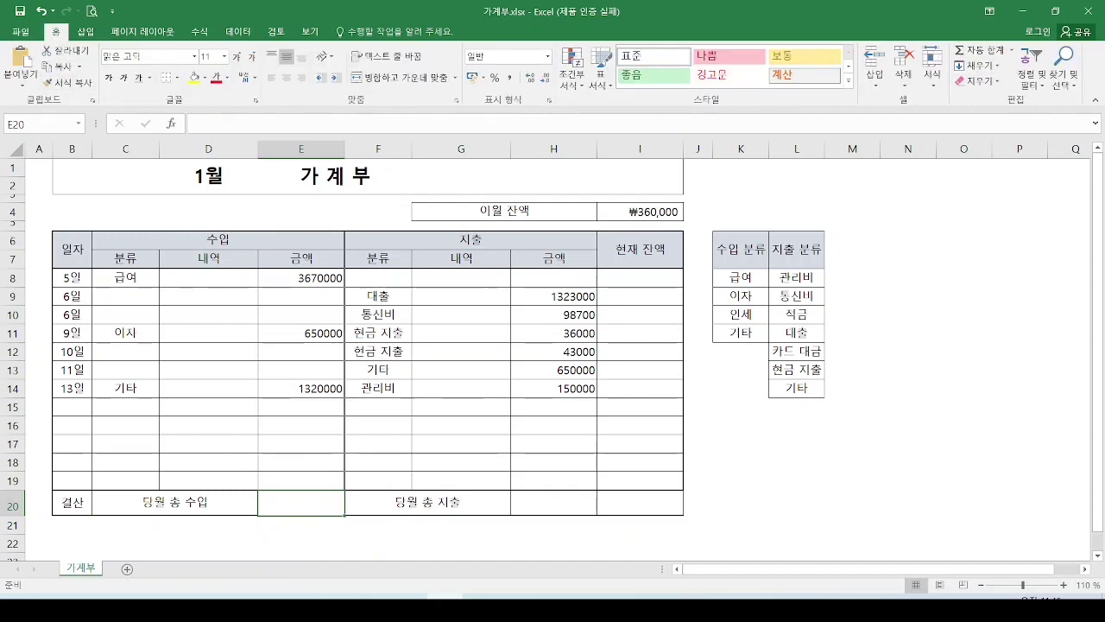
pyautogui.moveTo(924, 31); pyautogui.dragTo(1034, 77)
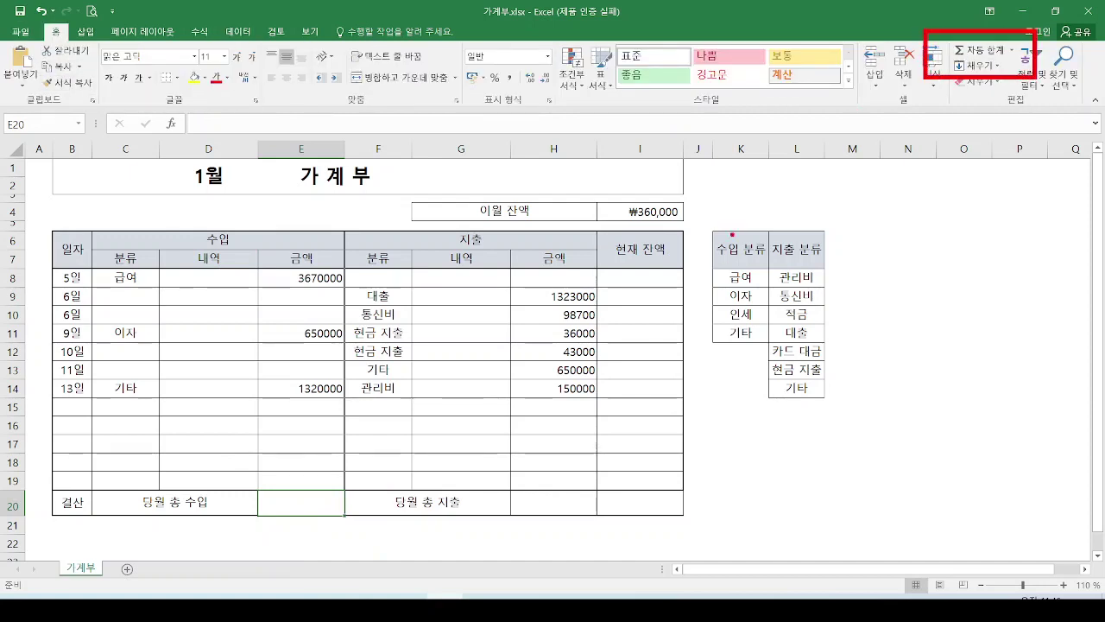
pyautogui.moveTo(337, 403); pyautogui.dragTo(922, 74)
pyautogui.moveTo(930, 122); pyautogui.dragTo(949, 86)
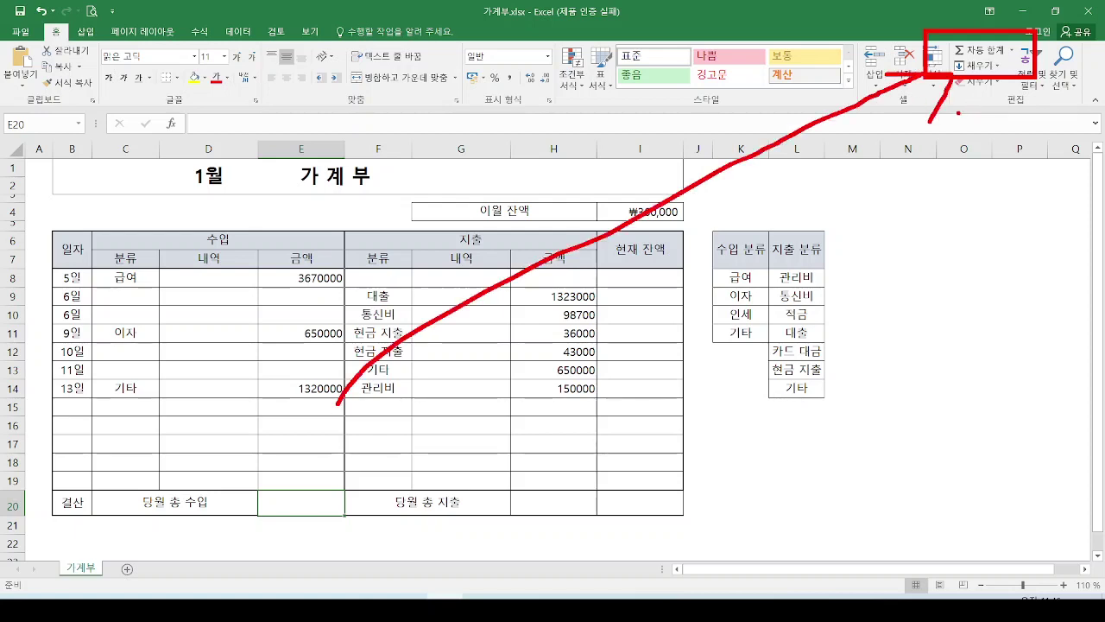
pyautogui.press('Escape')
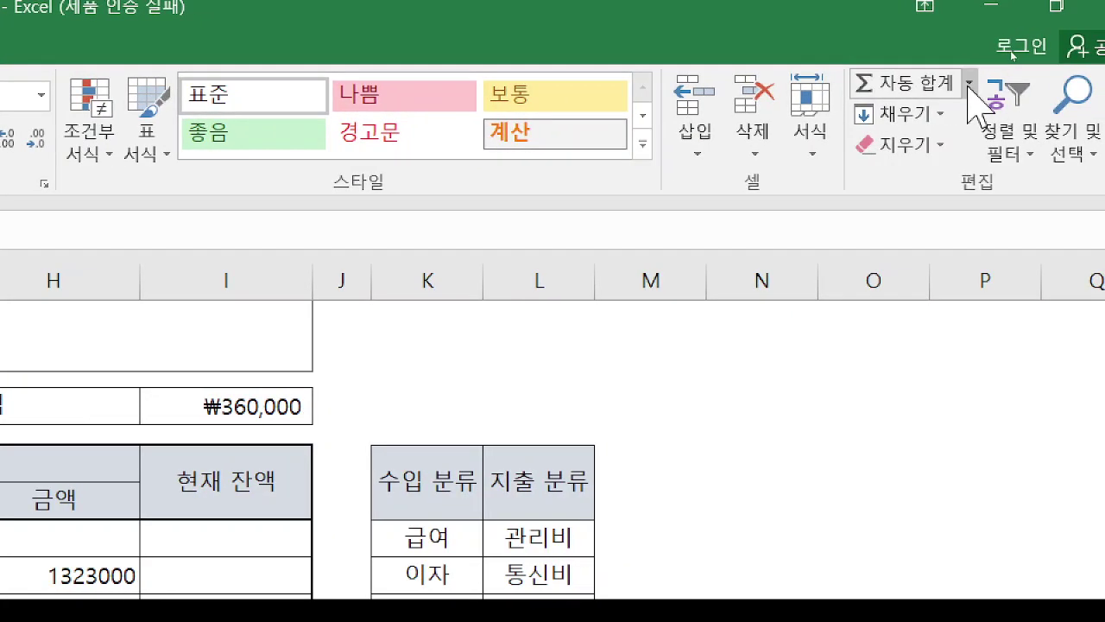
pyautogui.click(978, 82)
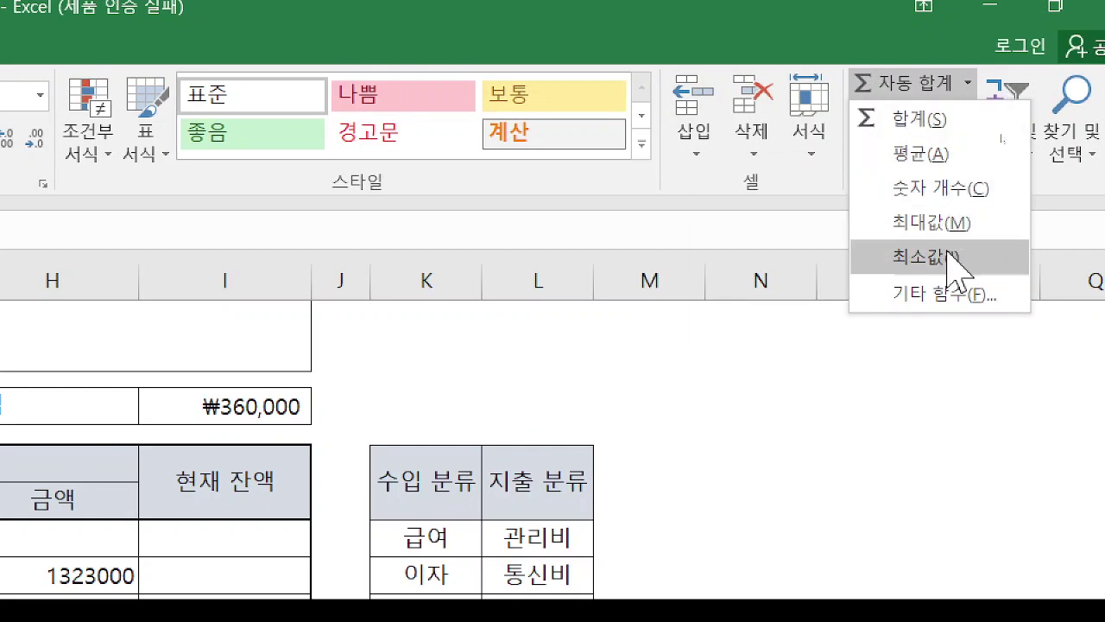
pyautogui.click(927, 114)
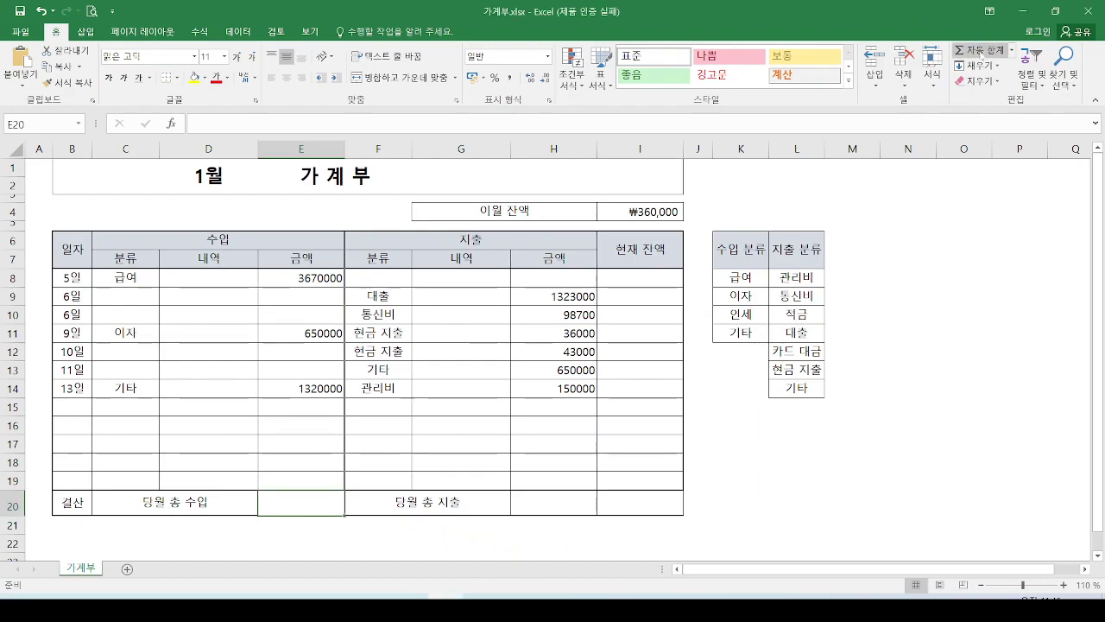
pyautogui.click(904, 86)
pyautogui.click(978, 51)
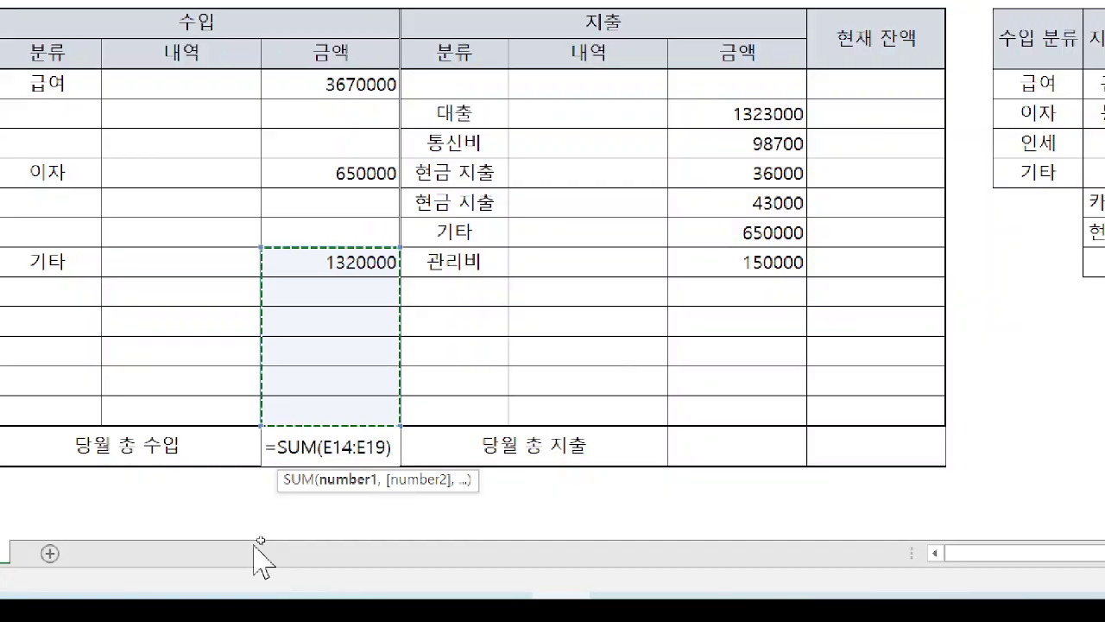
# Set the income total's SUM range to E8:E19 and confirm the formula in E20
pyautogui.click(358, 480)
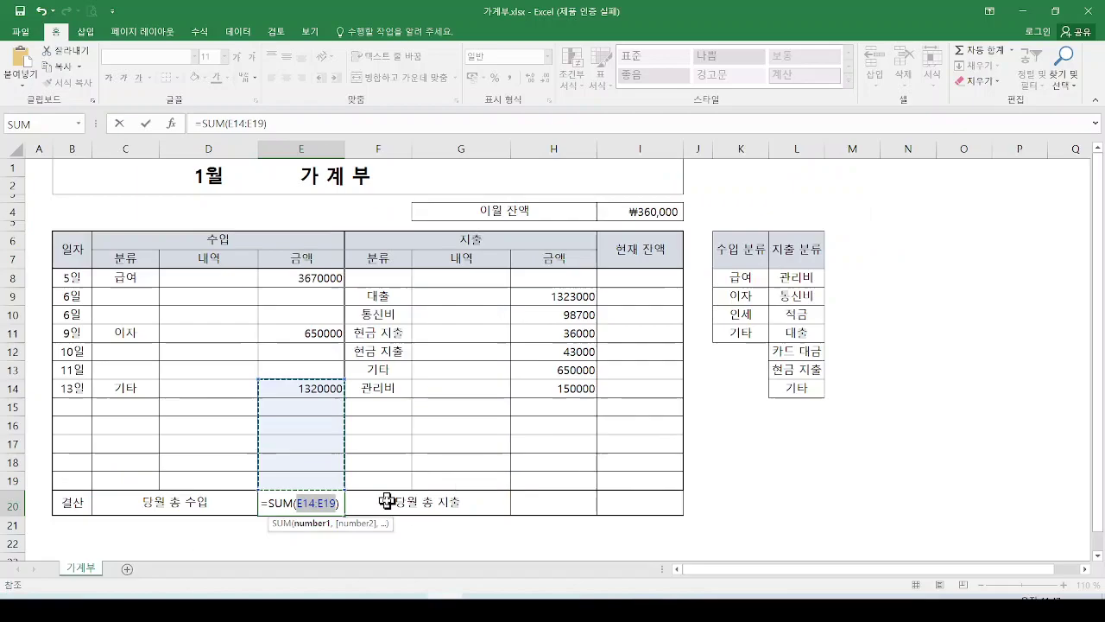
pyautogui.click(313, 277)
pyautogui.moveTo(312, 277); pyautogui.dragTo(307, 486)
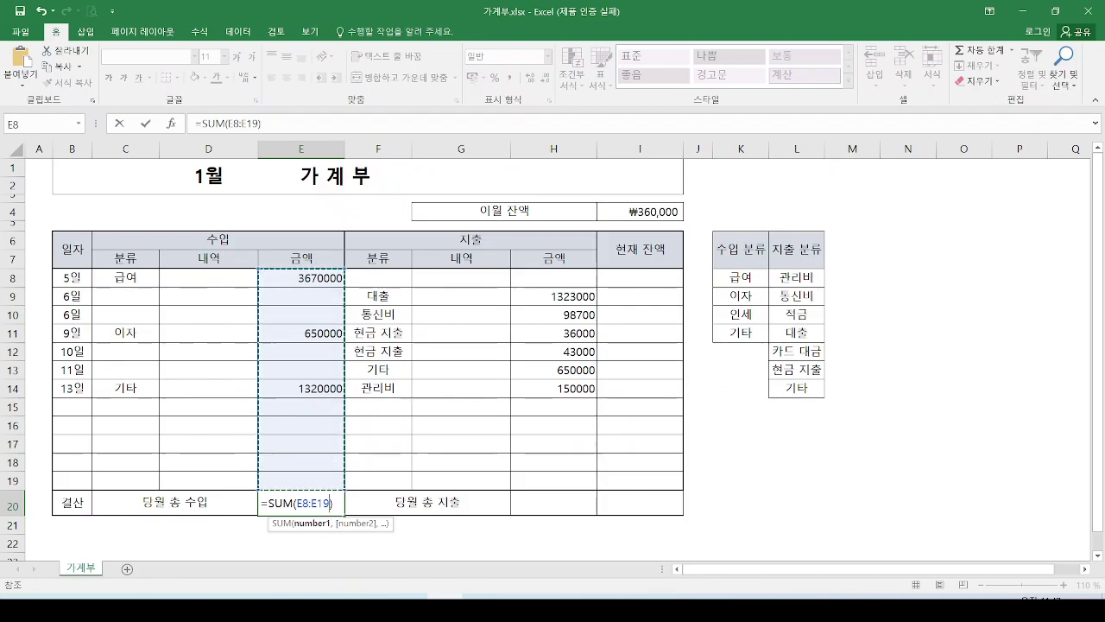
pyautogui.press('Return')
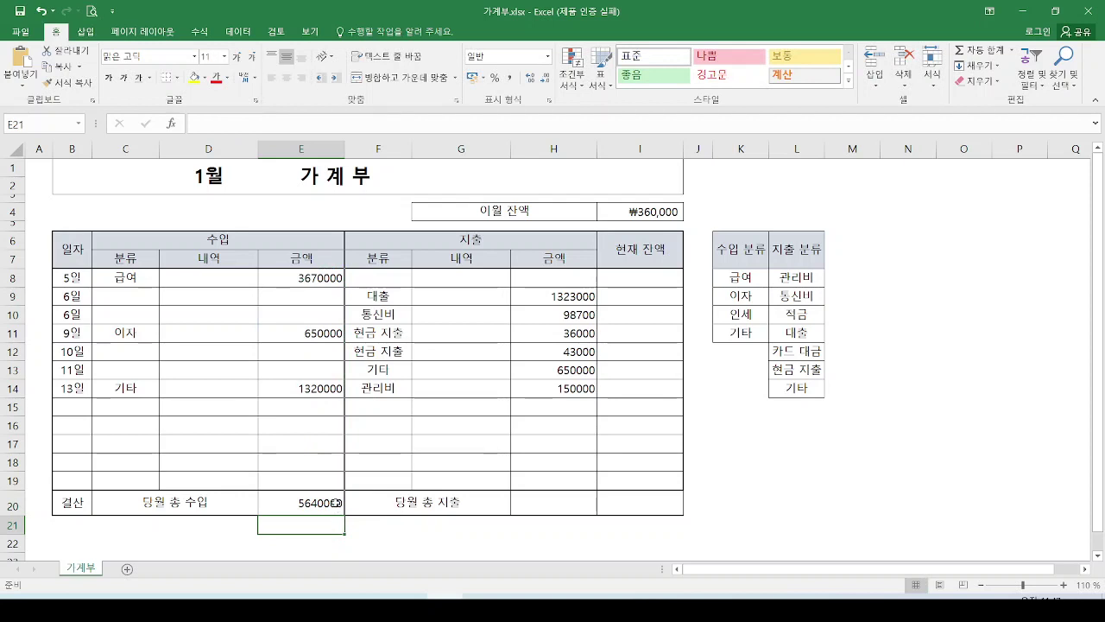
pyautogui.press('Up')
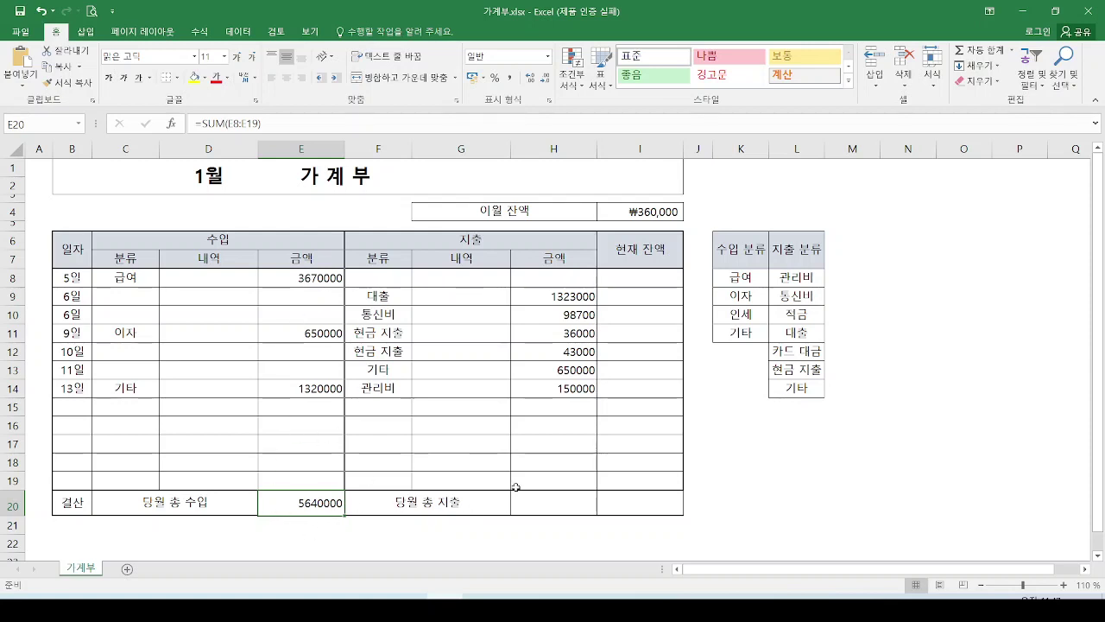
# Insert an AutoSum formula in the 당월 총 지출 cell H20
pyautogui.click(563, 505)
pyautogui.moveTo(490, 206)
pyautogui.mouseDown()
pyautogui.moveTo(511, 245)
pyautogui.moveTo(561, 259)
pyautogui.moveTo(550, 242)
pyautogui.moveTo(552, 490)
pyautogui.mouseUp()
pyautogui.moveTo(945, 34)
pyautogui.mouseDown()
pyautogui.moveTo(990, 93)
pyautogui.moveTo(950, 82)
pyautogui.mouseUp()
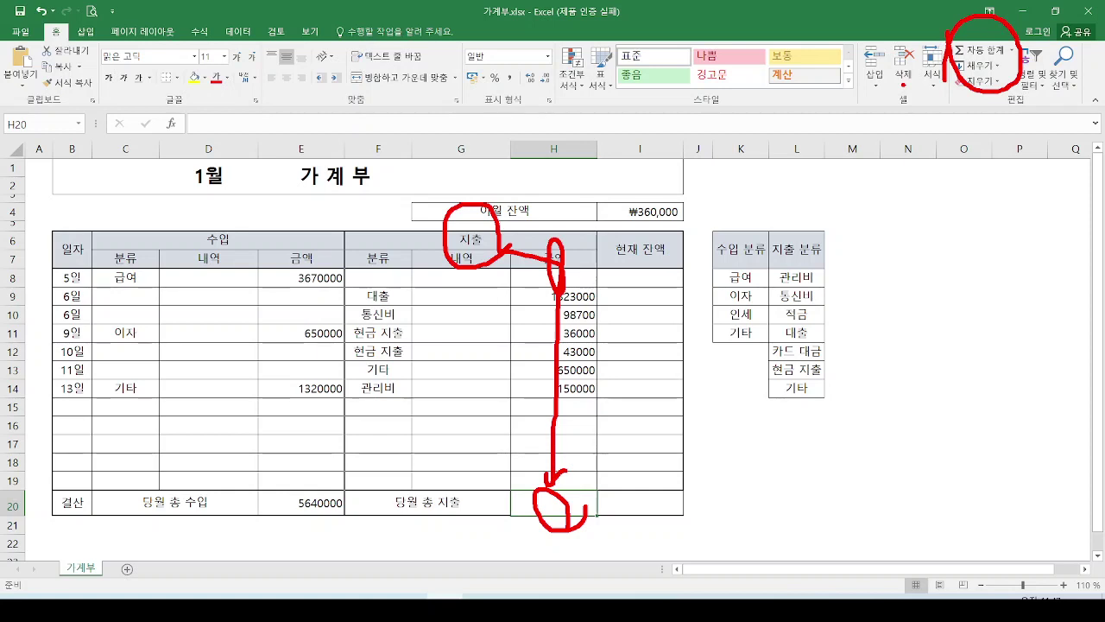
pyautogui.press('Escape')
pyautogui.moveTo(545, 489); pyautogui.dragTo(581, 444)
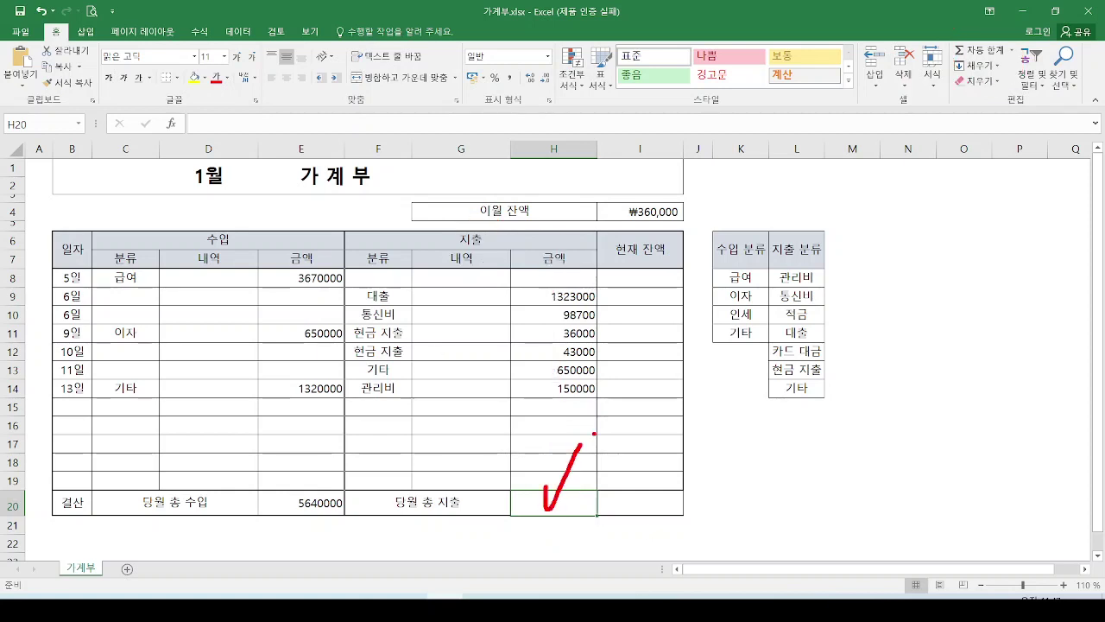
pyautogui.press('Escape')
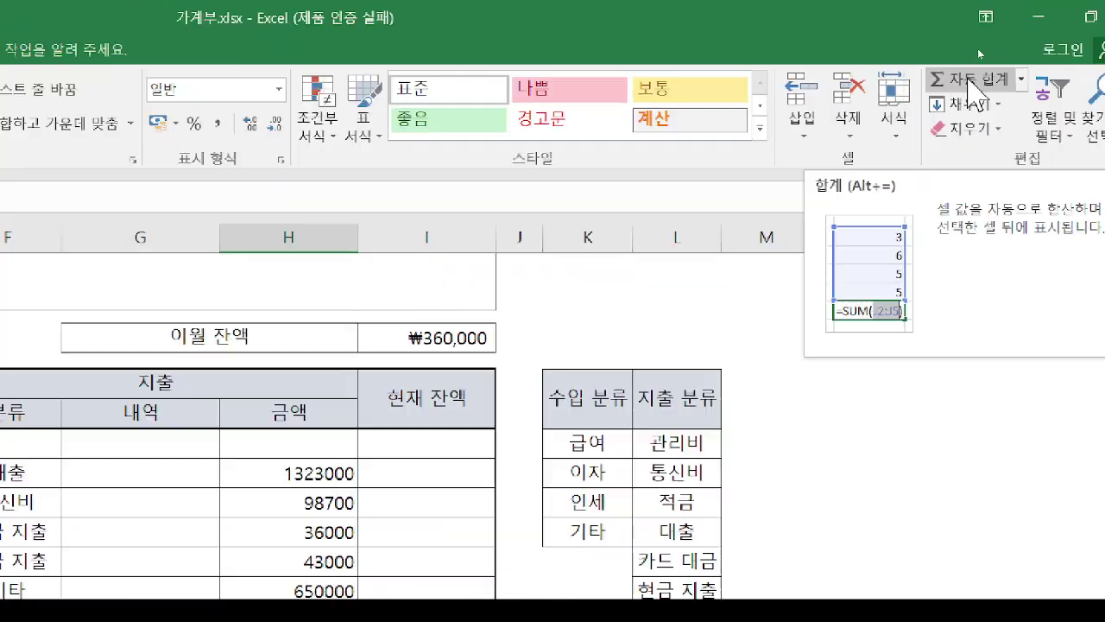
pyautogui.click(969, 81)
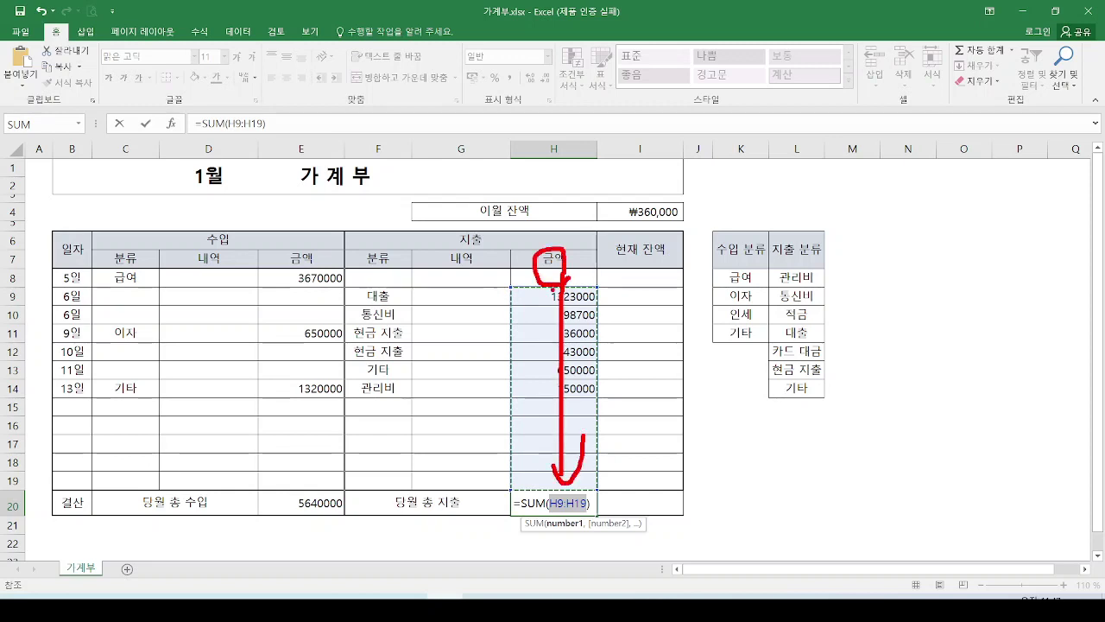
pyautogui.press('Escape')
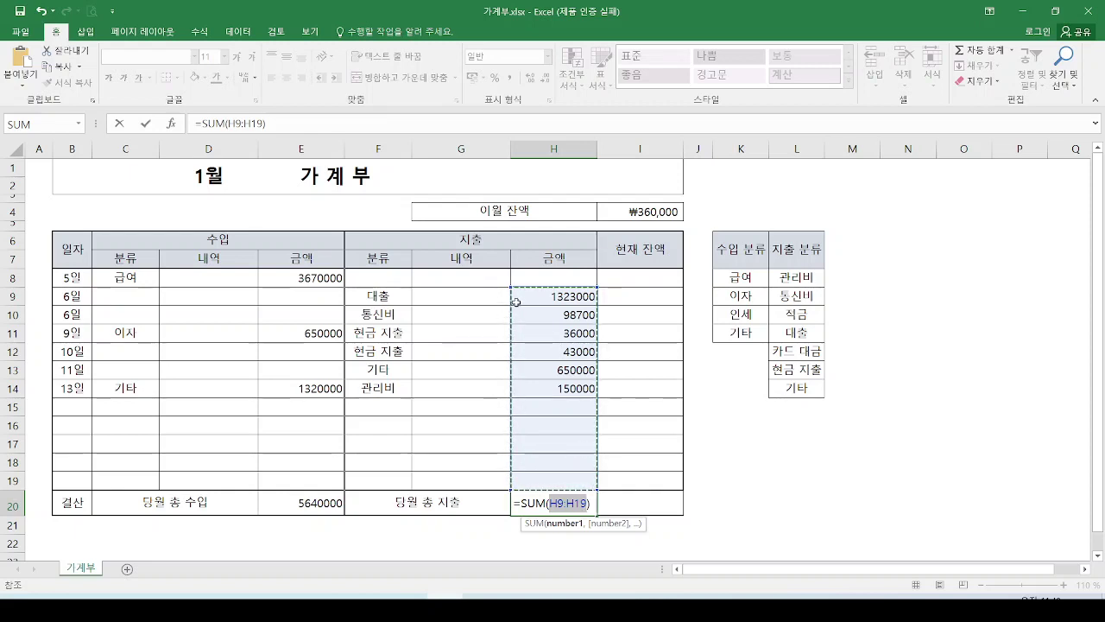
# Set the expense total's SUM range to H8:H19 and confirm the formula in H20
pyautogui.moveTo(526, 276); pyautogui.dragTo(526, 428)
pyautogui.moveTo(534, 479); pyautogui.dragTo(533, 480)
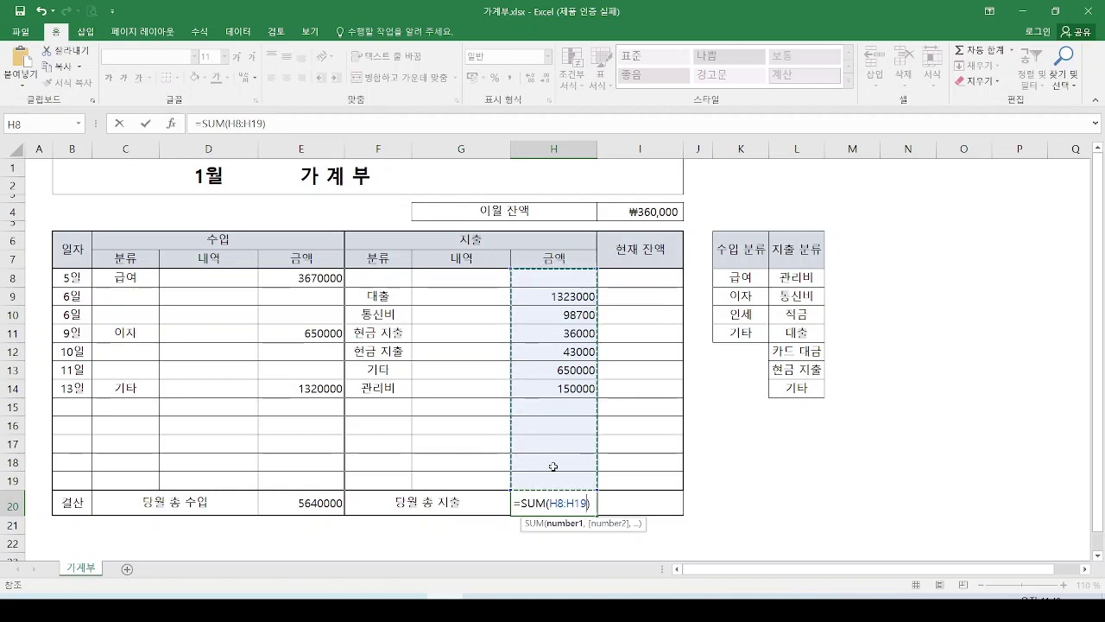
pyautogui.press('Return')
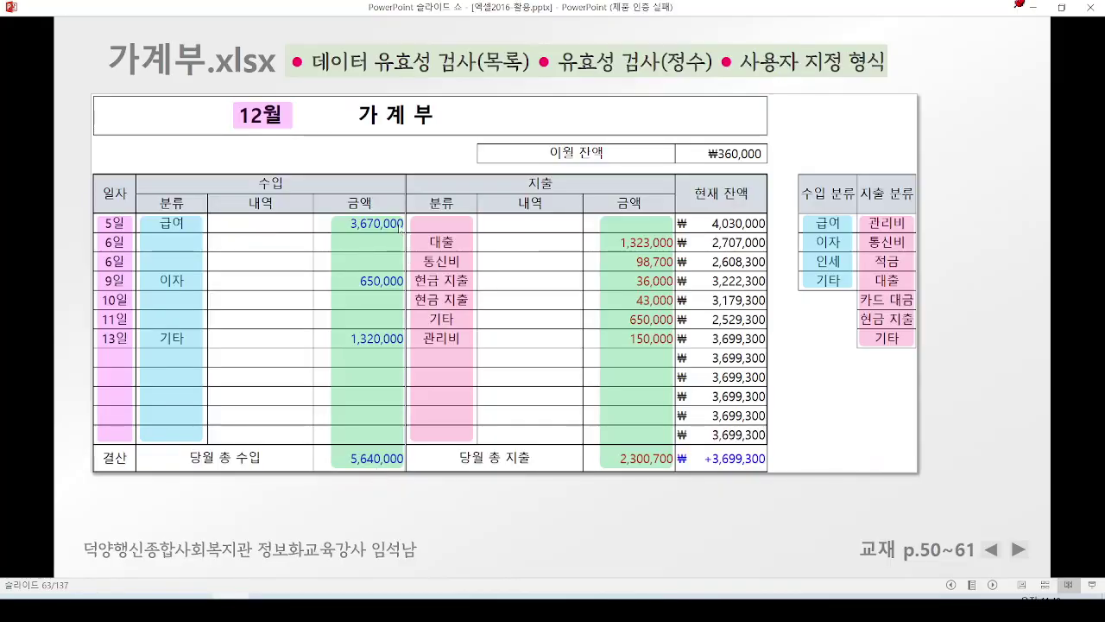
# Switch to the PowerPoint slide and examine how the income and expense 금액 columns, including their totals, are formatted
pyautogui.moveTo(402, 216)
pyautogui.mouseDown()
pyautogui.moveTo(428, 368)
pyautogui.moveTo(399, 464)
pyautogui.mouseUp()
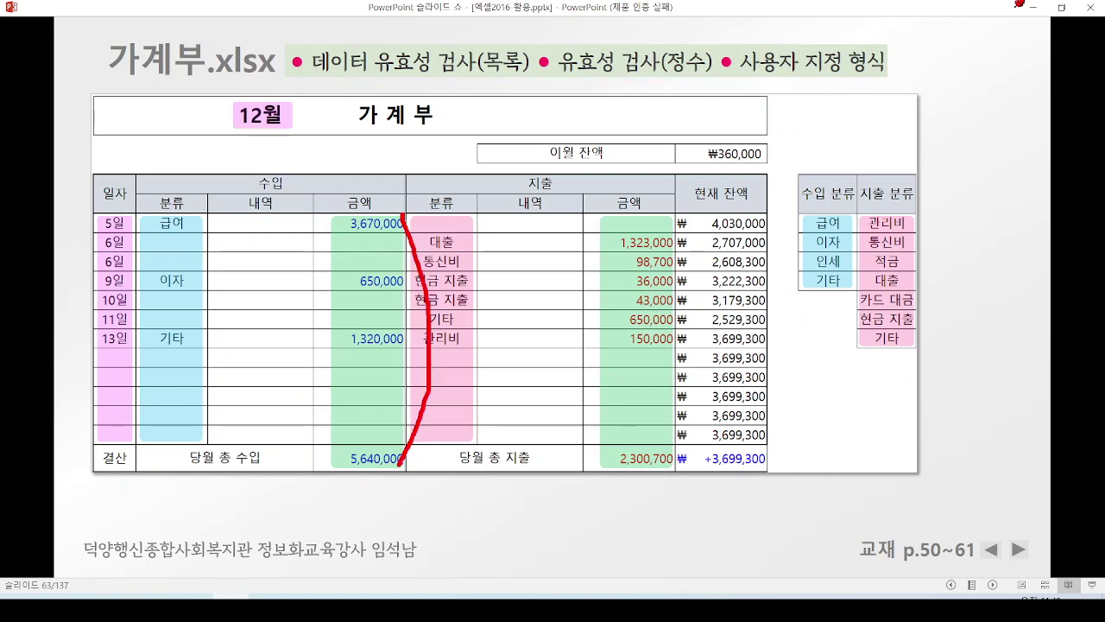
pyautogui.moveTo(669, 226); pyautogui.dragTo(666, 476)
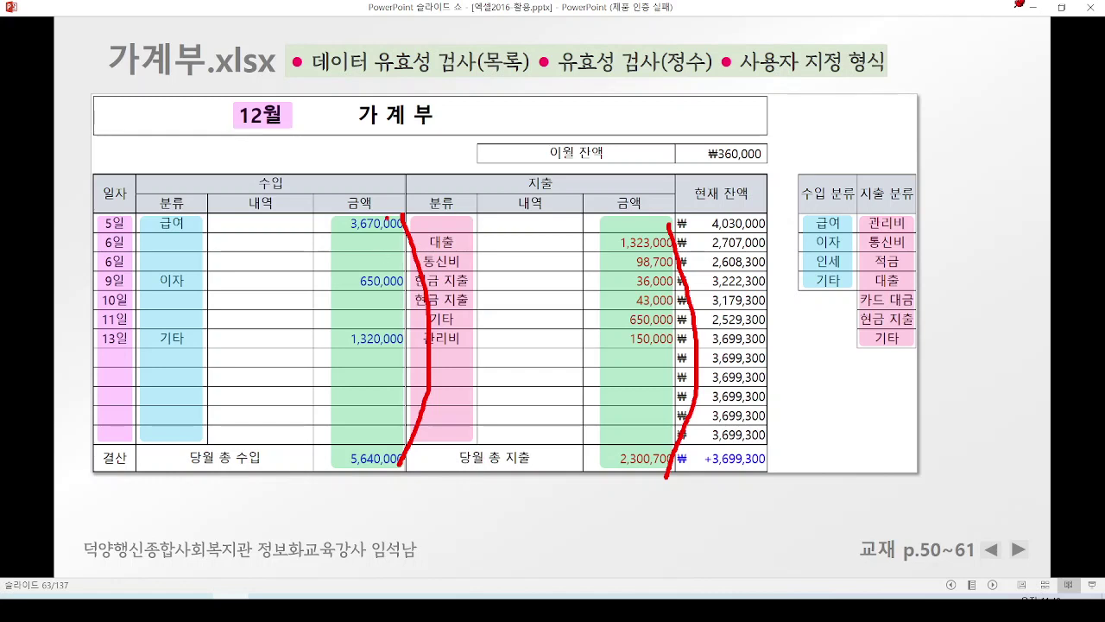
pyautogui.moveTo(385, 218); pyautogui.dragTo(370, 511)
pyautogui.moveTo(673, 211); pyautogui.dragTo(644, 469)
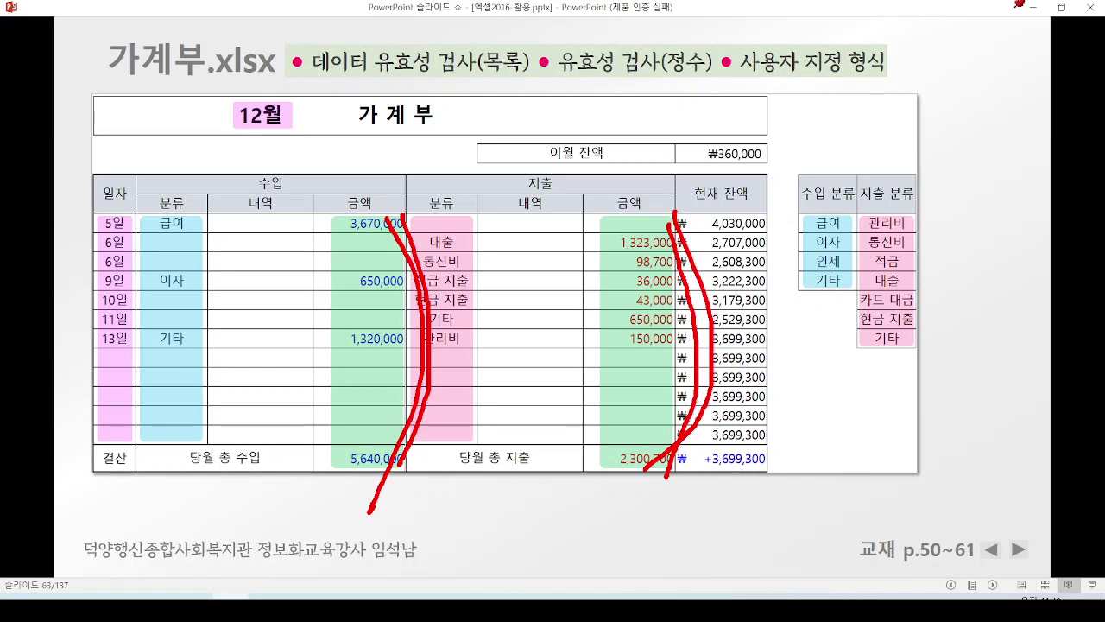
pyautogui.press('e')
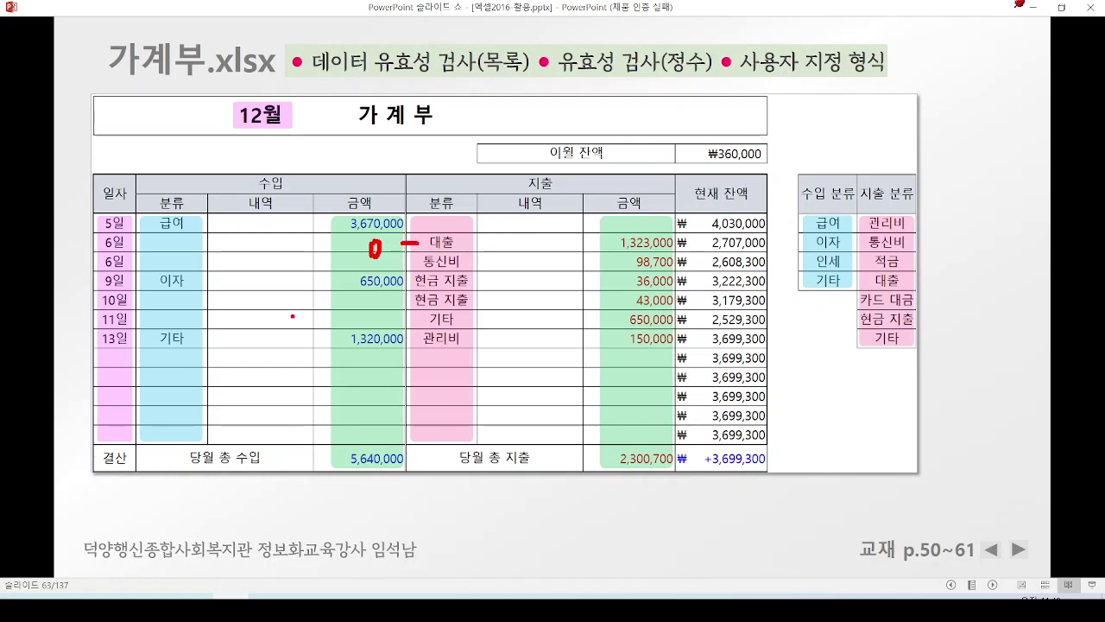
pyautogui.press('e')
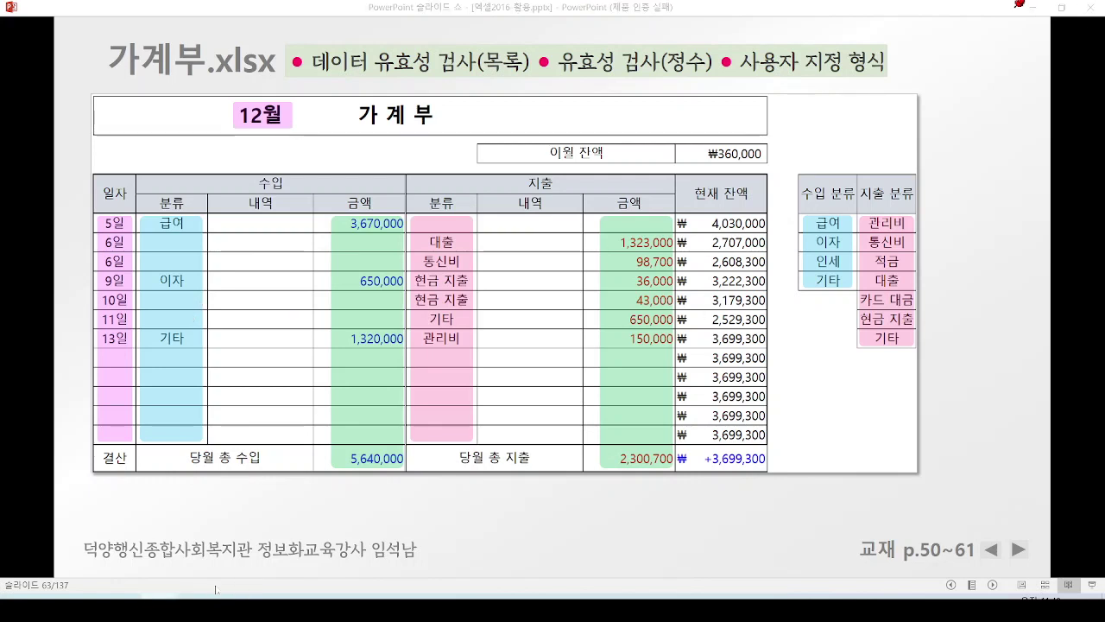
# Shrink the PowerPoint slide window, place it beside the Notepad window, and compare the two 금액 columns on the slide
pyautogui.click(1062, 7)
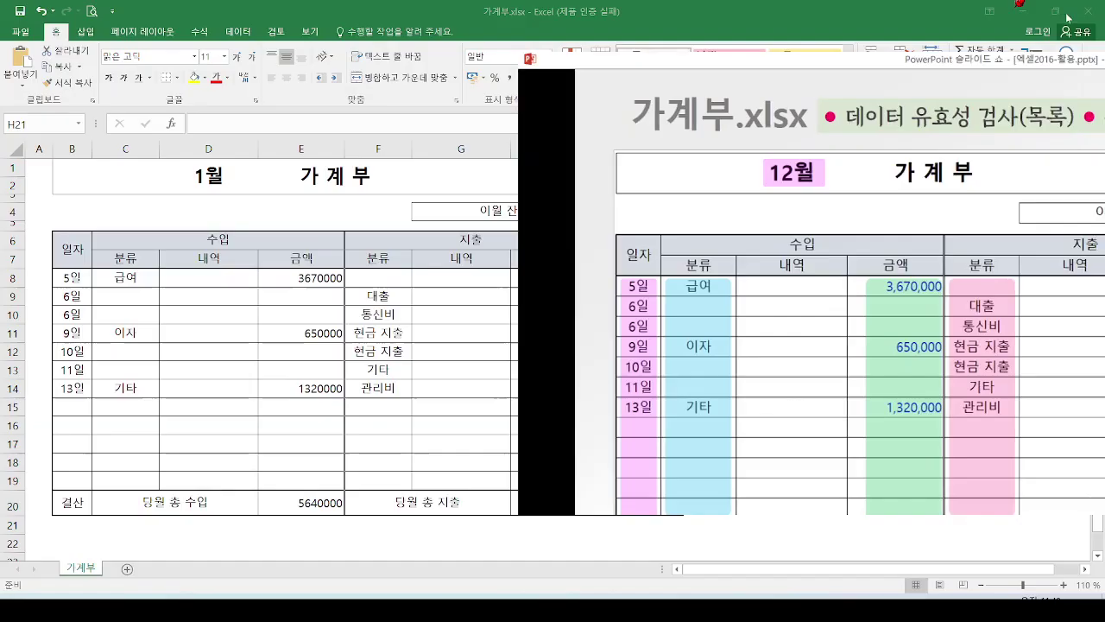
pyautogui.moveTo(820, 86); pyautogui.dragTo(270, 59)
pyautogui.click(743, 207)
pyautogui.moveTo(199, 223)
pyautogui.mouseDown()
pyautogui.moveTo(136, 219)
pyautogui.moveTo(229, 239)
pyautogui.moveTo(209, 223)
pyautogui.mouseUp()
pyautogui.moveTo(276, 291)
pyautogui.mouseDown()
pyautogui.moveTo(366, 213)
pyautogui.moveTo(377, 221)
pyautogui.mouseUp()
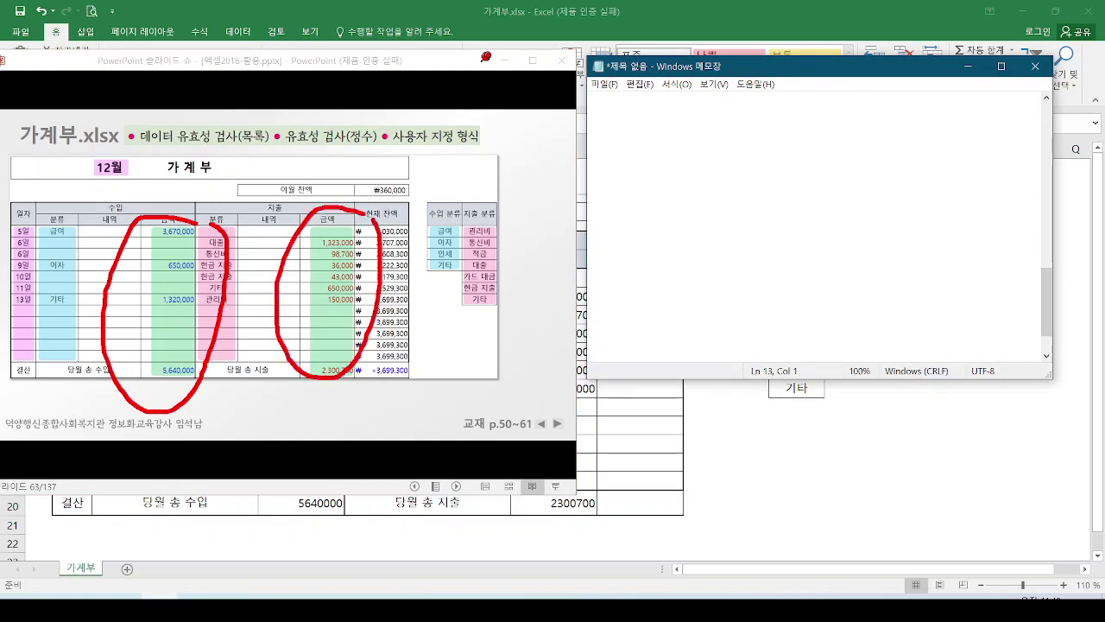
pyautogui.press('Escape')
# Clear all the old text from the Notepad note and write the heading "글자 색상" at 70% zoom
pyautogui.press('Up')
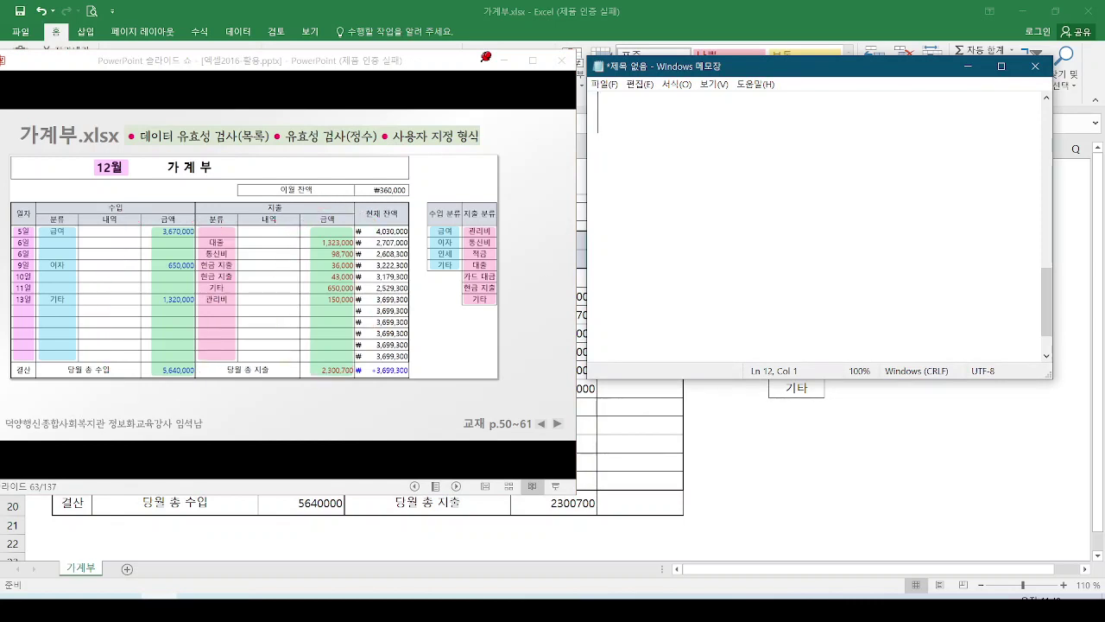
pyautogui.hotkey('ctrl', '-')
pyautogui.hotkey('ctrl', '-')
pyautogui.hotkey('ctrl', '-')
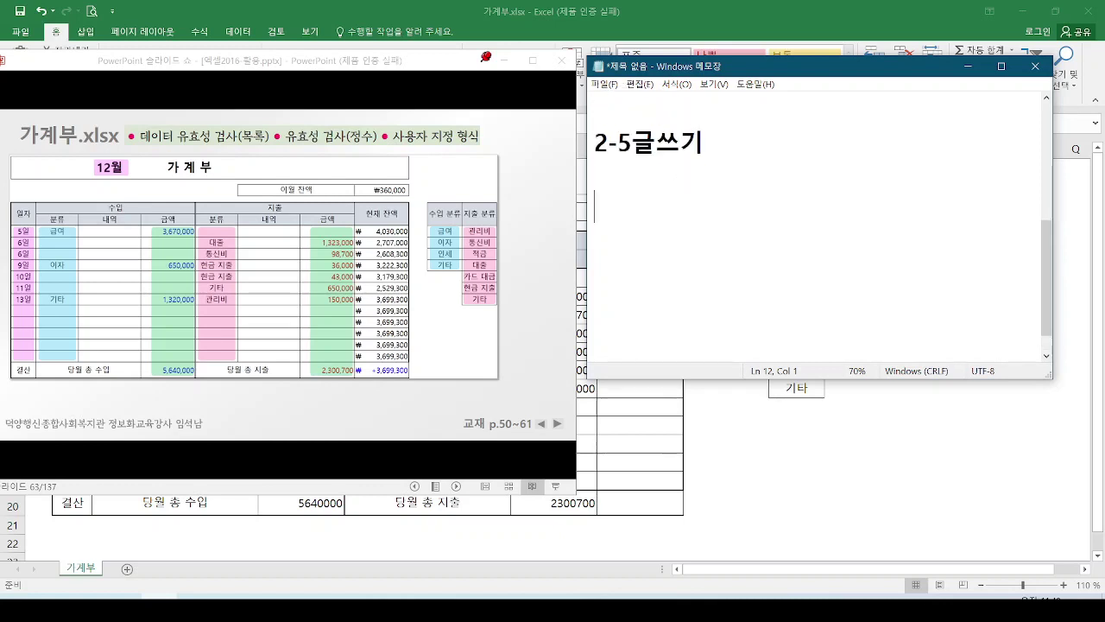
pyautogui.hotkey('ctrl', 'a')
pyautogui.press('Delete')
pyautogui.write('글')
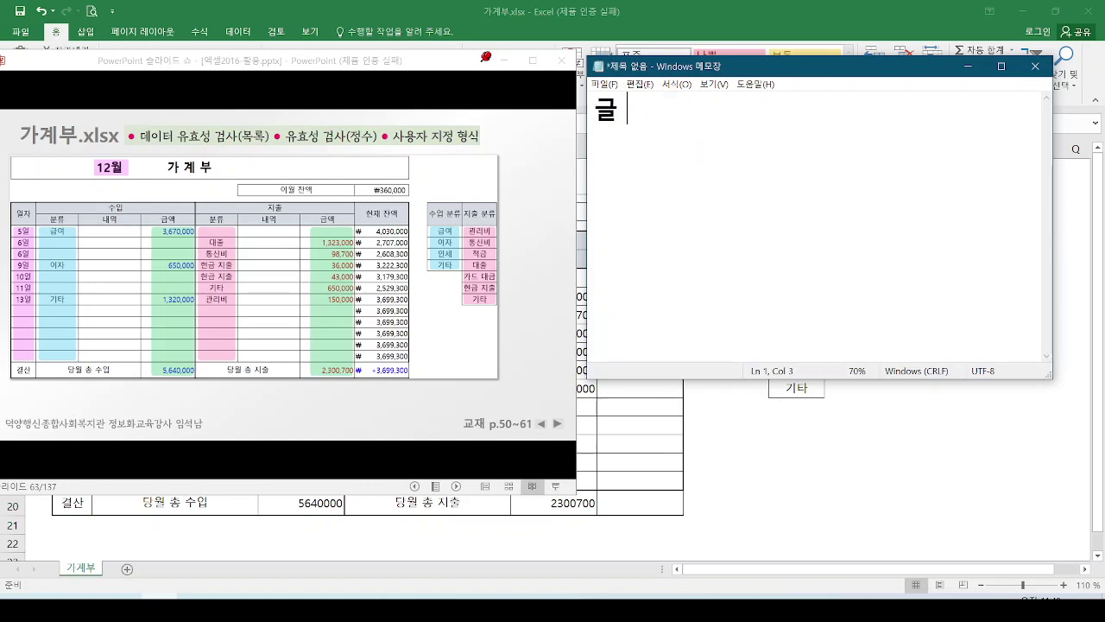
pyautogui.write('자 새색상')
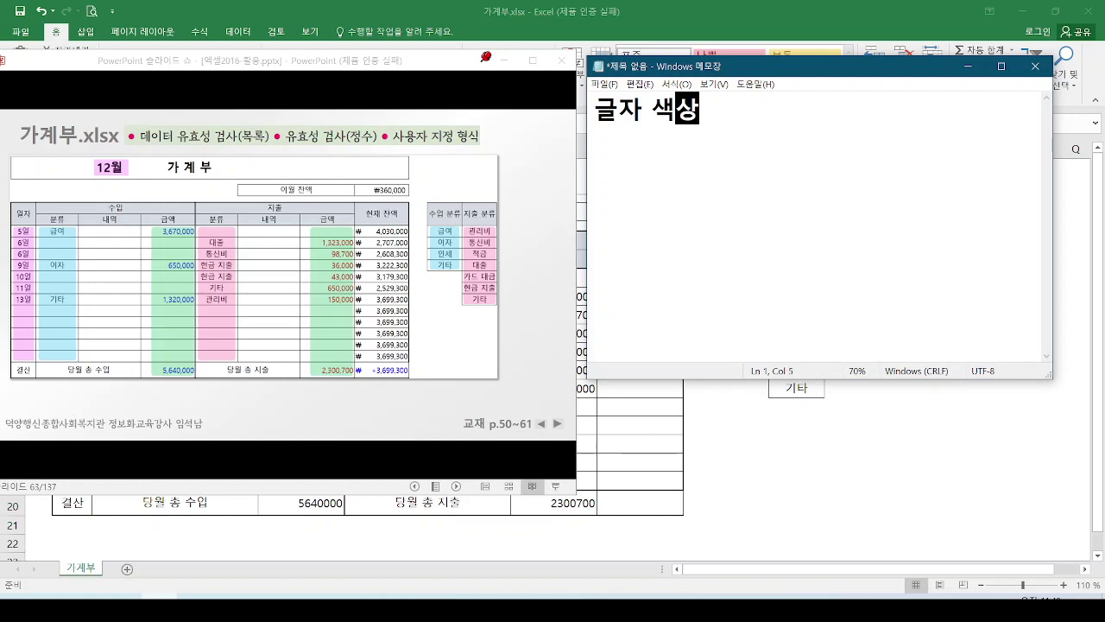
pyautogui.press('Return')
pyautogui.write('ㅅ상용ㅊ')
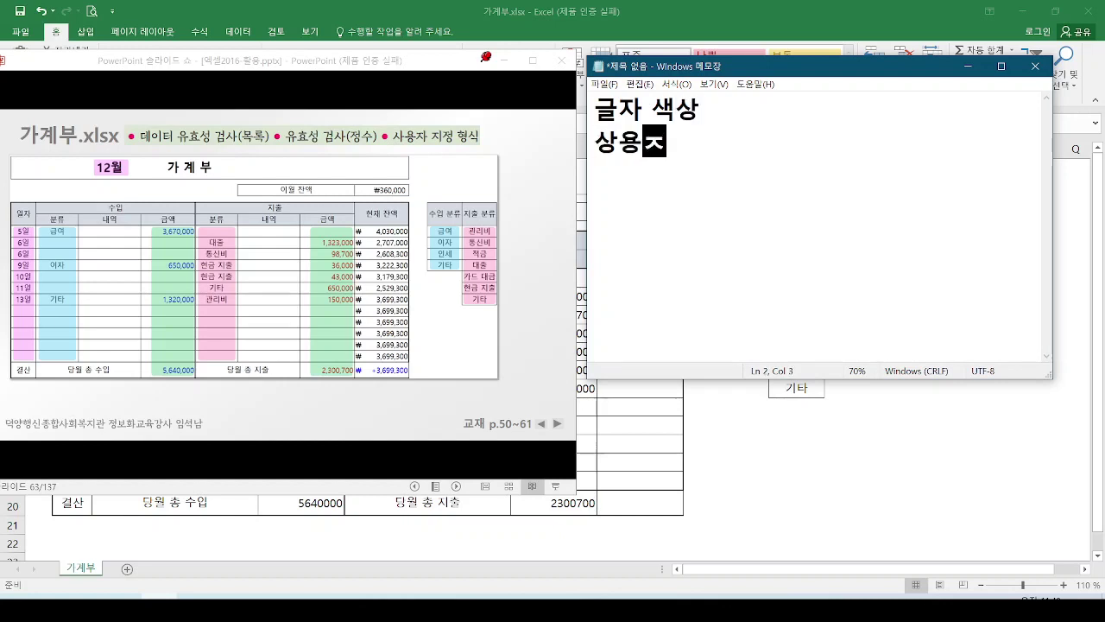
pyautogui.press('BackSpace')
pyautogui.press('BackSpace')
pyautogui.press('BackSpace')
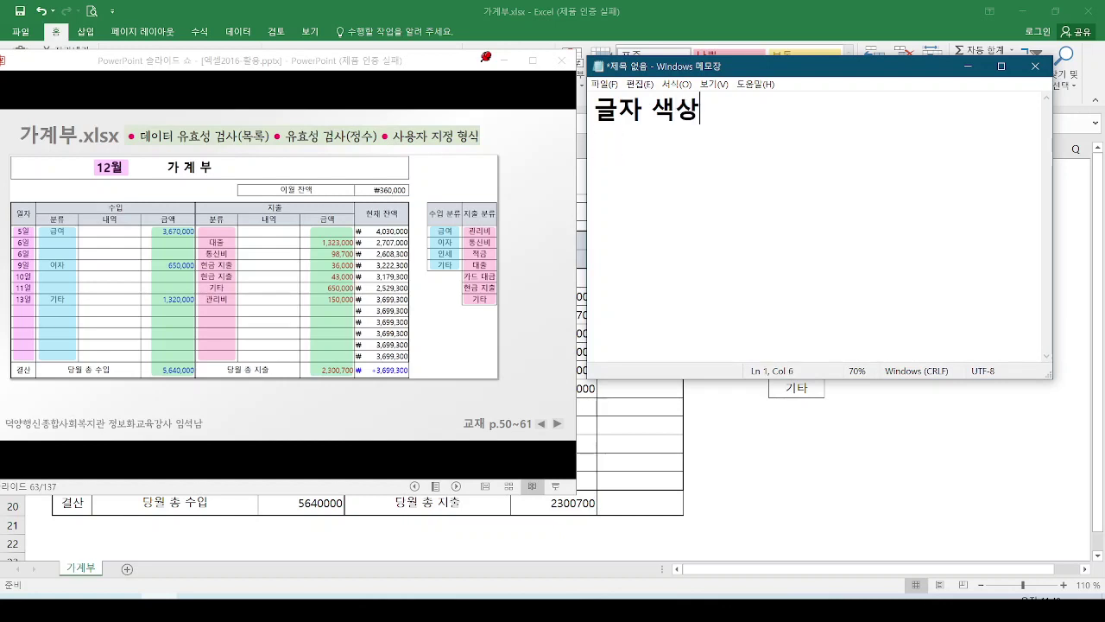
# Extend the note's heading with "> 사용자지정" after "글자 색상"
pyautogui.write('> 사용지')
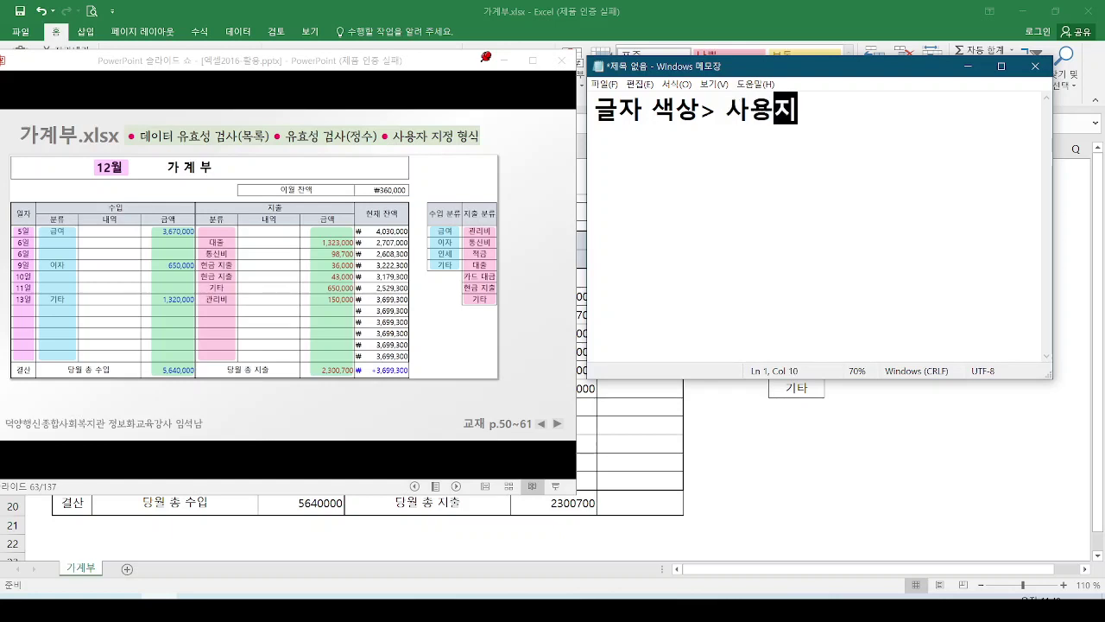
pyautogui.press('BackSpace')
pyautogui.write('자지정')
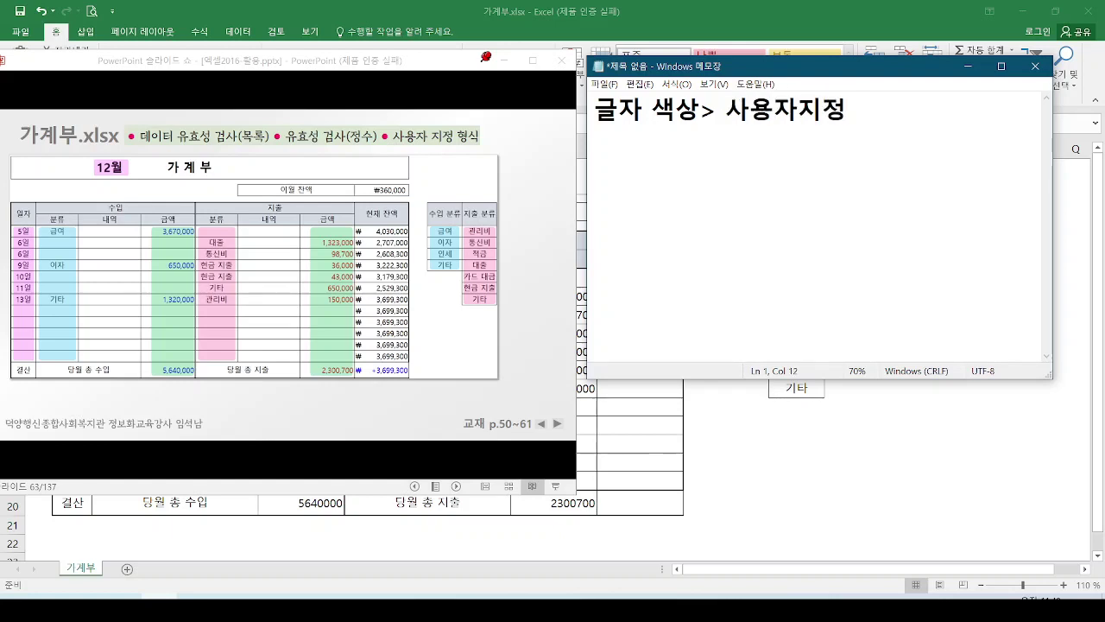
# Add the custom number format pattern "[글자색]#,##0" on a new line below the heading
pyautogui.press('Return')
pyautogui.write('[]')
pyautogui.press('Left')
pyautogui.write('글자색')
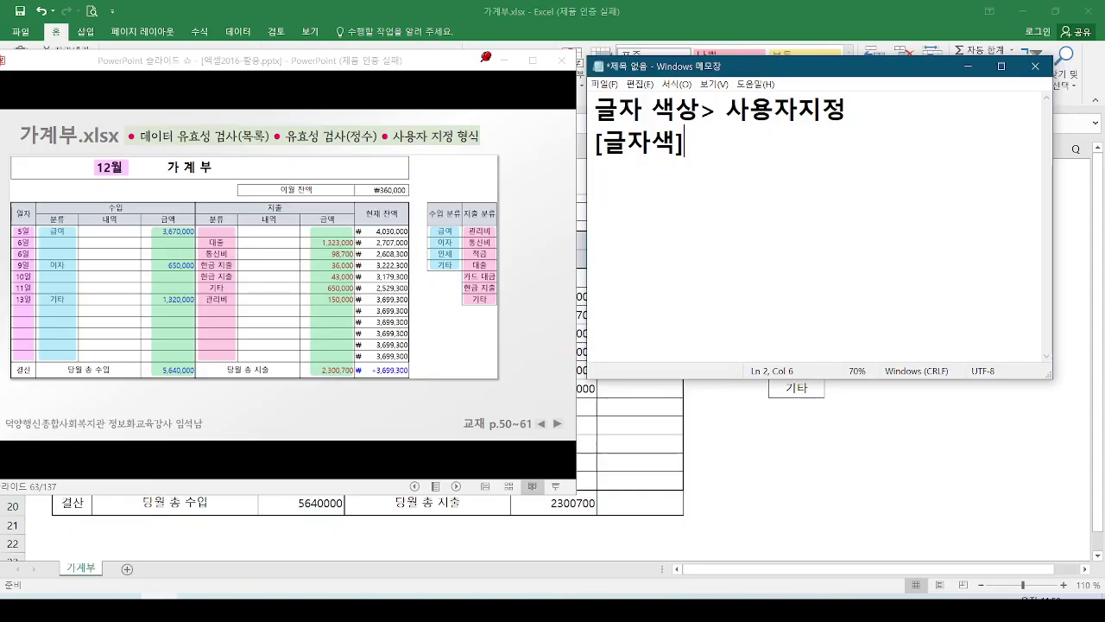
pyautogui.write('#,##0')
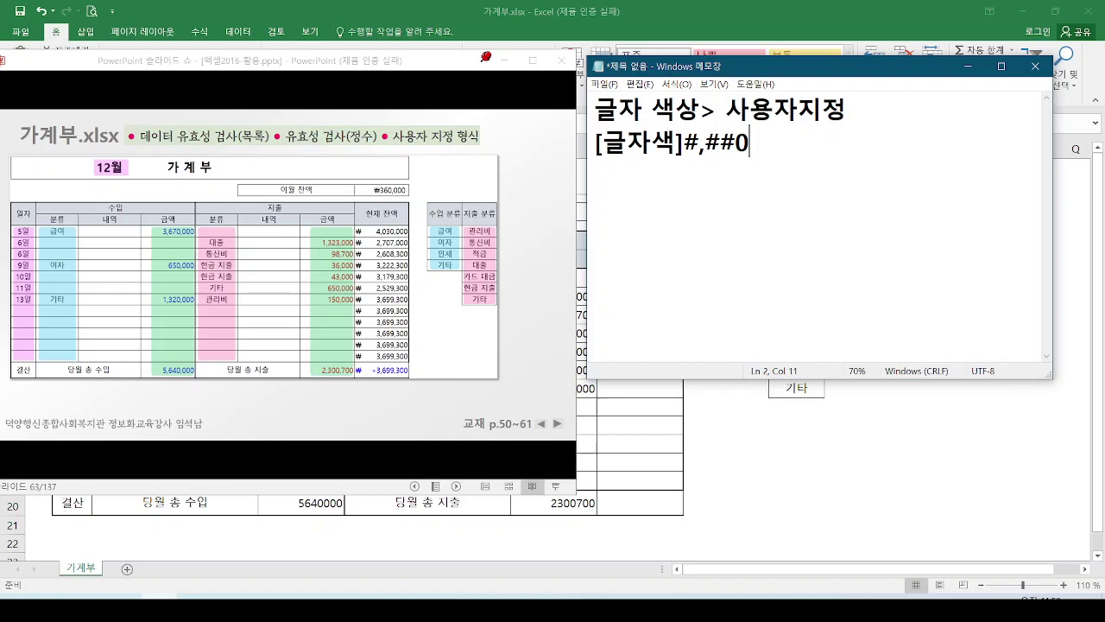
# Insert a line above the format pattern and start the section order with "양수;"
pyautogui.press('Home')
pyautogui.press('Return')
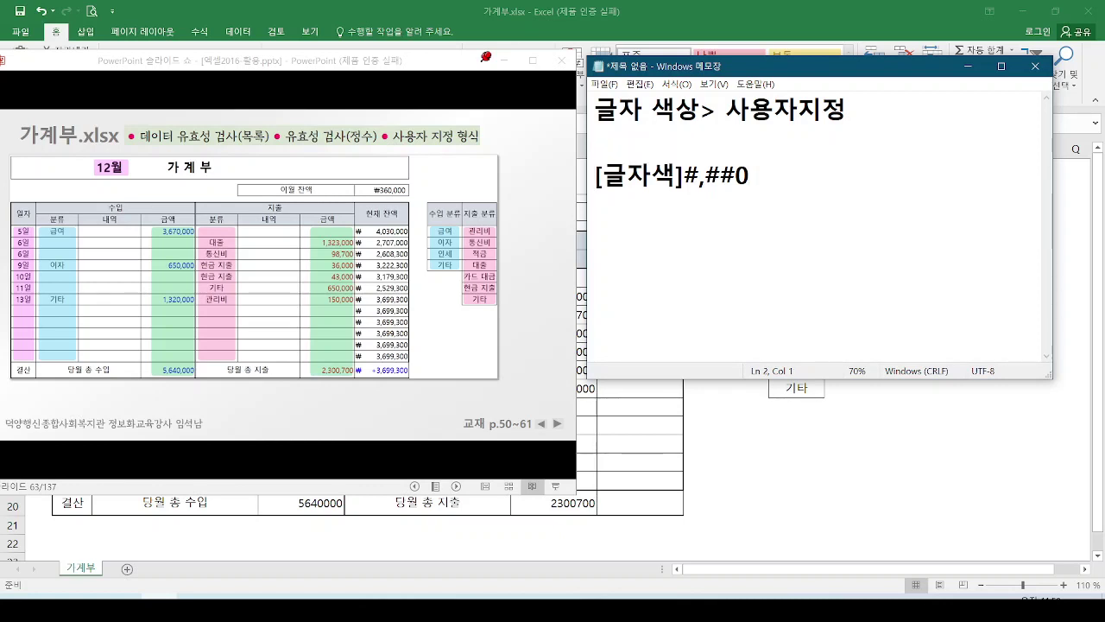
pyautogui.write('양수;')
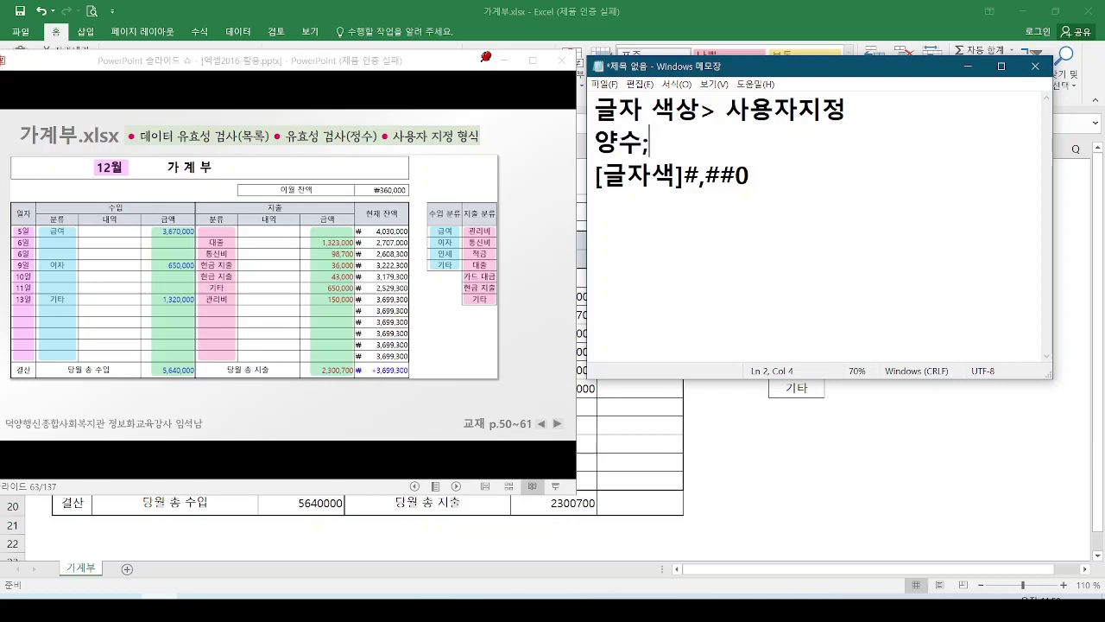
# Complete the second line of the note with the remaining format sections so it reads 양수;음수;0;문자
pyautogui.write('음수')
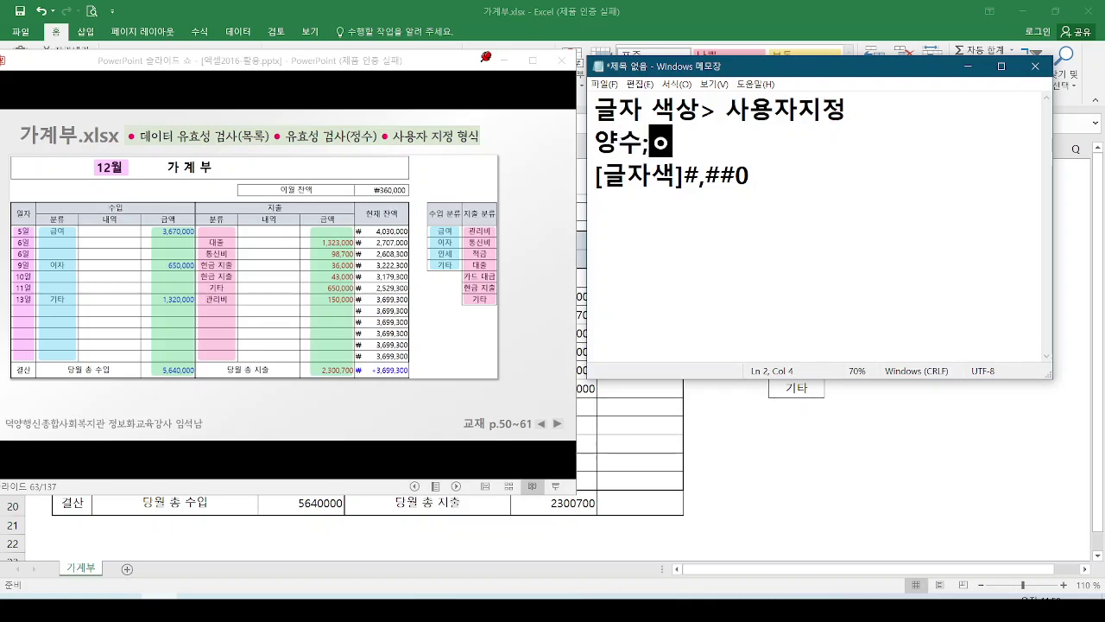
pyautogui.write(';0')
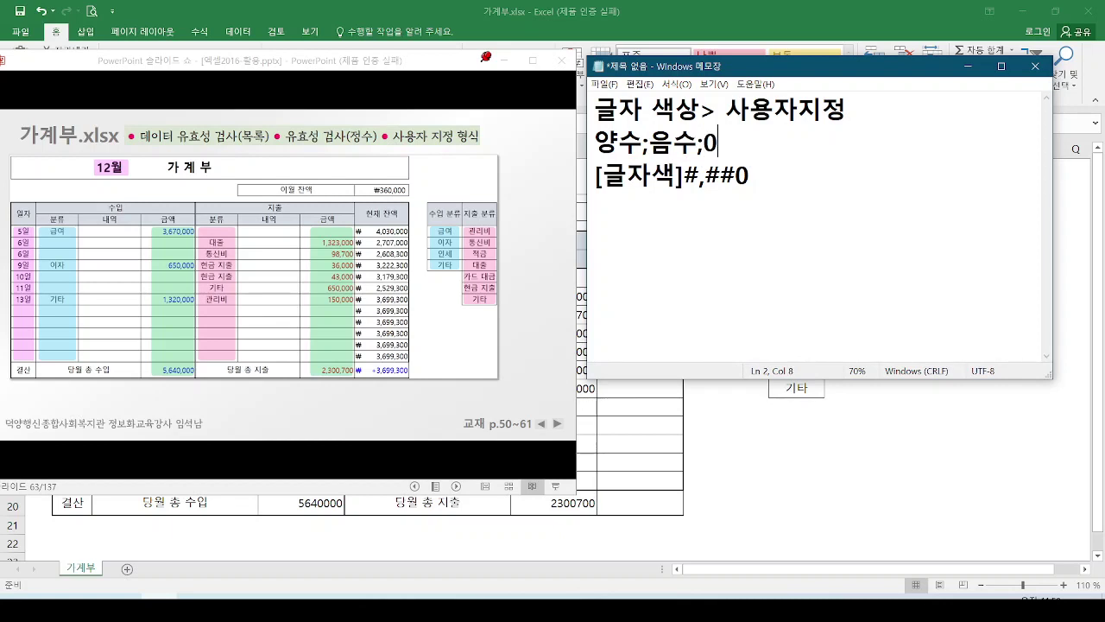
pyautogui.write(';문자')
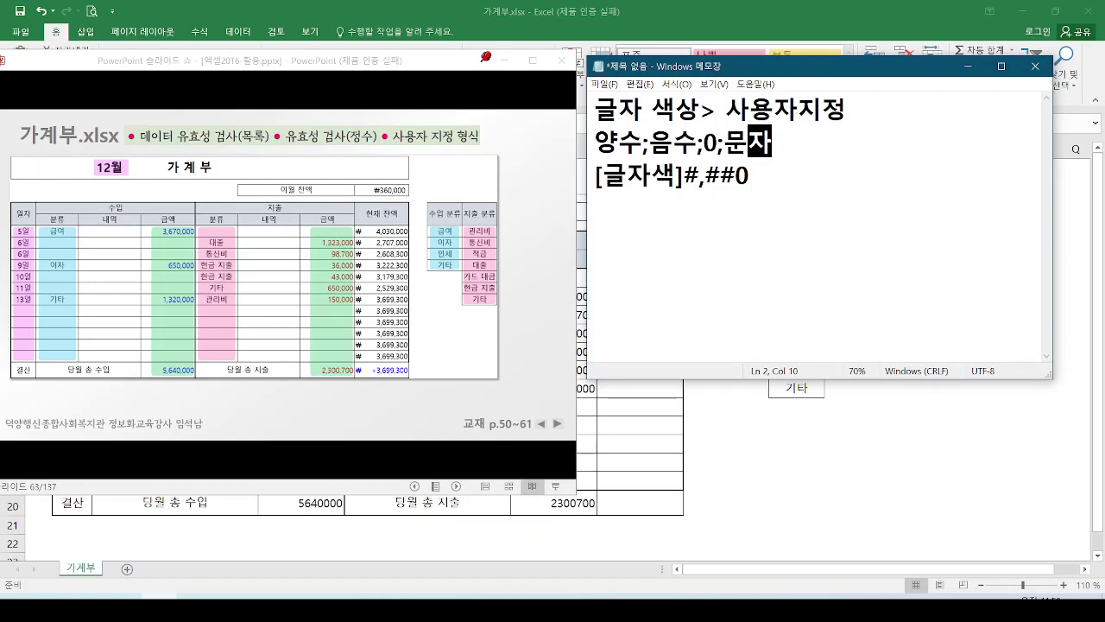
# Extend the sample format code on the note's third line to [글자색]#,##0;;-
pyautogui.click(750, 175)
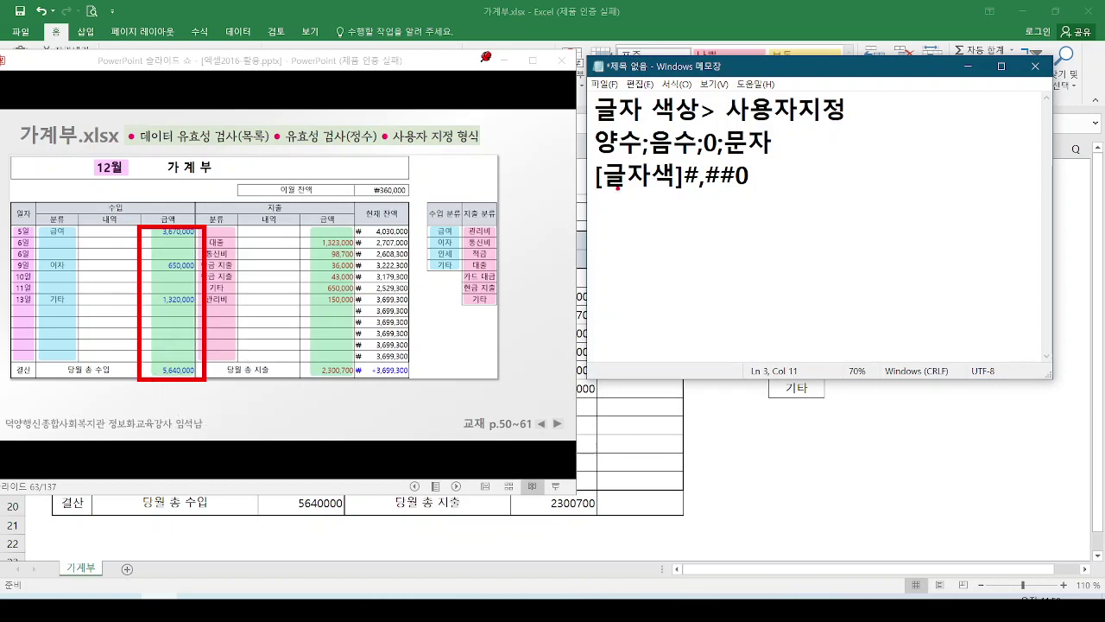
pyautogui.moveTo(593, 195)
pyautogui.mouseDown()
pyautogui.moveTo(651, 210)
pyautogui.moveTo(770, 202)
pyautogui.mouseUp()
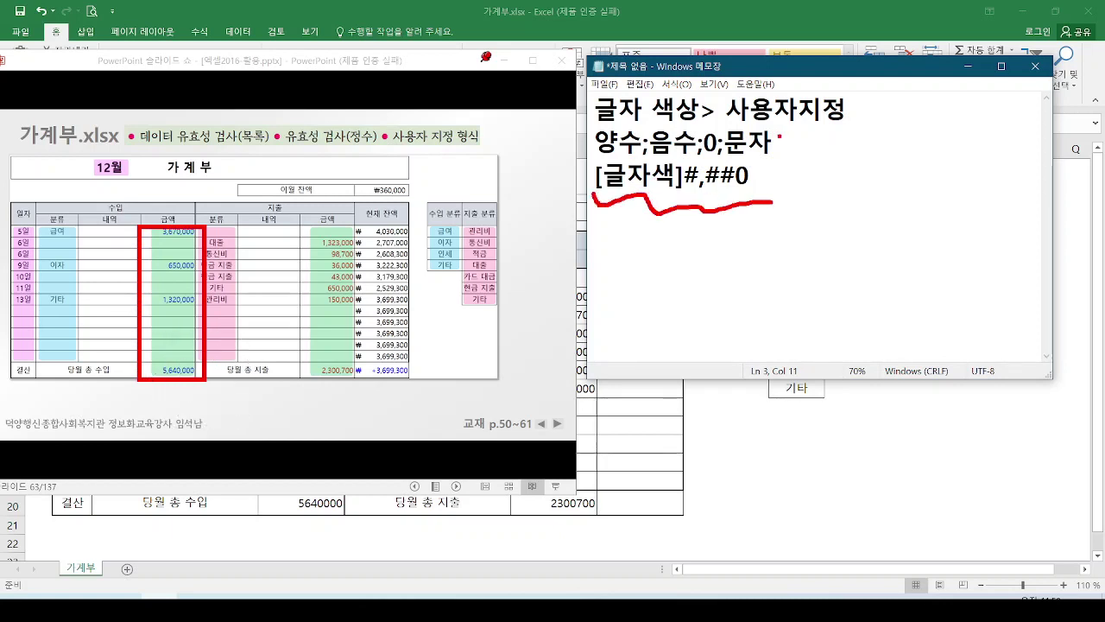
pyautogui.press('Escape')
pyautogui.moveTo(720, 220); pyautogui.dragTo(767, 220)
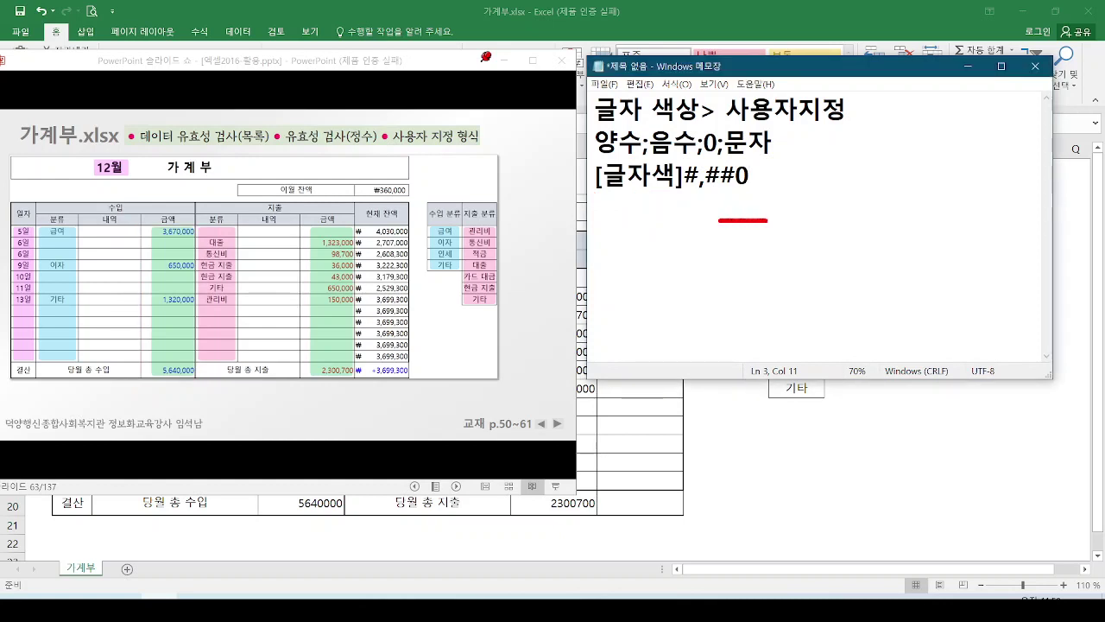
pyautogui.press('Escape')
pyautogui.write(';')
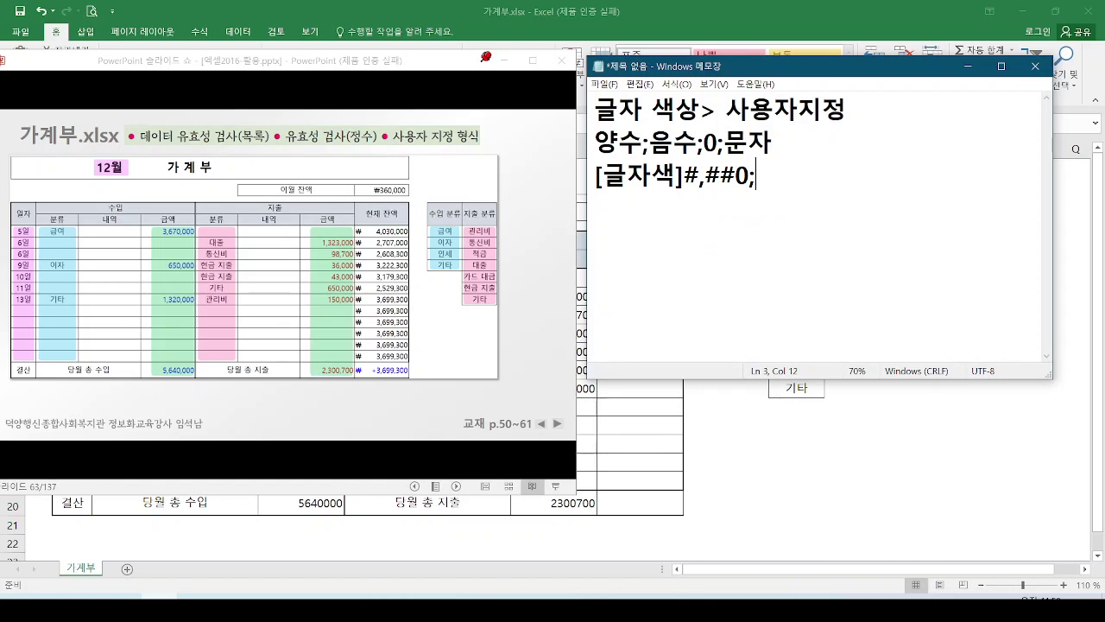
pyautogui.write(';')
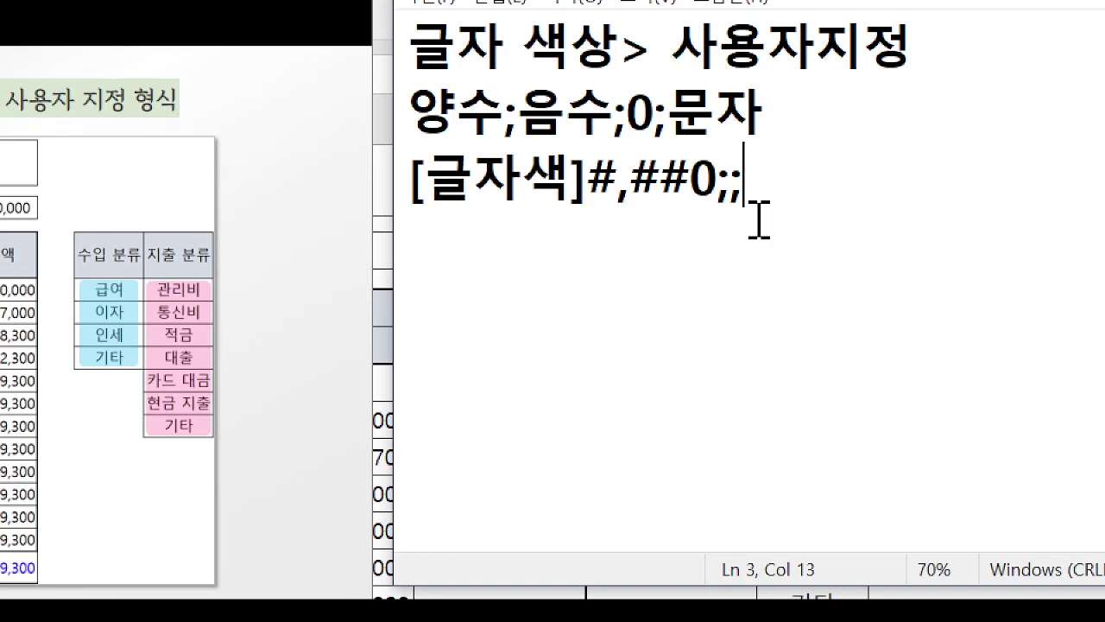
pyautogui.write('-')
# Duplicate the sample code on a new line and replace its colour name with 파랑, giving [파랑]#,##0;;-
pyautogui.moveTo(779, 178); pyautogui.dragTo(397, 191)
pyautogui.hotkey('ctrl', 'c')
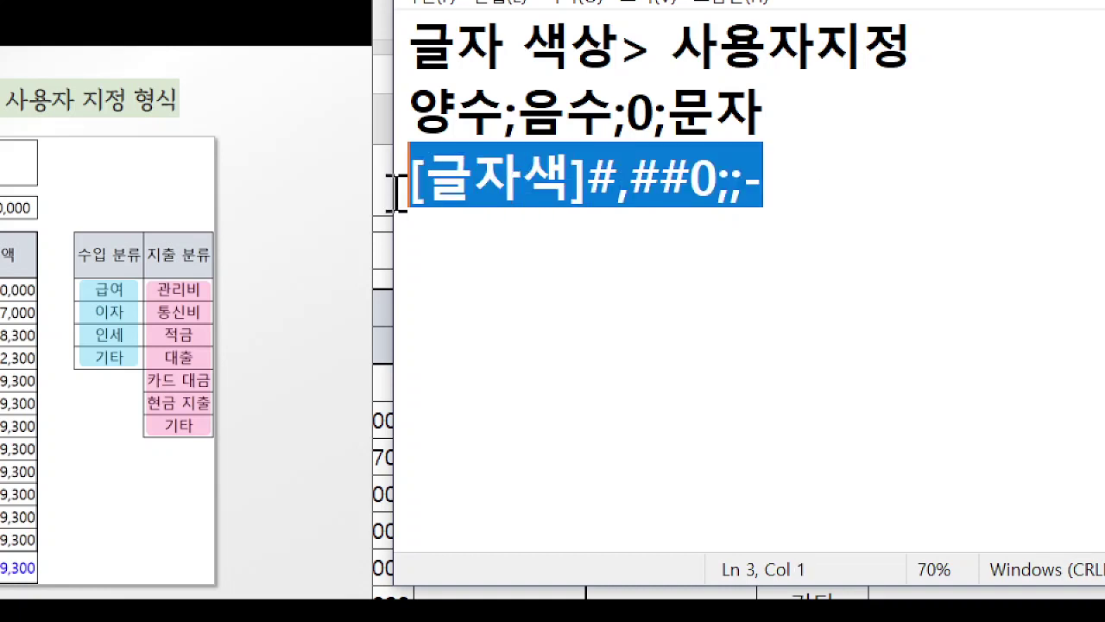
pyautogui.click(790, 189)
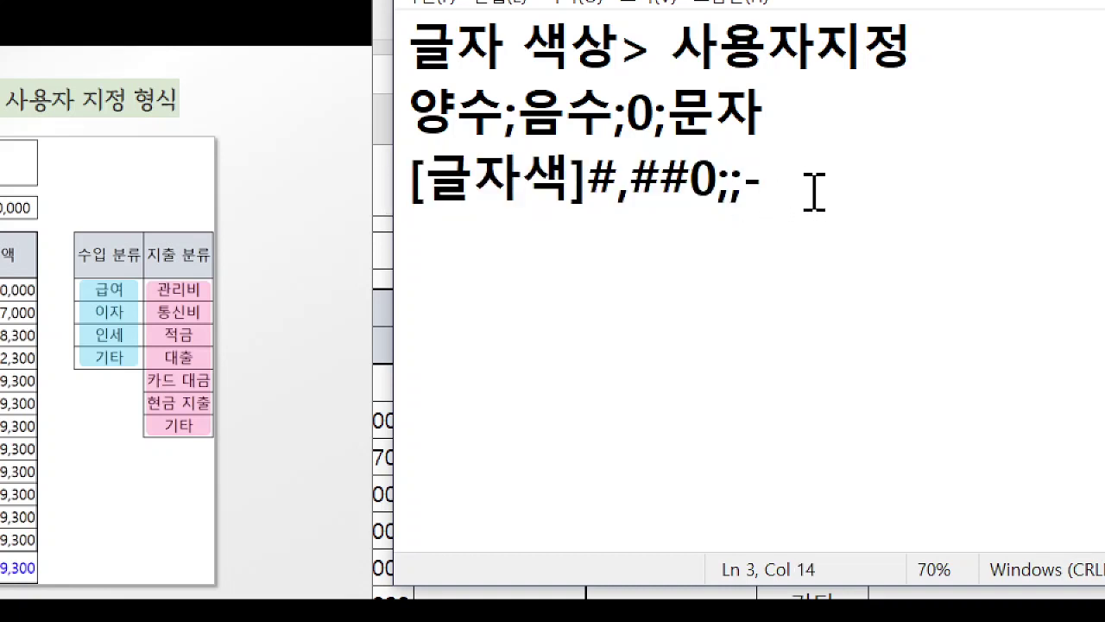
pyautogui.press('Return')
pyautogui.hotkey('ctrl', 'v')
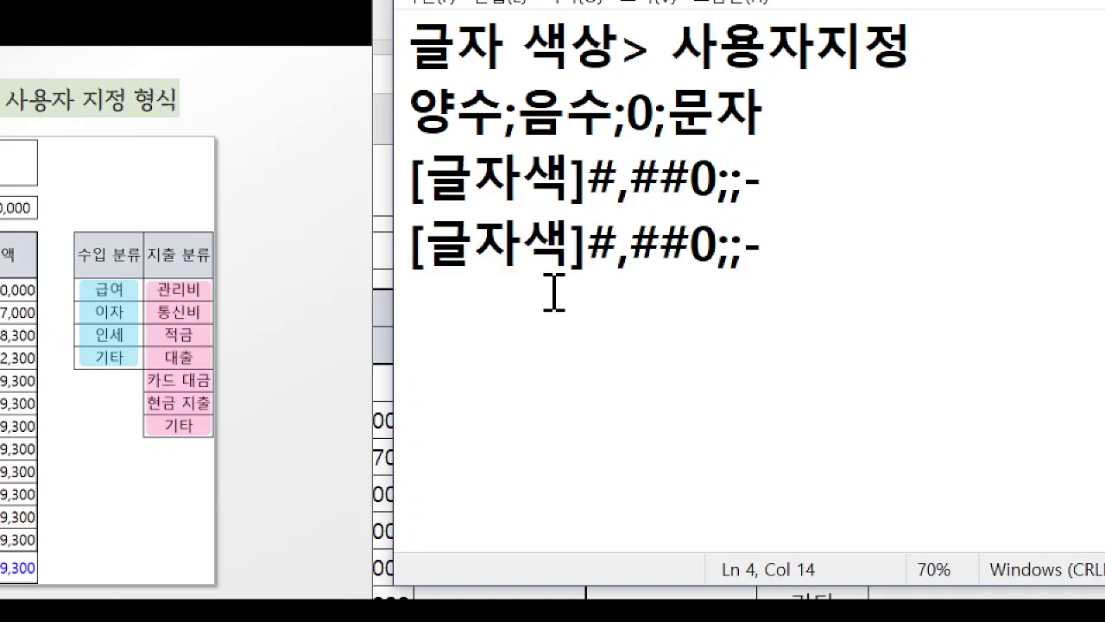
pyautogui.moveTo(571, 246); pyautogui.dragTo(472, 259)
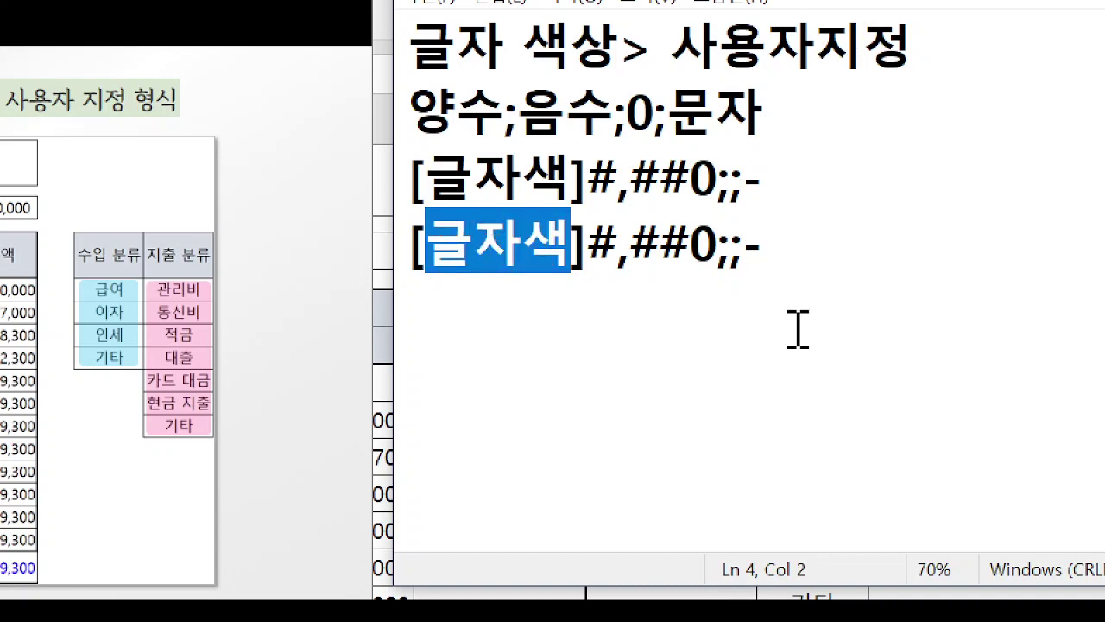
pyautogui.write('파랑')
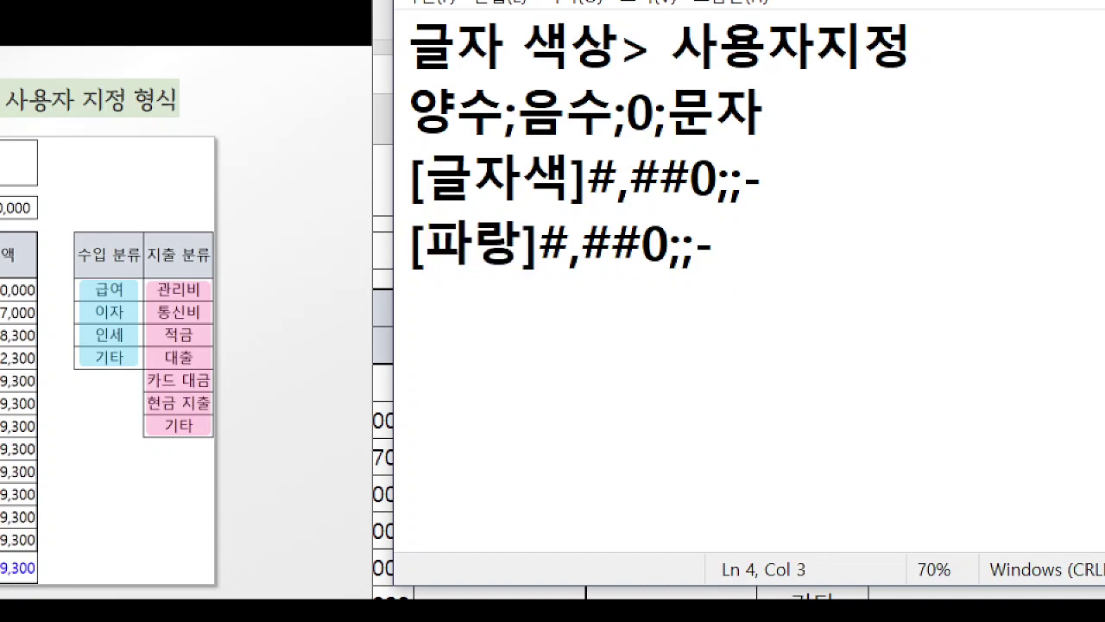
# Duplicate the 파랑 code on a new line and change its colour name to 빨강, giving [빨강]#,##0;;-
pyautogui.moveTo(725, 250); pyautogui.dragTo(388, 247)
pyautogui.click(792, 256)
pyautogui.press('Return')
pyautogui.write('[파랑]#,##0;;-')
pyautogui.click(524, 304)
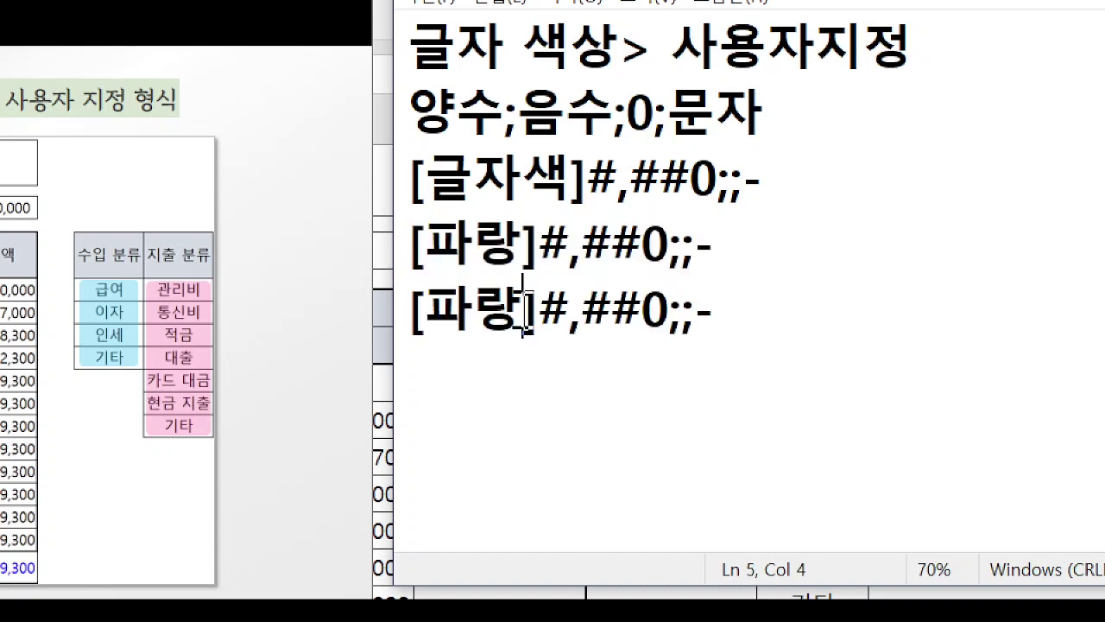
pyautogui.moveTo(524, 304); pyautogui.dragTo(434, 321)
pyautogui.write('ㅃ')
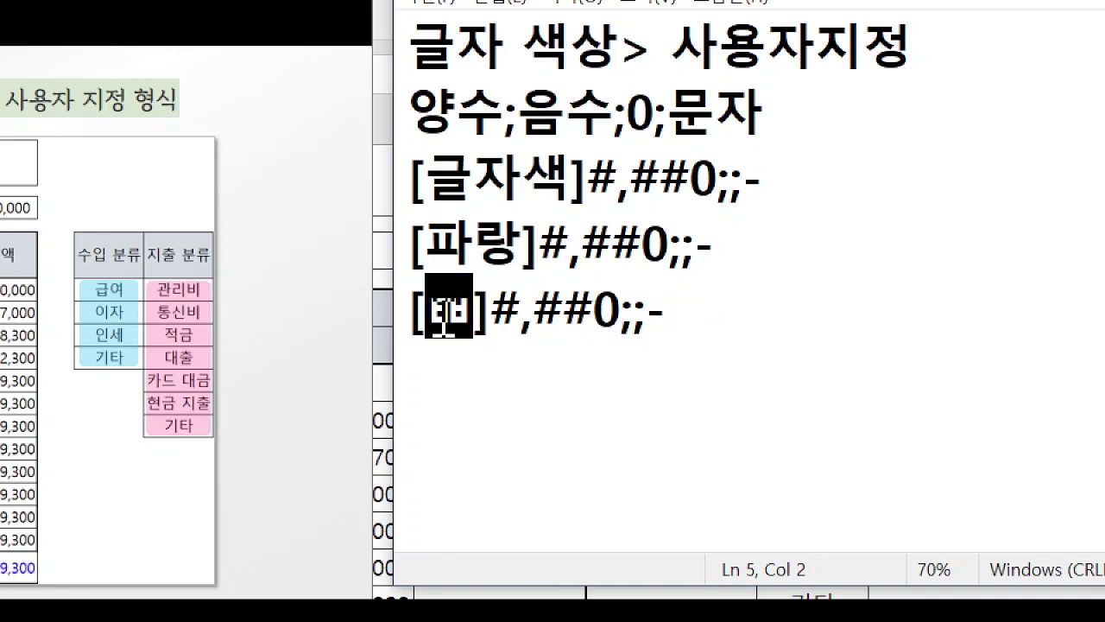
pyautogui.write('ㅏㄹㄱㅏㅇ')
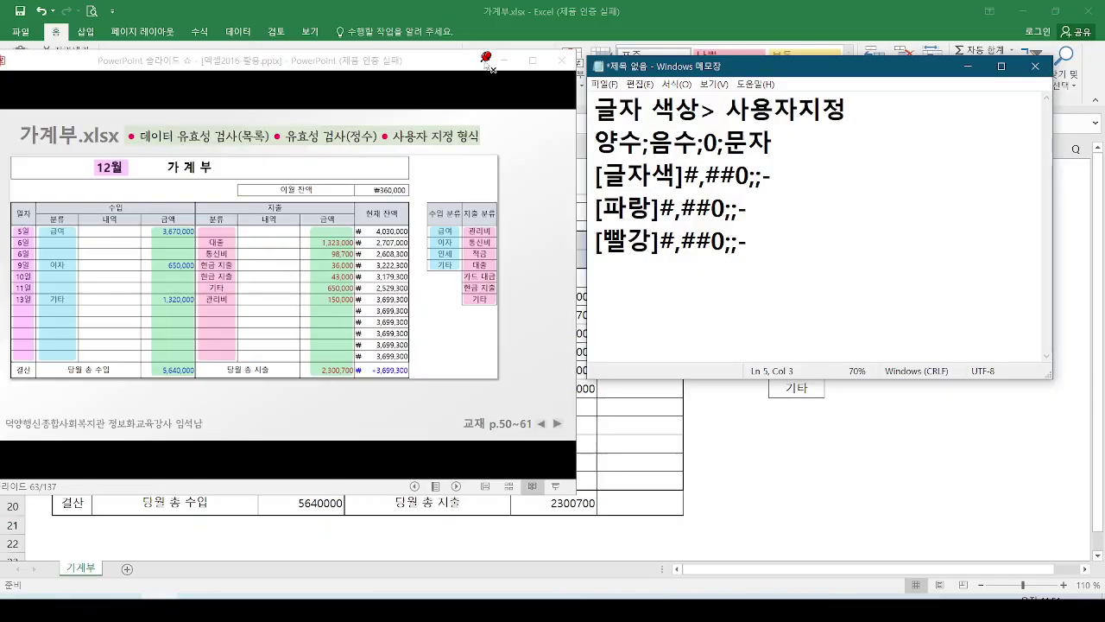
# Minimize the slide show and select the income amount cells E8:E20 in the 가계부 sheet in Excel
pyautogui.click(503, 60)
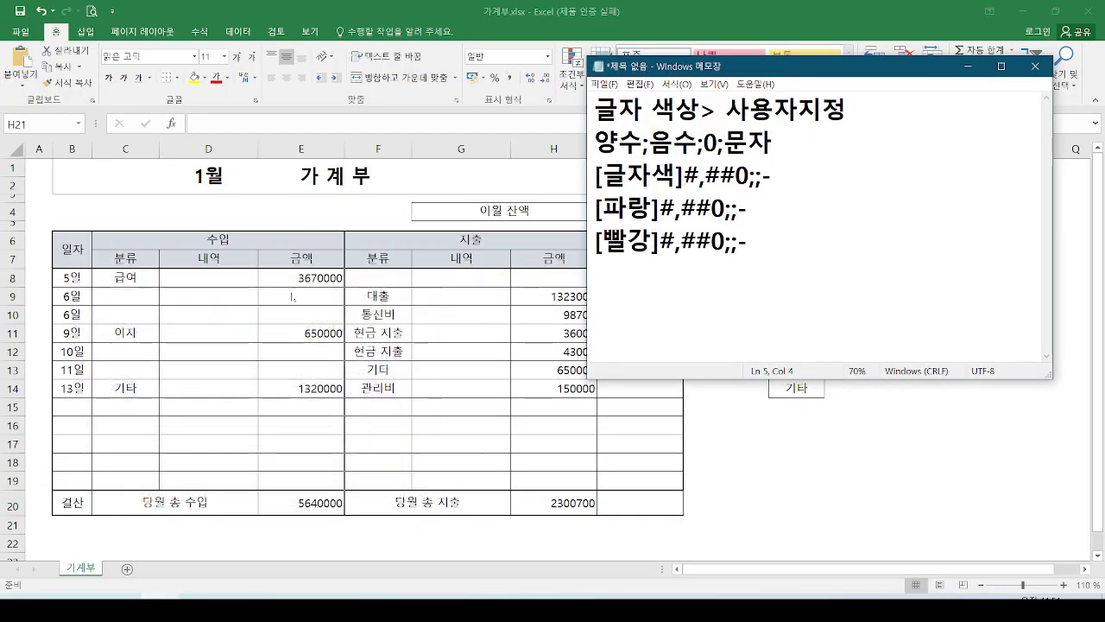
pyautogui.hotkey('ctrl', '2')
pyautogui.moveTo(269, 262); pyautogui.dragTo(351, 537)
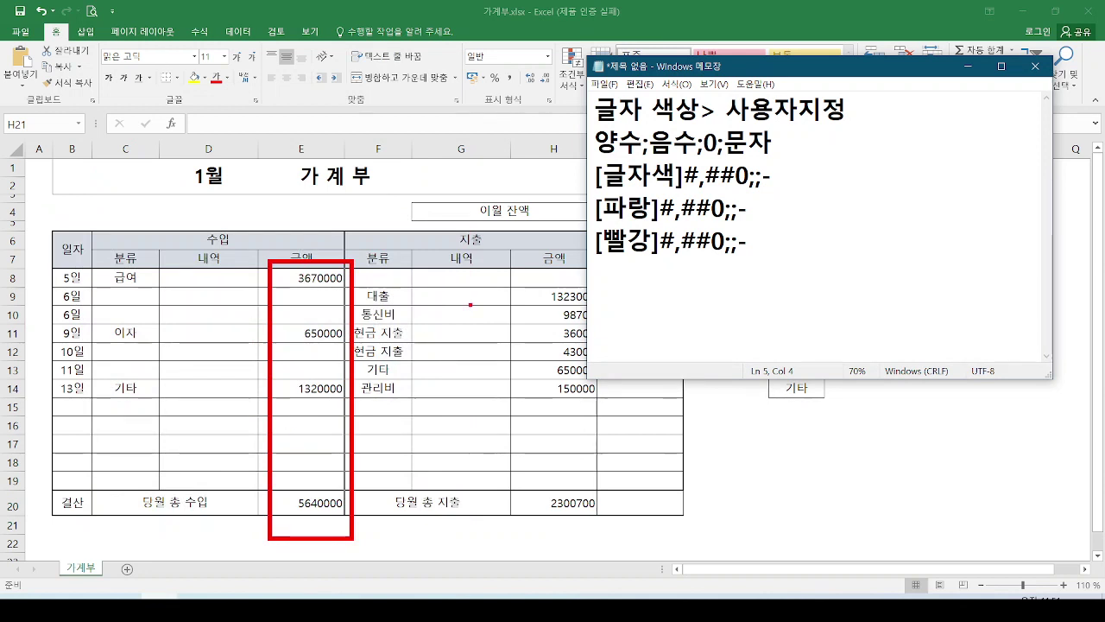
pyautogui.moveTo(507, 277); pyautogui.dragTo(610, 534)
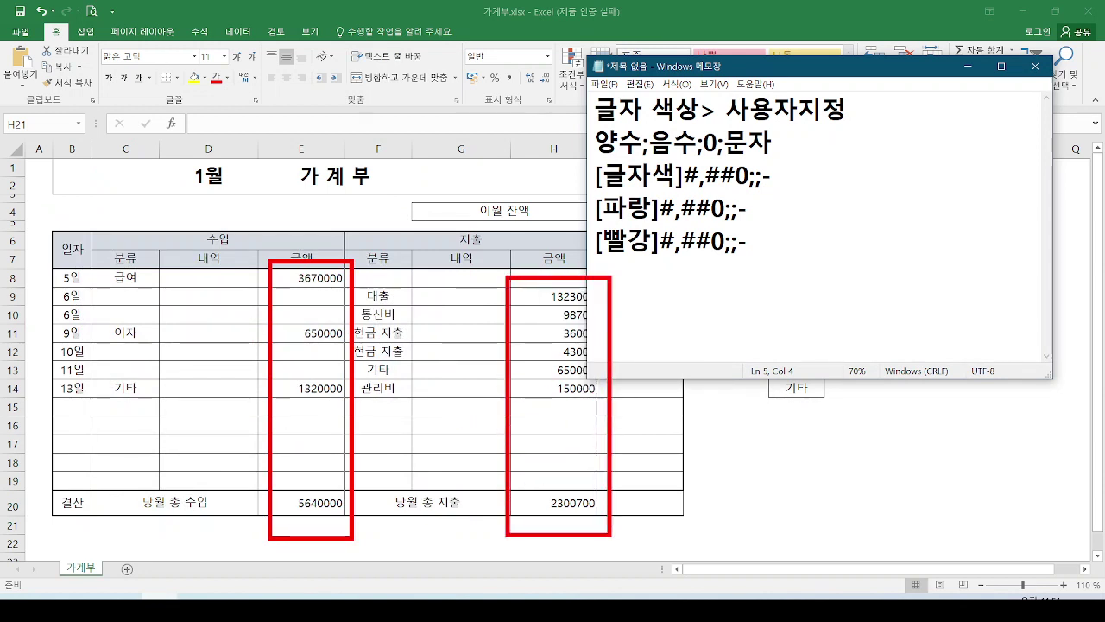
pyautogui.press('e')
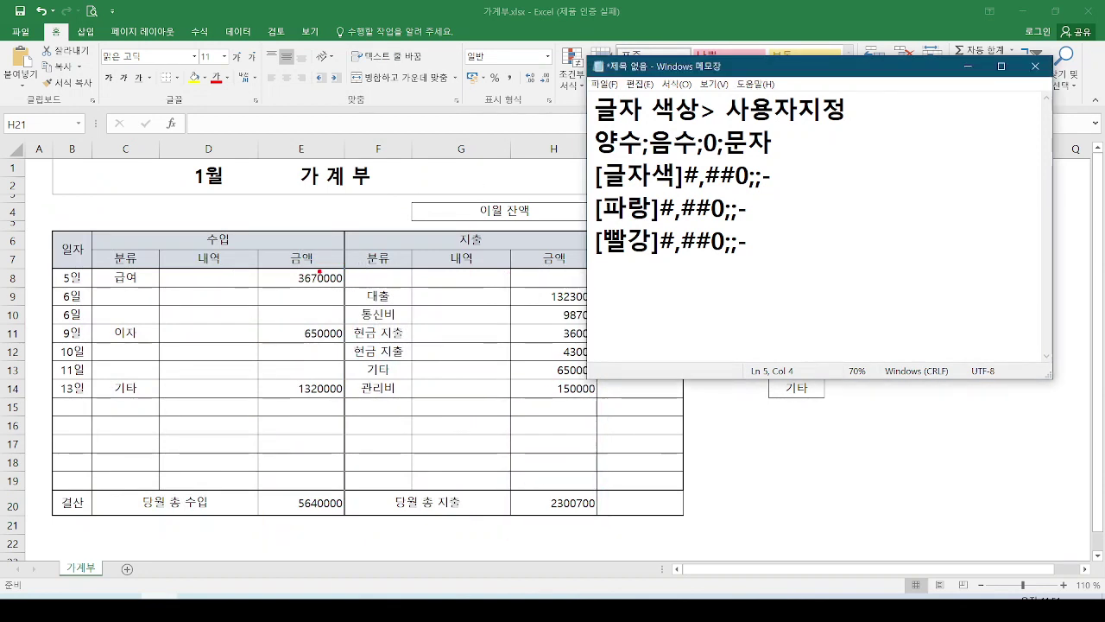
pyautogui.moveTo(319, 271)
pyautogui.mouseDown()
pyautogui.moveTo(281, 453)
pyautogui.moveTo(380, 345)
pyautogui.moveTo(321, 257)
pyautogui.moveTo(304, 502)
pyautogui.mouseUp()
pyautogui.press('e')
pyautogui.click(311, 280)
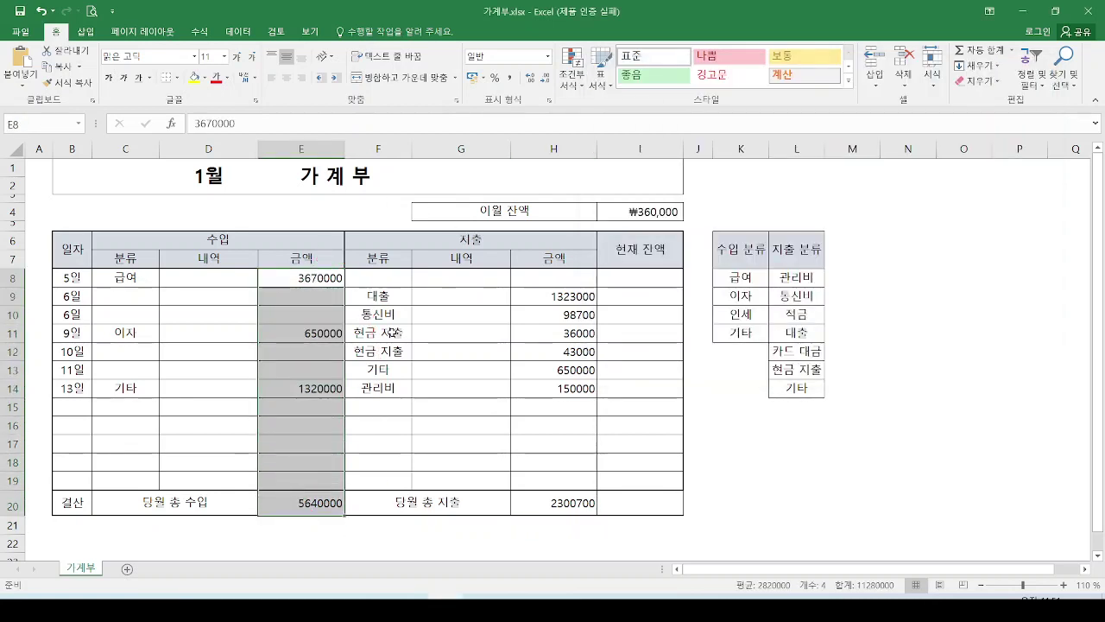
# Bring up the Notepad note, pin it on top of other windows, and return to the Excel sheet
pyautogui.hotkey('alt', 'Tab')
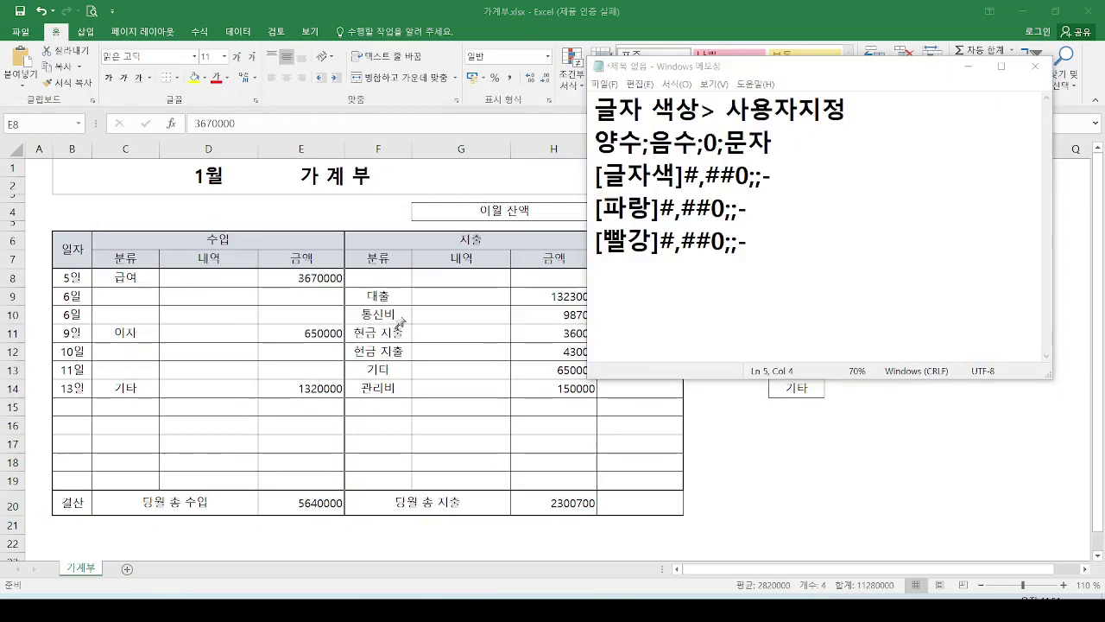
pyautogui.click(969, 64)
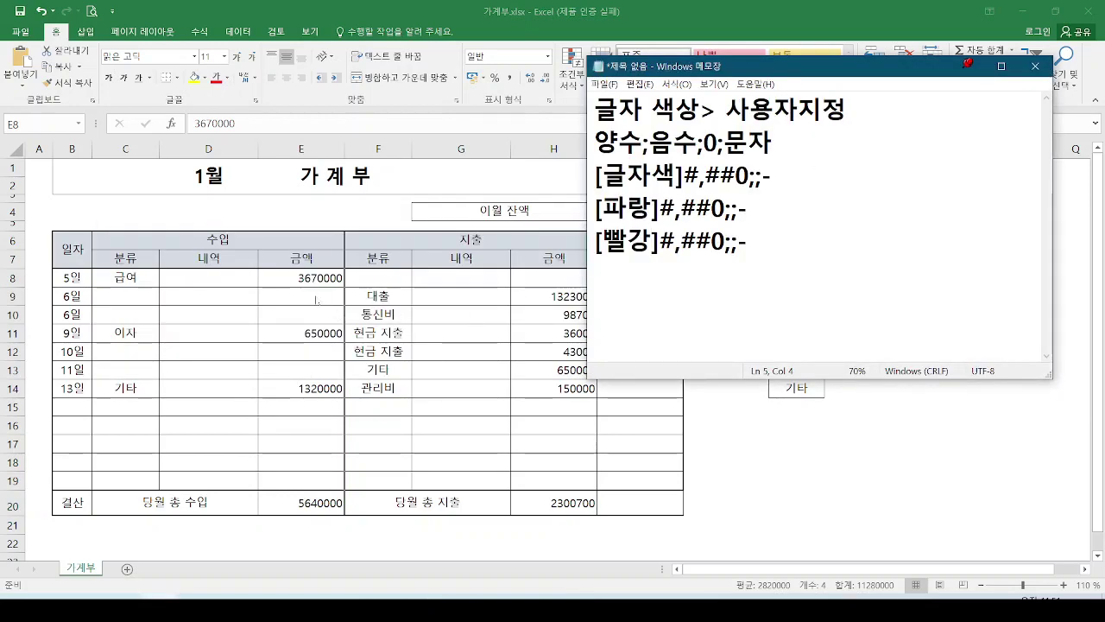
pyautogui.hotkey('alt', 'Tab')
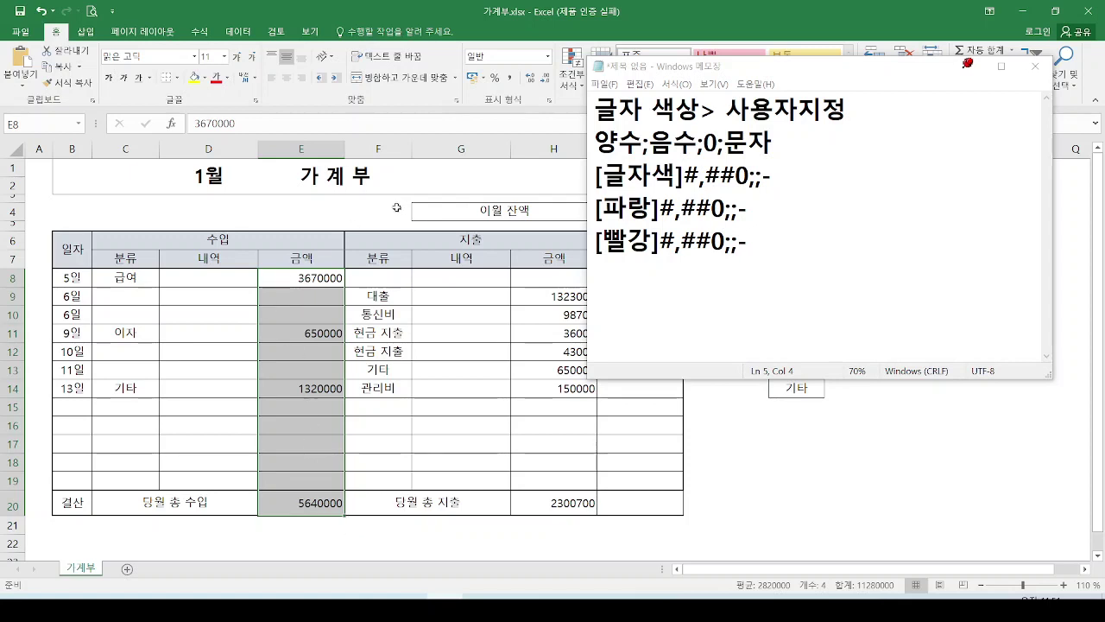
pyautogui.moveTo(866, 121); pyautogui.dragTo(774, 131)
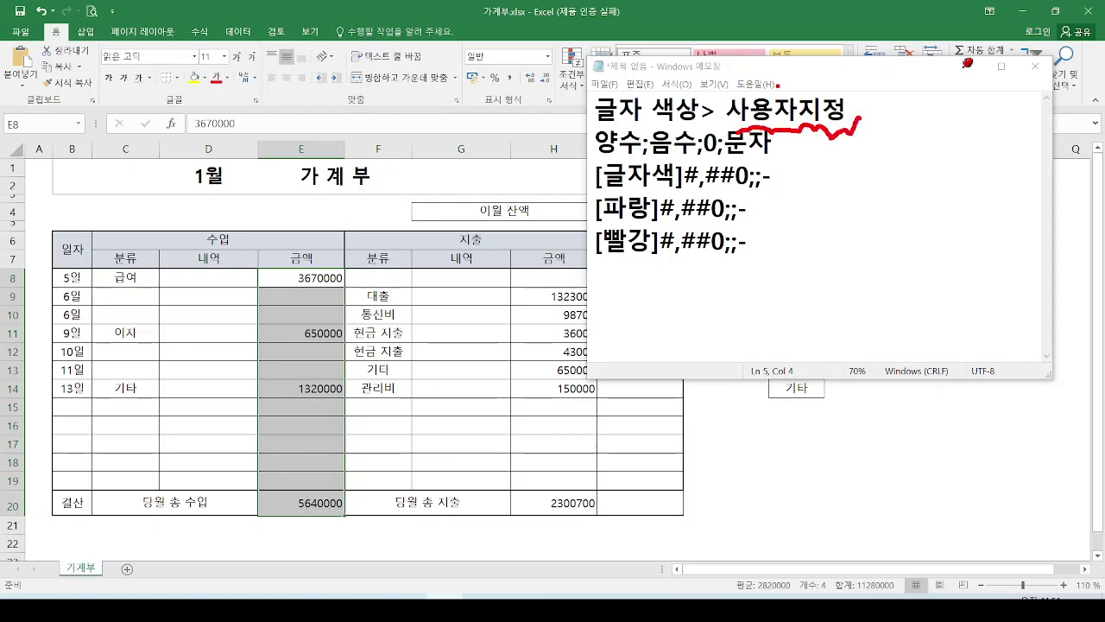
pyautogui.press('Escape')
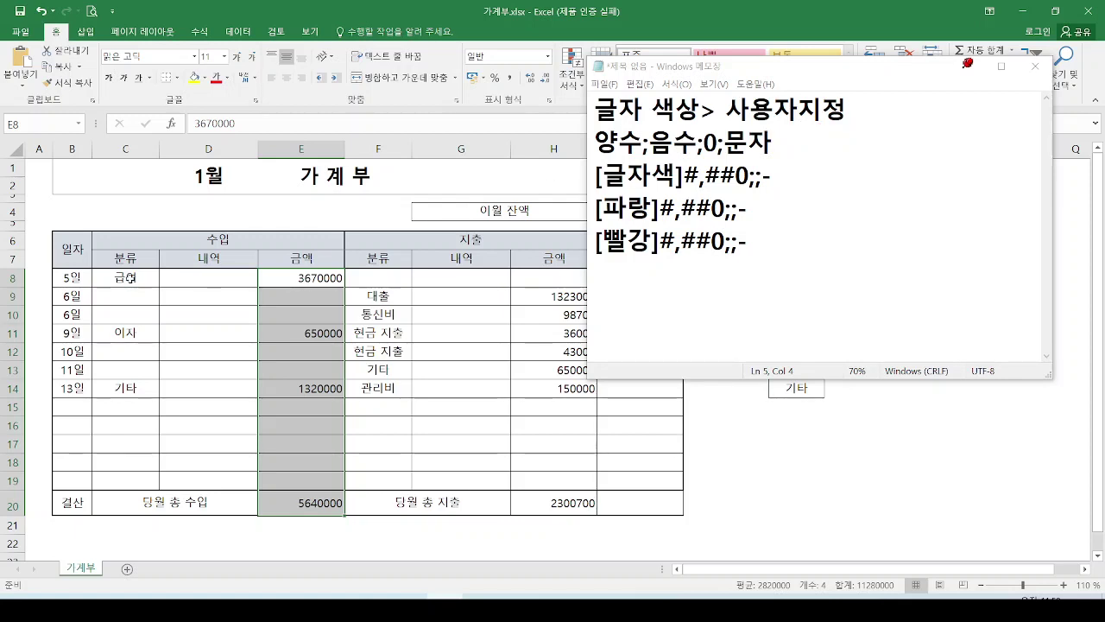
# Open the cell format settings for E8:E20 and arrange the dialog and the note side by side
pyautogui.hotkey('ctrl', '1')
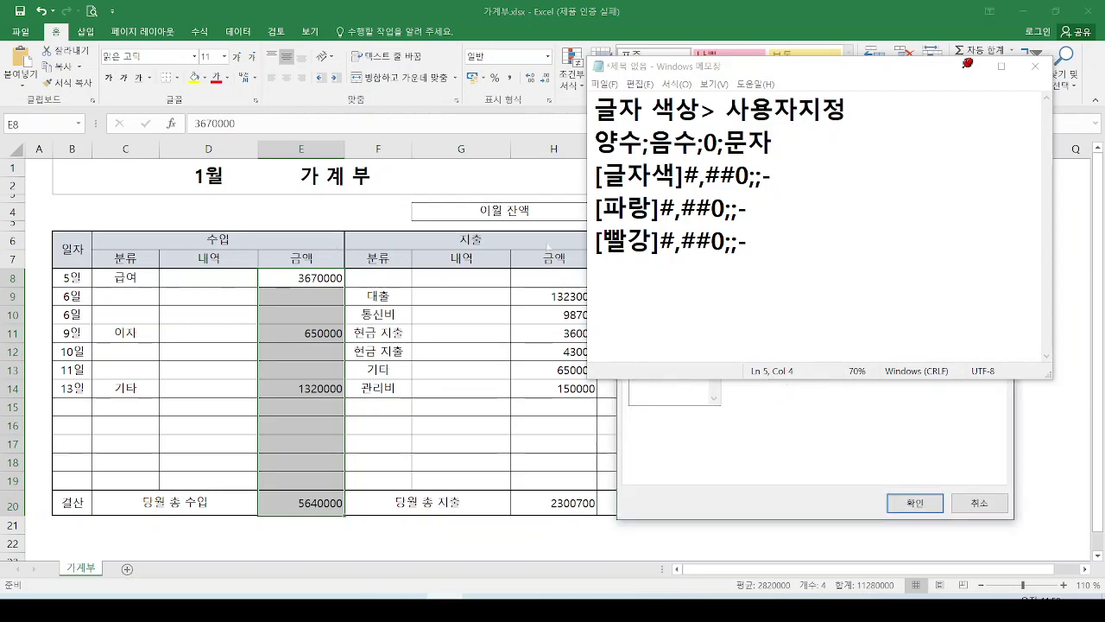
pyautogui.moveTo(730, 66); pyautogui.dragTo(744, 196)
pyautogui.moveTo(743, 130); pyautogui.dragTo(372, 114)
pyautogui.moveTo(719, 196); pyautogui.dragTo(915, 101)
pyautogui.moveTo(513, 104); pyautogui.dragTo(653, 104)
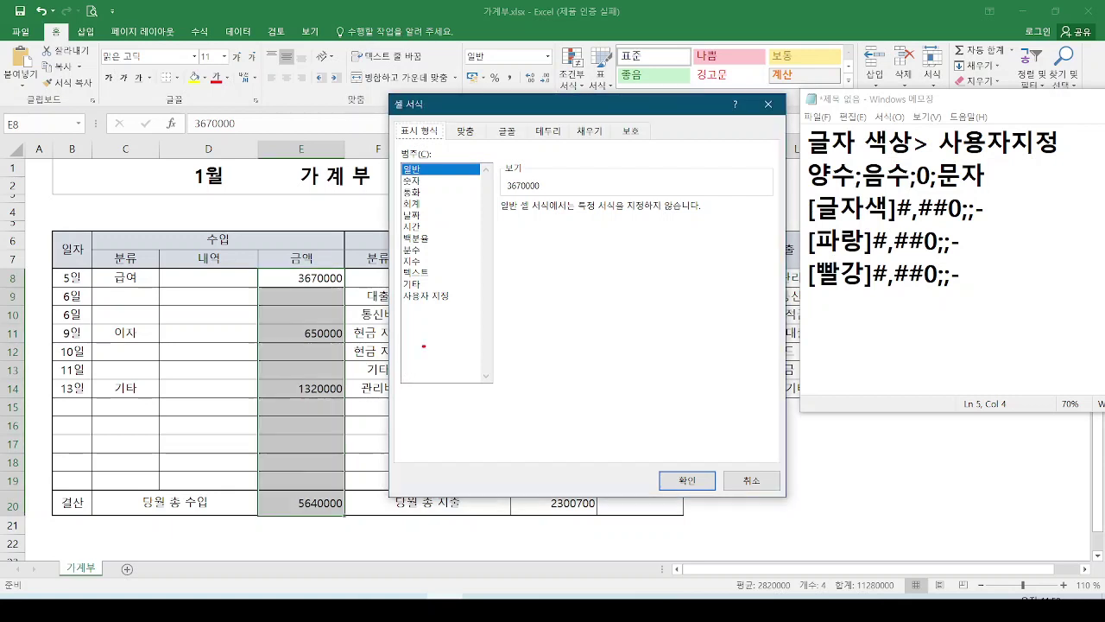
# Choose the 사용자 지정 (custom) number format category for the income amounts
pyautogui.moveTo(398, 289); pyautogui.dragTo(463, 307)
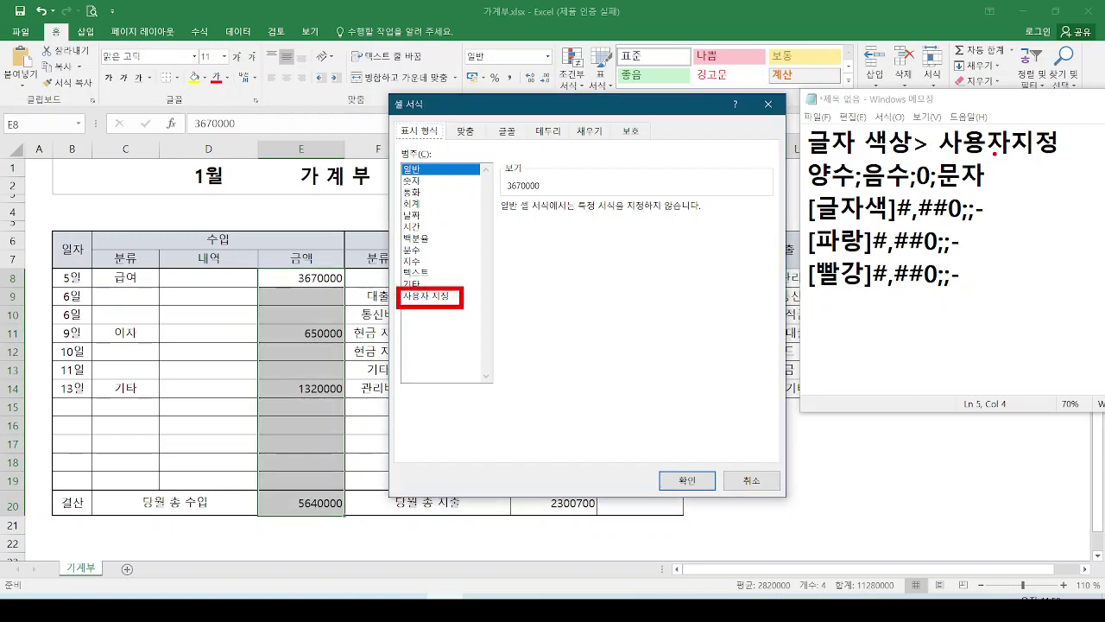
pyautogui.moveTo(1015, 162); pyautogui.dragTo(973, 339)
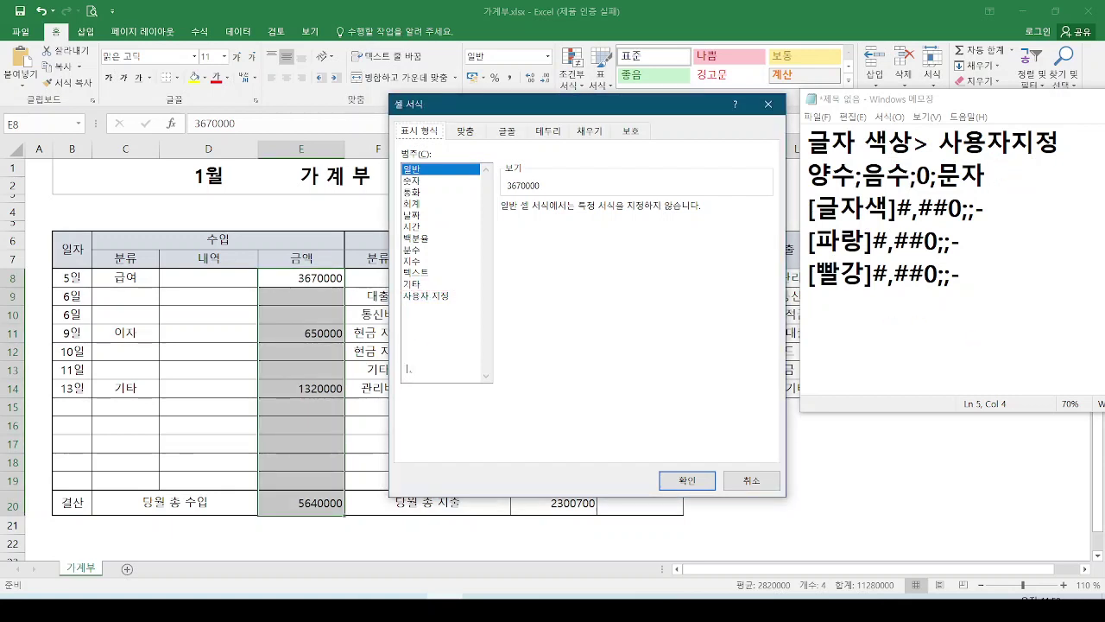
pyautogui.click(427, 296)
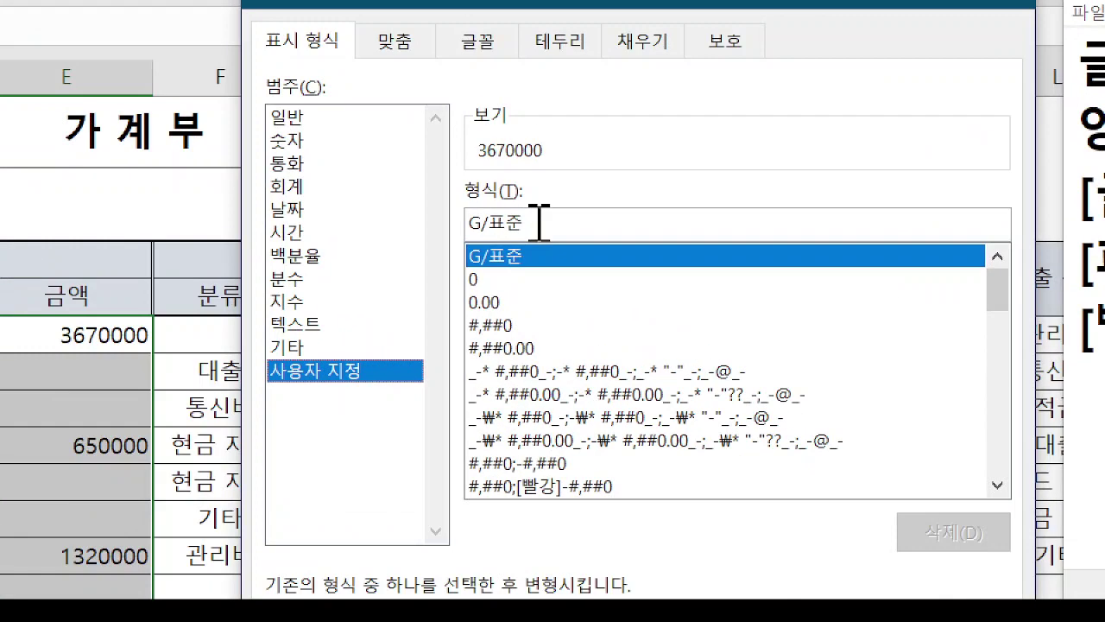
pyautogui.hotkey('ctrl', '2')
pyautogui.moveTo(536, 211)
pyautogui.mouseDown()
pyautogui.moveTo(476, 247)
pyautogui.moveTo(549, 210)
pyautogui.mouseUp()
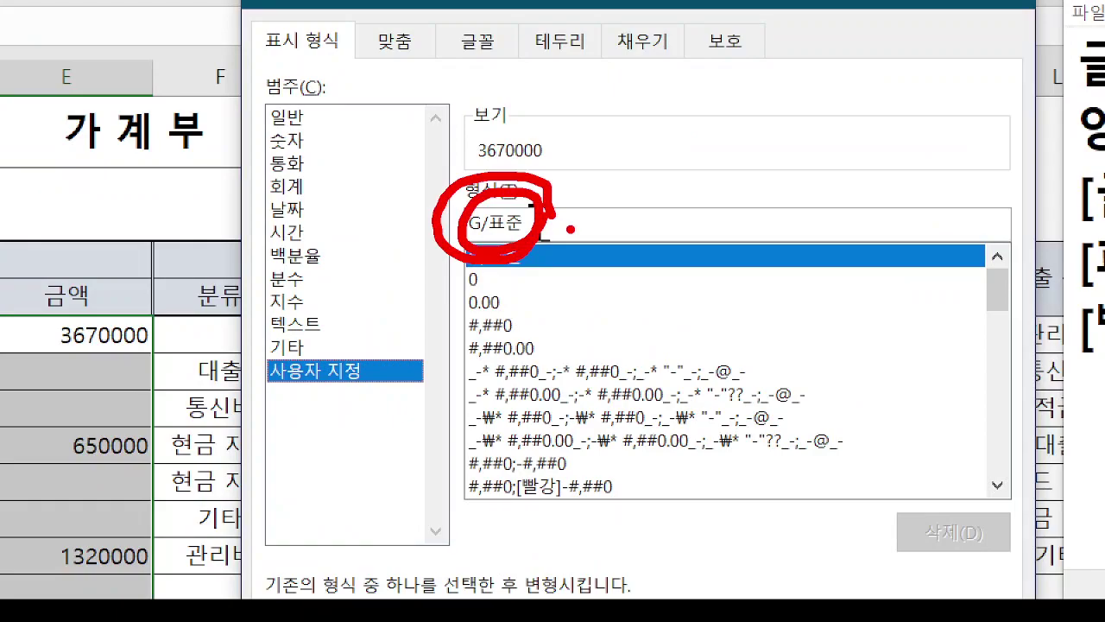
pyautogui.press('Escape')
# Replace the format code for the income amounts in E8:E20 with [파랑]#,##0;;- and apply it
pyautogui.click(536, 222)
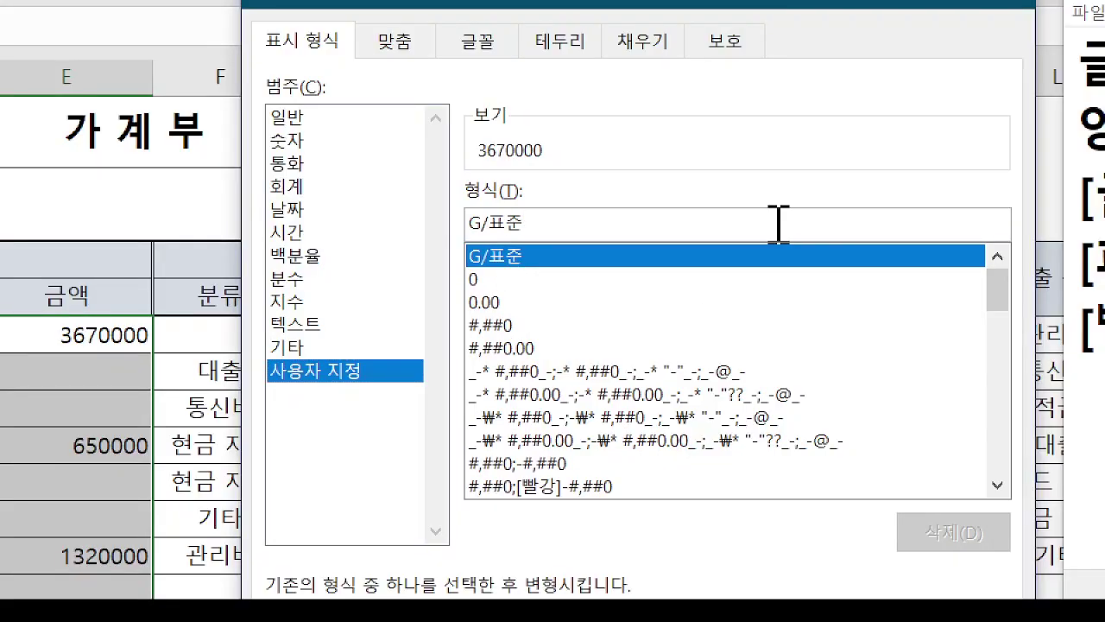
pyautogui.press('BackSpace')
pyautogui.press('BackSpace')
pyautogui.press('BackSpace')
pyautogui.press('BackSpace')
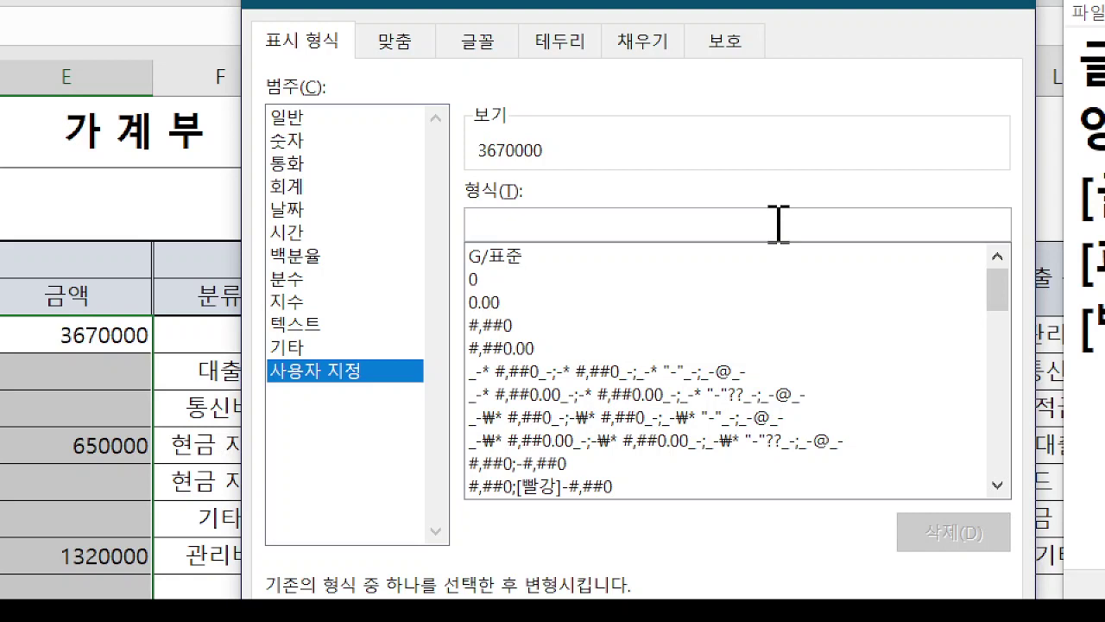
pyautogui.write('[파랑')
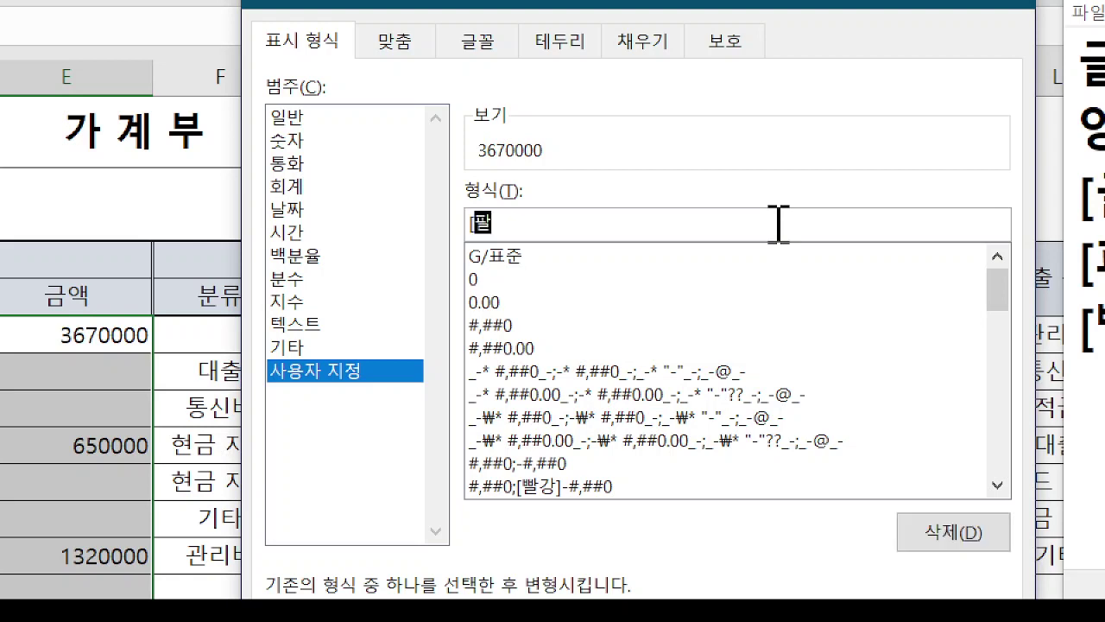
pyautogui.write(']')
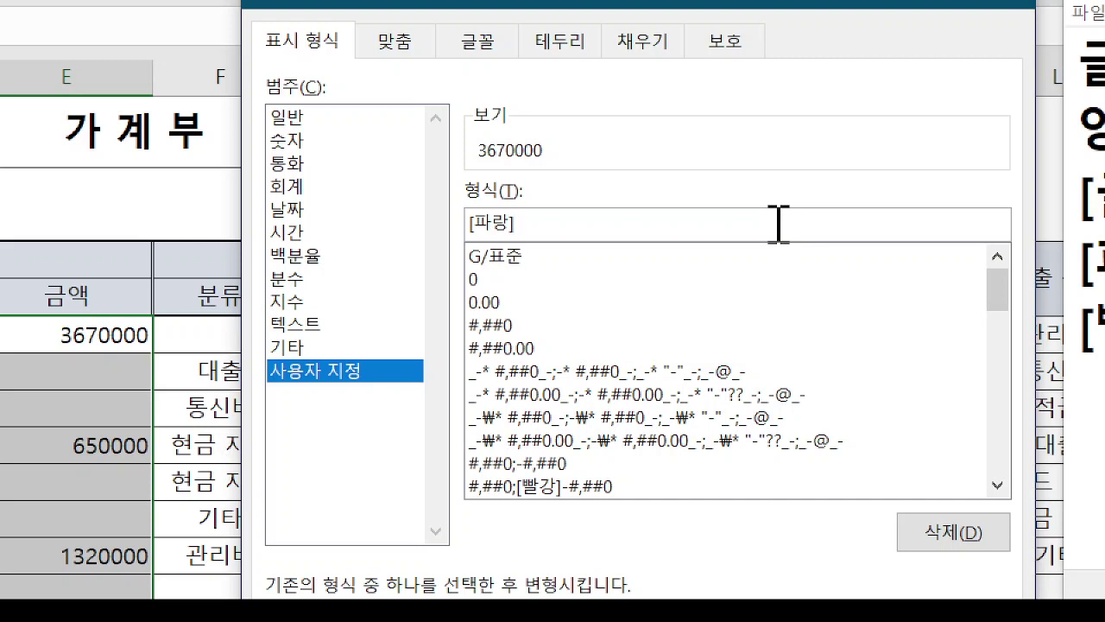
pyautogui.write('#,##0')
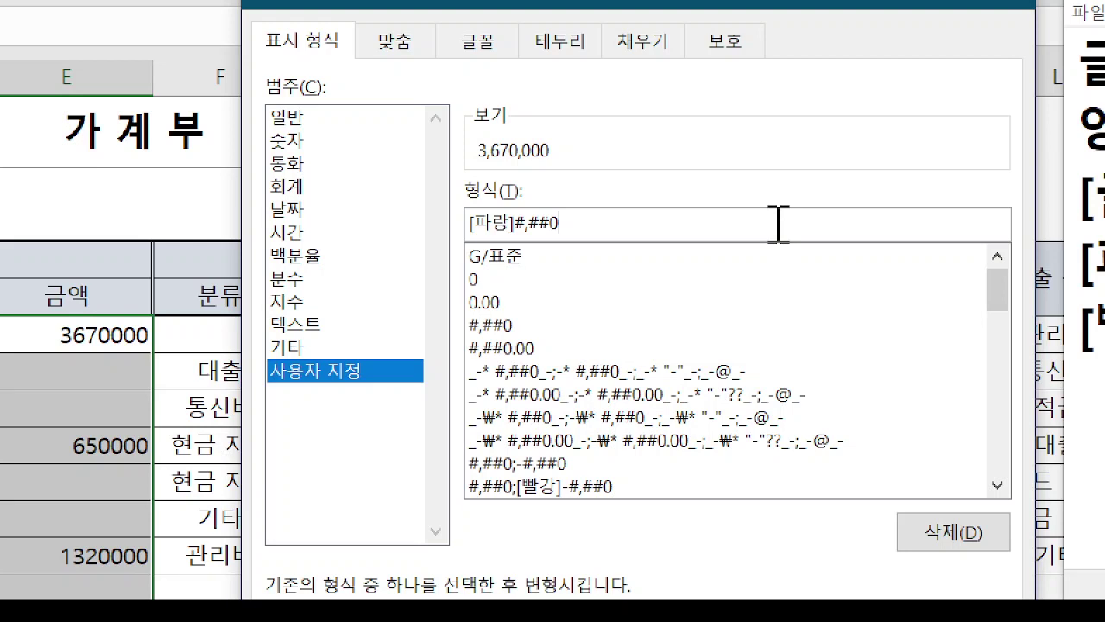
pyautogui.write(';')
pyautogui.write(';-')
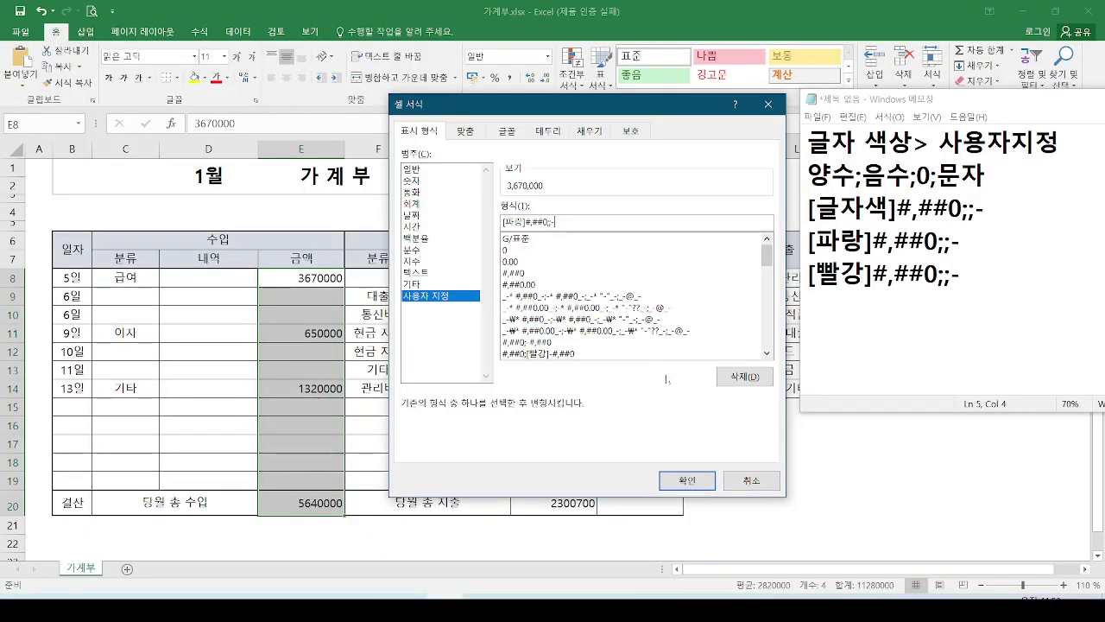
pyautogui.click(687, 480)
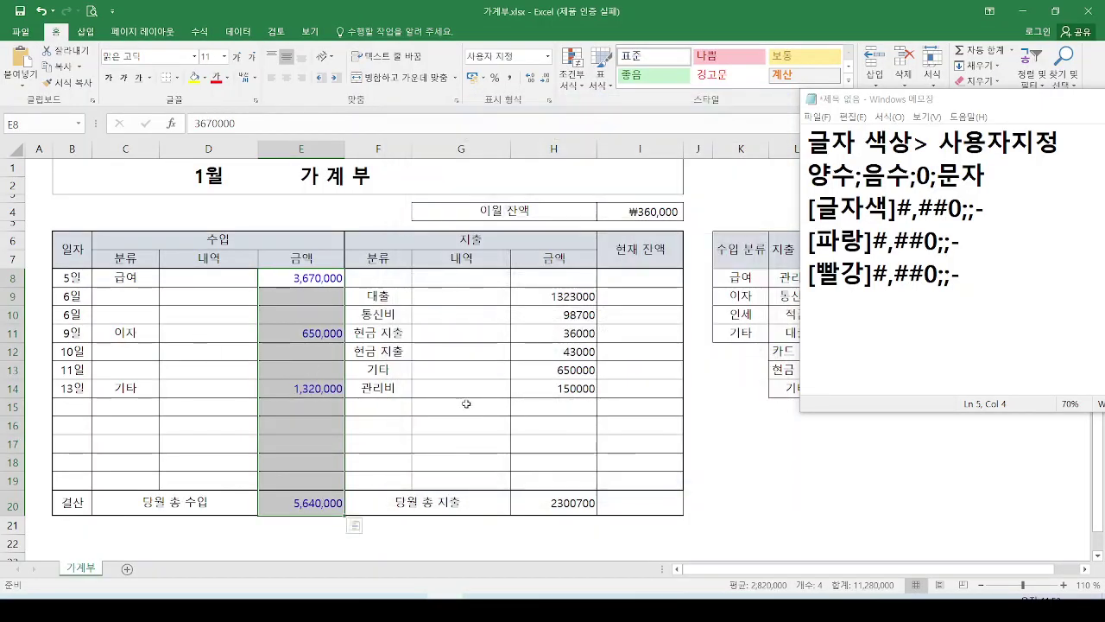
pyautogui.moveTo(352, 273)
pyautogui.mouseDown()
pyautogui.moveTo(366, 372)
pyautogui.moveTo(361, 539)
pyautogui.mouseUp()
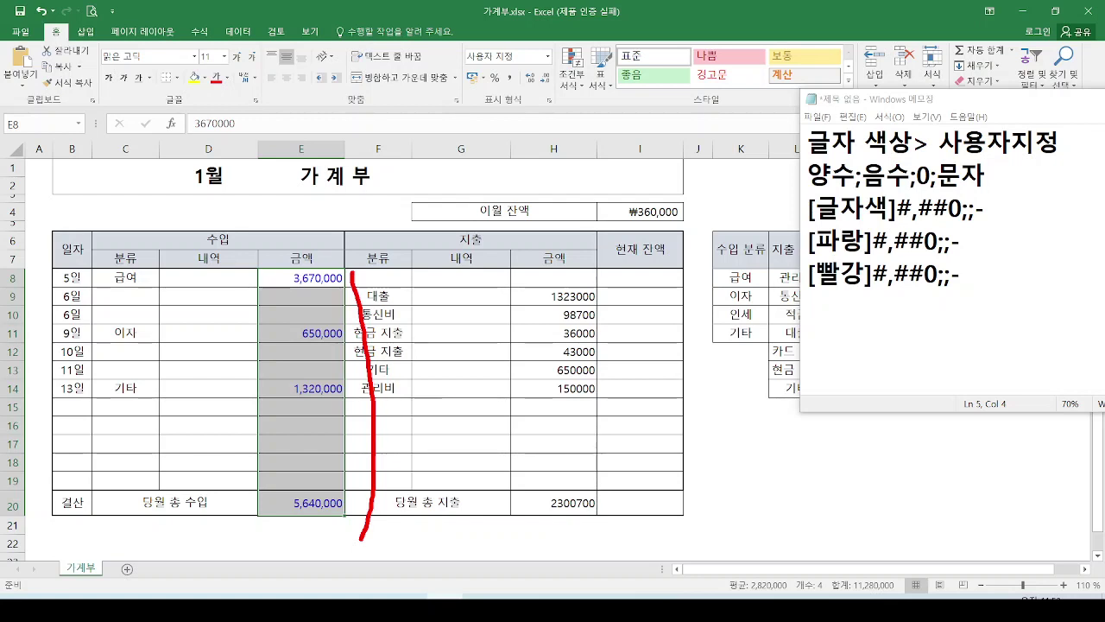
pyautogui.moveTo(512, 268)
pyautogui.mouseDown()
pyautogui.moveTo(620, 403)
pyautogui.moveTo(626, 521)
pyautogui.mouseUp()
pyautogui.moveTo(811, 293); pyautogui.dragTo(960, 294)
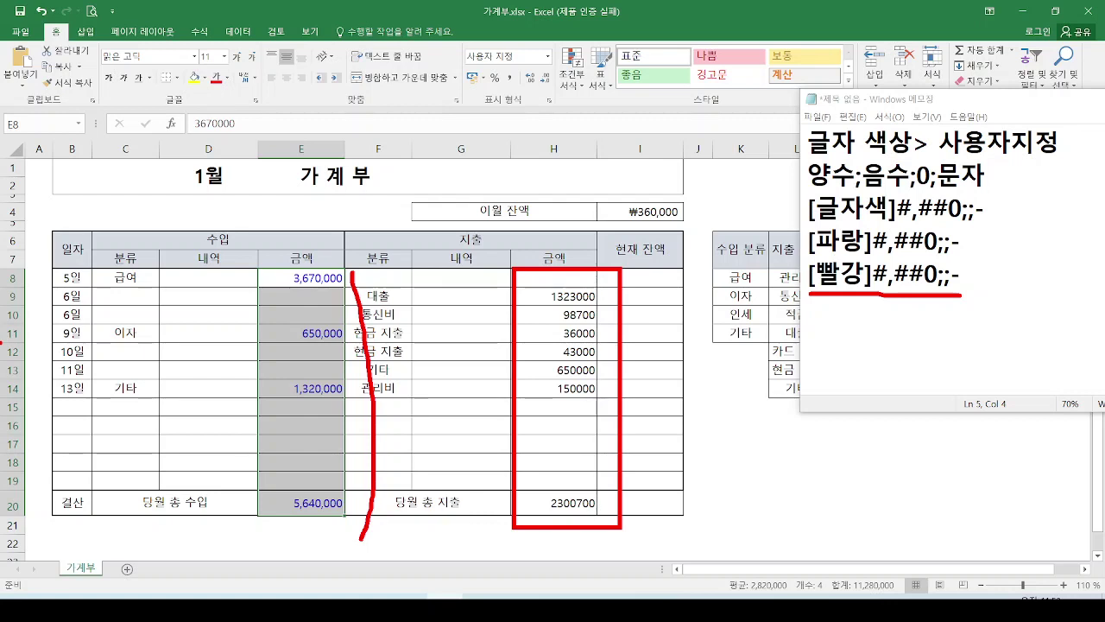
pyautogui.press('Escape')
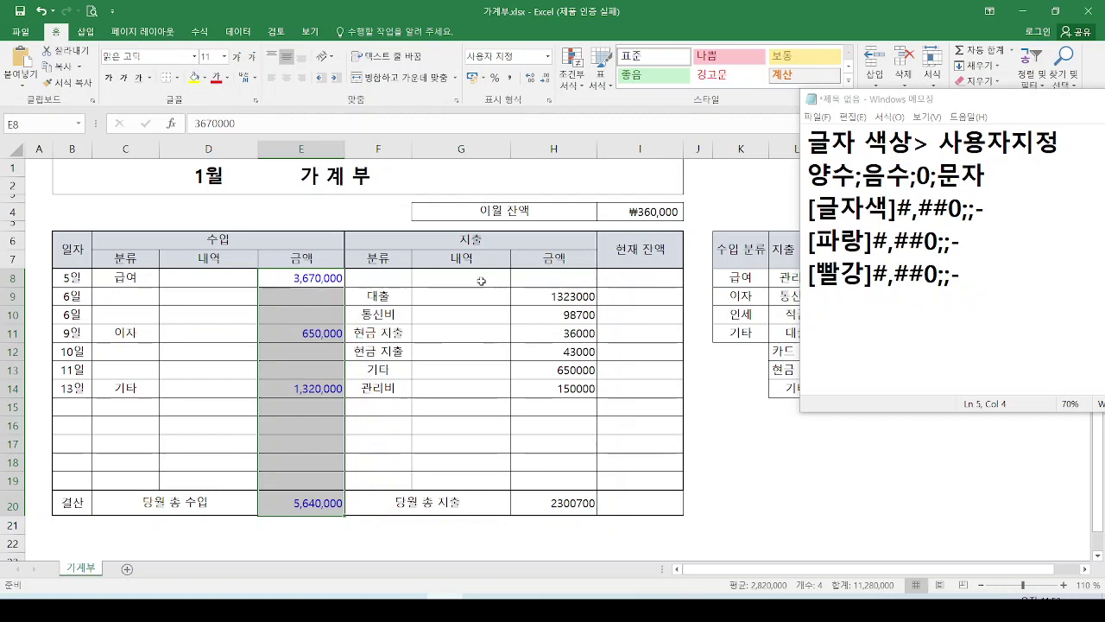
# Apply the custom (사용자 지정) number format [빨강]#,##0;;- to the expense amounts in H8:H20
pyautogui.moveTo(518, 276); pyautogui.dragTo(532, 508)
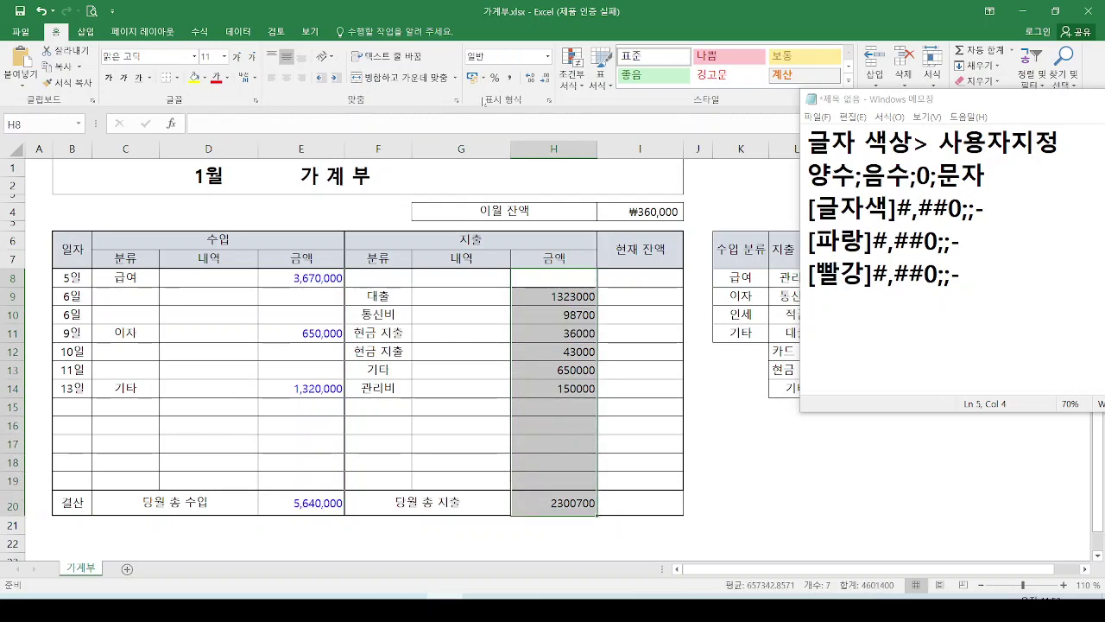
pyautogui.click(549, 100)
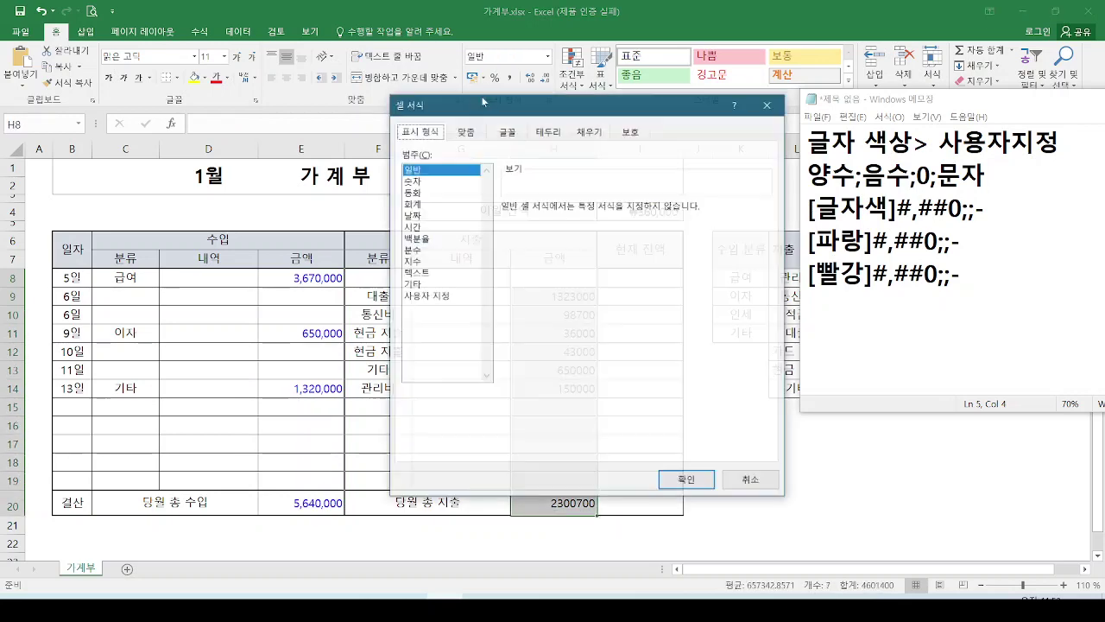
pyautogui.moveTo(499, 111); pyautogui.dragTo(224, 105)
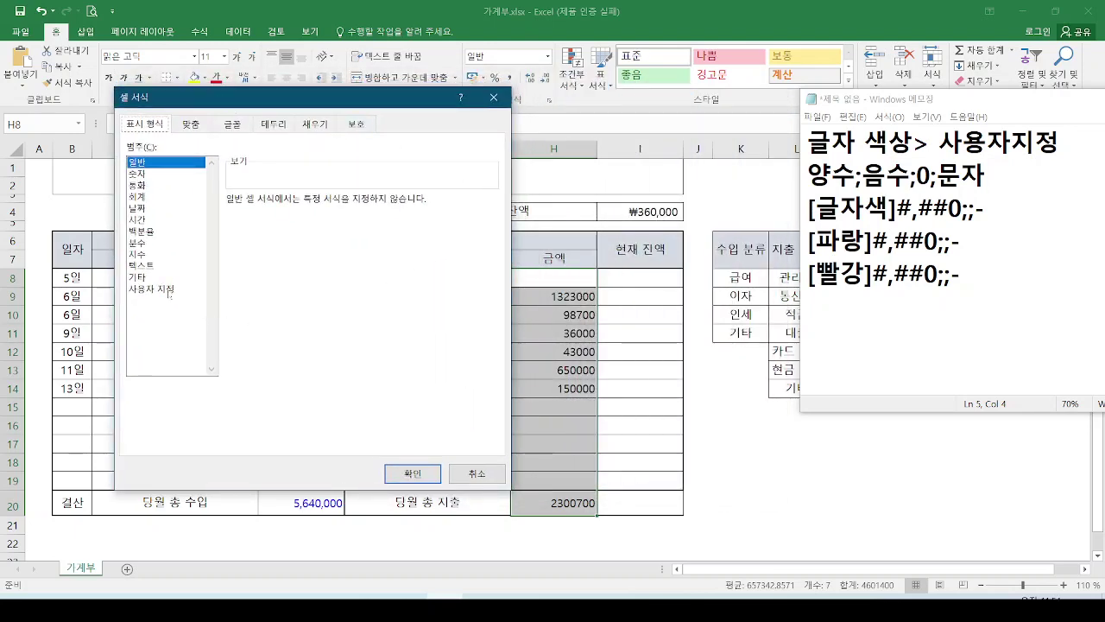
pyautogui.click(171, 289)
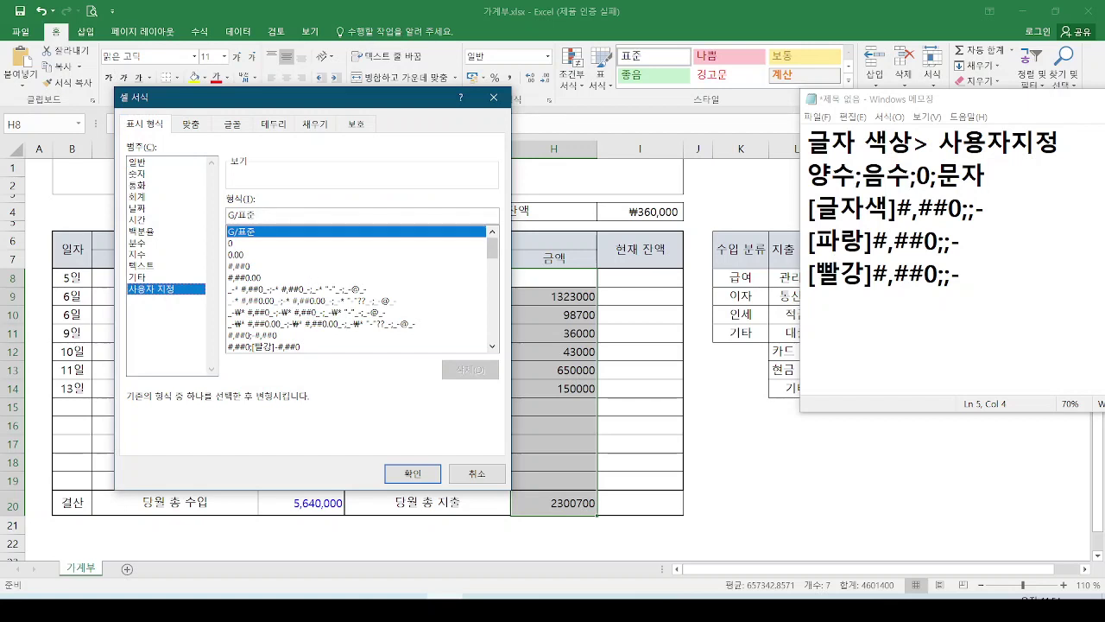
pyautogui.moveTo(256, 215); pyautogui.dragTo(227, 215)
pyautogui.press('BackSpace')
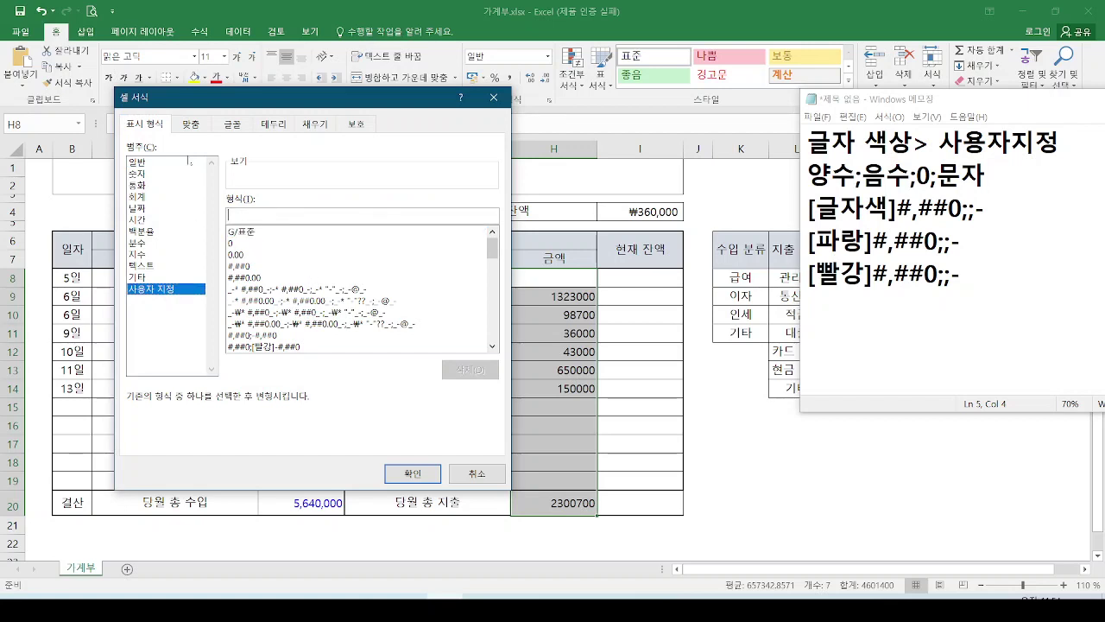
pyautogui.write('[빨')
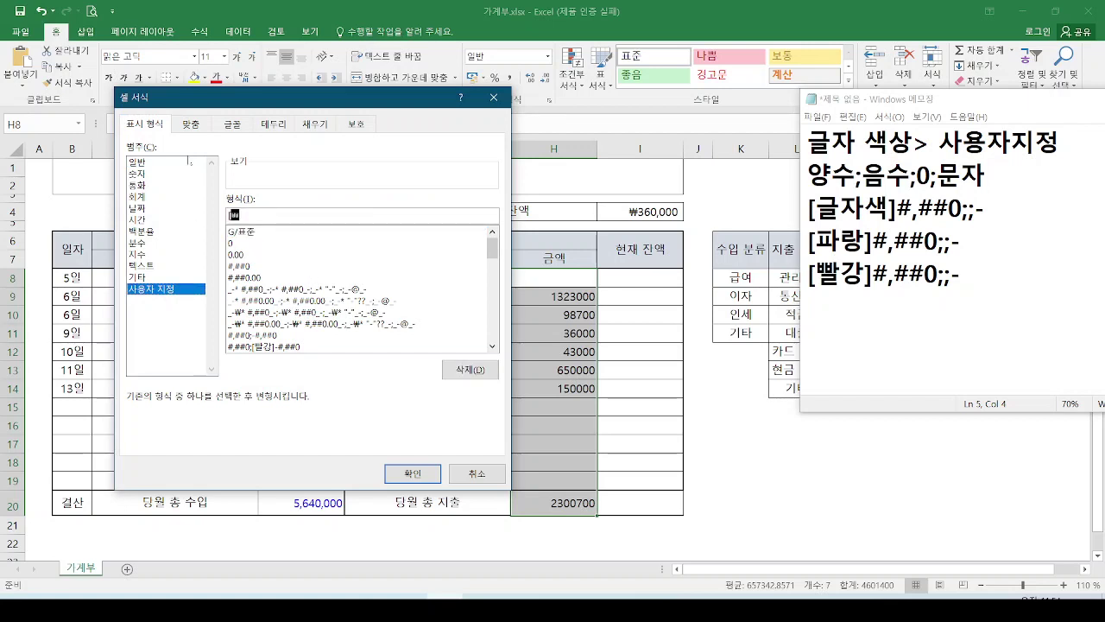
pyautogui.write('강]#,##0;;-')
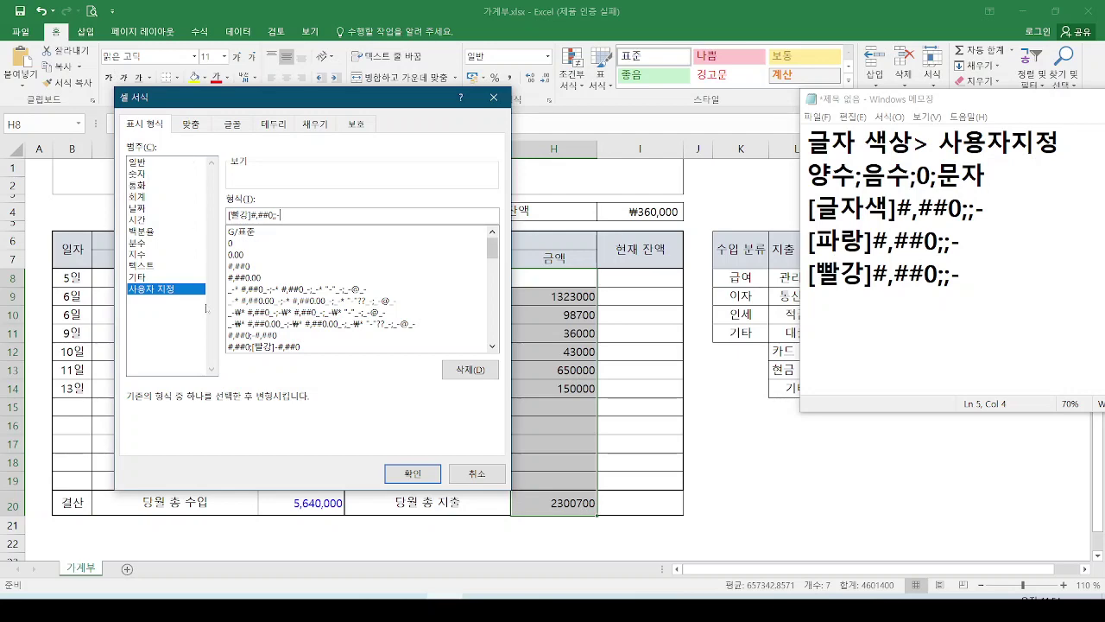
pyautogui.click(438, 474)
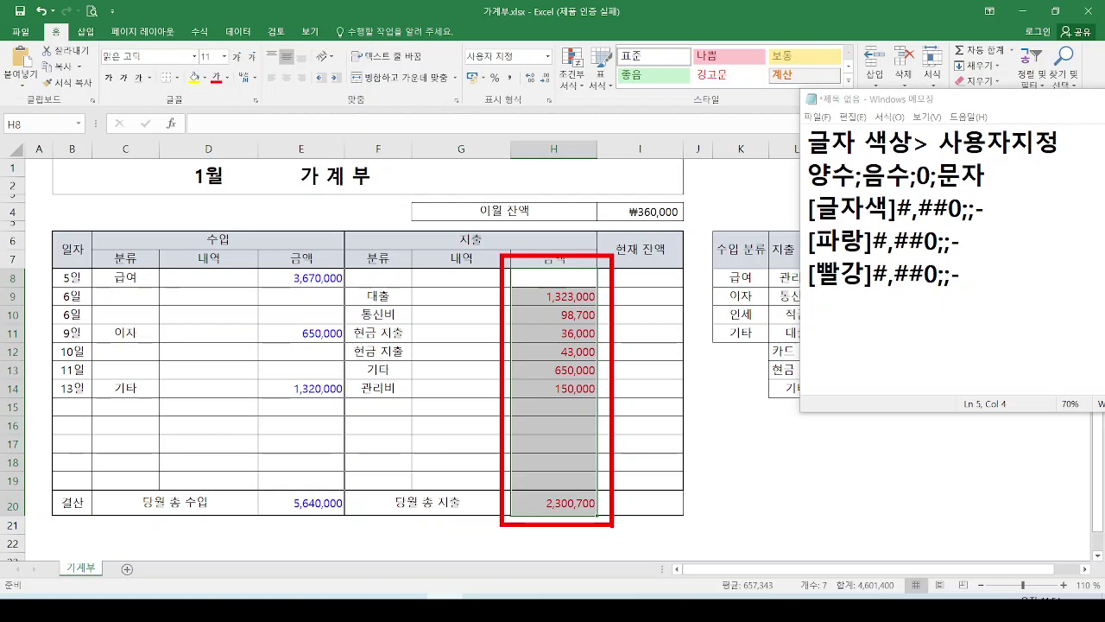
pyautogui.click(607, 525)
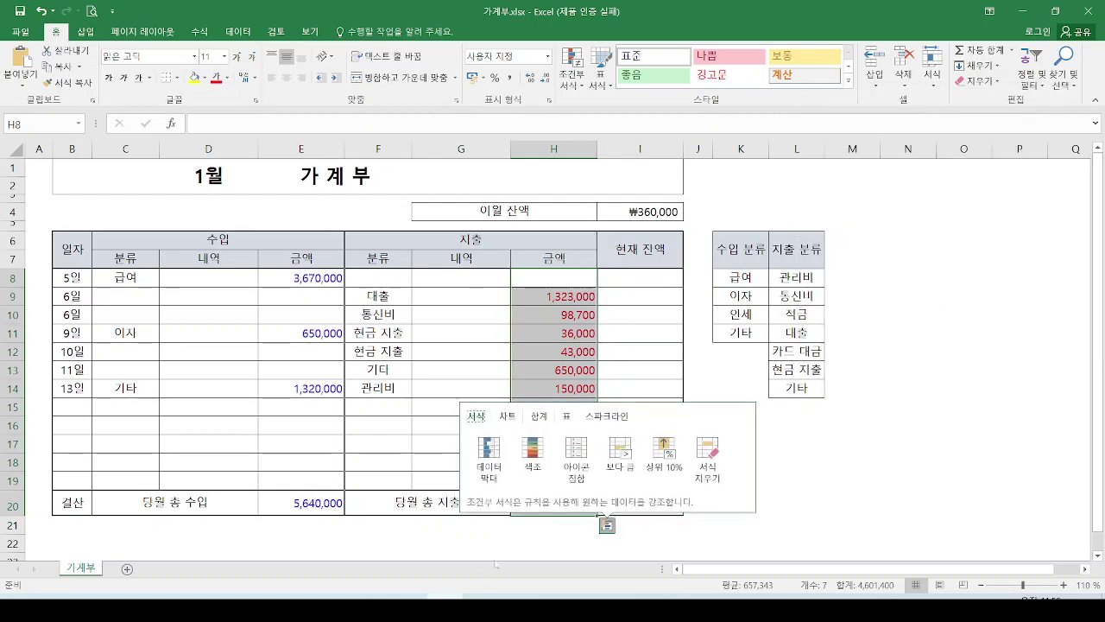
pyautogui.click(681, 291)
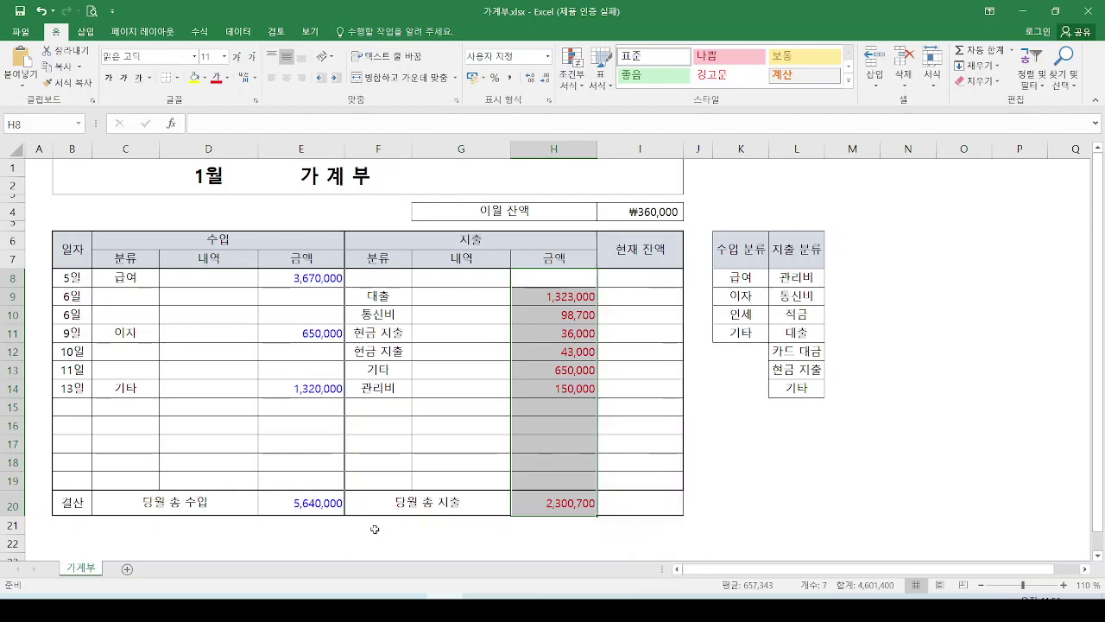
# Switch to the PowerPoint slide show, enlarge it, and examine how 현재 잔액 relates to 이월 잔액, income and expenses
pyautogui.hotkey('alt', 'Tab')
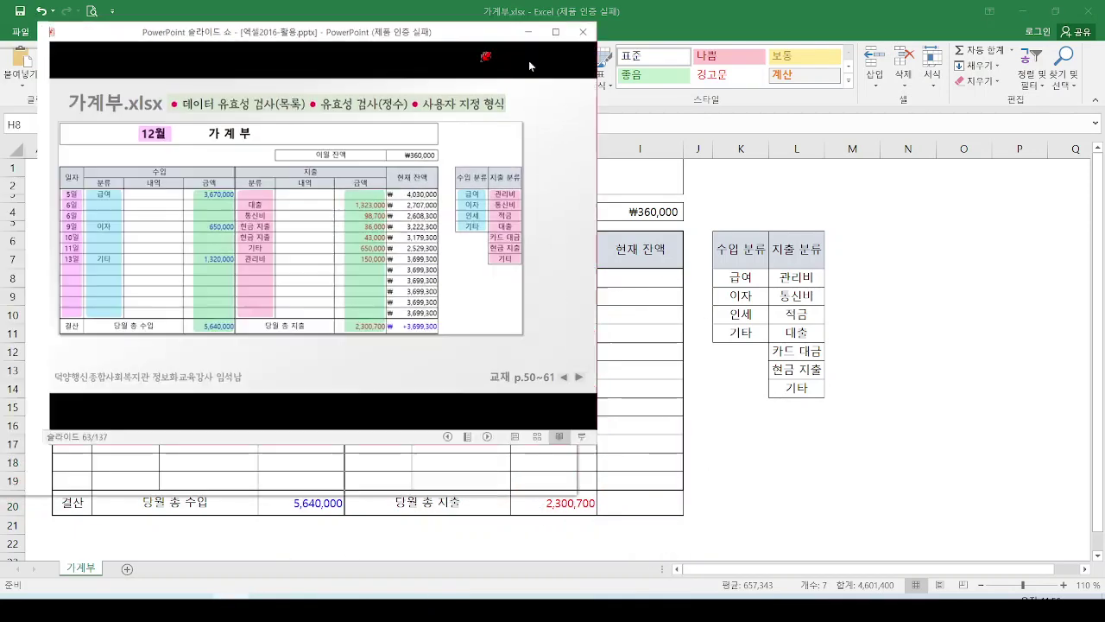
pyautogui.click(532, 60)
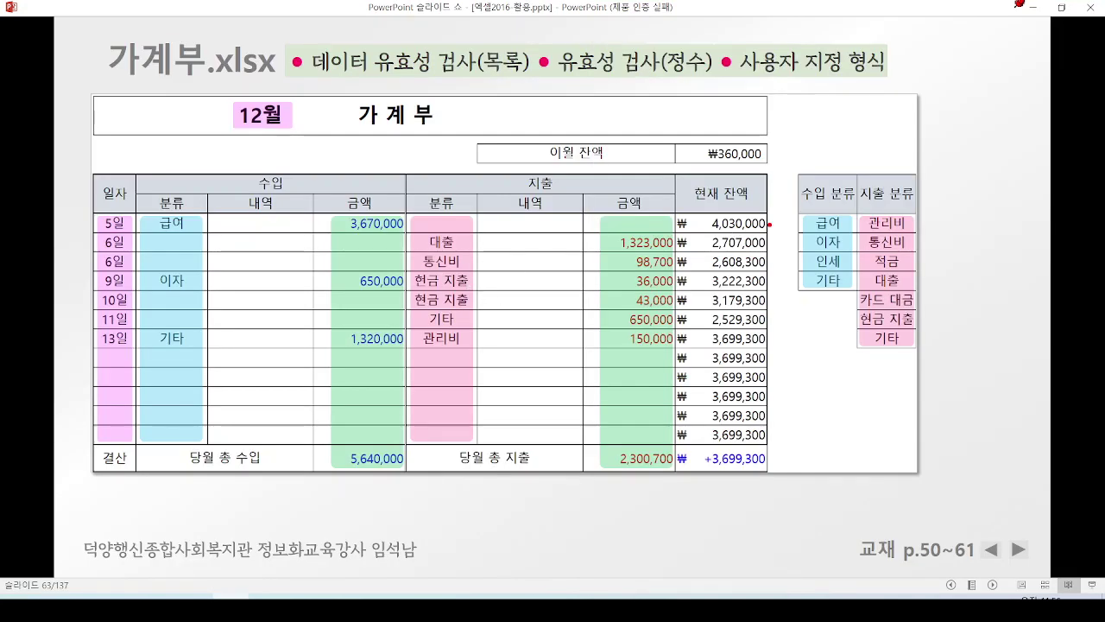
pyautogui.moveTo(769, 224)
pyautogui.mouseDown()
pyautogui.moveTo(780, 210)
pyautogui.moveTo(793, 233)
pyautogui.mouseUp()
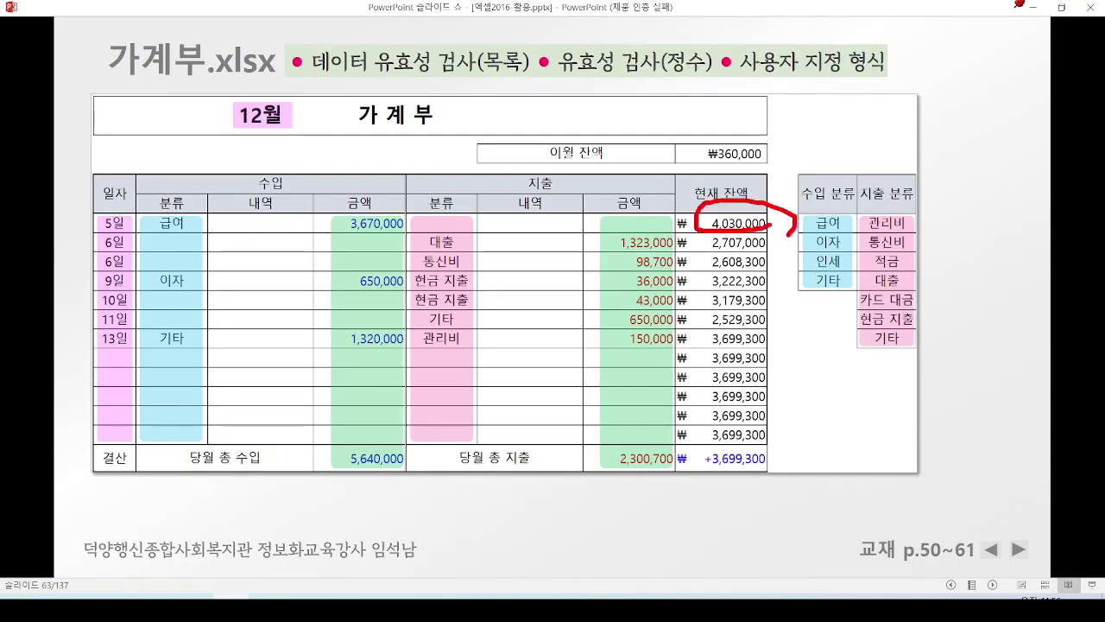
pyautogui.moveTo(713, 135)
pyautogui.mouseDown()
pyautogui.moveTo(697, 171)
pyautogui.moveTo(781, 138)
pyautogui.moveTo(689, 134)
pyautogui.mouseUp()
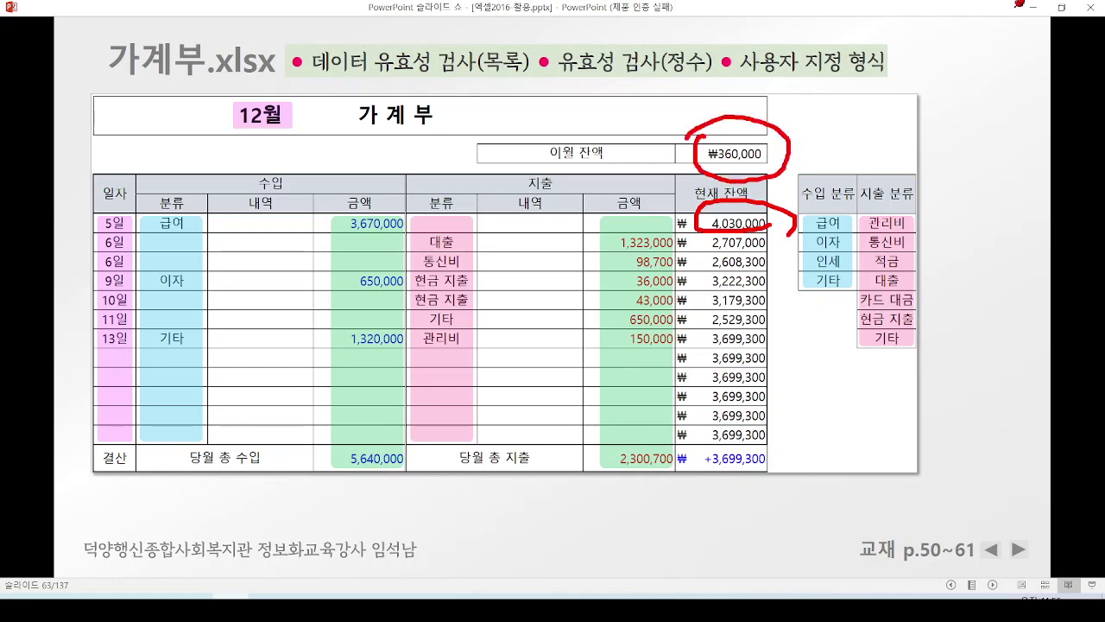
pyautogui.moveTo(367, 201)
pyautogui.mouseDown()
pyautogui.moveTo(374, 212)
pyautogui.moveTo(396, 189)
pyautogui.mouseUp()
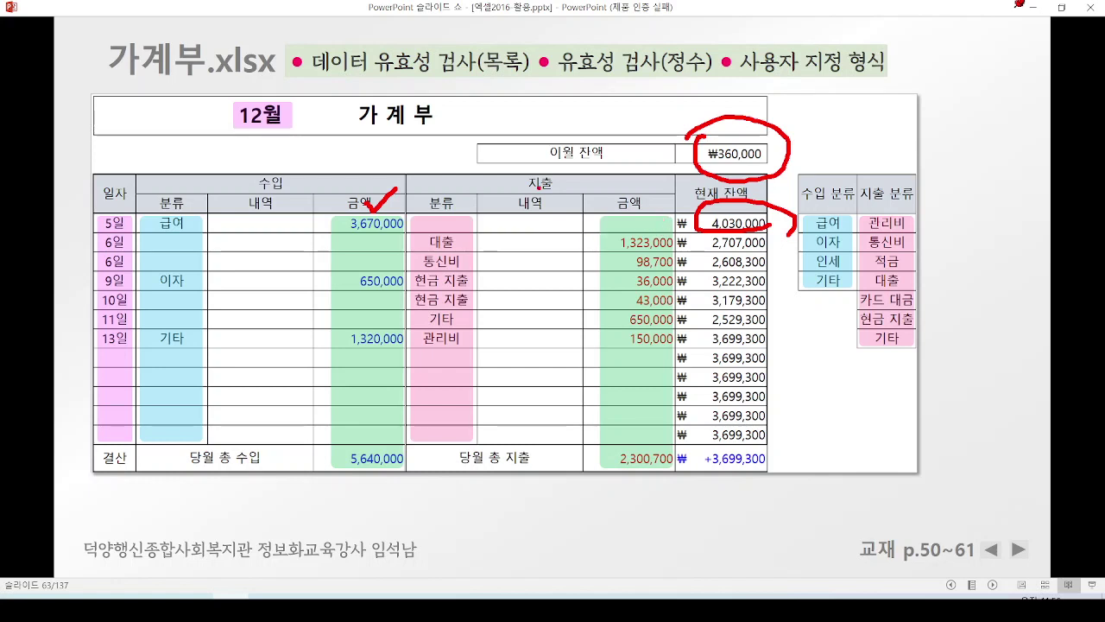
pyautogui.moveTo(639, 224)
pyautogui.mouseDown()
pyautogui.moveTo(601, 236)
pyautogui.moveTo(656, 221)
pyautogui.moveTo(704, 245)
pyautogui.moveTo(791, 235)
pyautogui.moveTo(774, 422)
pyautogui.mouseUp()
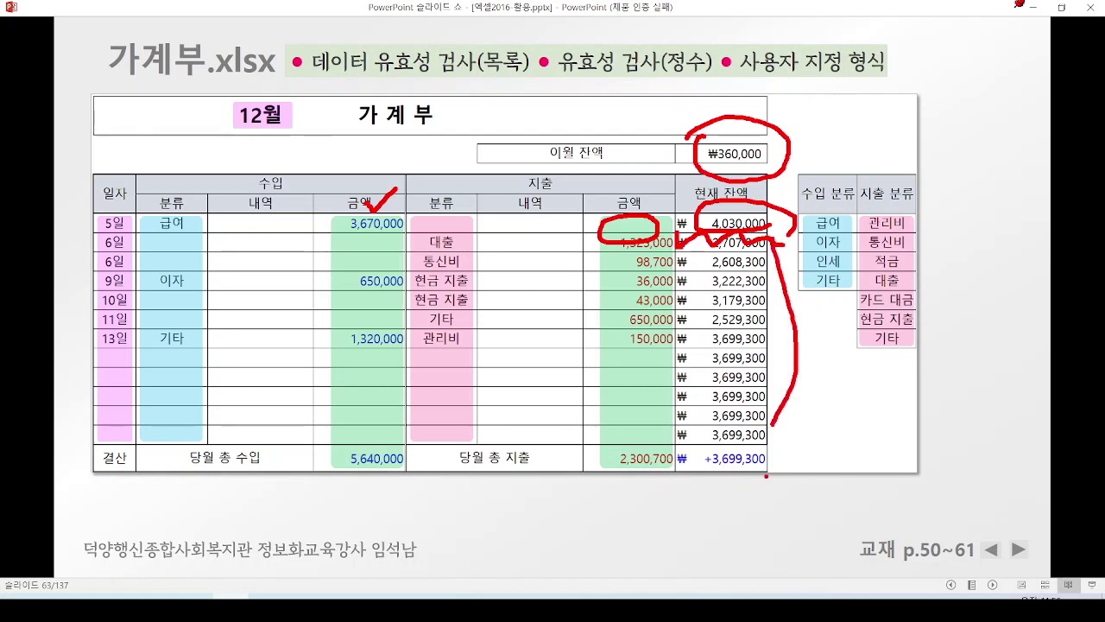
pyautogui.moveTo(798, 456)
pyautogui.mouseDown()
pyautogui.moveTo(672, 438)
pyautogui.moveTo(732, 497)
pyautogui.moveTo(781, 447)
pyautogui.mouseUp()
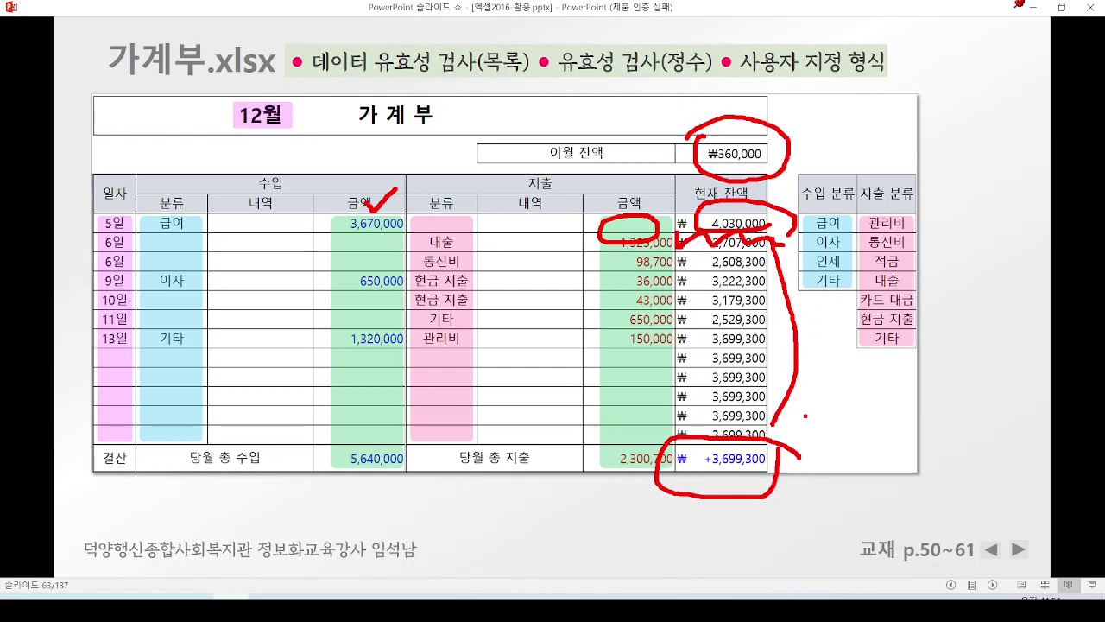
pyautogui.press('e')
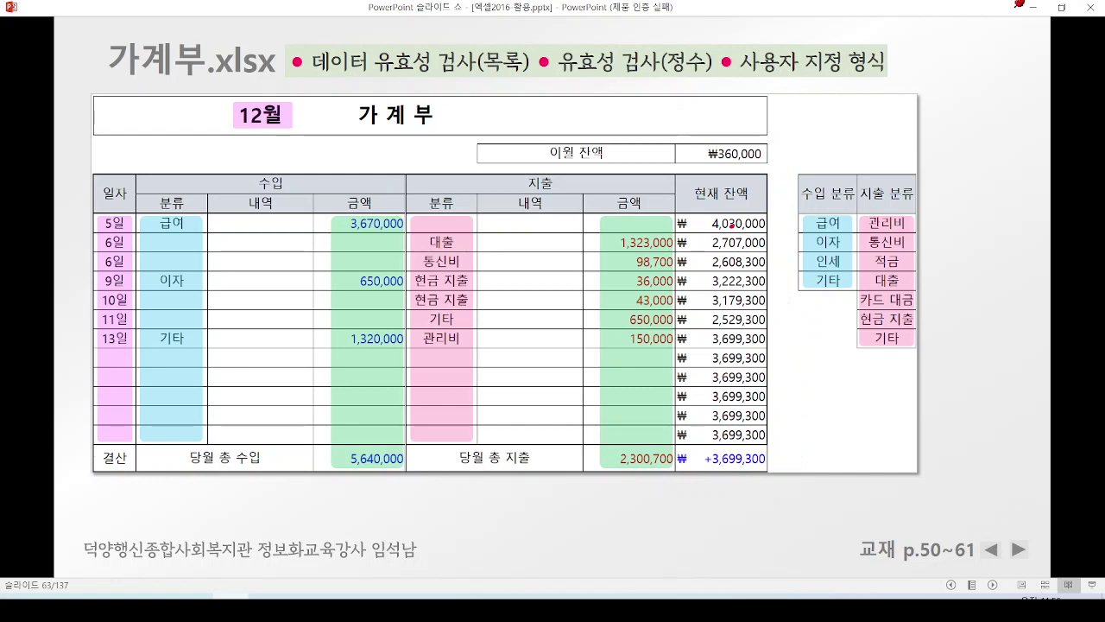
# Examine the won-sign and sign formatting of the 현재 잔액 column and its 결산 row, and minimize the slide show to return to Excel
pyautogui.moveTo(665, 210)
pyautogui.mouseDown()
pyautogui.moveTo(696, 335)
pyautogui.moveTo(698, 474)
pyautogui.moveTo(666, 209)
pyautogui.mouseUp()
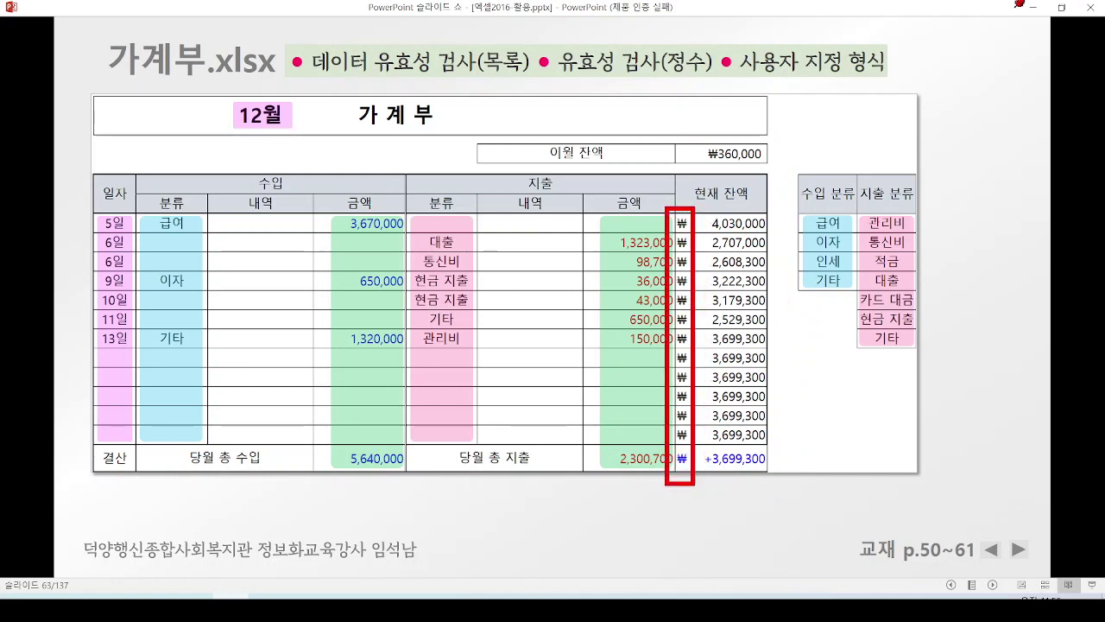
pyautogui.moveTo(816, 335)
pyautogui.mouseDown()
pyautogui.moveTo(695, 373)
pyautogui.moveTo(724, 401)
pyautogui.mouseUp()
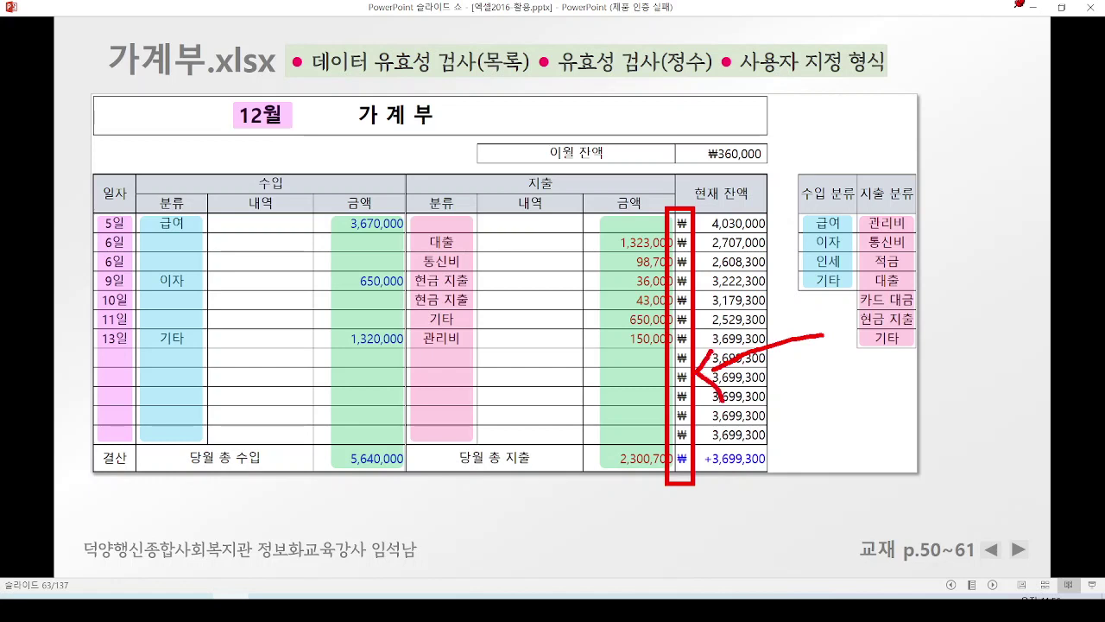
pyautogui.press('e')
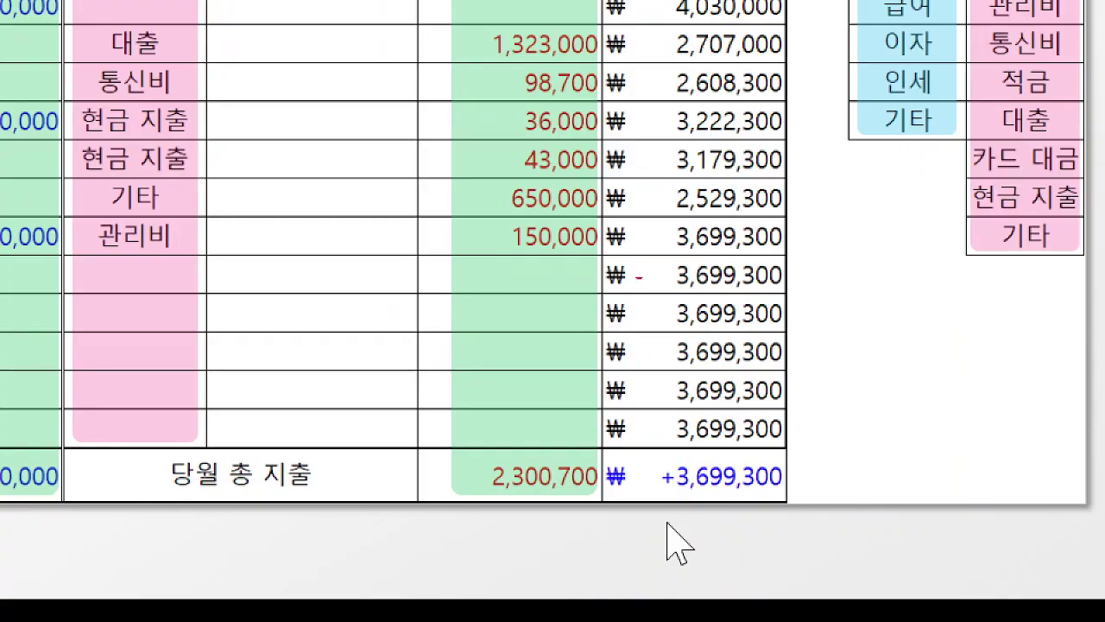
pyautogui.moveTo(643, 185)
pyautogui.mouseDown()
pyautogui.moveTo(614, 221)
pyautogui.moveTo(649, 289)
pyautogui.mouseUp()
pyautogui.moveTo(647, 427); pyautogui.dragTo(791, 450)
pyautogui.moveTo(604, 430)
pyautogui.mouseDown()
pyautogui.moveTo(785, 506)
pyautogui.moveTo(760, 439)
pyautogui.moveTo(605, 453)
pyautogui.moveTo(630, 421)
pyautogui.mouseUp()
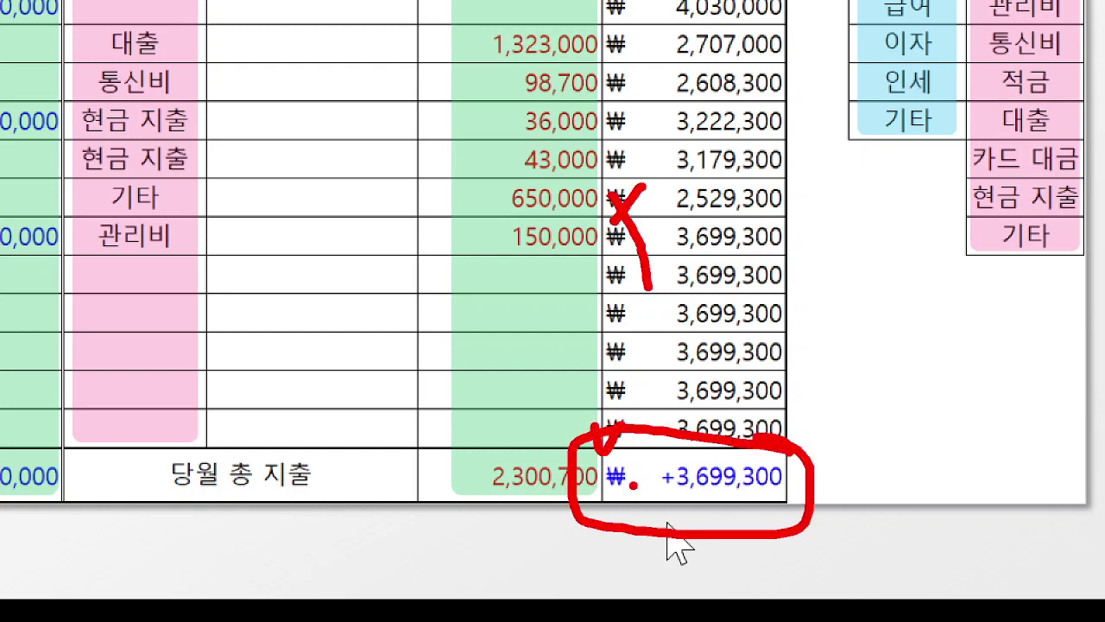
pyautogui.moveTo(627, 488); pyautogui.dragTo(682, 498)
pyautogui.moveTo(667, 458); pyautogui.dragTo(668, 506)
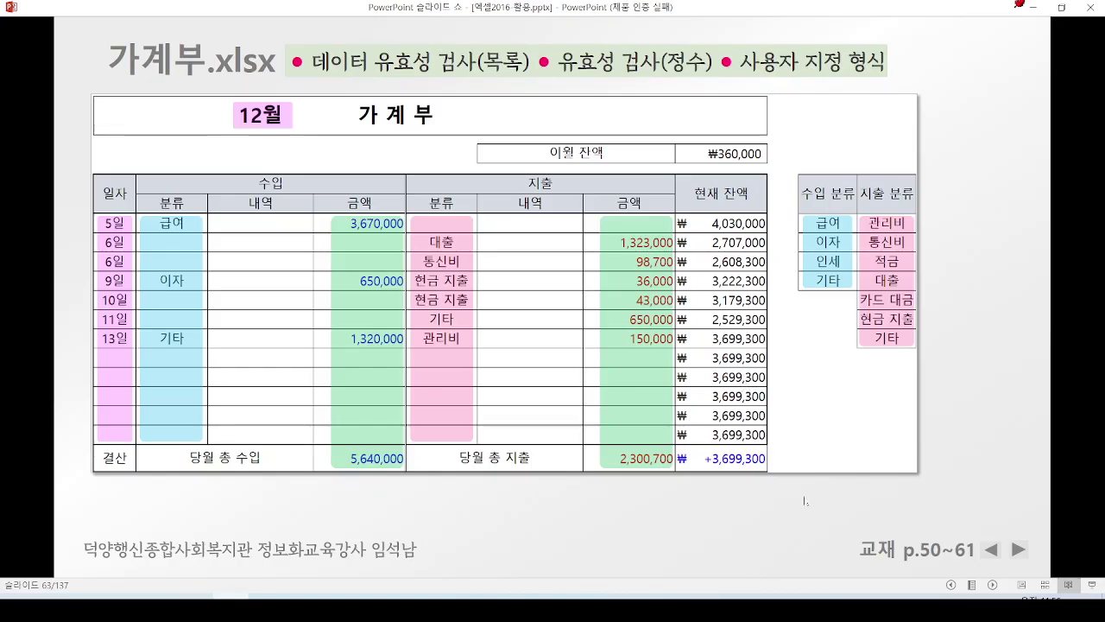
pyautogui.moveTo(780, 444)
pyautogui.mouseDown()
pyautogui.moveTo(674, 448)
pyautogui.moveTo(781, 436)
pyautogui.mouseUp()
pyautogui.moveTo(863, 87)
pyautogui.mouseDown()
pyautogui.moveTo(824, 86)
pyautogui.moveTo(708, 475)
pyautogui.mouseUp()
pyautogui.moveTo(781, 397); pyautogui.dragTo(711, 442)
pyautogui.press('e')
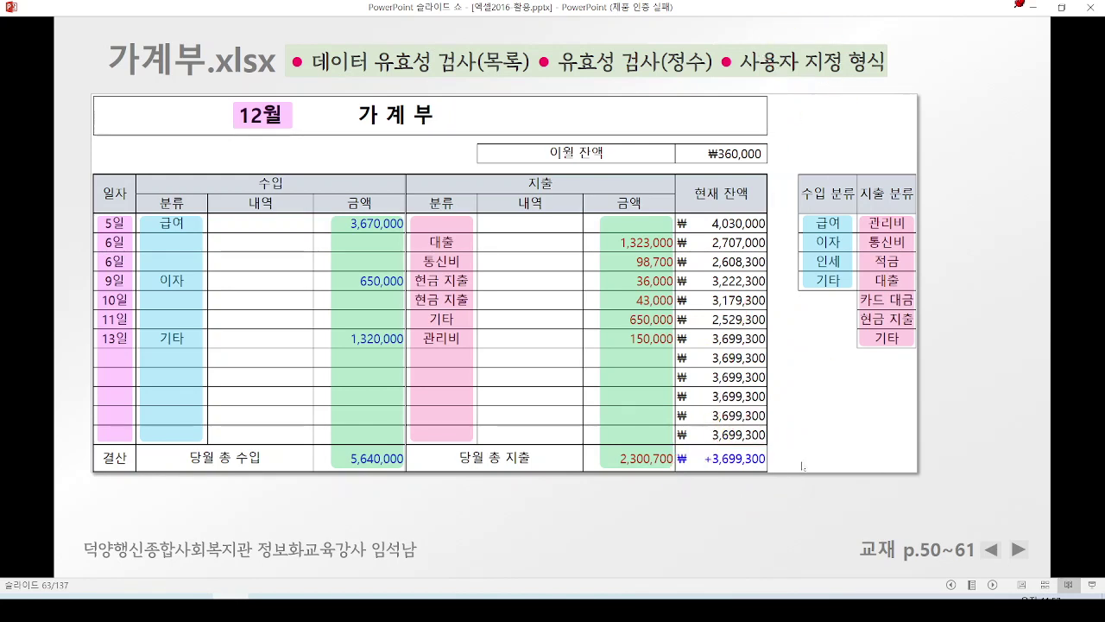
pyautogui.click(1034, 7)
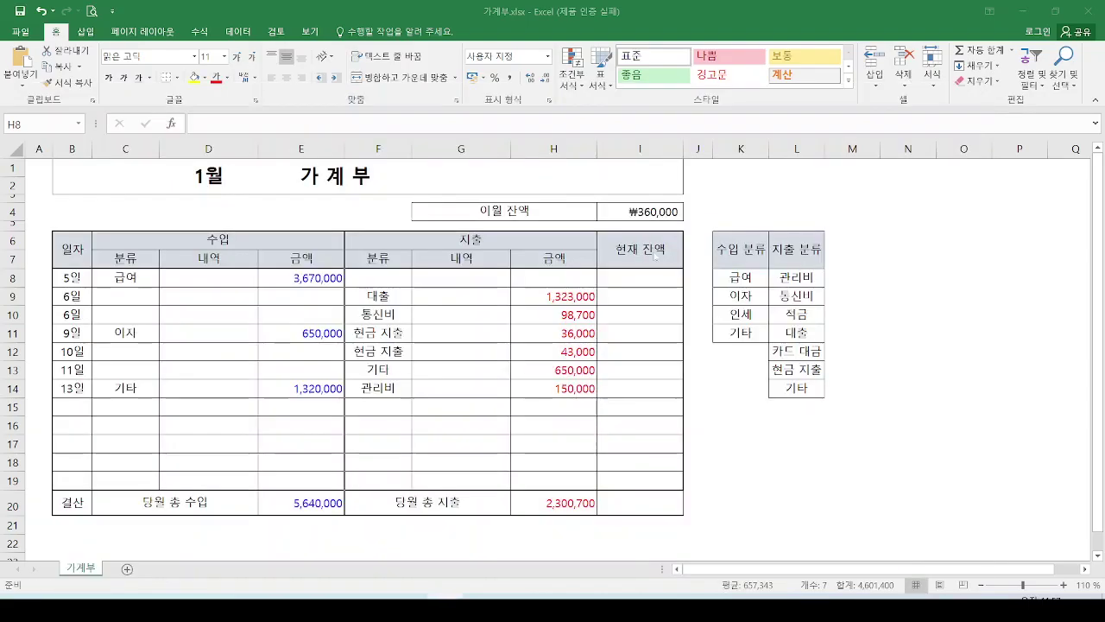
# Enter the first 현재 잔액 formula =I4+E8-H8 in cell I8, and undo the entry
pyautogui.click(632, 281)
pyautogui.moveTo(645, 275)
pyautogui.mouseDown()
pyautogui.moveTo(660, 296)
pyautogui.moveTo(682, 283)
pyautogui.moveTo(660, 278)
pyautogui.mouseUp()
pyautogui.moveTo(654, 224); pyautogui.dragTo(707, 218)
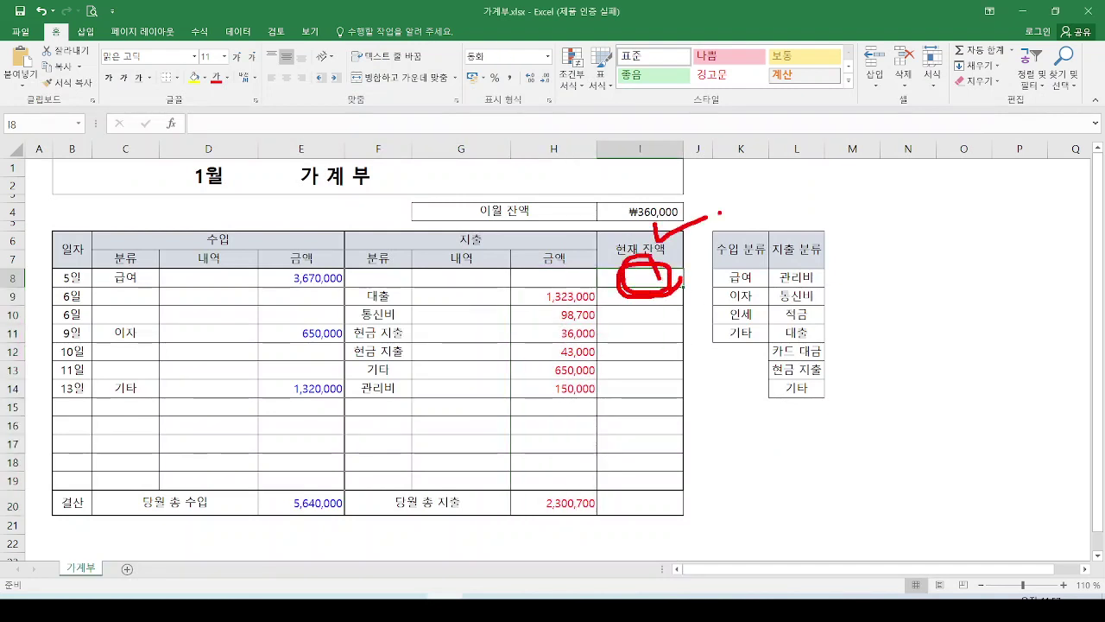
pyautogui.press('Escape')
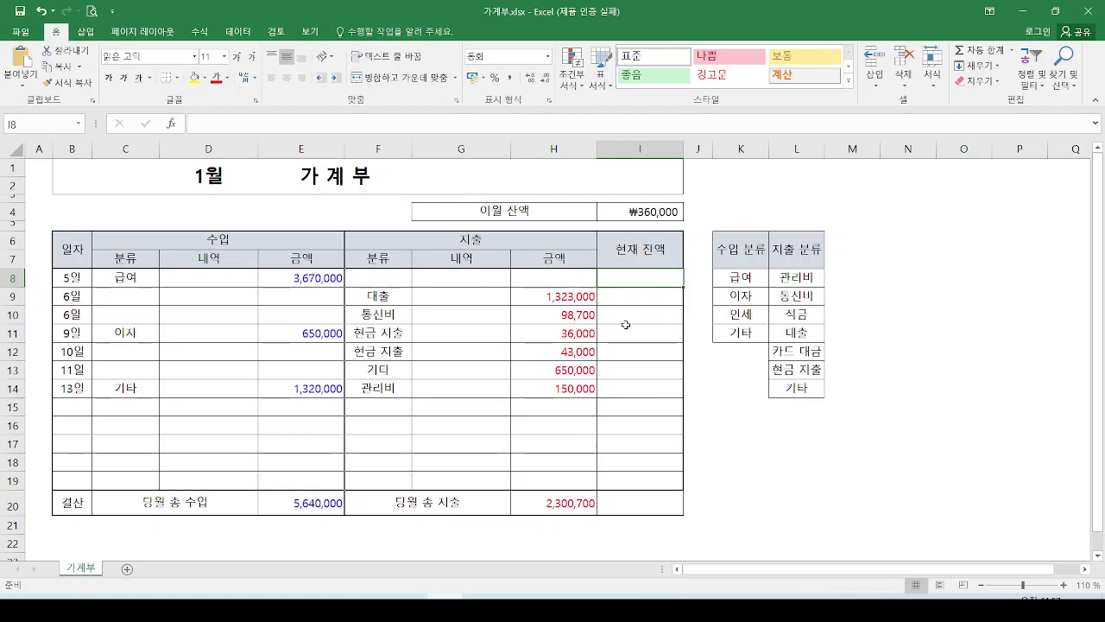
pyautogui.write('=')
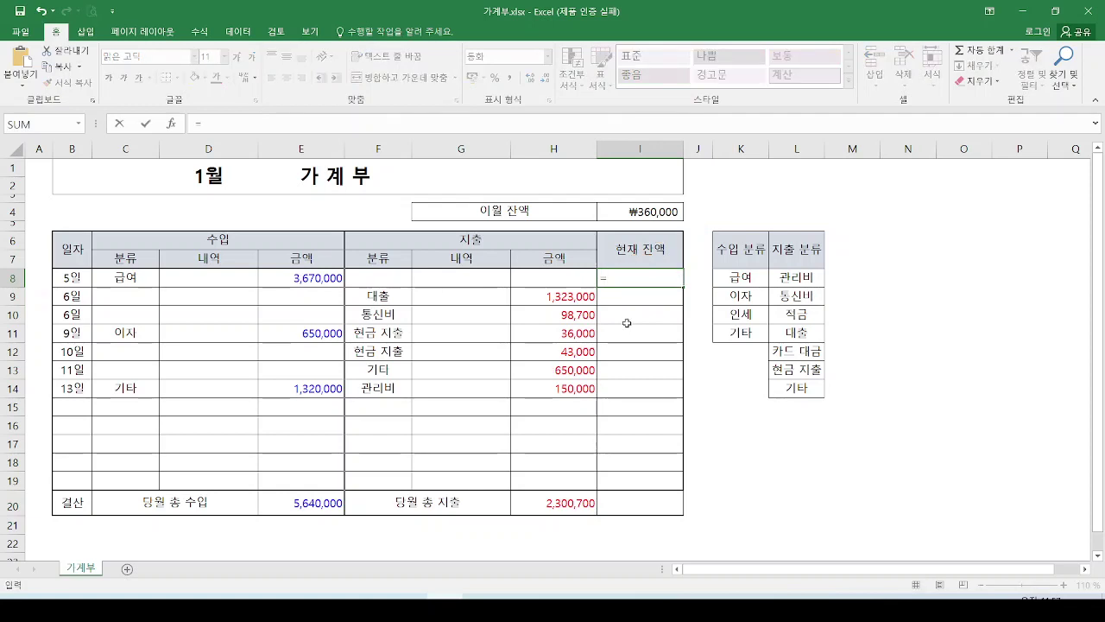
pyautogui.click(650, 210)
pyautogui.moveTo(664, 224)
pyautogui.mouseDown()
pyautogui.moveTo(634, 192)
pyautogui.moveTo(682, 226)
pyautogui.mouseUp()
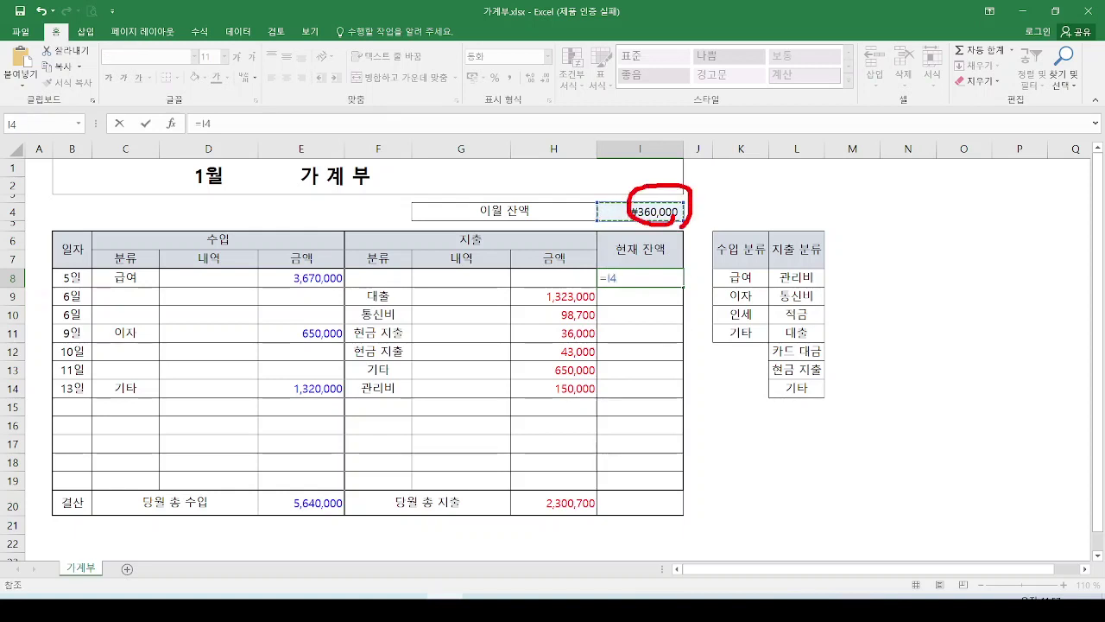
pyautogui.press('Escape')
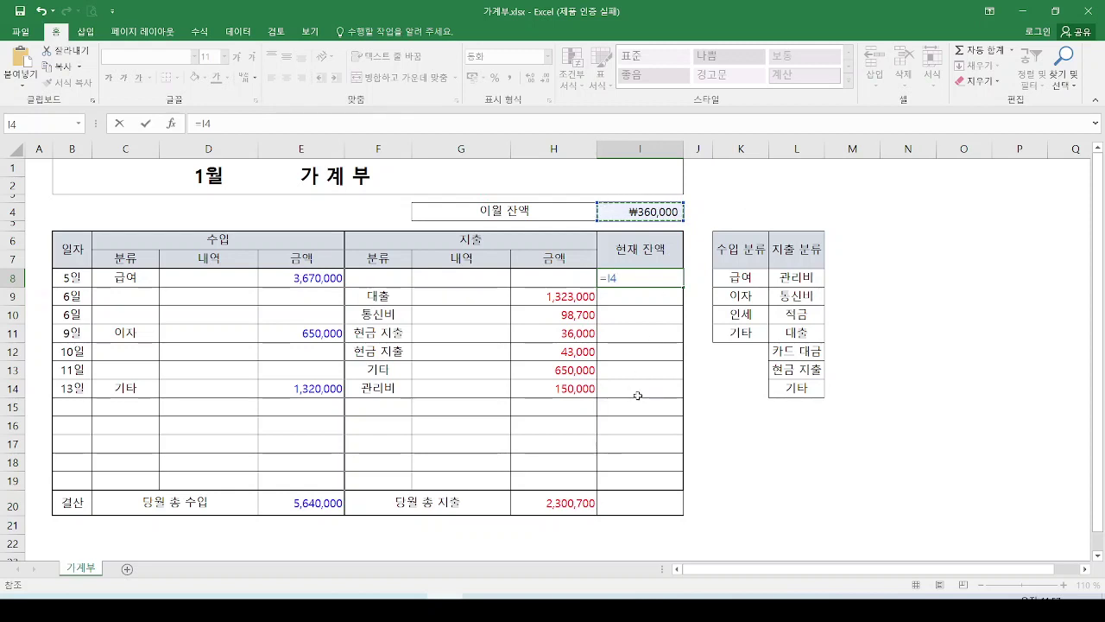
pyautogui.write('+')
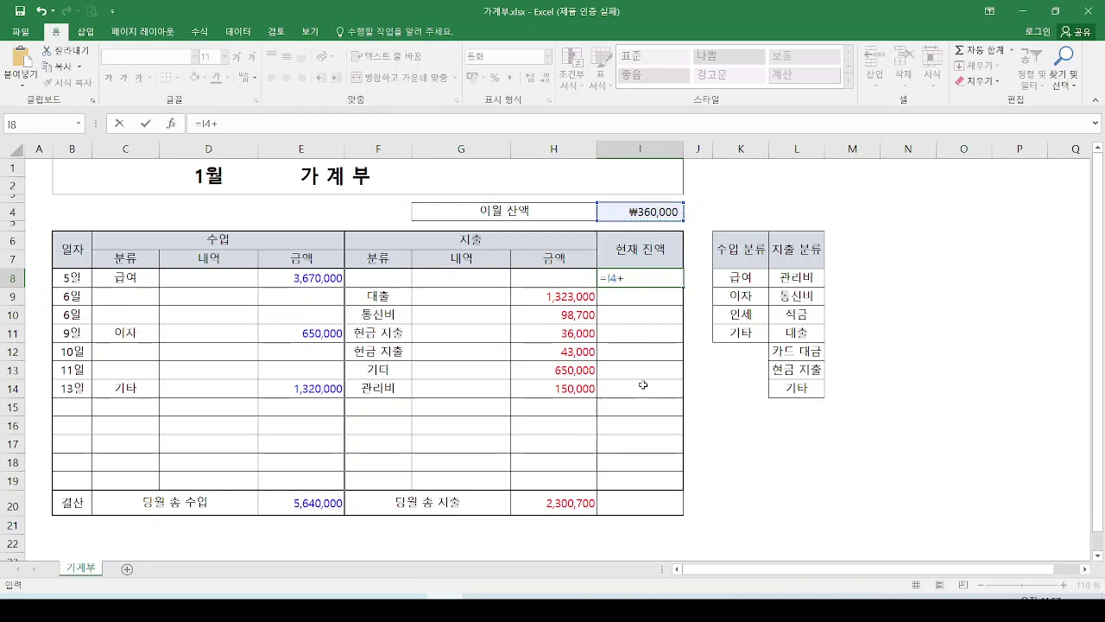
pyautogui.click(326, 279)
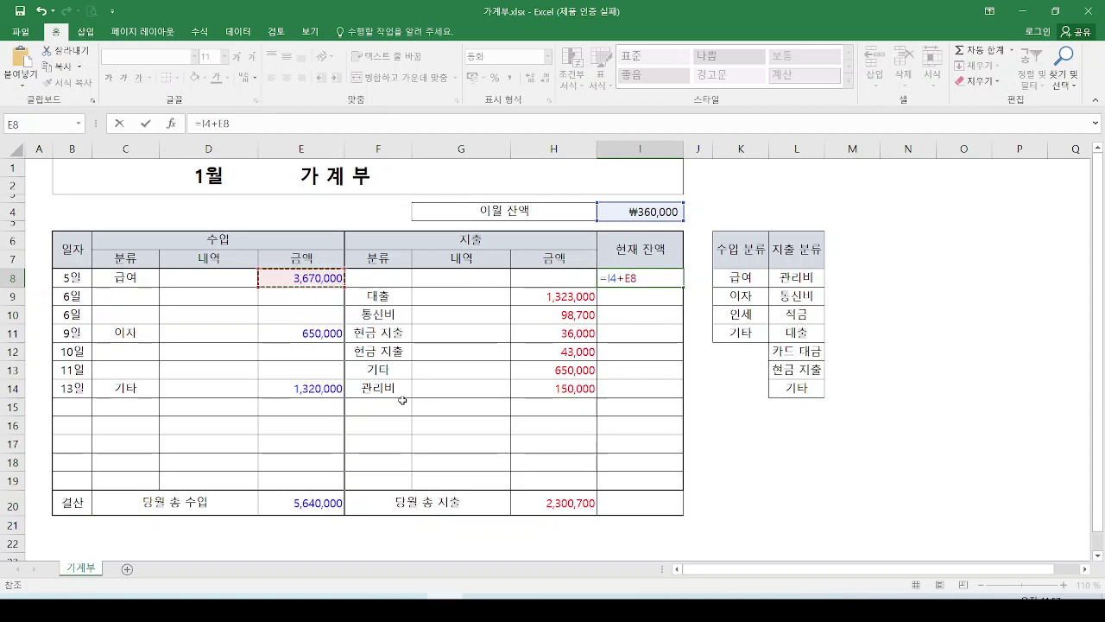
pyautogui.write('-')
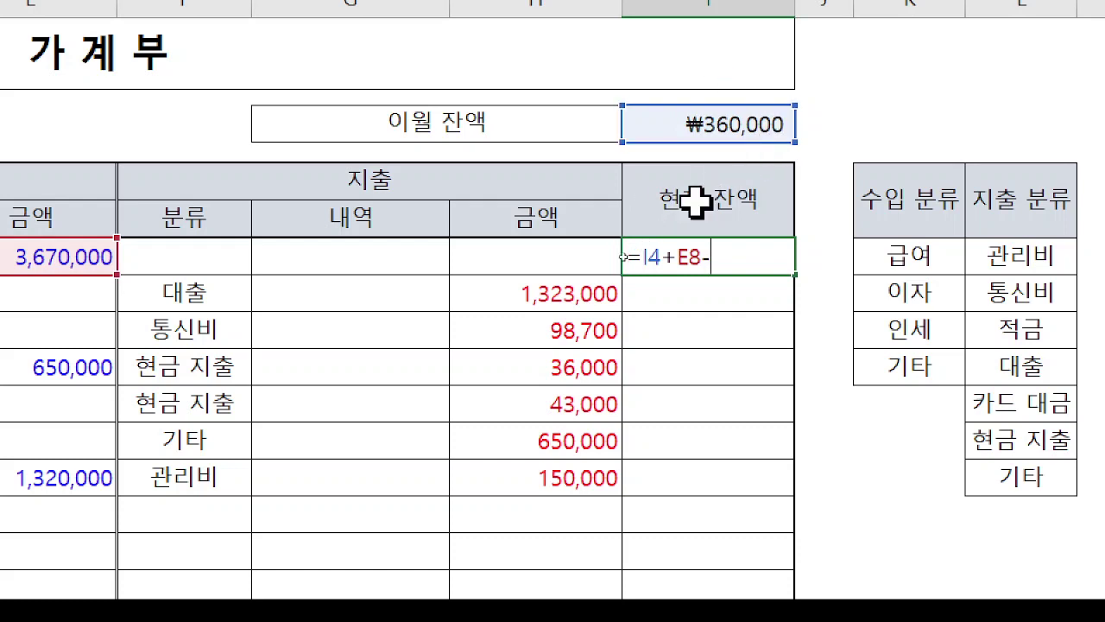
pyautogui.click(545, 257)
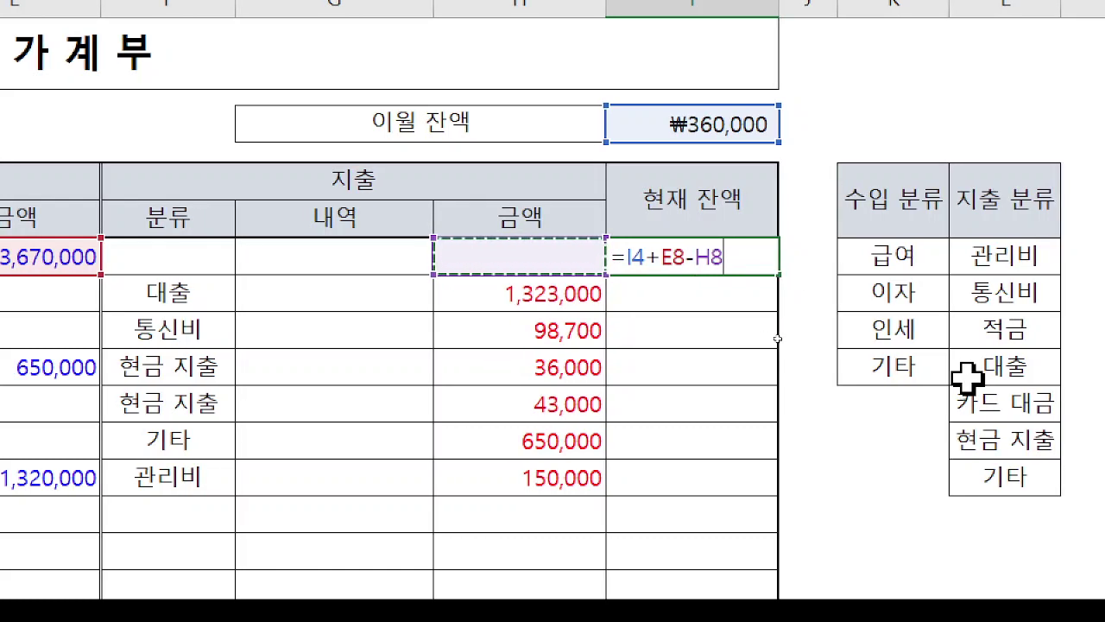
pyautogui.press('Return')
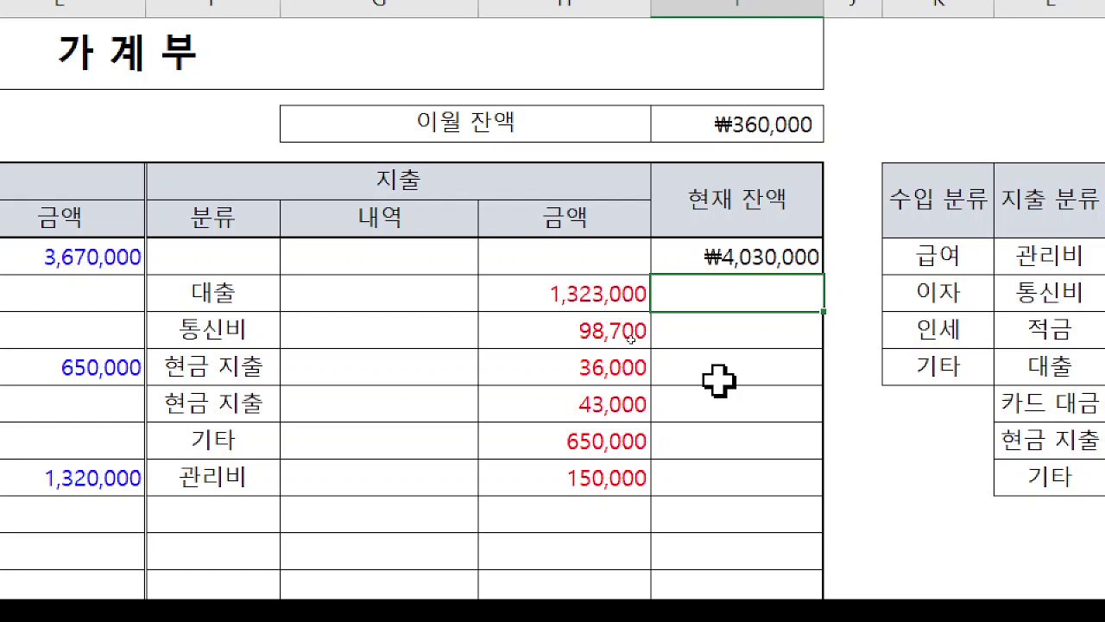
pyautogui.click(740, 252)
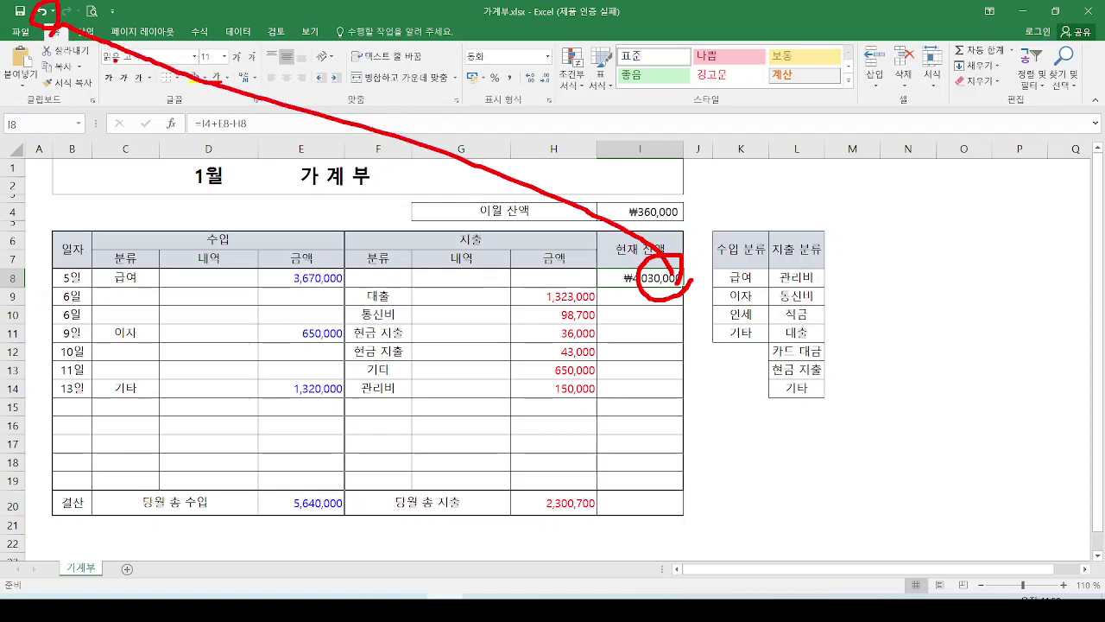
pyautogui.click(40, 10)
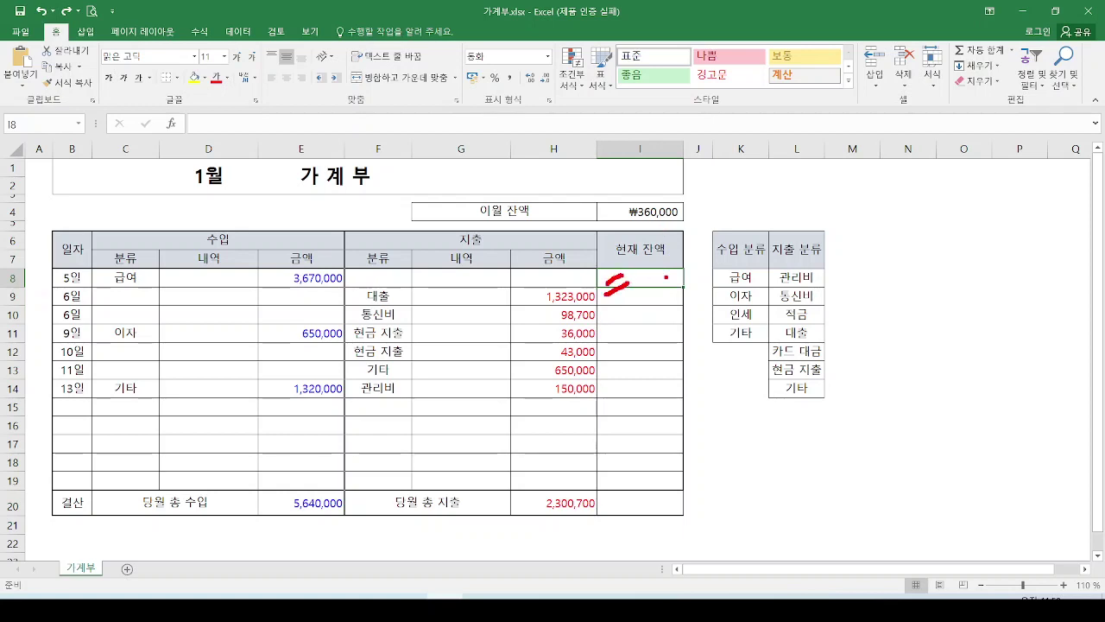
# Enter the formula =I4+E8-H8 in cell I8 to calculate the first 현재 잔액 from 이월 잔액, income and expense
pyautogui.write('=')
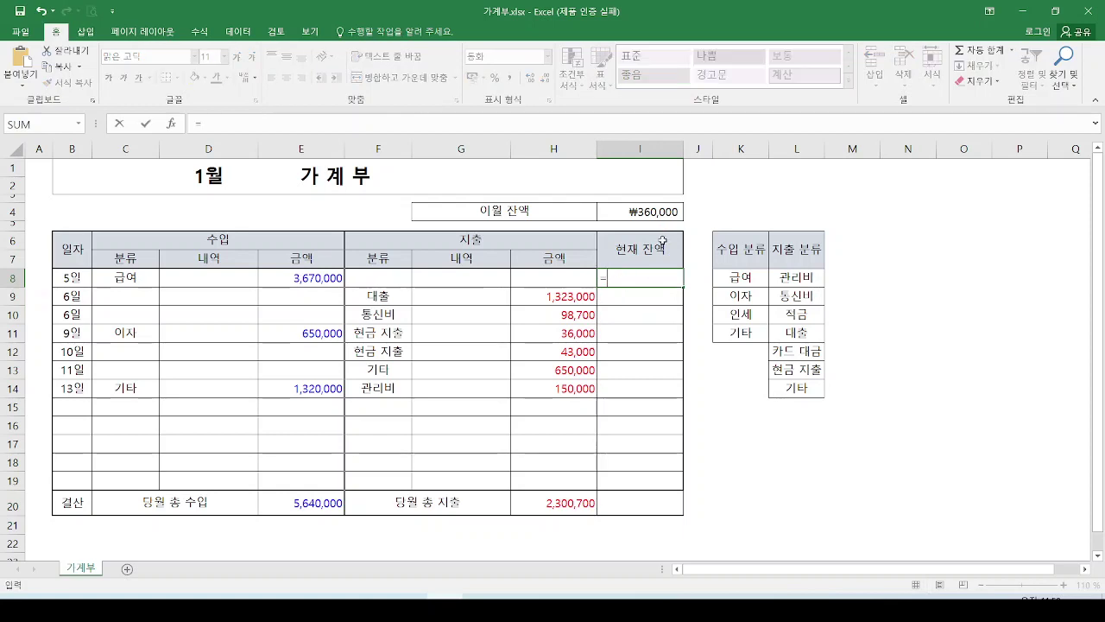
pyautogui.click(659, 213)
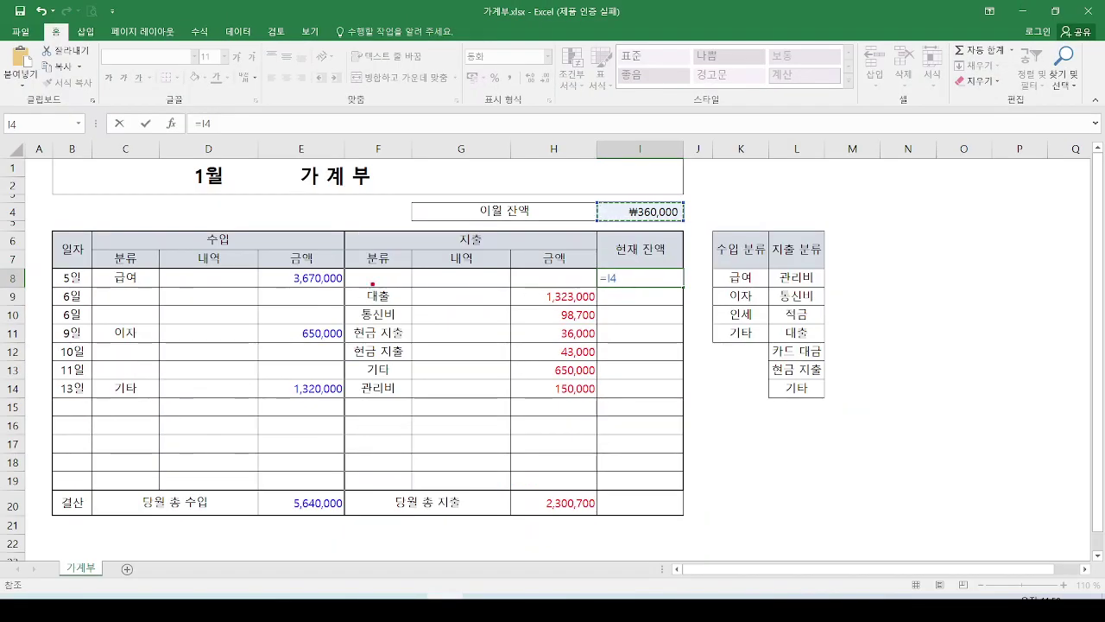
pyautogui.moveTo(372, 283)
pyautogui.mouseDown()
pyautogui.moveTo(340, 255)
pyautogui.moveTo(354, 298)
pyautogui.mouseUp()
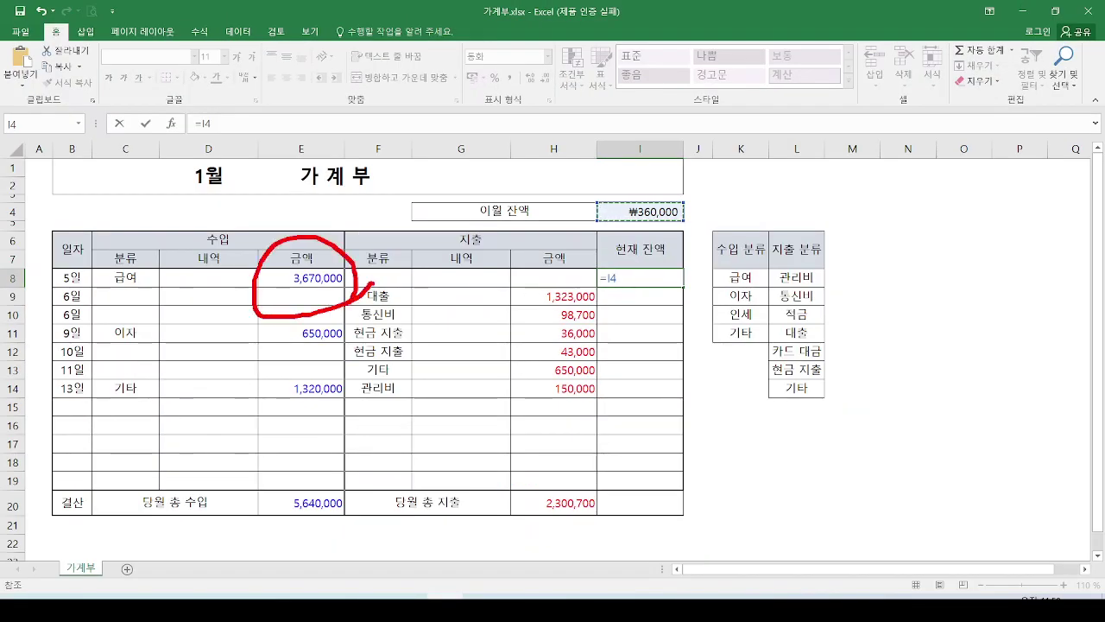
pyautogui.moveTo(380, 237)
pyautogui.mouseDown()
pyautogui.moveTo(388, 259)
pyautogui.moveTo(451, 223)
pyautogui.mouseUp()
pyautogui.press('Escape')
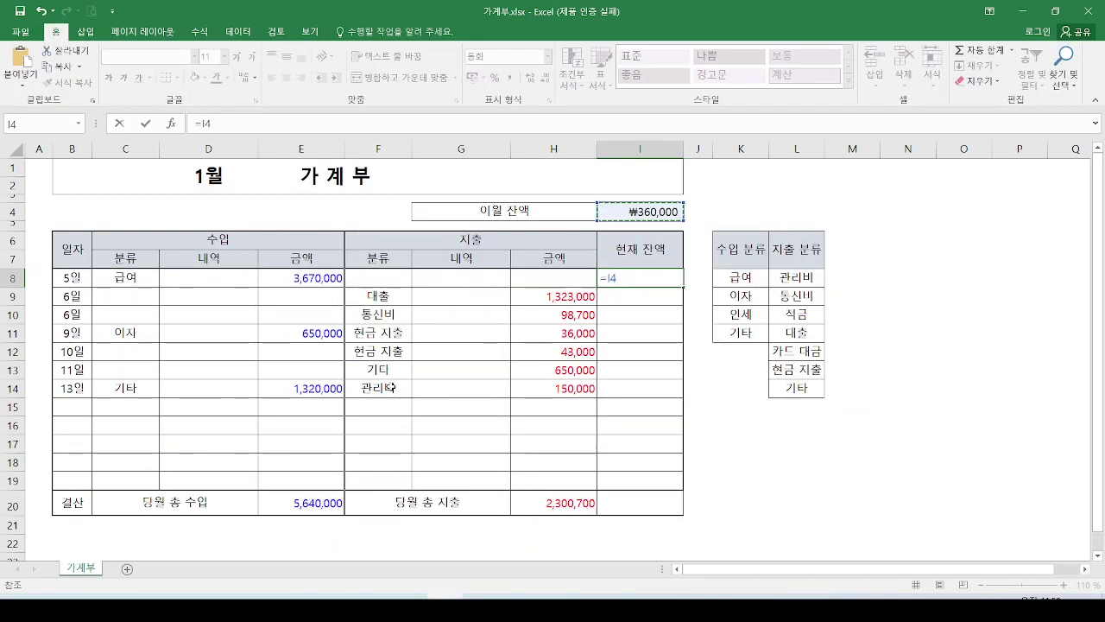
pyautogui.write('+')
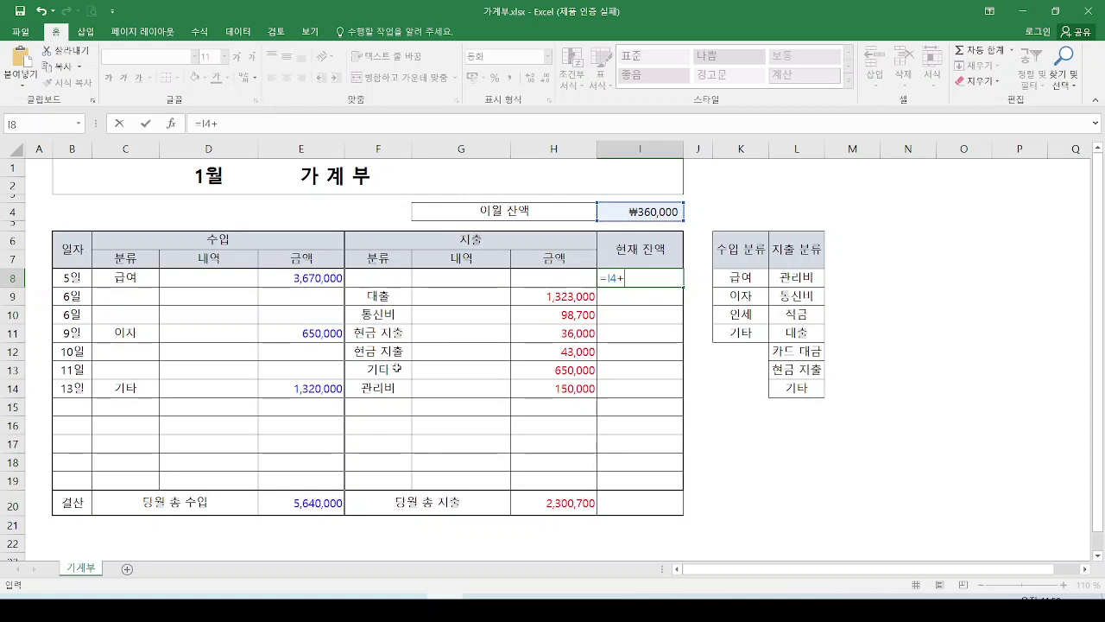
pyautogui.click(302, 278)
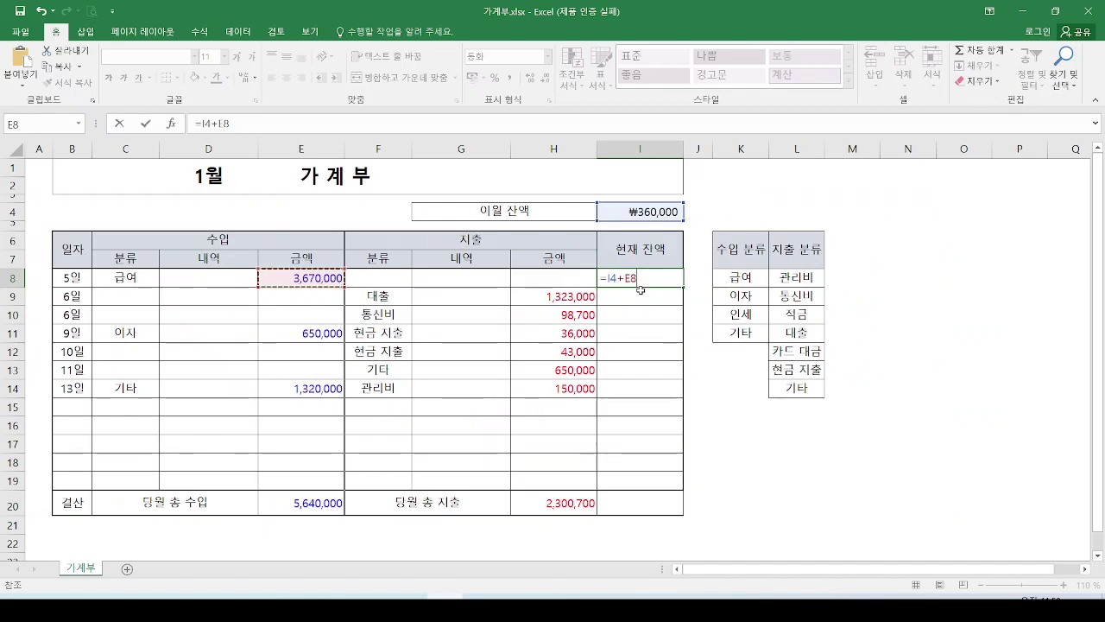
pyautogui.moveTo(489, 228)
pyautogui.mouseDown()
pyautogui.moveTo(492, 257)
pyautogui.moveTo(588, 289)
pyautogui.mouseUp()
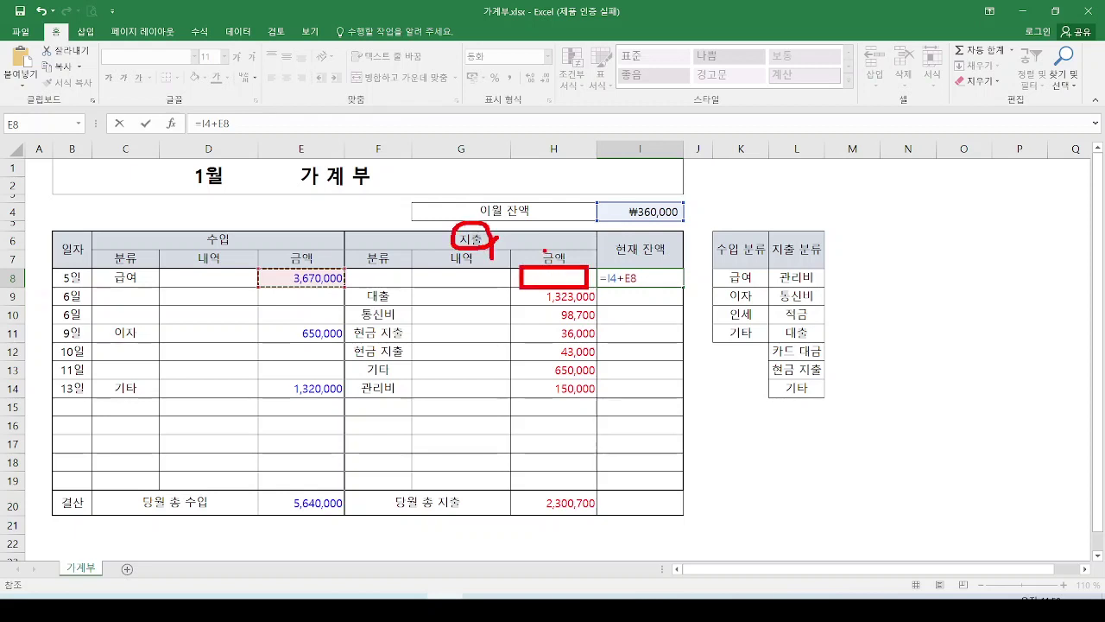
pyautogui.press('Escape')
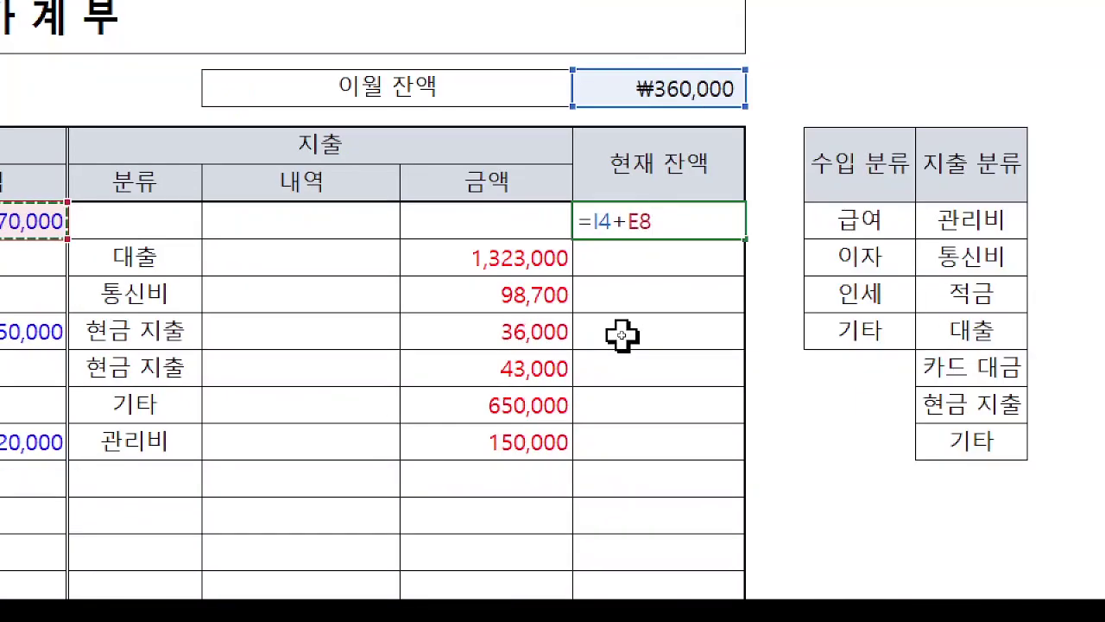
pyautogui.write('-')
pyautogui.click(518, 222)
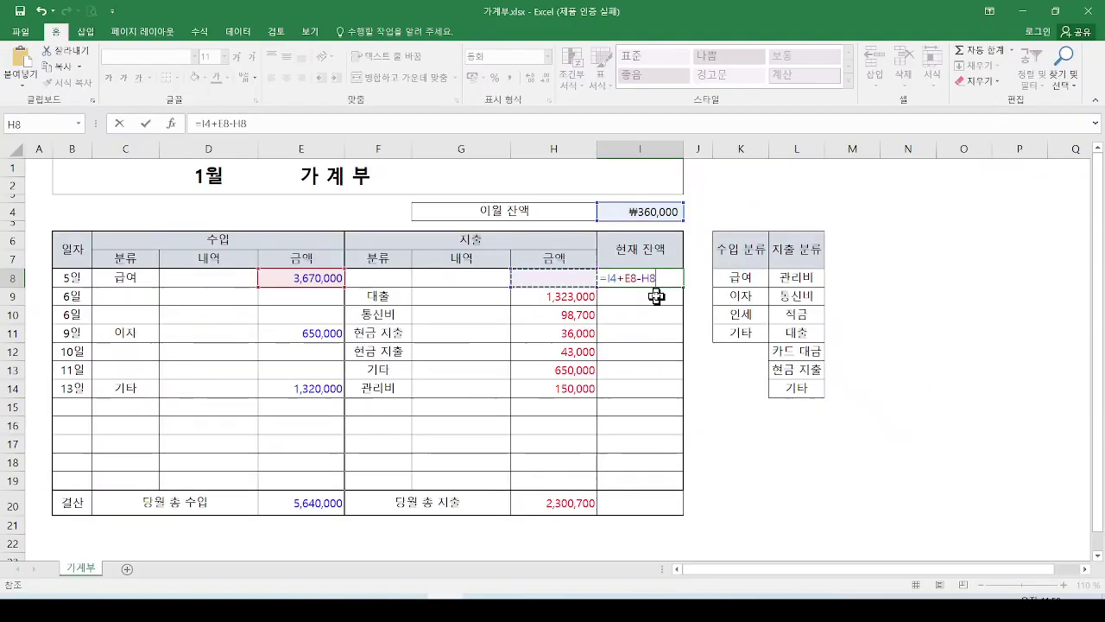
pyautogui.moveTo(667, 205); pyautogui.dragTo(666, 219)
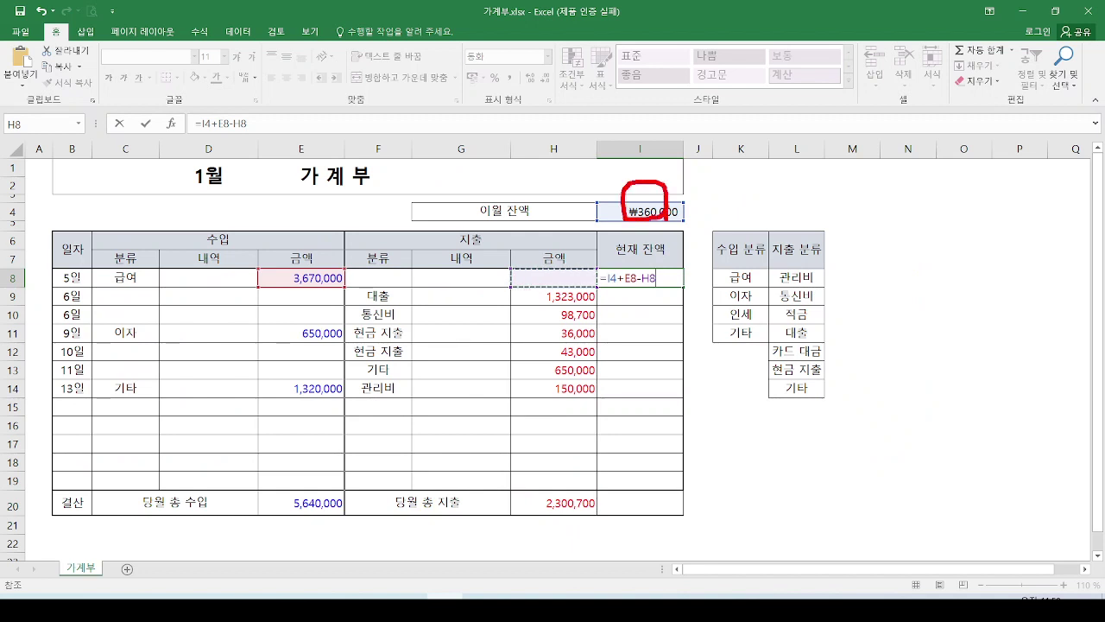
pyautogui.moveTo(320, 255); pyautogui.dragTo(356, 235)
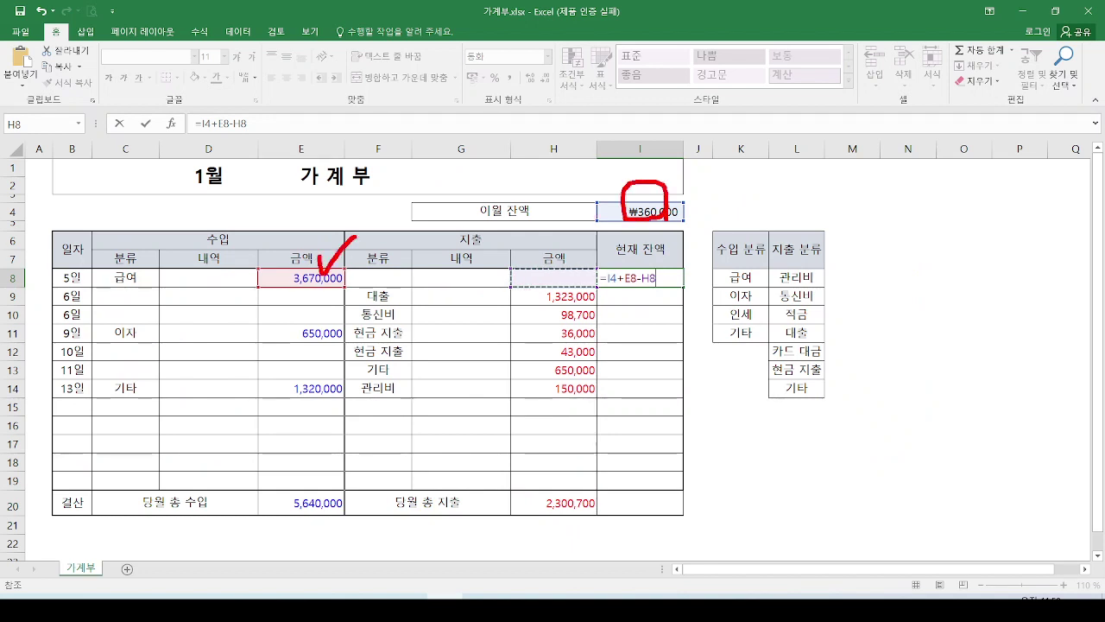
pyautogui.moveTo(569, 270); pyautogui.dragTo(598, 236)
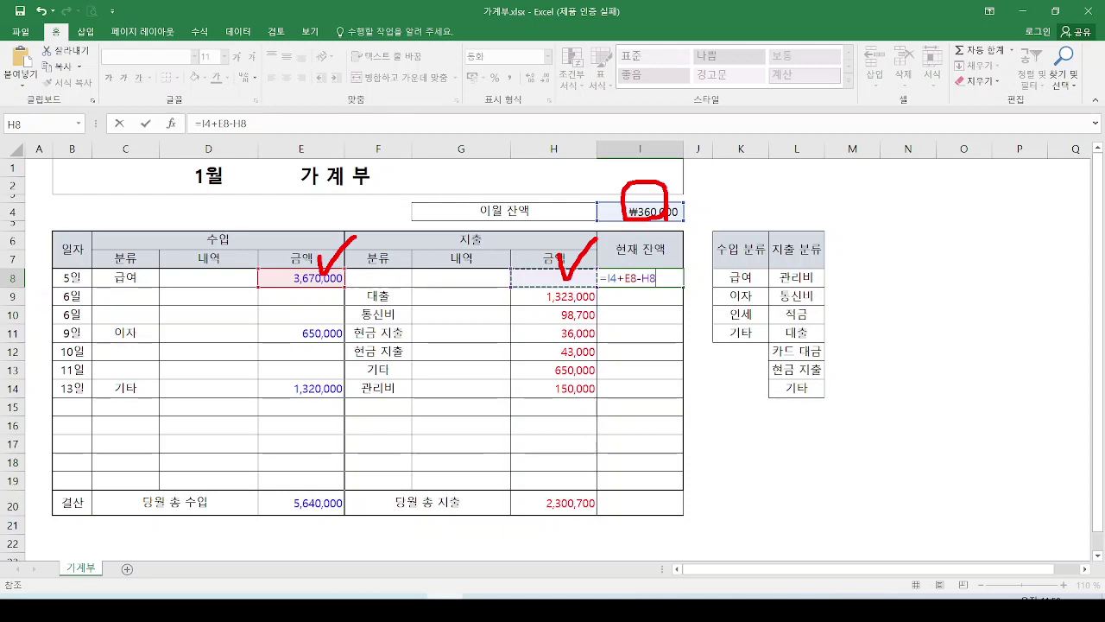
pyautogui.moveTo(663, 285)
pyautogui.mouseDown()
pyautogui.moveTo(599, 274)
pyautogui.moveTo(666, 341)
pyautogui.mouseUp()
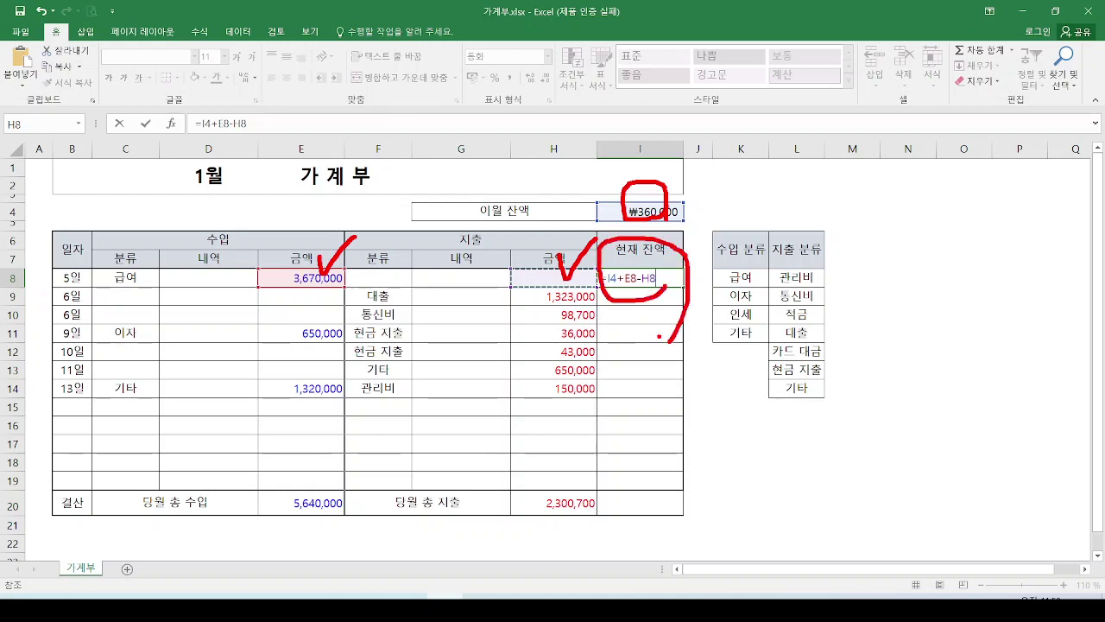
pyautogui.press('Escape')
pyautogui.hotkey('ctrl', '4')
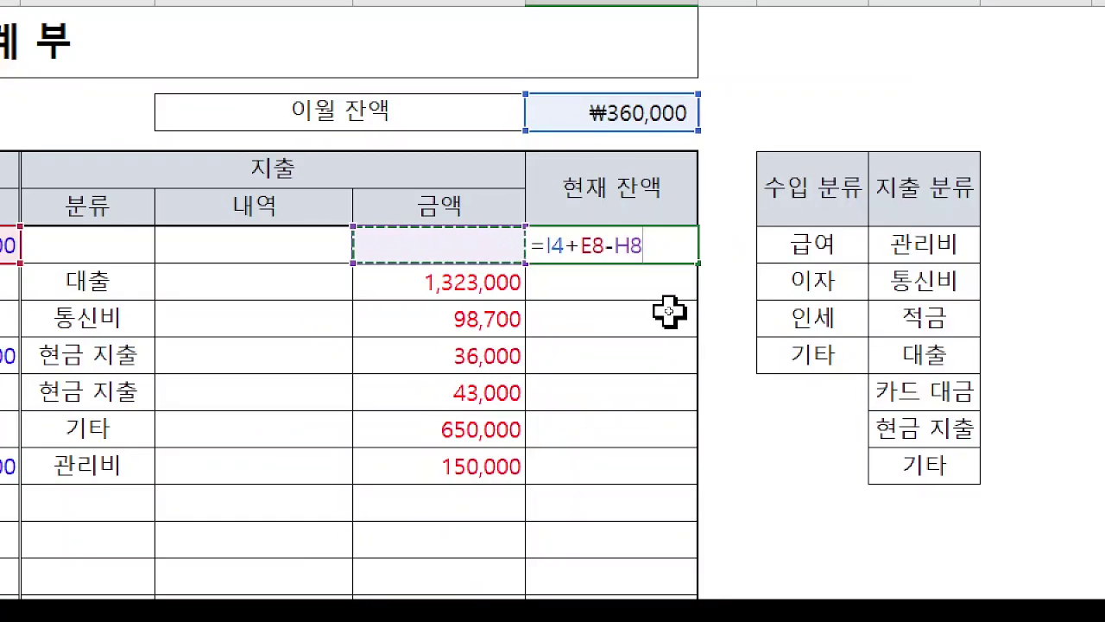
pyautogui.press('Return')
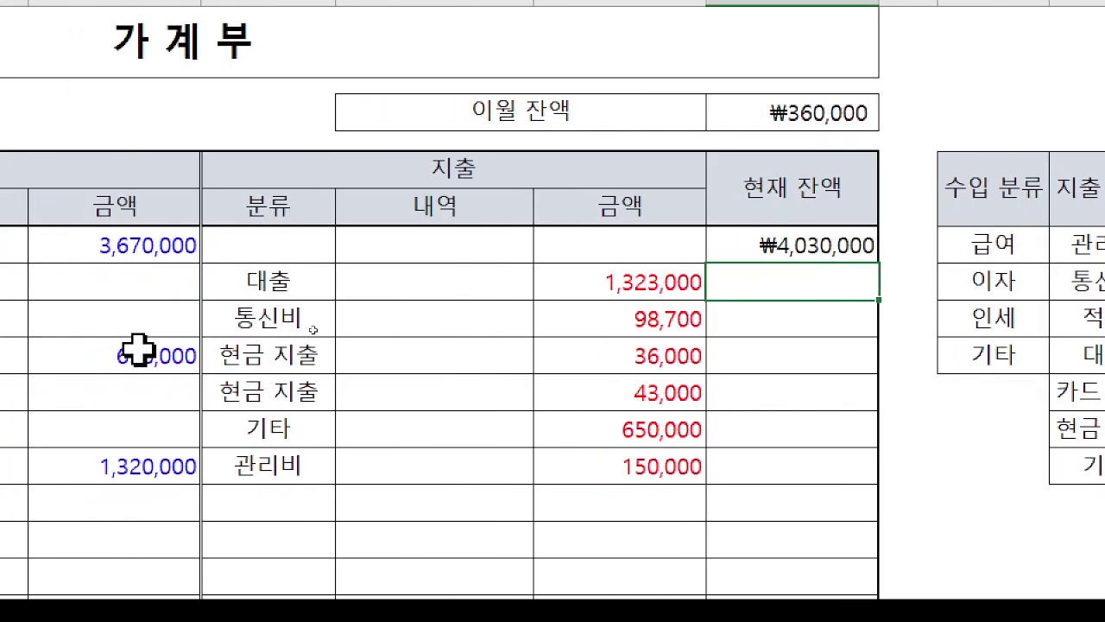
# Examine which amounts make up the balance in I8 and which balance, income and expense cells the next balance in I9 depends on
pyautogui.moveTo(890, 127); pyautogui.dragTo(892, 115)
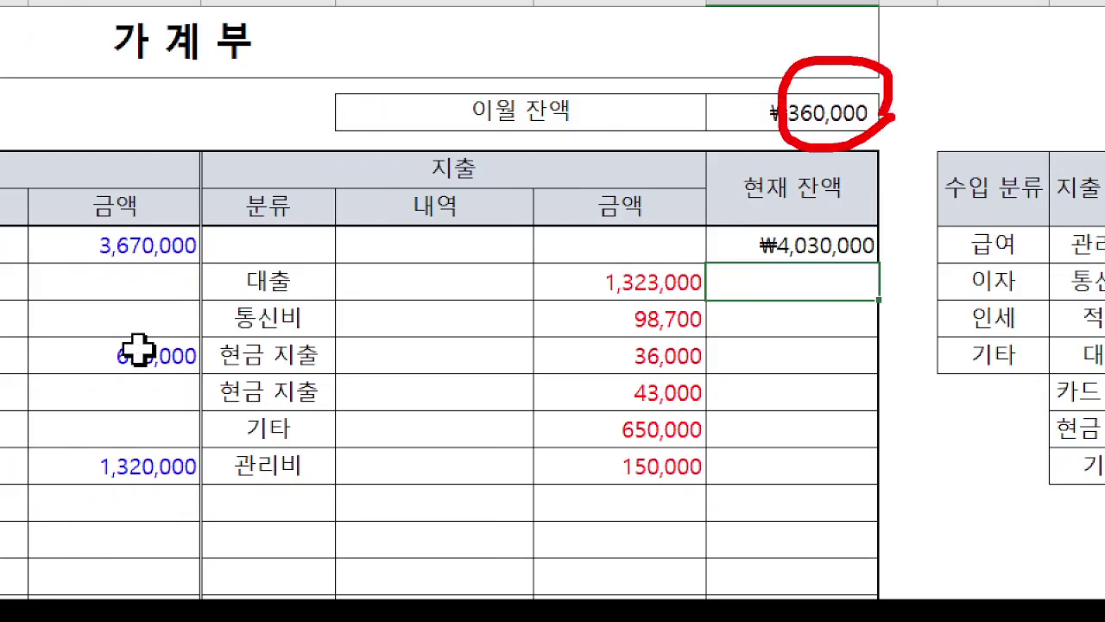
pyautogui.moveTo(176, 220)
pyautogui.mouseDown()
pyautogui.moveTo(74, 274)
pyautogui.moveTo(197, 233)
pyautogui.mouseUp()
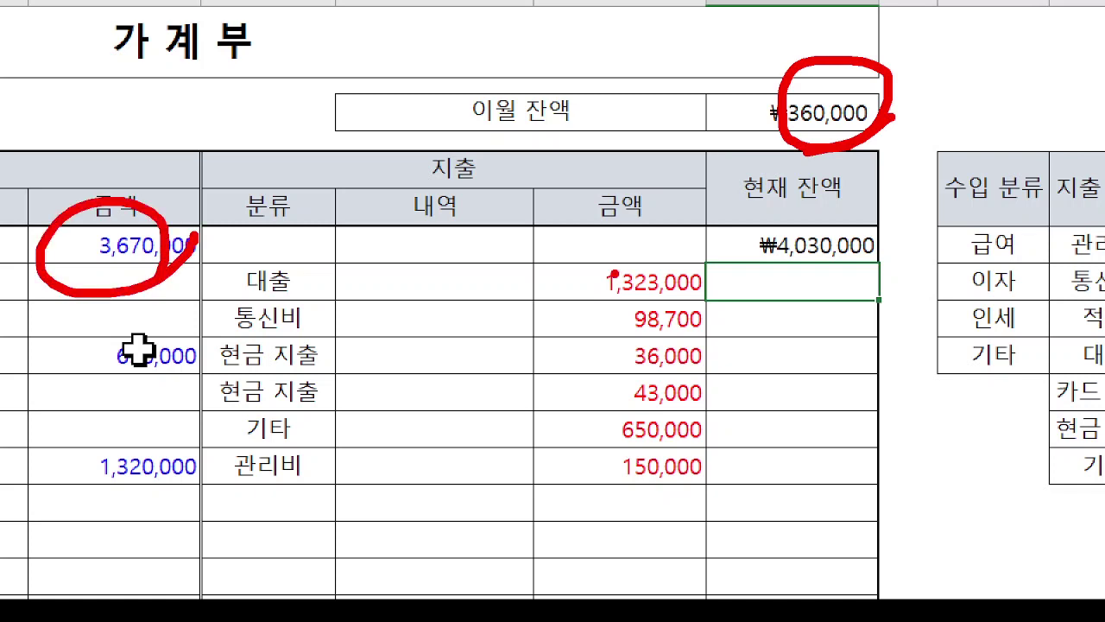
pyautogui.moveTo(722, 234)
pyautogui.mouseDown()
pyautogui.moveTo(744, 255)
pyautogui.moveTo(958, 274)
pyautogui.mouseUp()
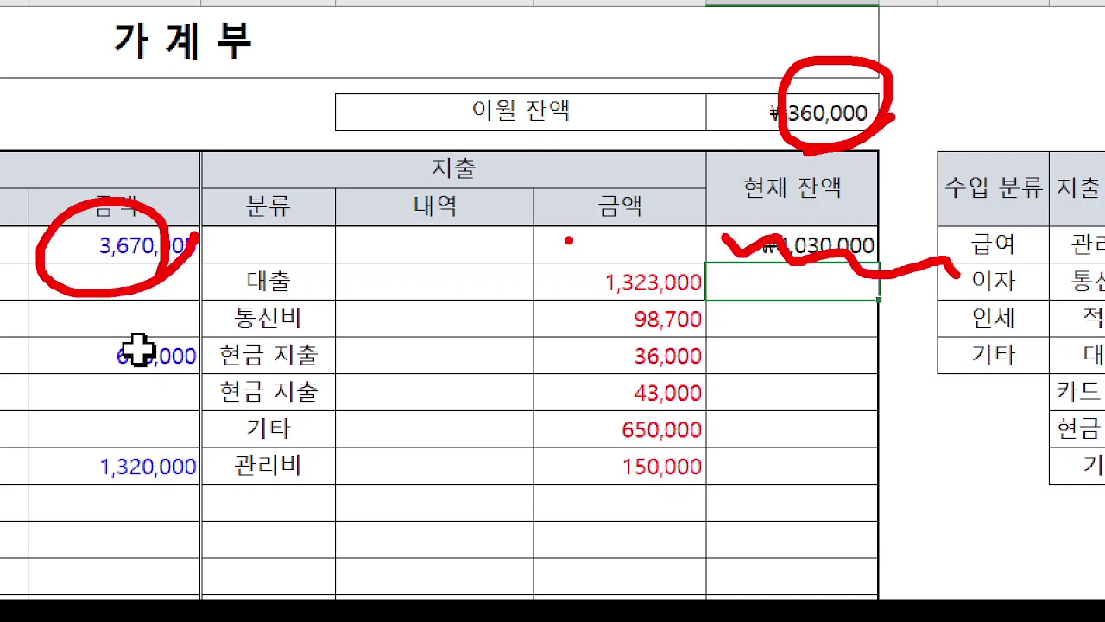
pyautogui.press('Escape')
pyautogui.press('Escape')
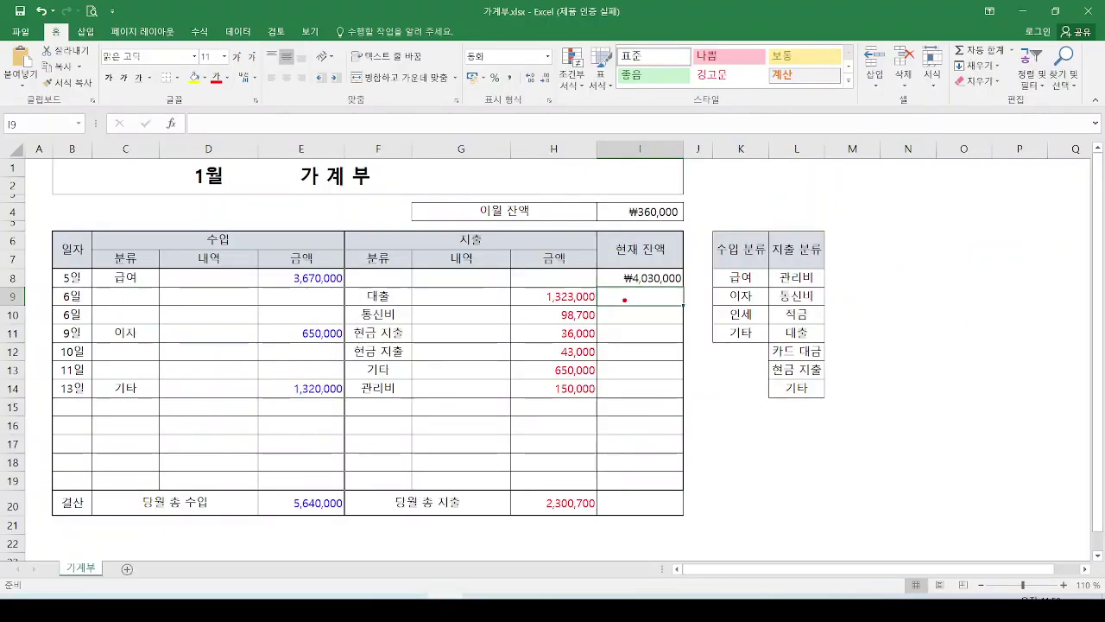
pyautogui.moveTo(617, 304); pyautogui.dragTo(685, 304)
pyautogui.press('Escape')
pyautogui.hotkey('ctrl', '1')
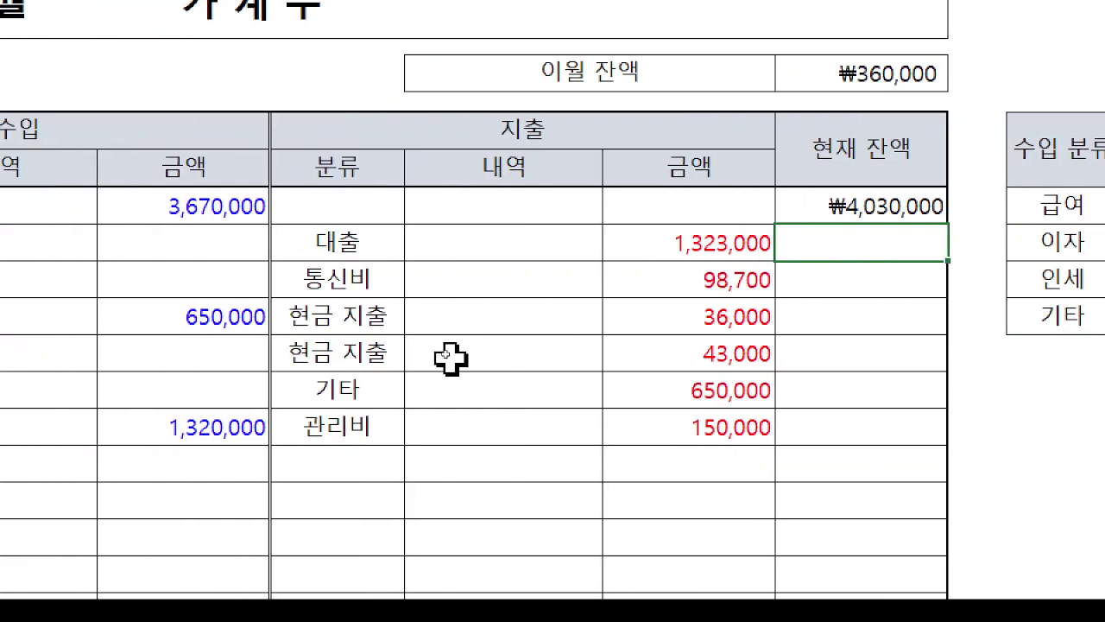
pyautogui.moveTo(883, 210)
pyautogui.mouseDown()
pyautogui.moveTo(837, 218)
pyautogui.moveTo(897, 180)
pyautogui.mouseUp()
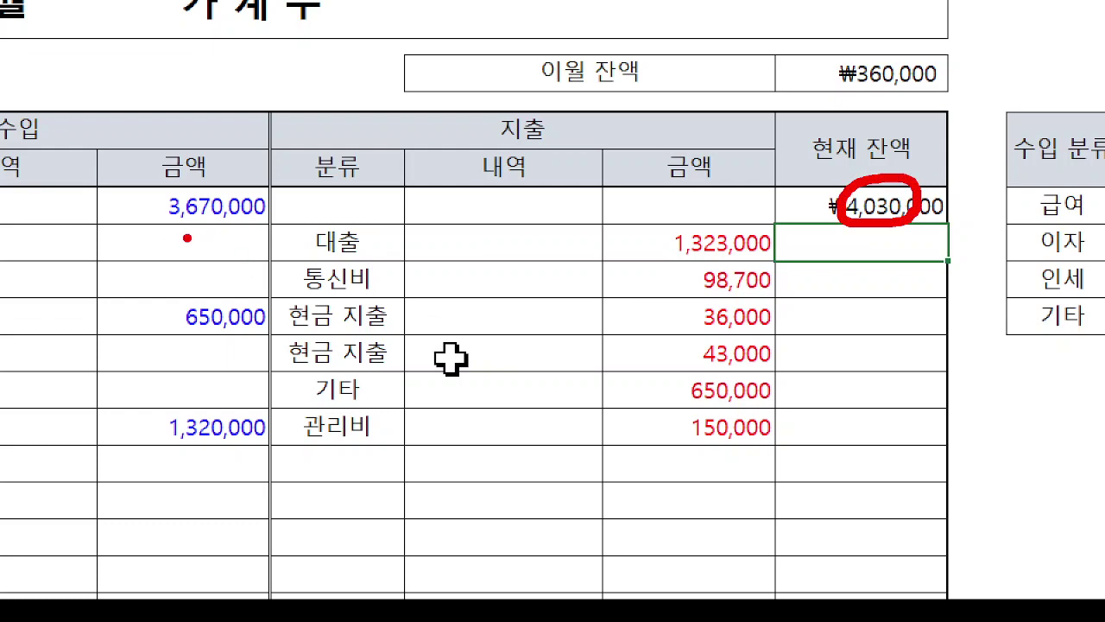
pyautogui.moveTo(135, 227)
pyautogui.mouseDown()
pyautogui.moveTo(219, 258)
pyautogui.moveTo(264, 257)
pyautogui.mouseUp()
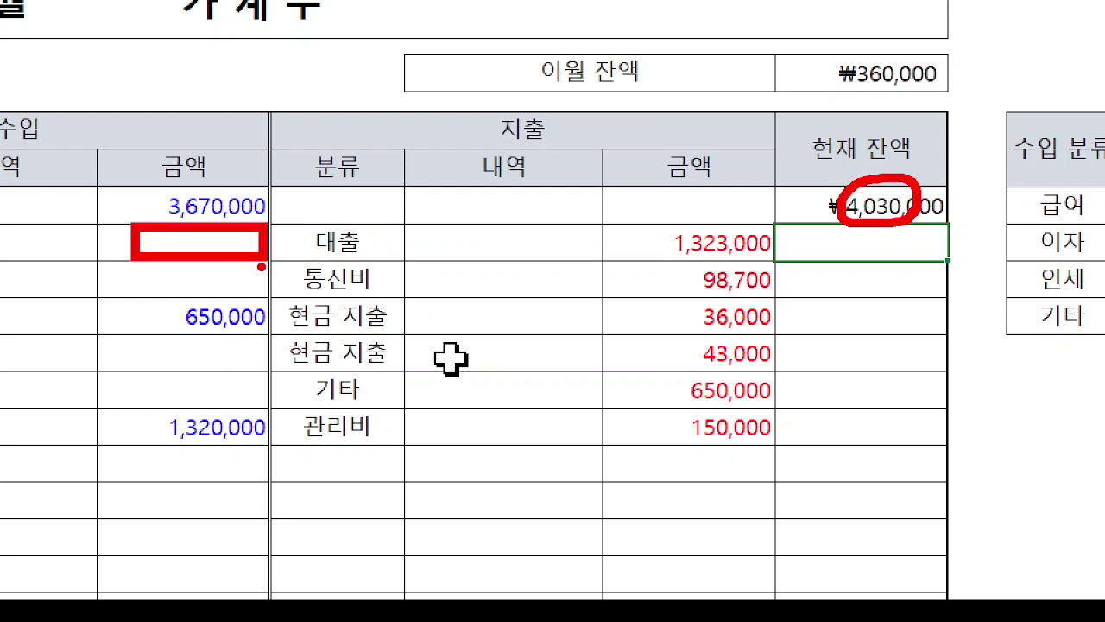
pyautogui.moveTo(625, 228)
pyautogui.mouseDown()
pyautogui.moveTo(658, 255)
pyautogui.moveTo(786, 264)
pyautogui.mouseUp()
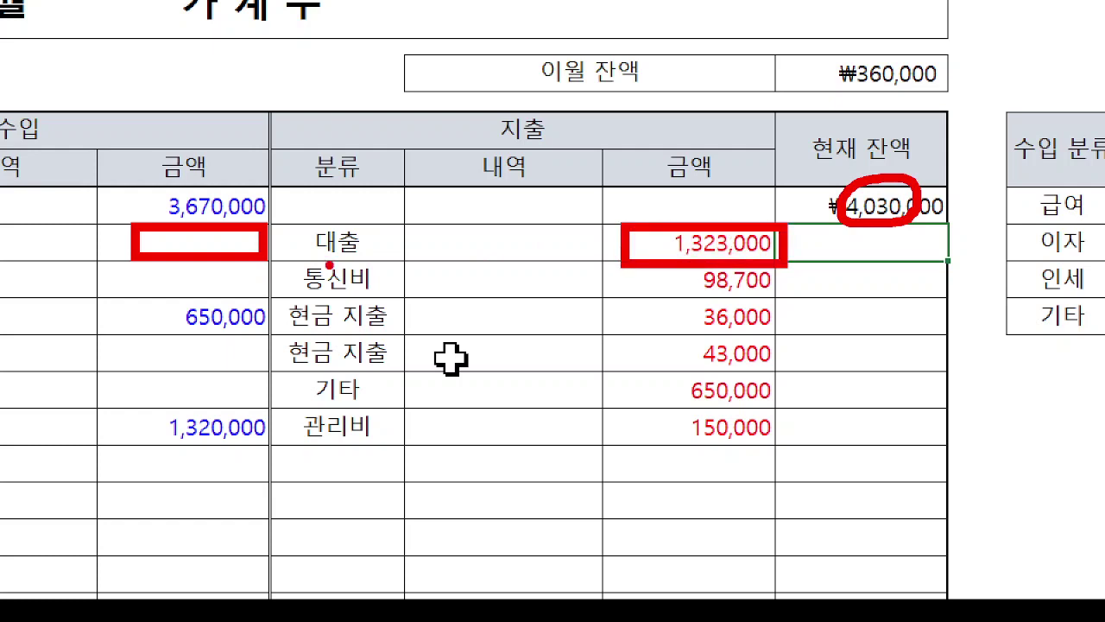
# Examine the income and expense cells of row 9, the empty 현재 잔액 cells below it, and the active cell reference I9
pyautogui.moveTo(279, 216); pyautogui.dragTo(311, 204)
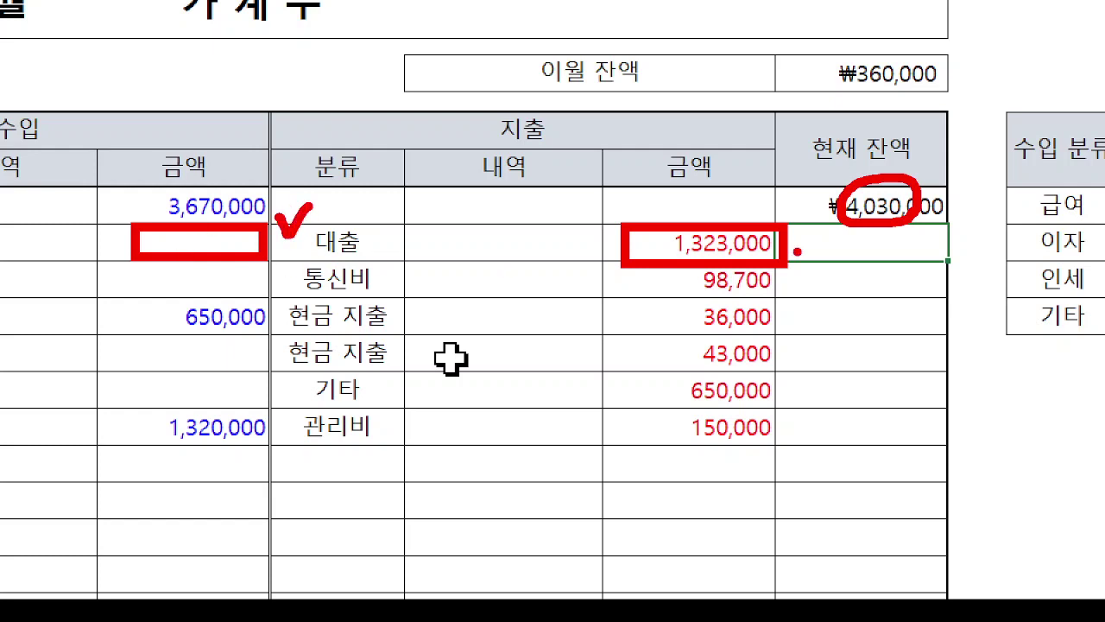
pyautogui.moveTo(953, 259)
pyautogui.mouseDown()
pyautogui.moveTo(974, 283)
pyautogui.moveTo(953, 414)
pyautogui.moveTo(930, 446)
pyautogui.mouseUp()
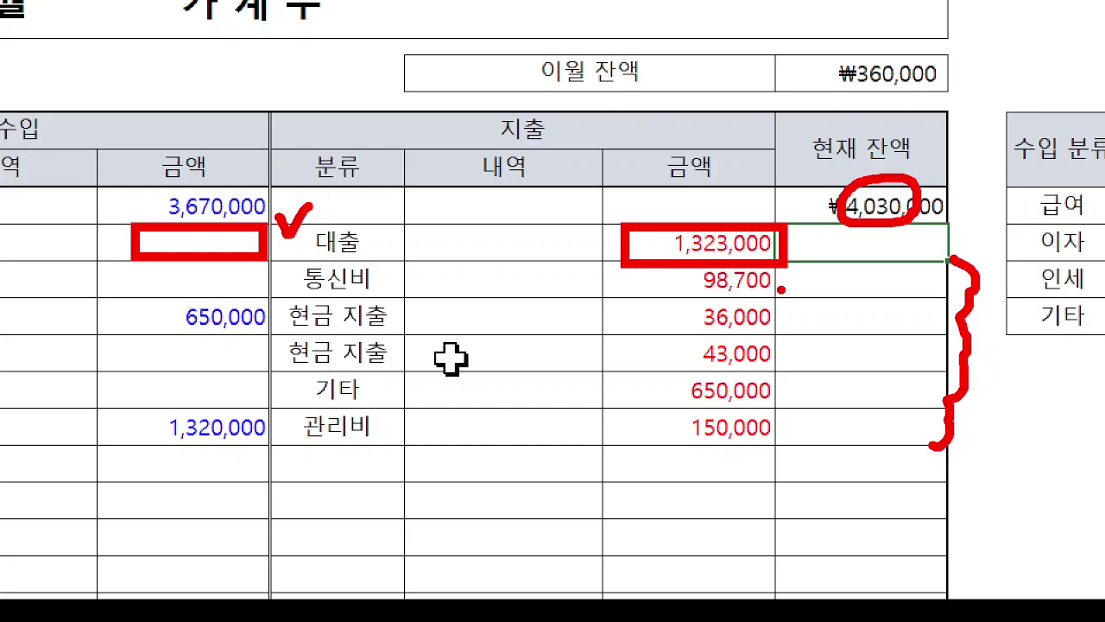
pyautogui.press('Escape')
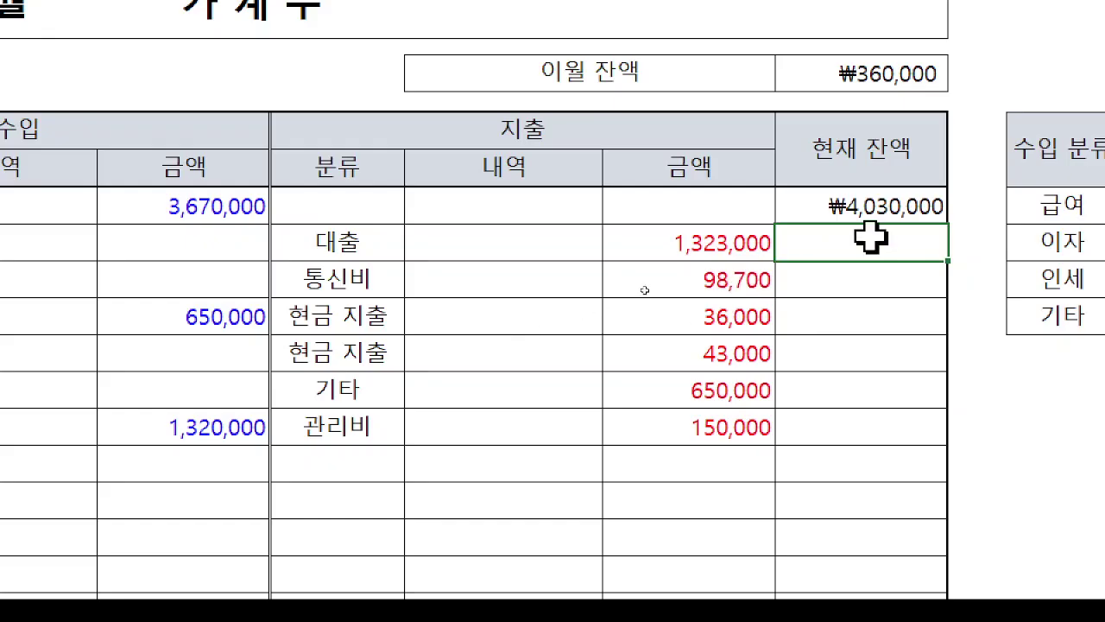
pyautogui.hotkey('ctrl', '4')
pyautogui.hotkey('ctrl', '2')
pyautogui.moveTo(642, 296); pyautogui.dragTo(13, 169)
pyautogui.moveTo(41, 128)
pyautogui.mouseDown()
pyautogui.moveTo(2, 146)
pyautogui.moveTo(49, 151)
pyautogui.mouseUp()
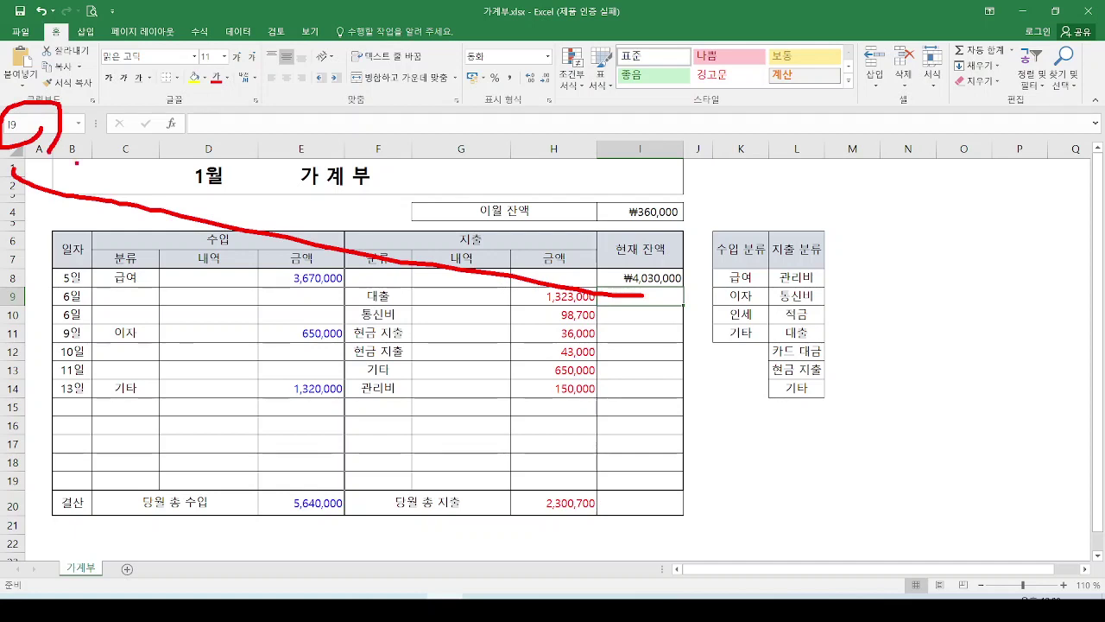
pyautogui.press('Escape')
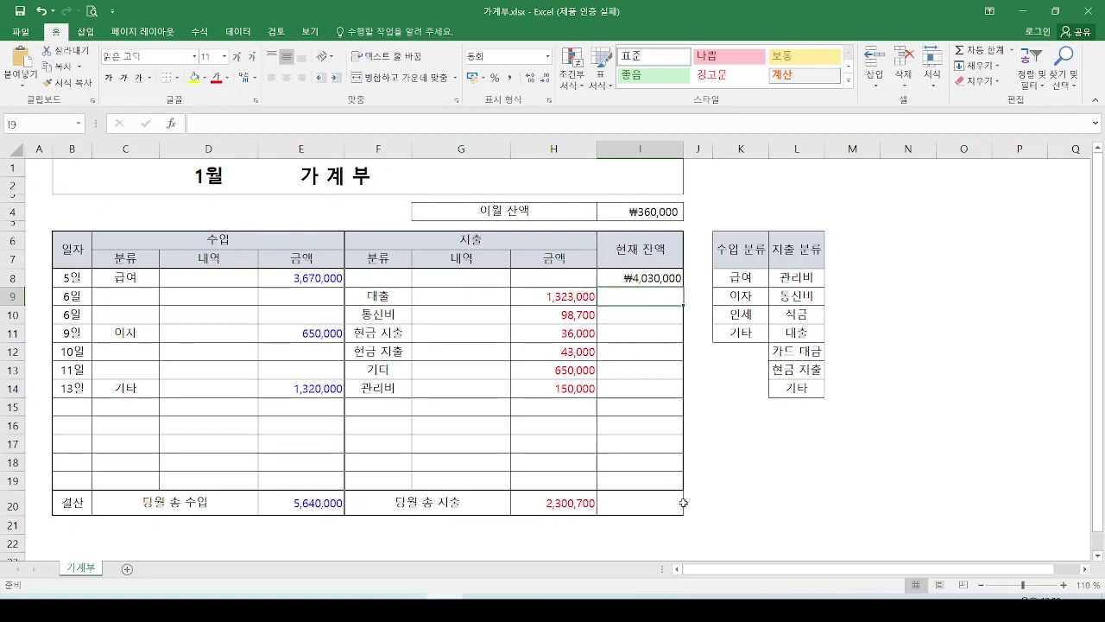
# Enter the formula =I8+E9-H9 in cell I9 to calculate the balance from the previous balance, income and expense
pyautogui.write('=')
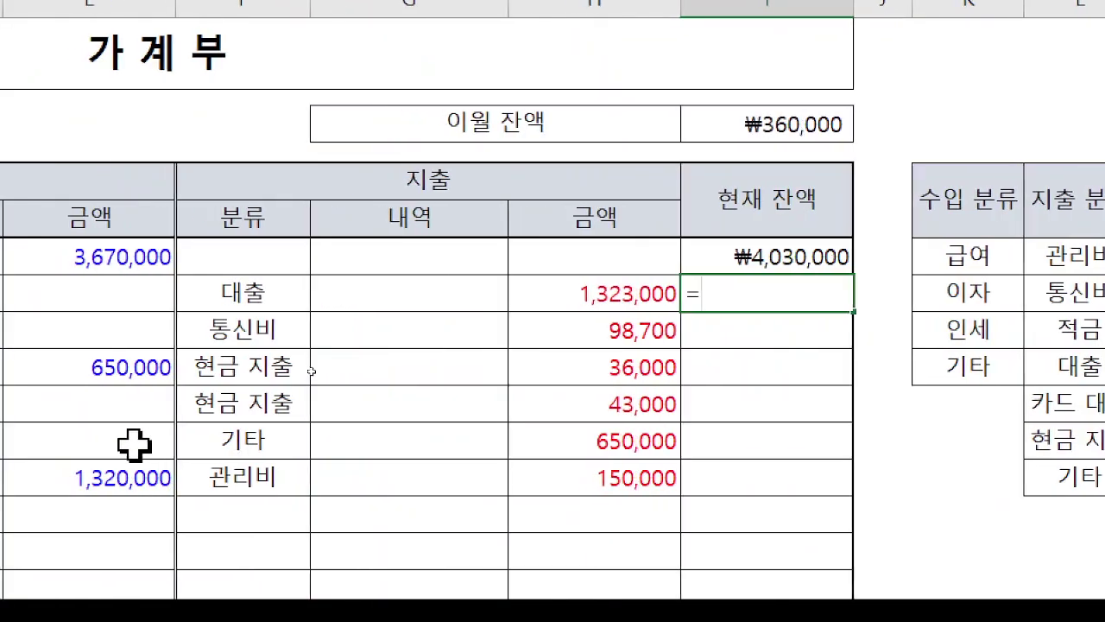
pyautogui.click(832, 255)
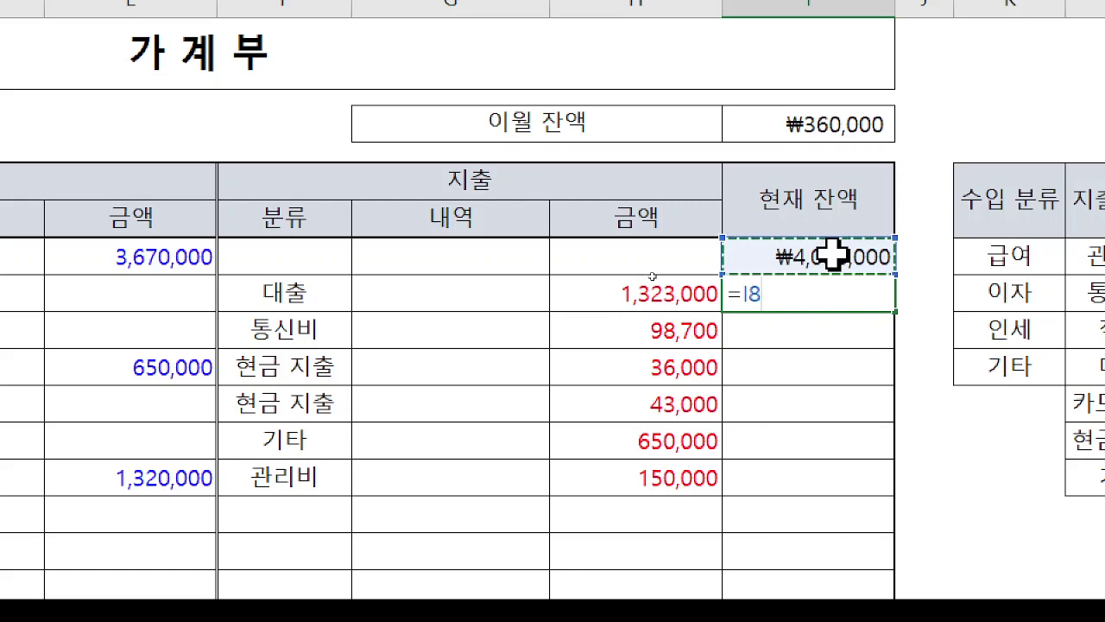
pyautogui.write('+')
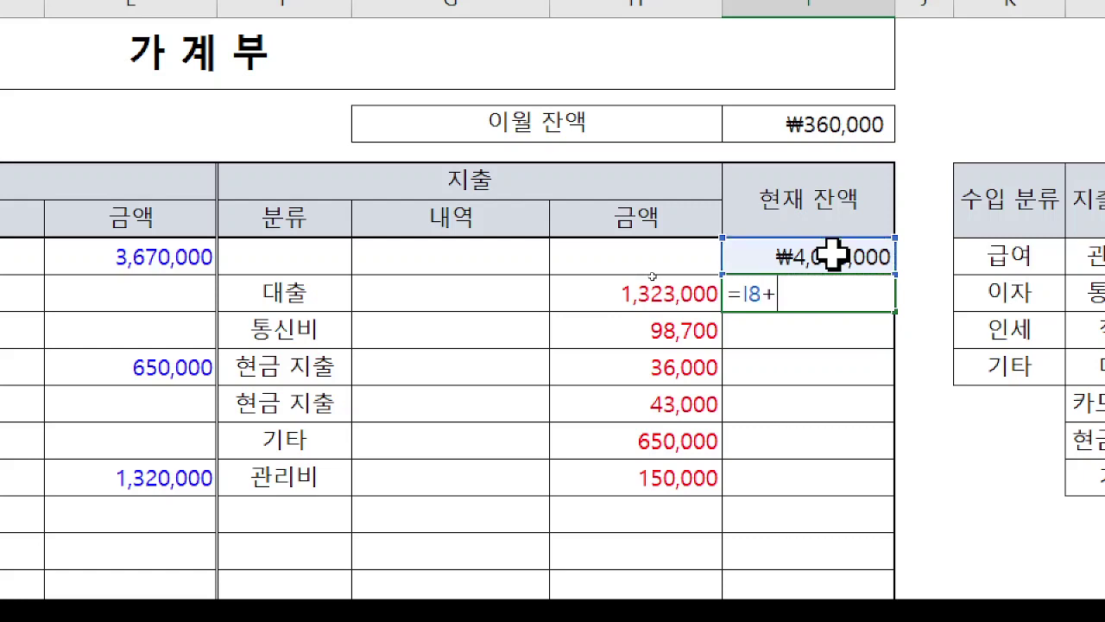
pyautogui.click(164, 292)
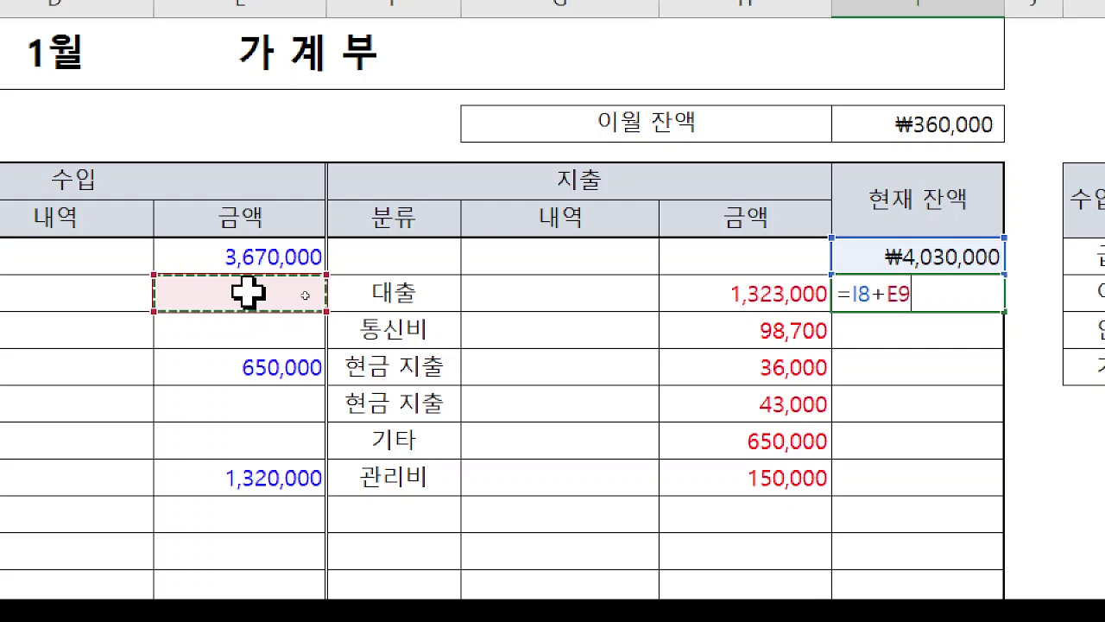
pyautogui.write('-')
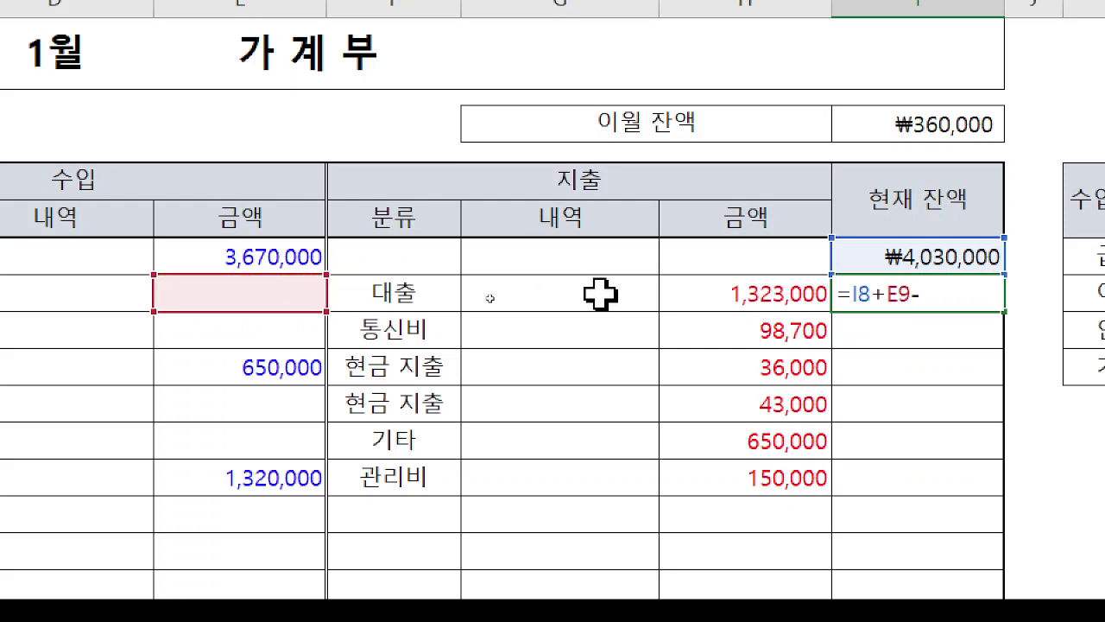
pyautogui.click(745, 294)
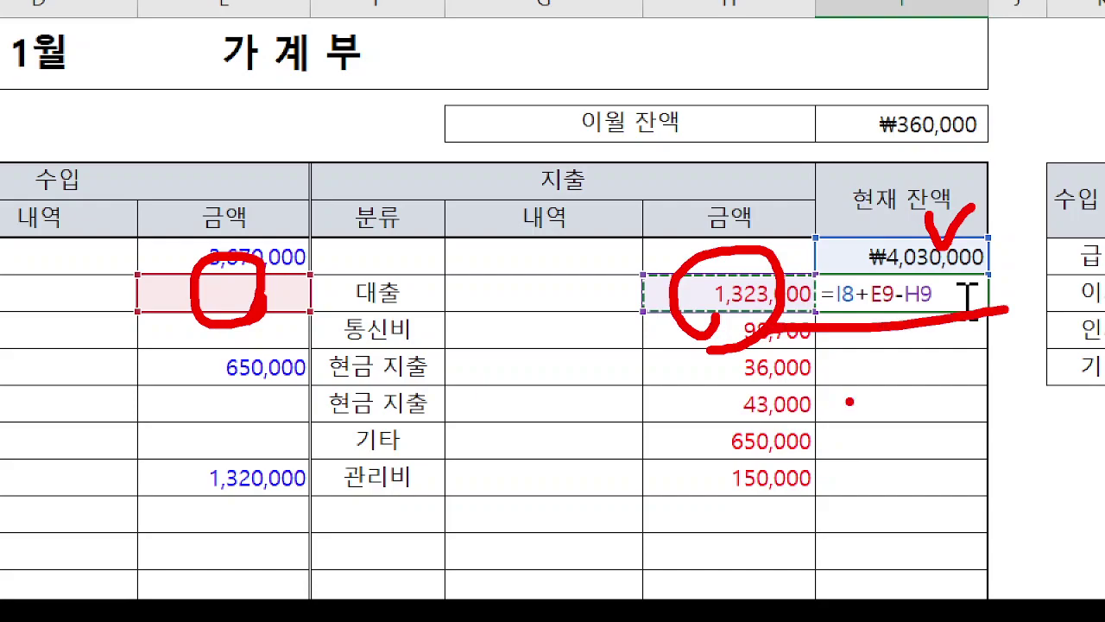
pyautogui.press('Return')
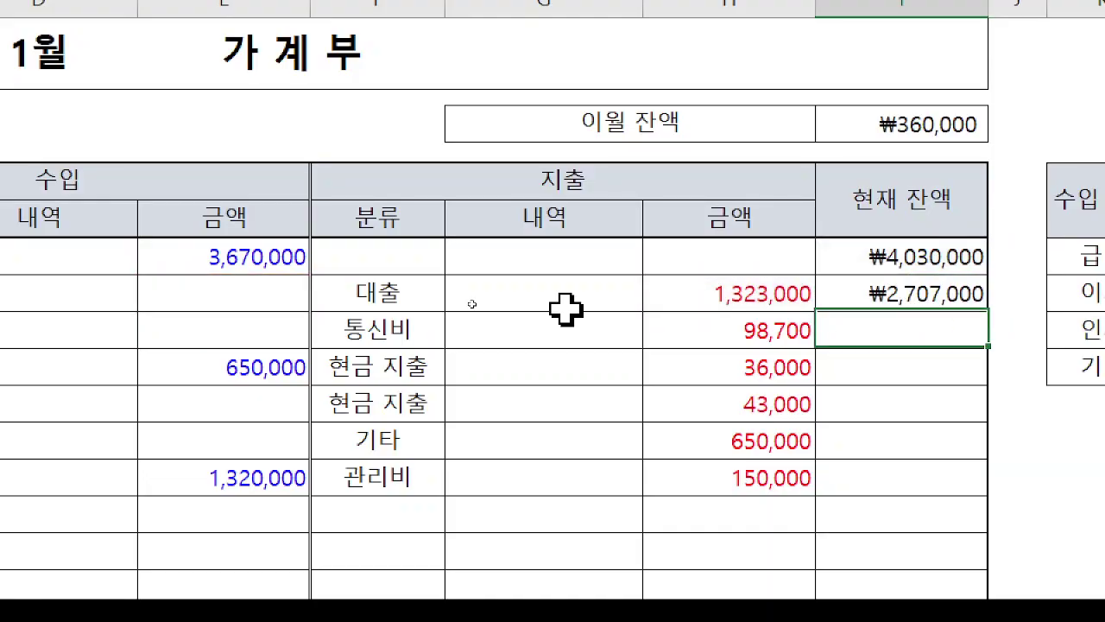
# Fill the balance formula in I9 down the 현재 잔액 column through cell I19
pyautogui.click(922, 292)
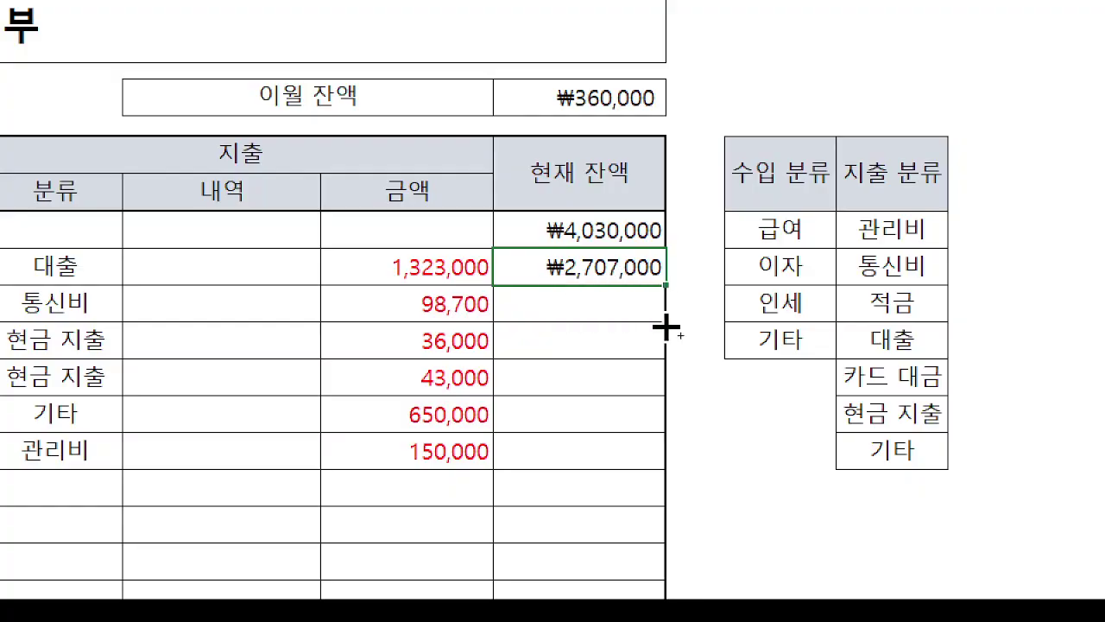
pyautogui.moveTo(665, 327)
pyautogui.mouseDown()
pyautogui.moveTo(644, 477)
pyautogui.moveTo(663, 553)
pyautogui.moveTo(663, 532)
pyautogui.moveTo(690, 532)
pyautogui.mouseUp()
pyautogui.moveTo(679, 467)
pyautogui.mouseDown()
pyautogui.moveTo(681, 517)
pyautogui.moveTo(663, 528)
pyautogui.mouseUp()
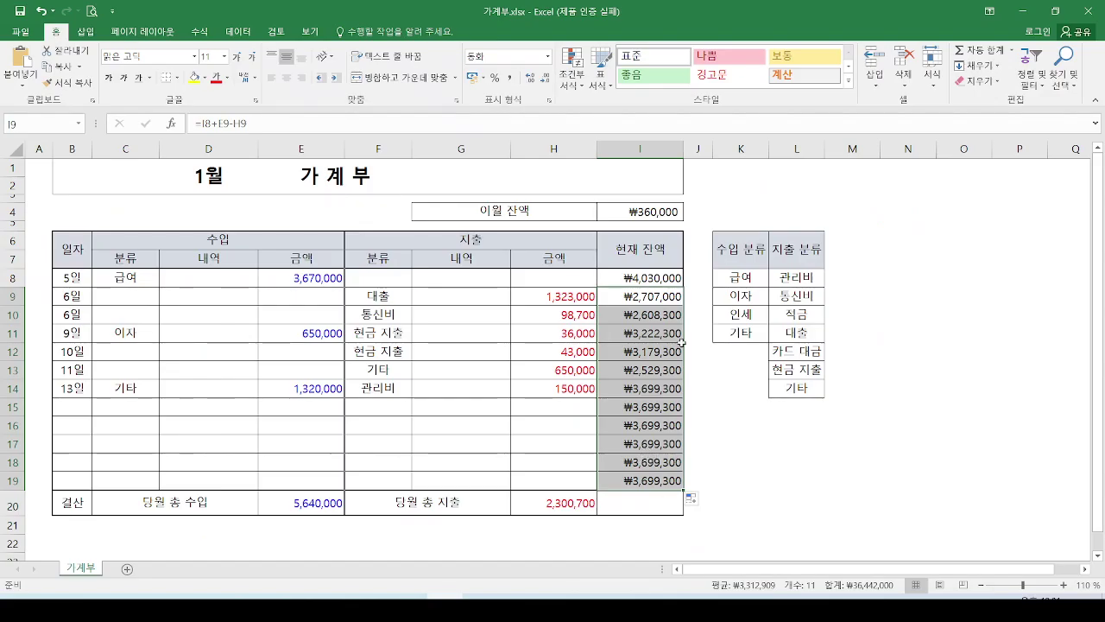
pyautogui.moveTo(658, 161); pyautogui.dragTo(693, 481)
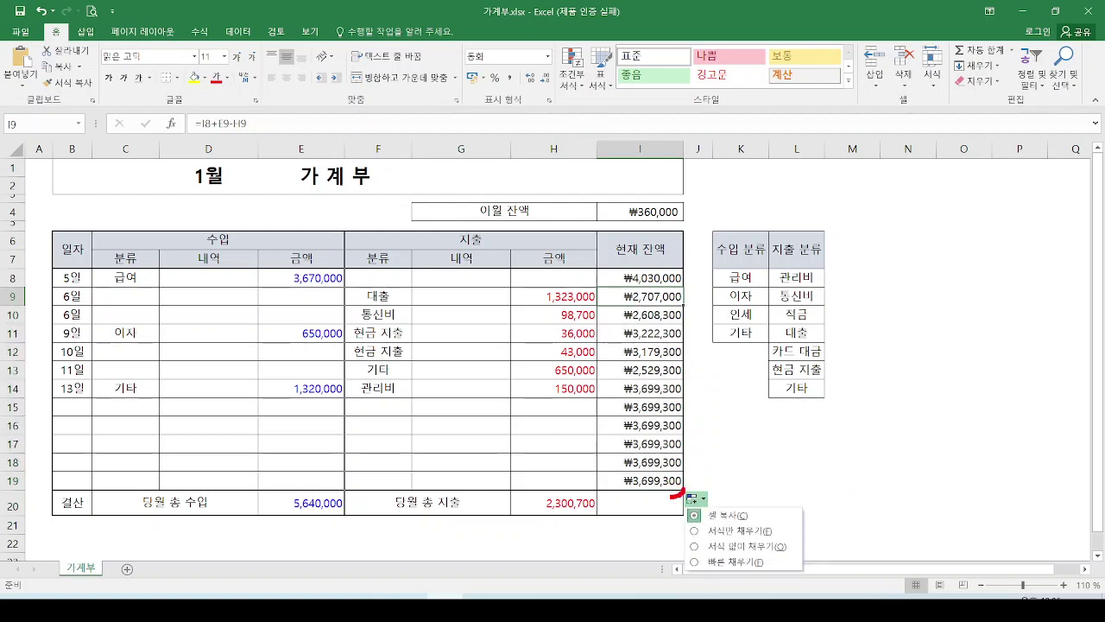
pyautogui.moveTo(670, 496); pyautogui.dragTo(689, 473)
pyautogui.press('Escape')
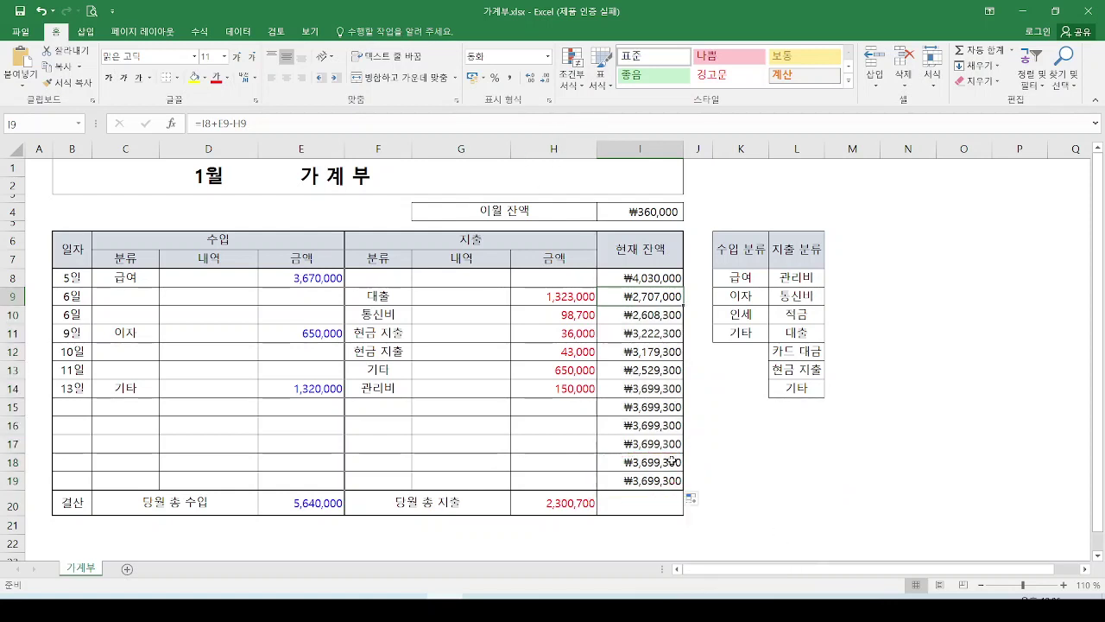
# Enter the formula =I19 in cell I20 so the 결산 row takes the last 현재 잔액, and reselect I20
pyautogui.hotkey('ctrl', '1')
pyautogui.click(629, 540)
pyautogui.moveTo(710, 489)
pyautogui.mouseDown()
pyautogui.moveTo(575, 453)
pyautogui.moveTo(725, 479)
pyautogui.mouseUp()
pyautogui.moveTo(789, 440); pyautogui.dragTo(787, 463)
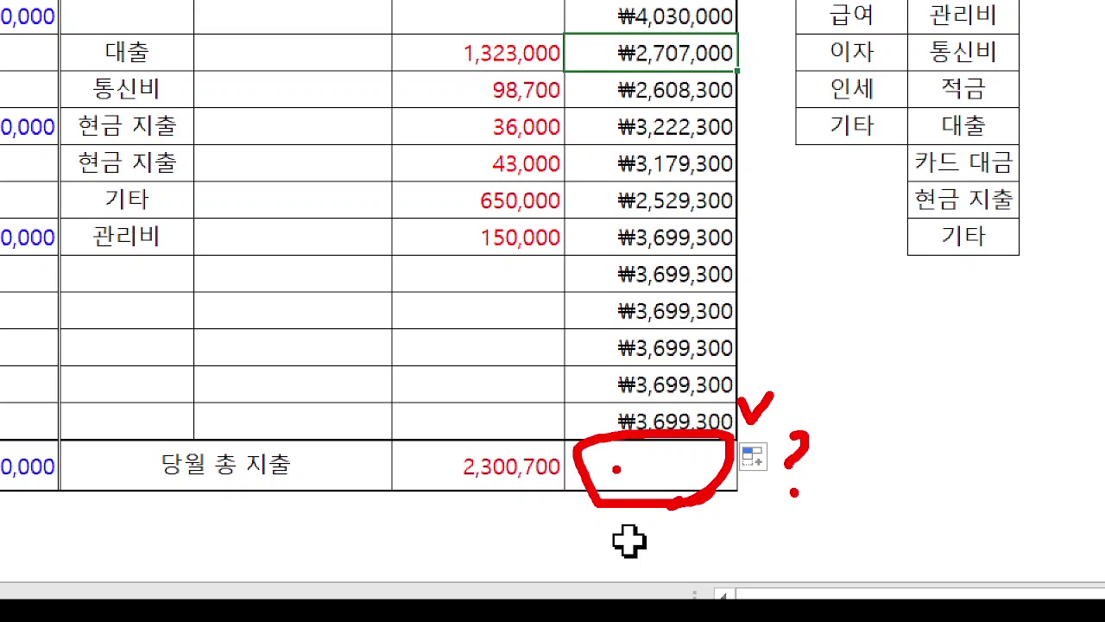
pyautogui.press('Escape')
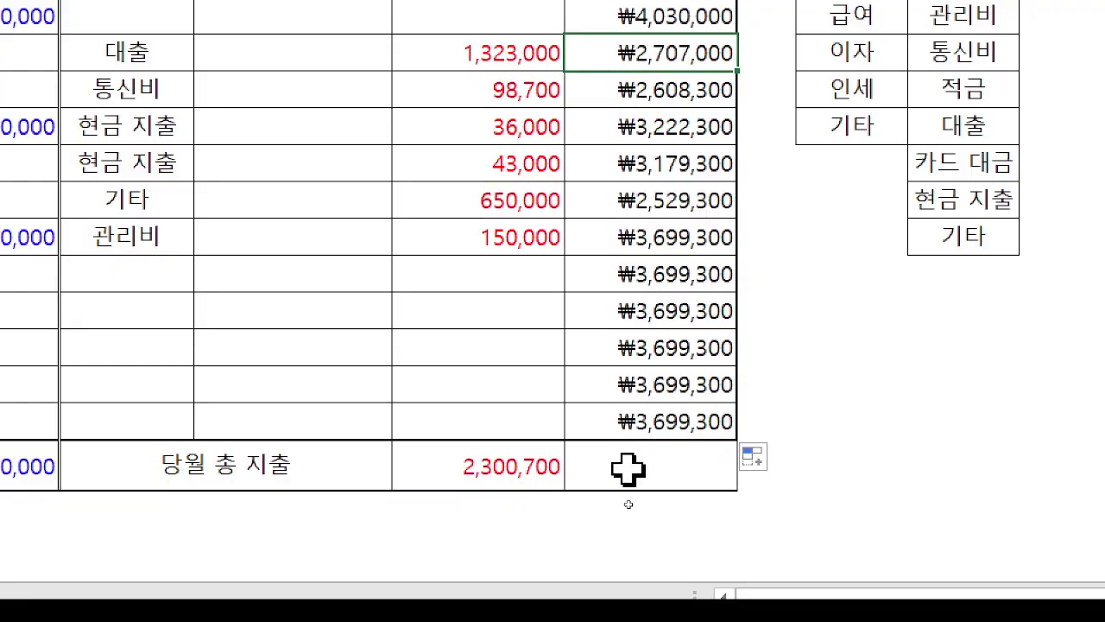
pyautogui.click(631, 470)
pyautogui.write('=')
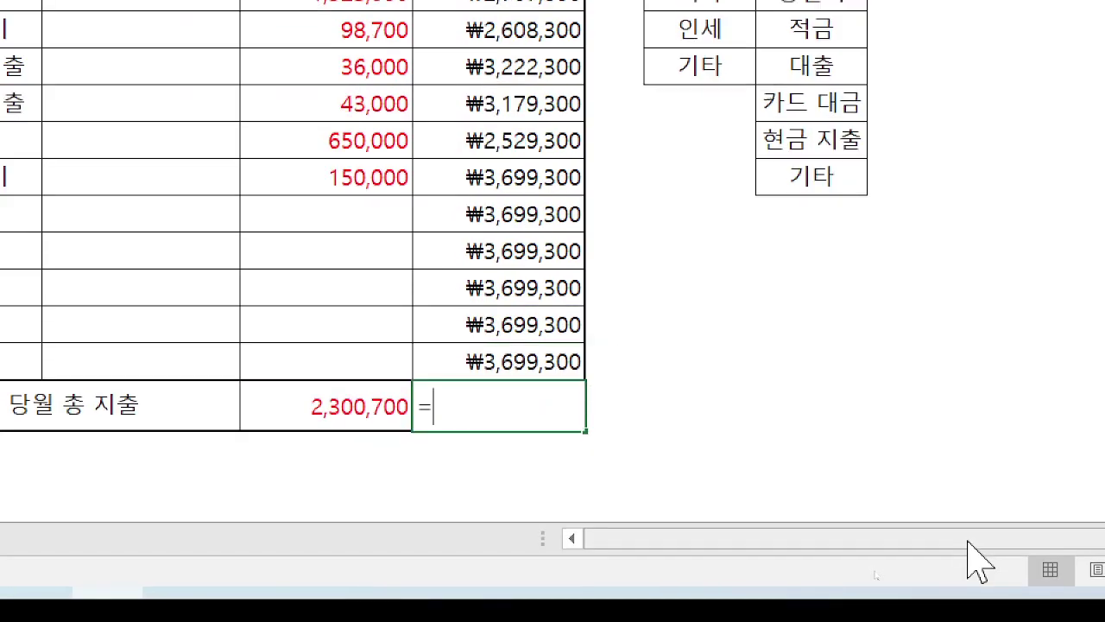
pyautogui.click(506, 353)
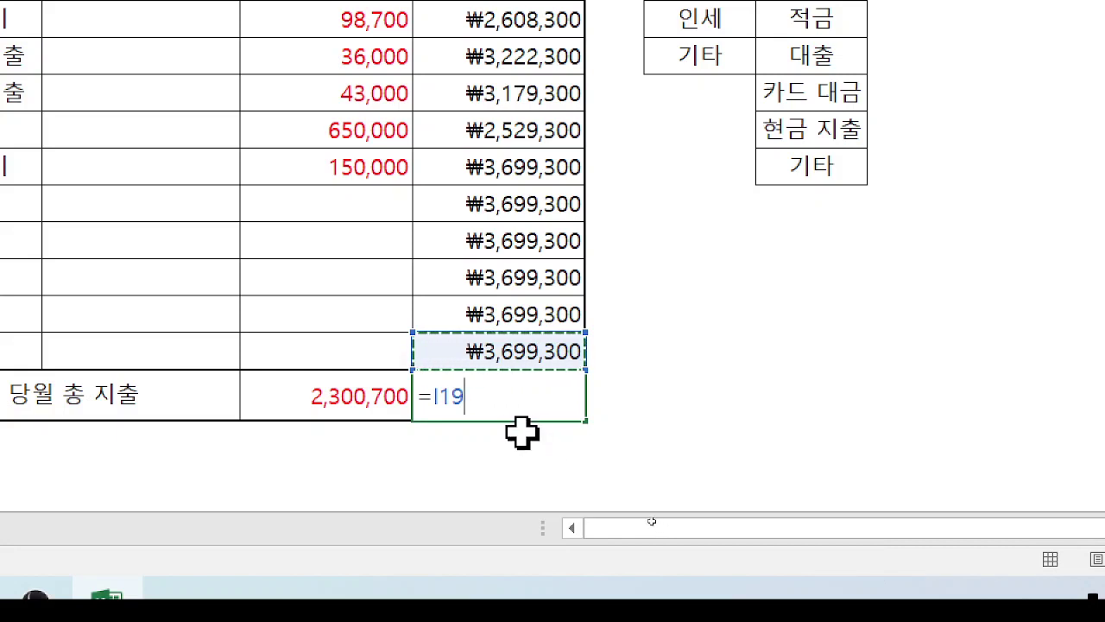
pyautogui.press('Return')
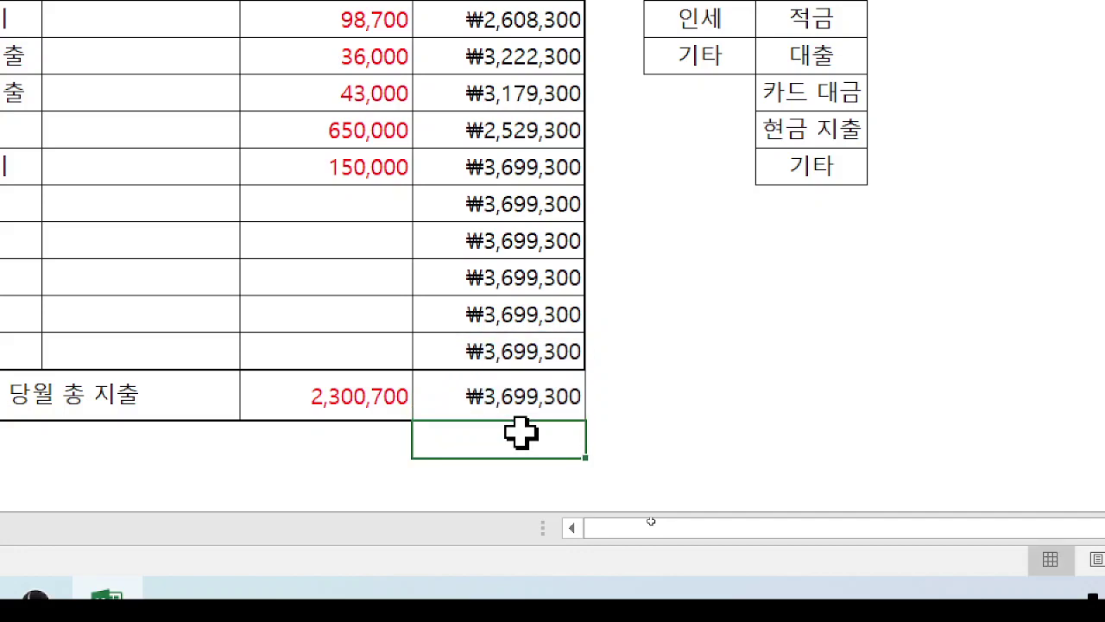
pyautogui.click(535, 391)
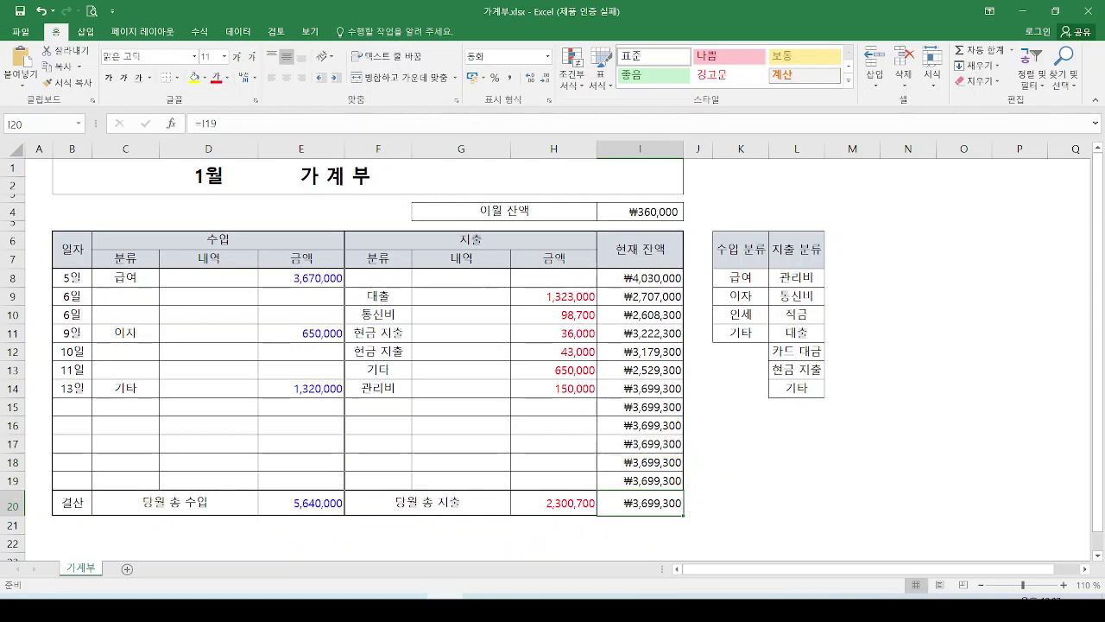
# Switch to the PowerPoint slide show, examine the won-sign alignment in its 현재 잔액 column, and minimize it to return to Excel
pyautogui.click(231, 604)
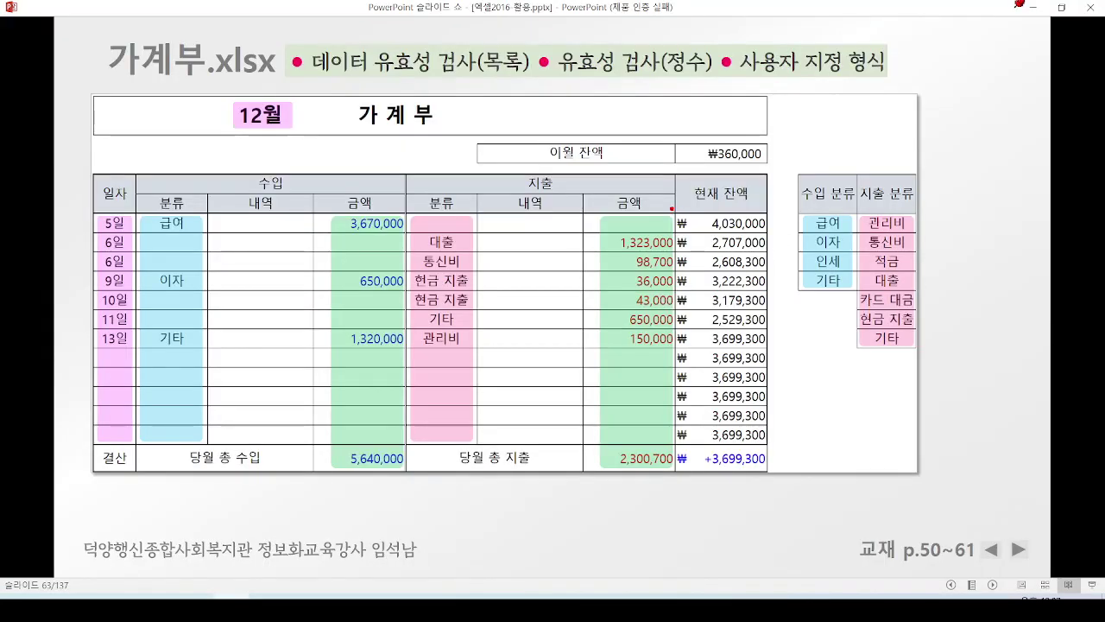
pyautogui.moveTo(671, 208)
pyautogui.mouseDown()
pyautogui.moveTo(672, 366)
pyautogui.moveTo(700, 328)
pyautogui.moveTo(672, 208)
pyautogui.mouseUp()
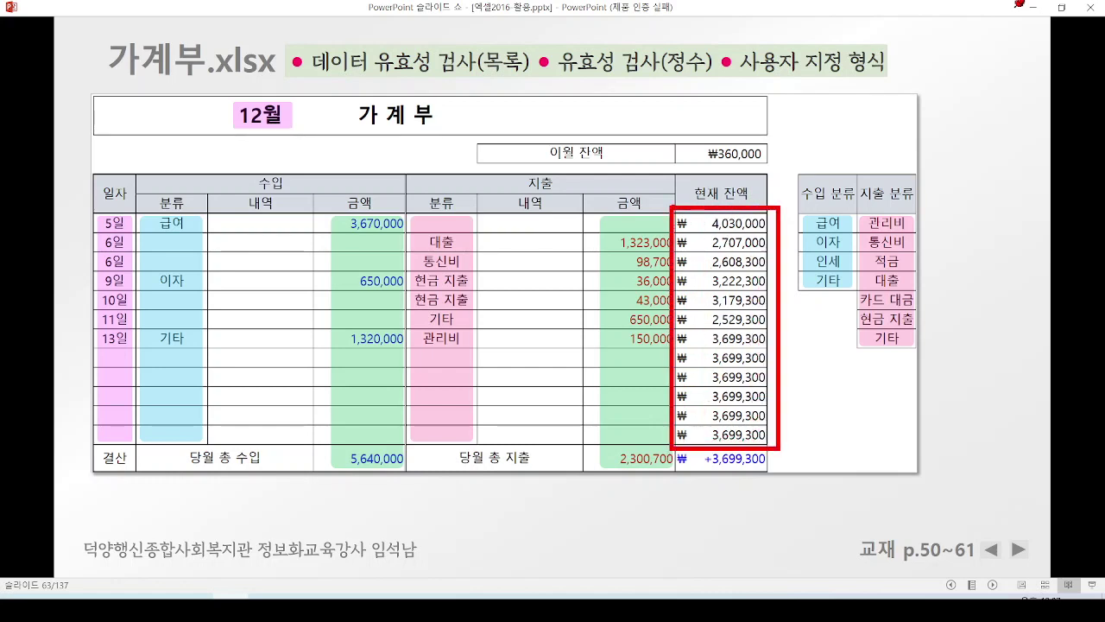
pyautogui.moveTo(672, 205); pyautogui.dragTo(656, 418)
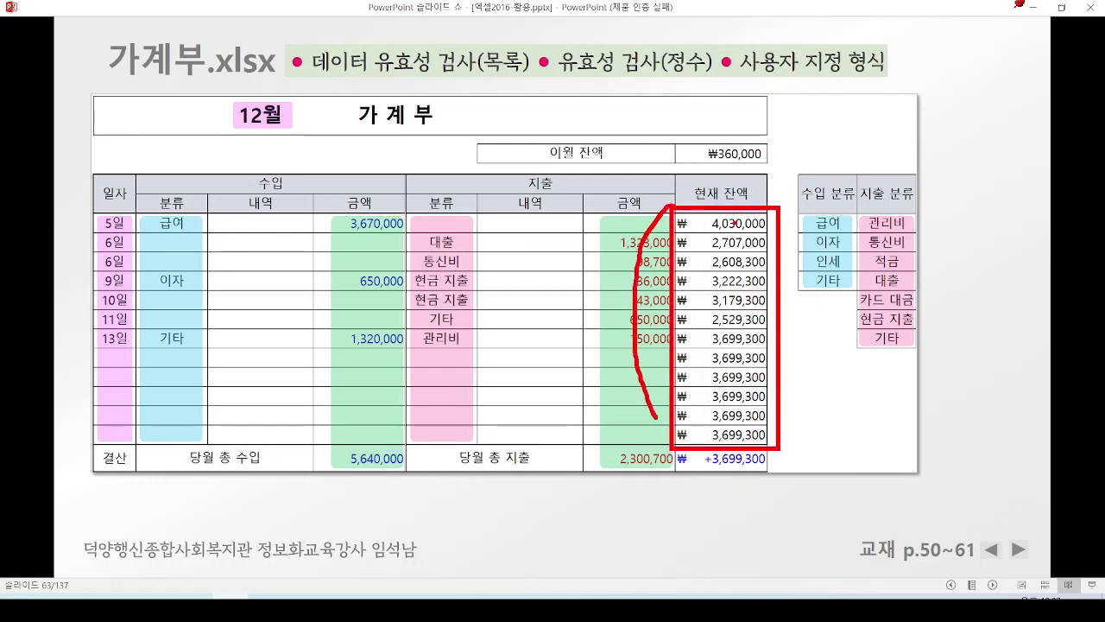
pyautogui.moveTo(679, 183)
pyautogui.mouseDown()
pyautogui.moveTo(688, 201)
pyautogui.moveTo(716, 161)
pyautogui.mouseUp()
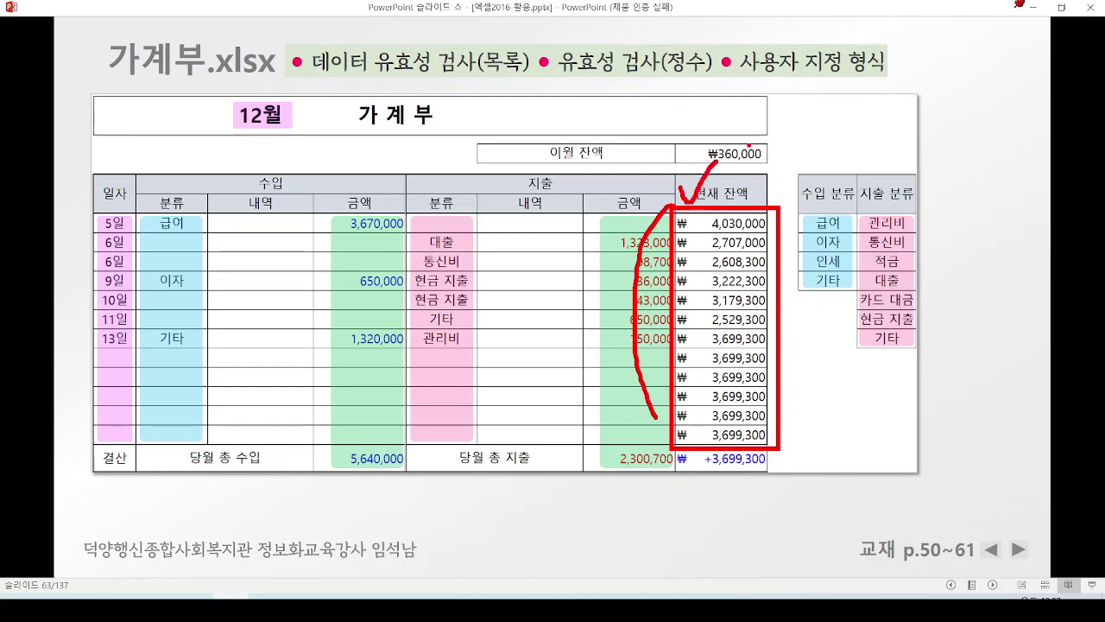
pyautogui.moveTo(699, 239)
pyautogui.mouseDown()
pyautogui.moveTo(689, 215)
pyautogui.moveTo(691, 238)
pyautogui.moveTo(700, 222)
pyautogui.mouseUp()
pyautogui.press('e')
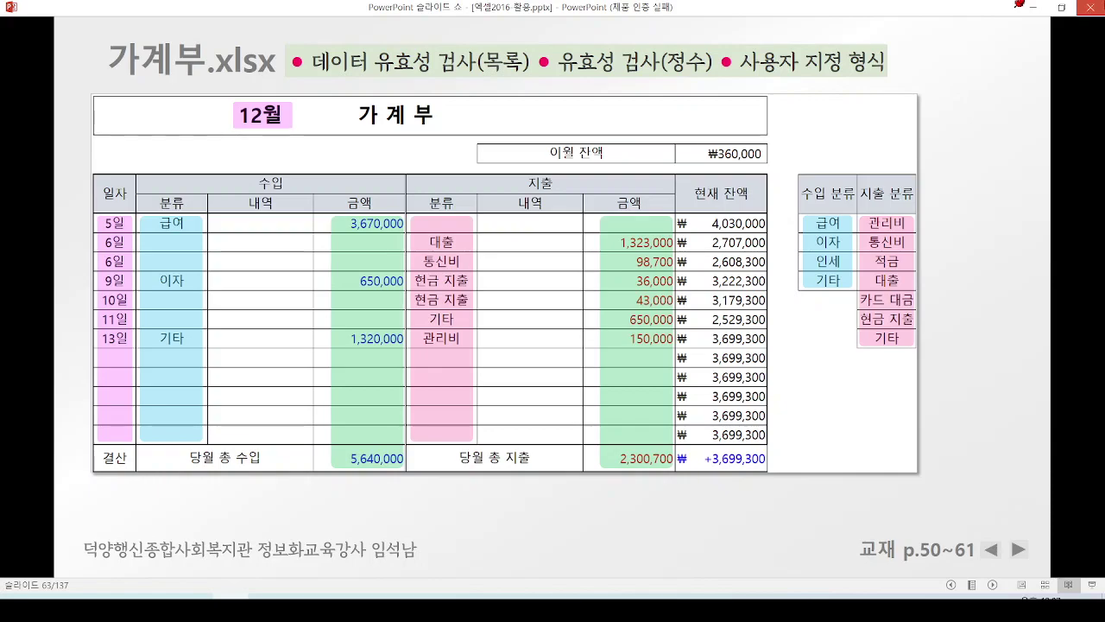
pyautogui.click(1033, 7)
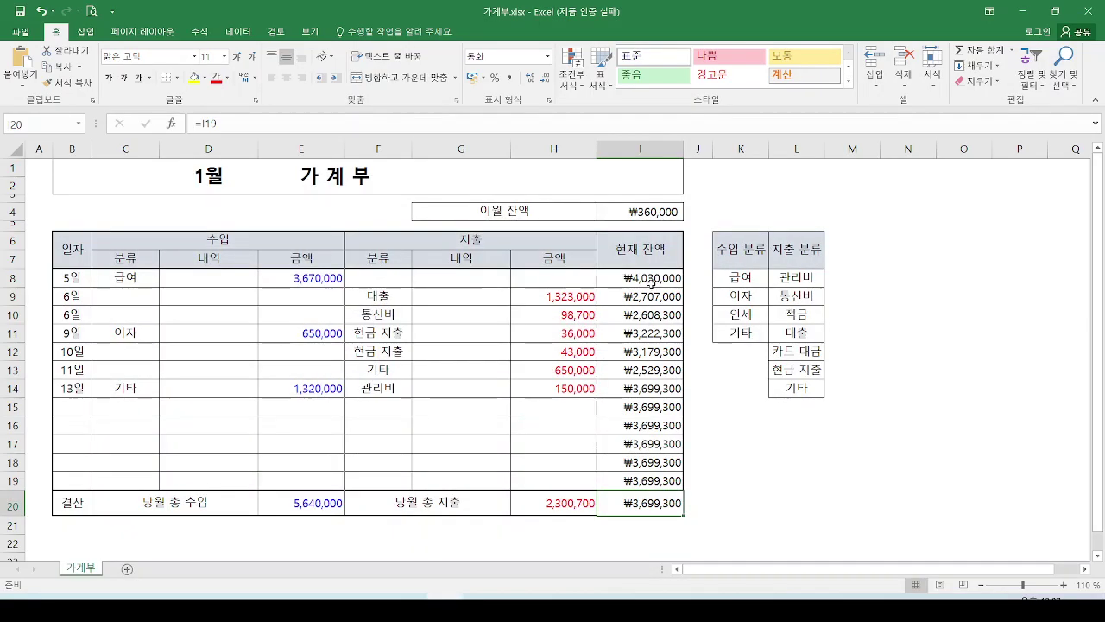
# Apply the 회계 number format to the 현재 잔액 cells I8:I19
pyautogui.moveTo(650, 281); pyautogui.dragTo(646, 490)
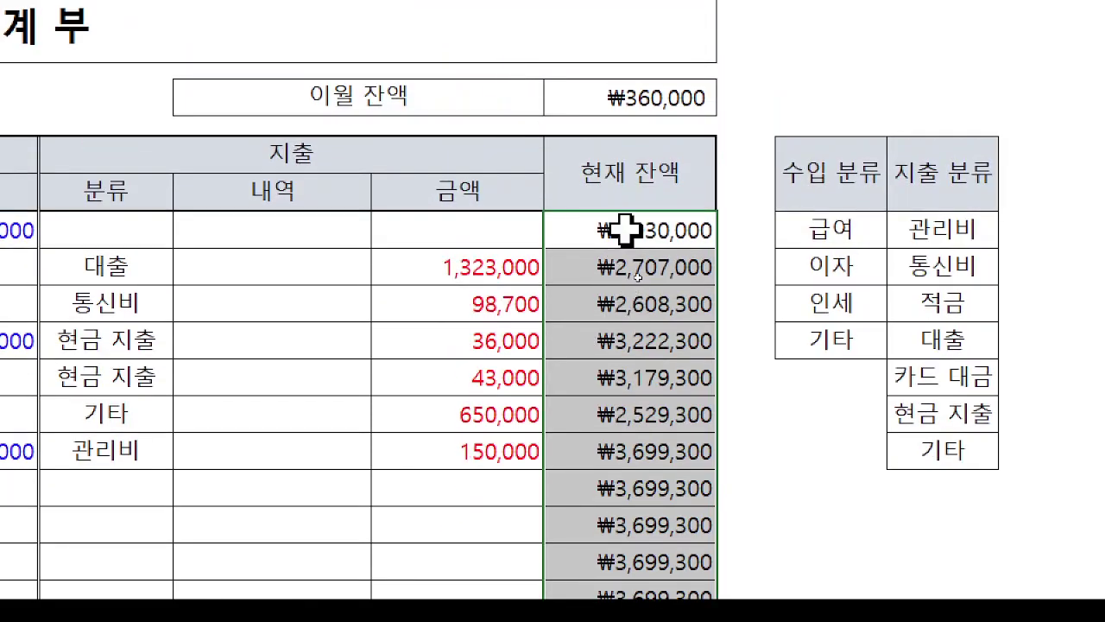
pyautogui.moveTo(624, 24); pyautogui.dragTo(602, 325)
pyautogui.moveTo(603, 534); pyautogui.dragTo(611, 468)
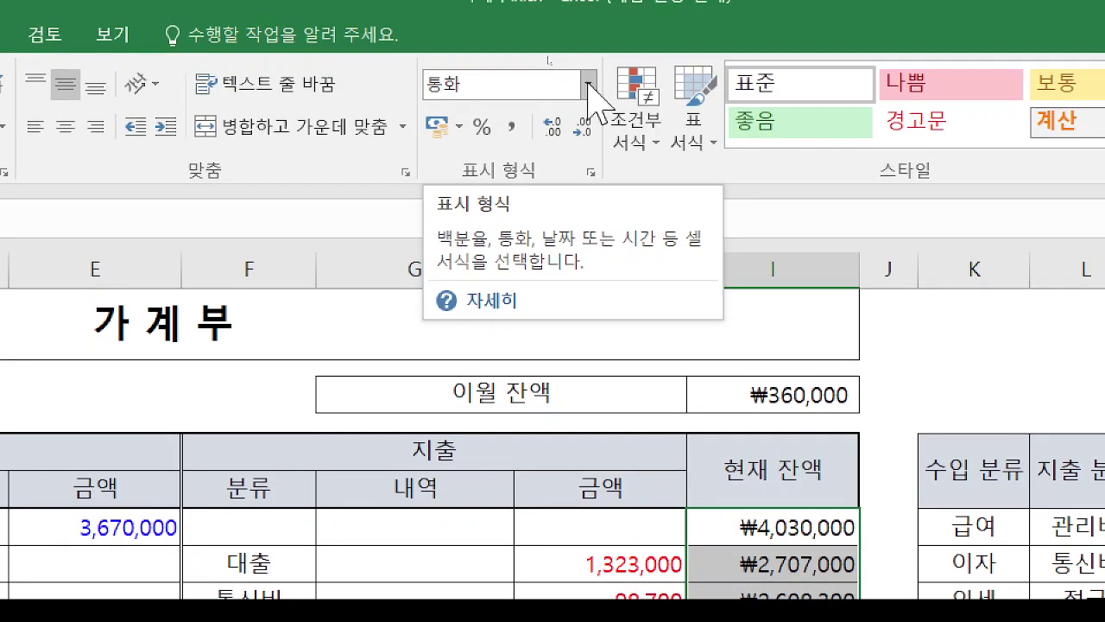
pyautogui.click(588, 84)
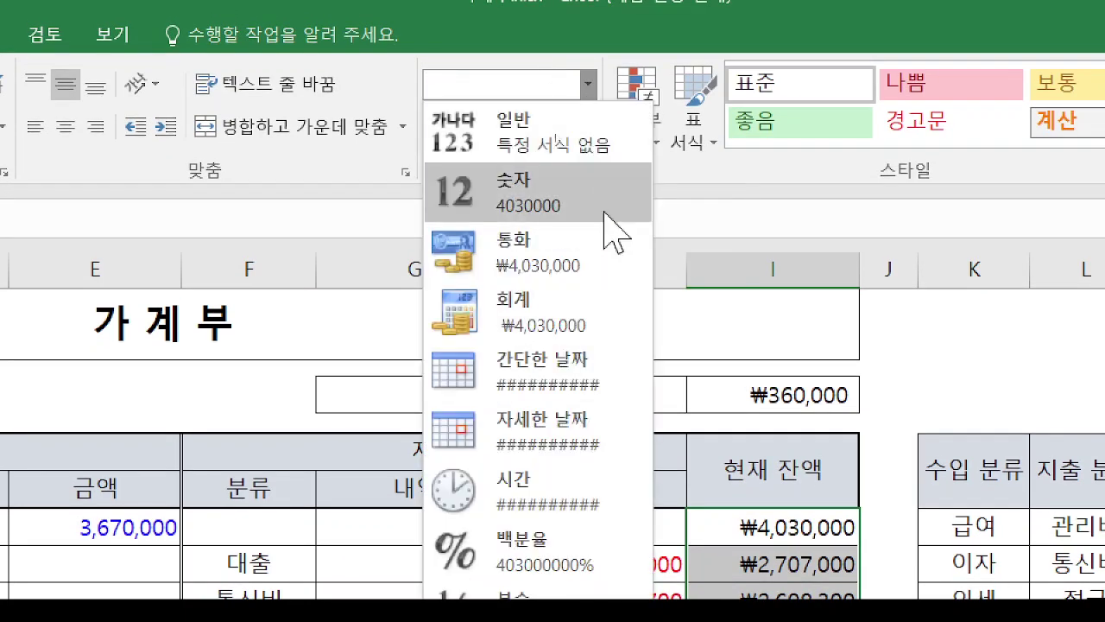
pyautogui.click(570, 309)
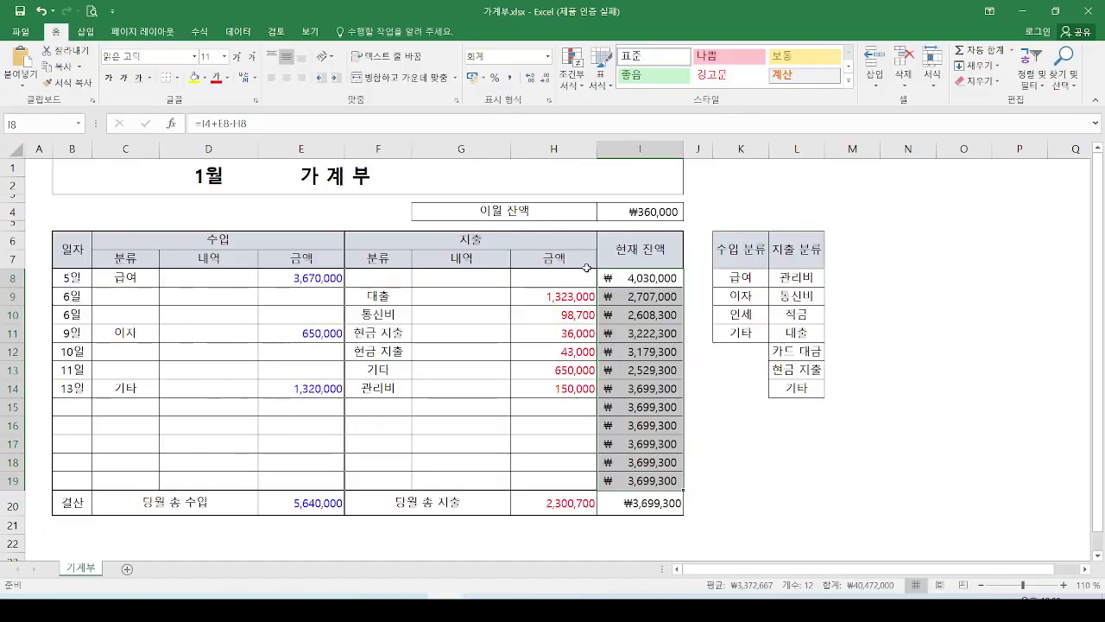
pyautogui.moveTo(605, 257)
pyautogui.mouseDown()
pyautogui.moveTo(597, 471)
pyautogui.moveTo(614, 289)
pyautogui.moveTo(594, 257)
pyautogui.moveTo(620, 196)
pyautogui.mouseUp()
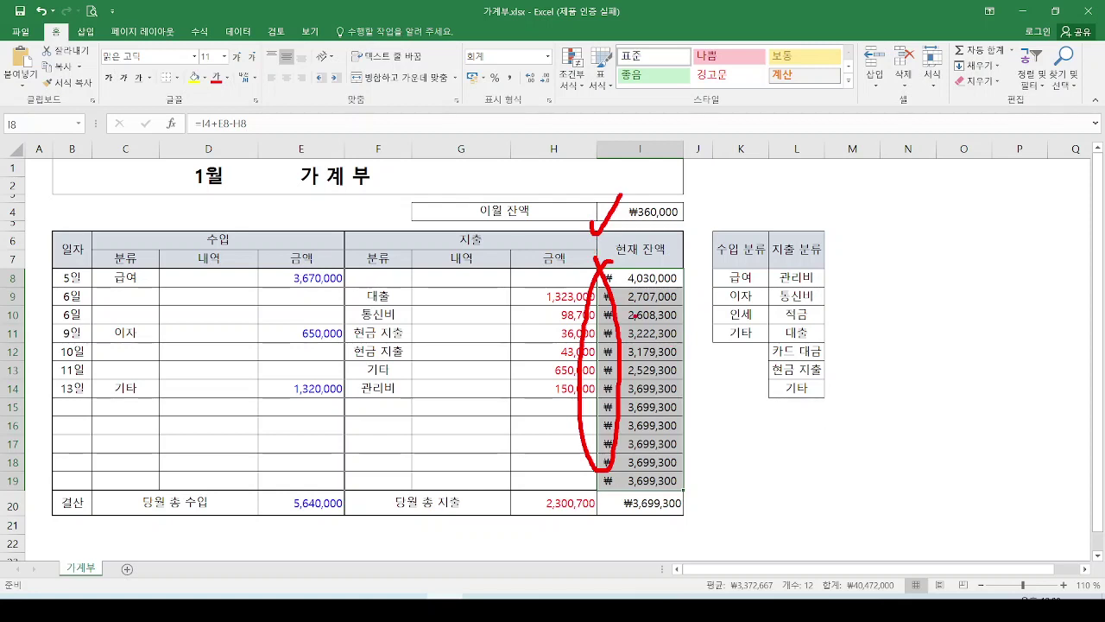
pyautogui.press('Escape')
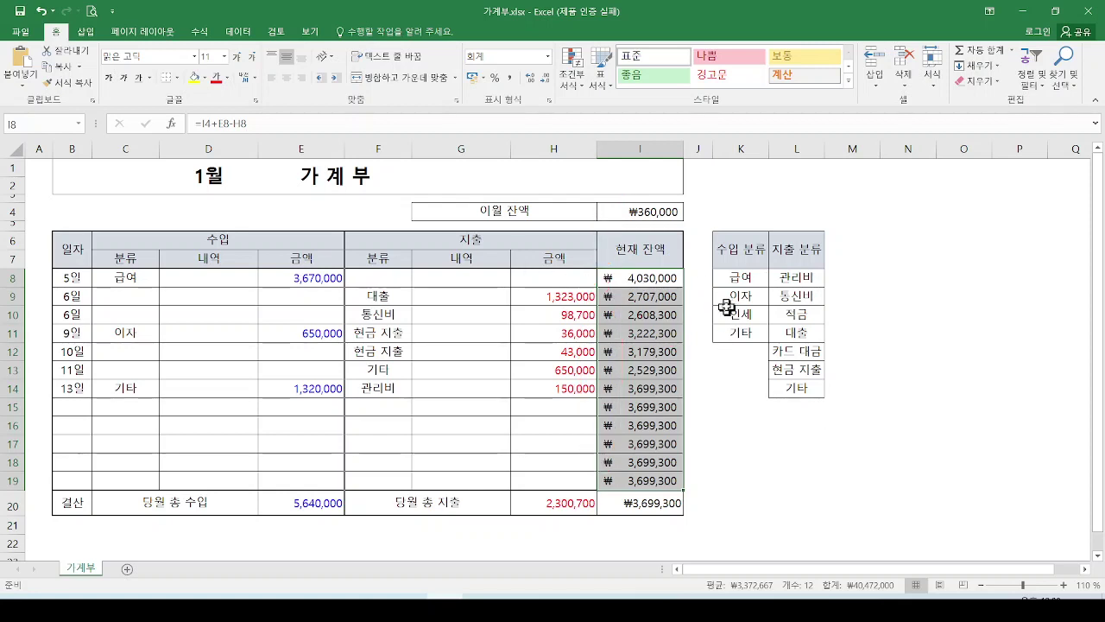
pyautogui.hotkey('ctrl', '4')
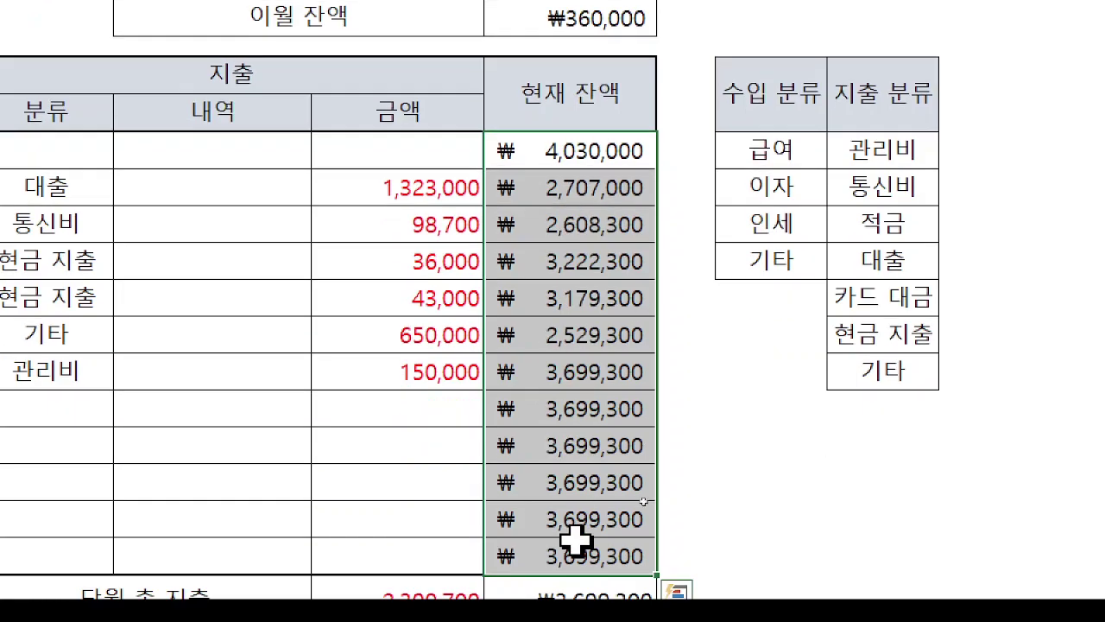
pyautogui.hotkey('ctrl', '2')
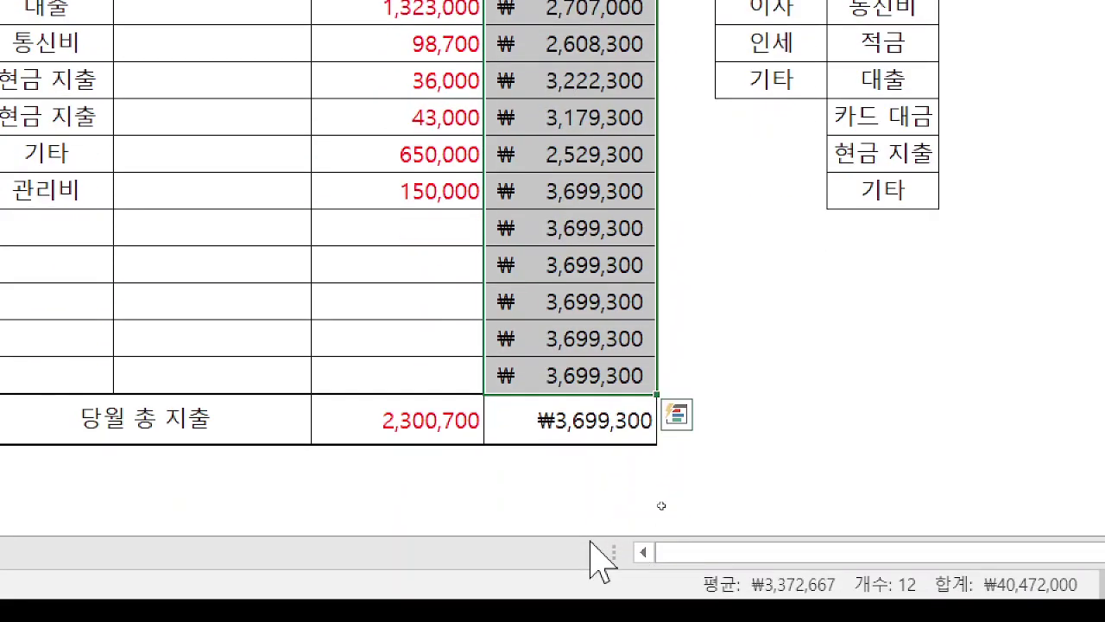
pyautogui.moveTo(675, 470)
pyautogui.mouseDown()
pyautogui.moveTo(433, 415)
pyautogui.moveTo(656, 480)
pyautogui.moveTo(609, 502)
pyautogui.mouseUp()
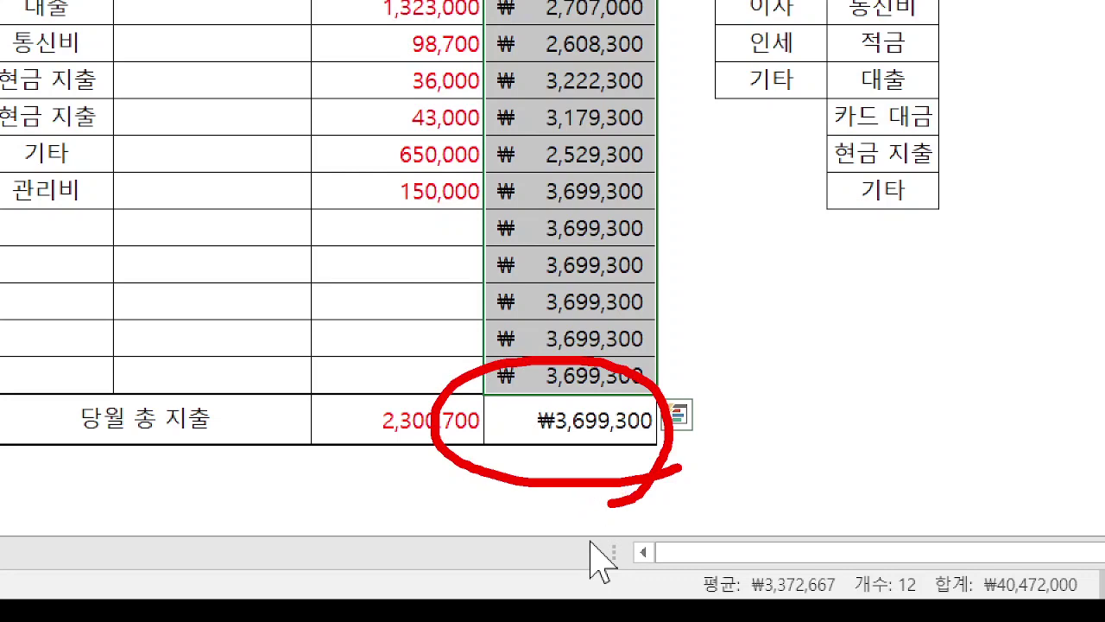
pyautogui.press('Escape')
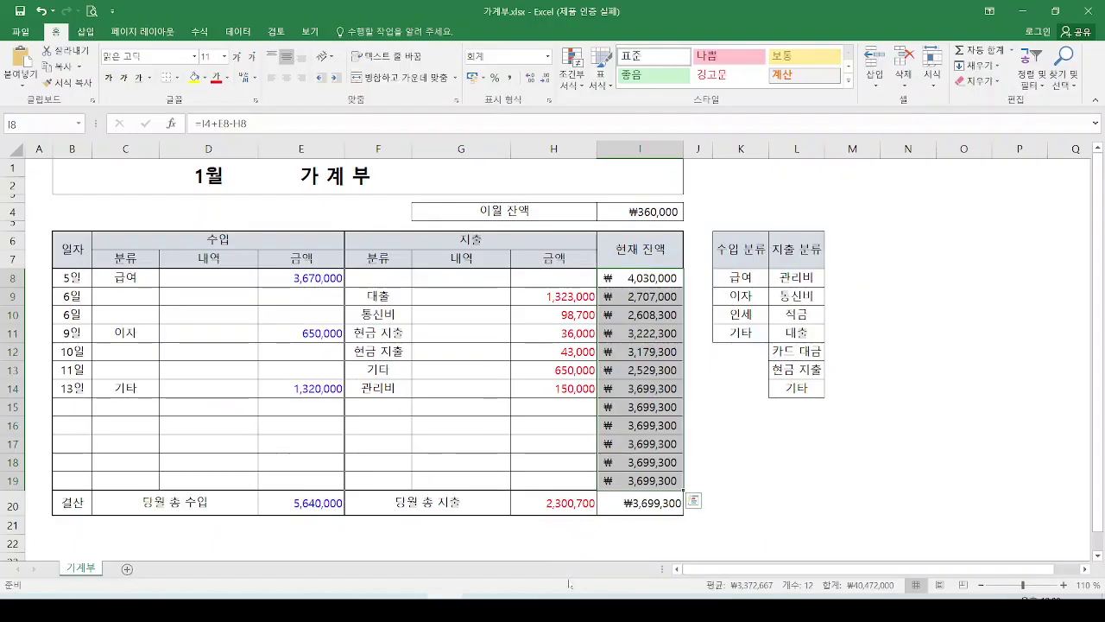
# Switch to Notepad and add the line "양수 > 파랑, 음수 > 빨강" below the existing format codes, separated by an empty line
pyautogui.hotkey('alt', 'Tab')
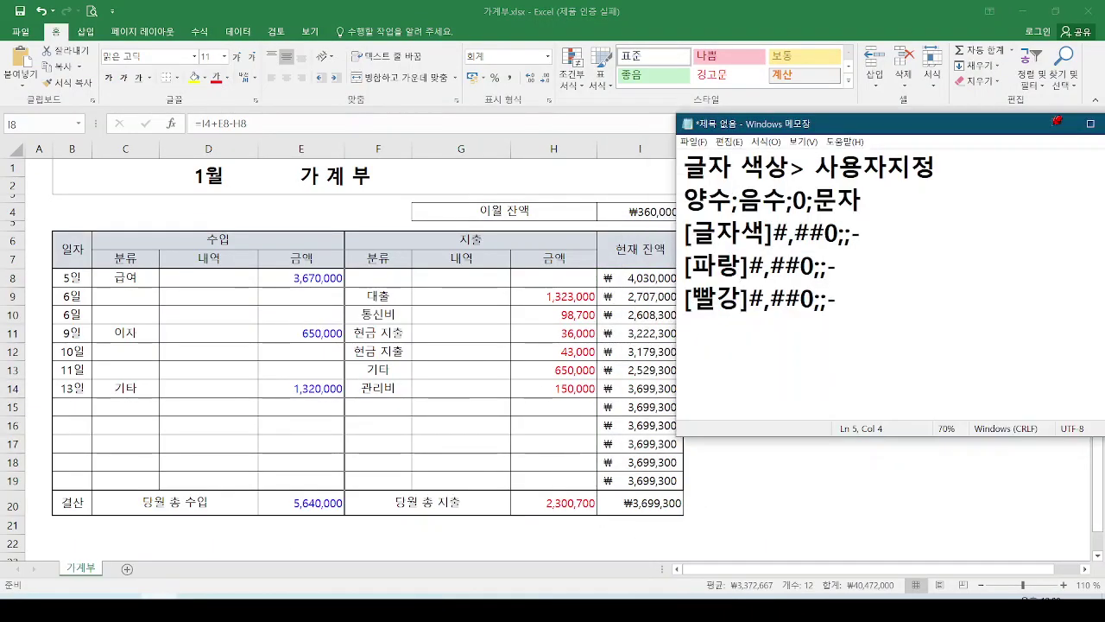
pyautogui.click(837, 299)
pyautogui.press('Return')
pyautogui.press('Return')
pyautogui.press('Return')
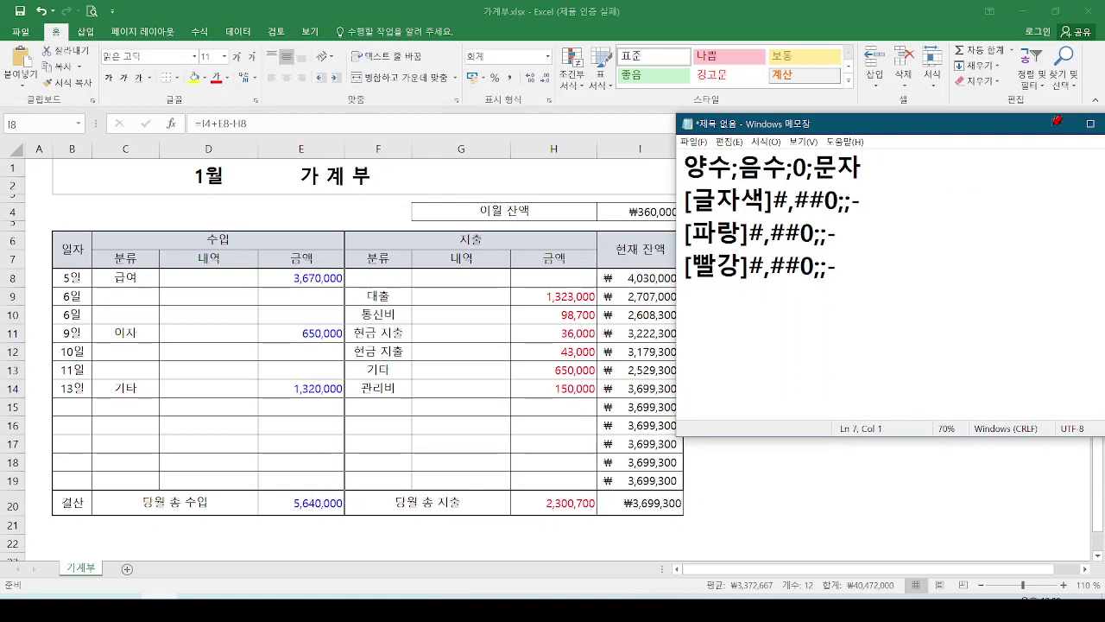
pyautogui.press('BackSpace')
pyautogui.press('BackSpace')
pyautogui.press('Return')
pyautogui.write('양수')
pyautogui.write(' ㅍ')
pyautogui.press('BackSpace')
pyautogui.write('> 파랑, ')
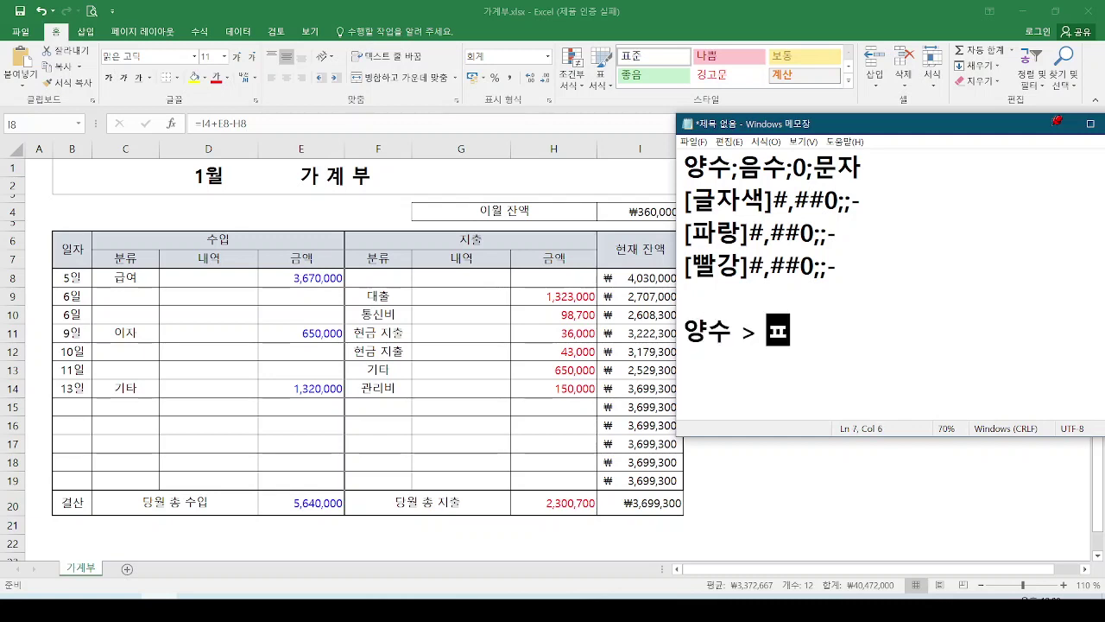
pyautogui.write('음수')
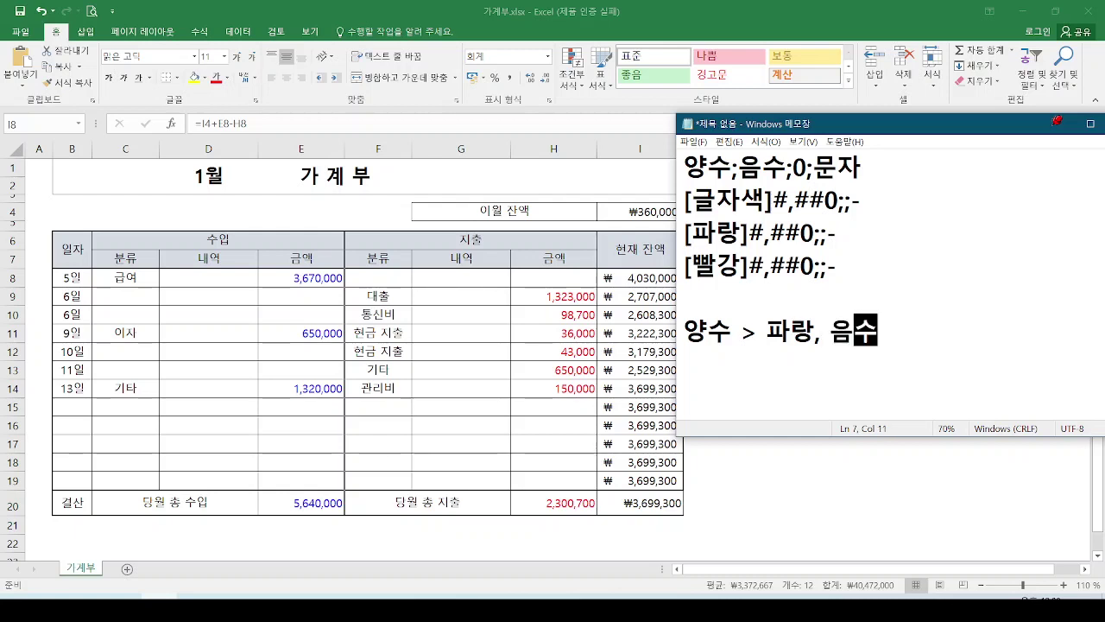
pyautogui.write(' > 빨강')
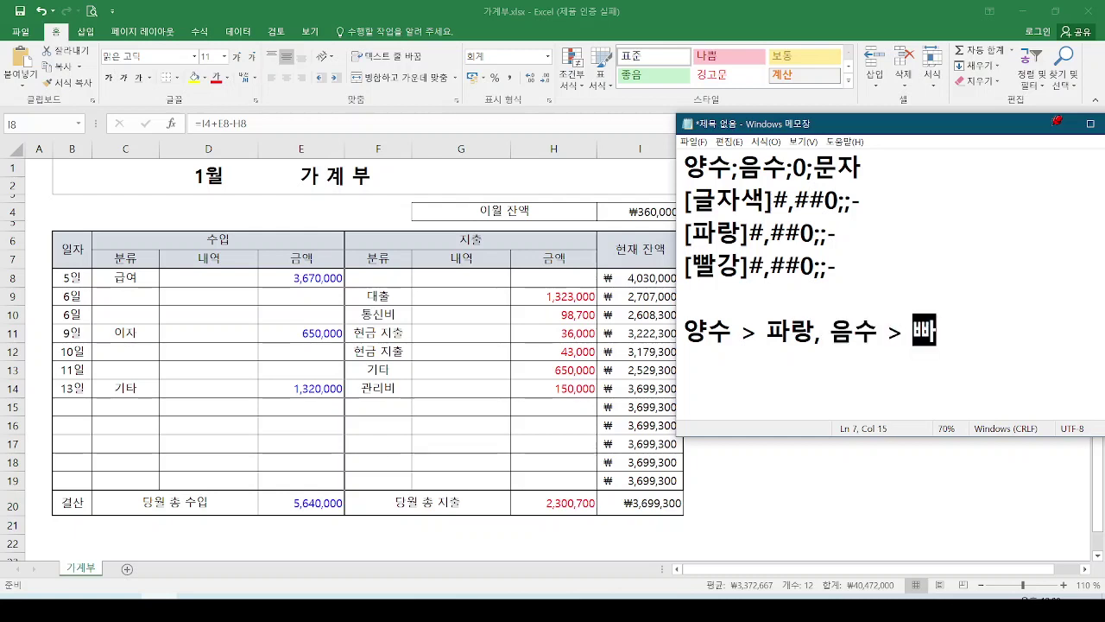
# Insert a plus sign before 파랑 and a minus sign before 빨강 in the new note line
pyautogui.press('Left')
pyautogui.press('Left')
pyautogui.press('Left')
pyautogui.press('Left')
pyautogui.press('Left')
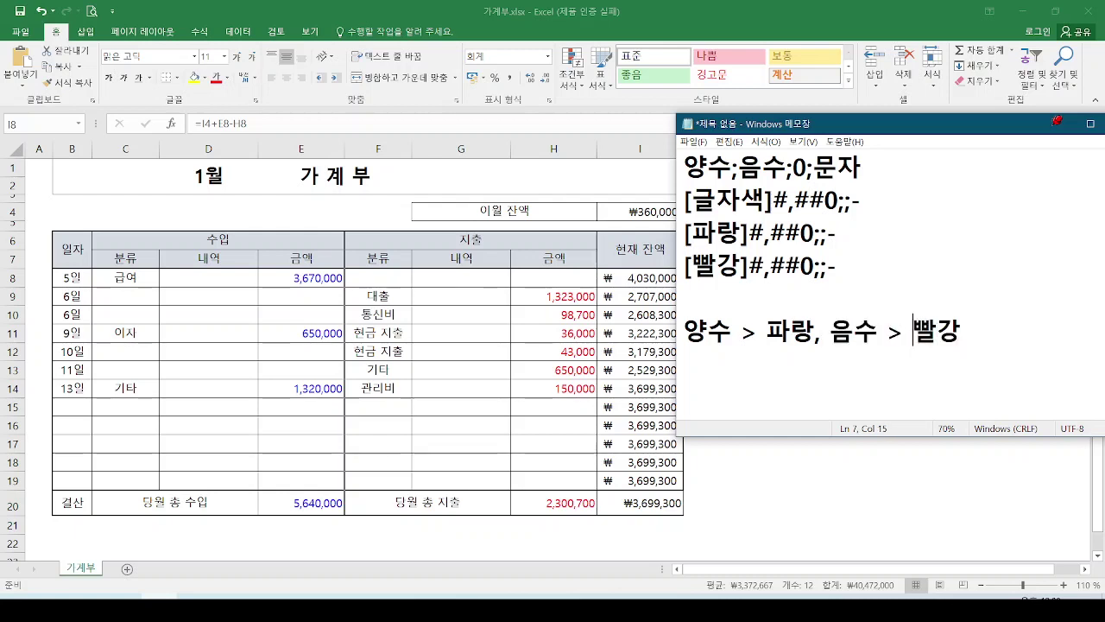
pyautogui.press('Left')
pyautogui.press('Left')
pyautogui.press('Left')
pyautogui.press('Left')
pyautogui.press('Left')
pyautogui.press('Left')
pyautogui.write('+')
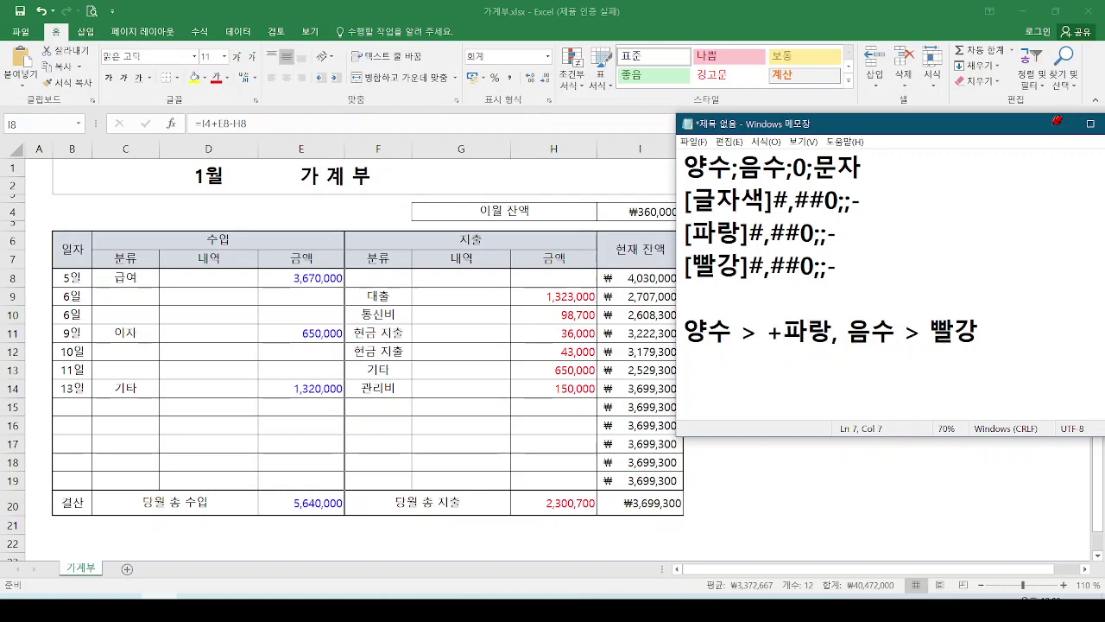
pyautogui.press('Down')
pyautogui.press('Return')
pyautogui.press('Return')
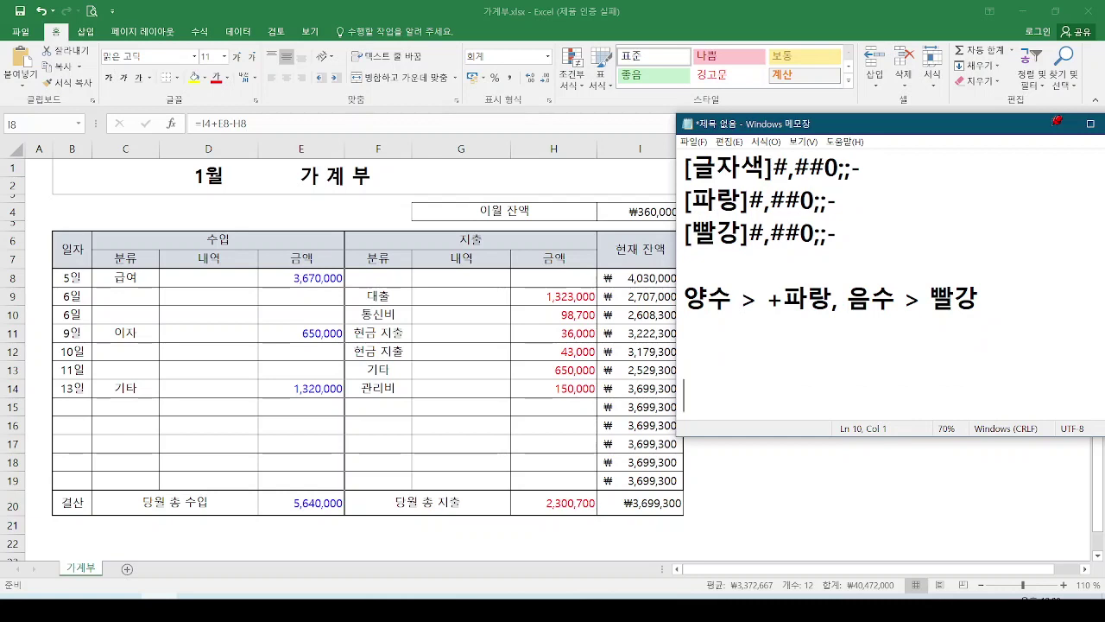
pyautogui.click(931, 299)
pyautogui.write('-')
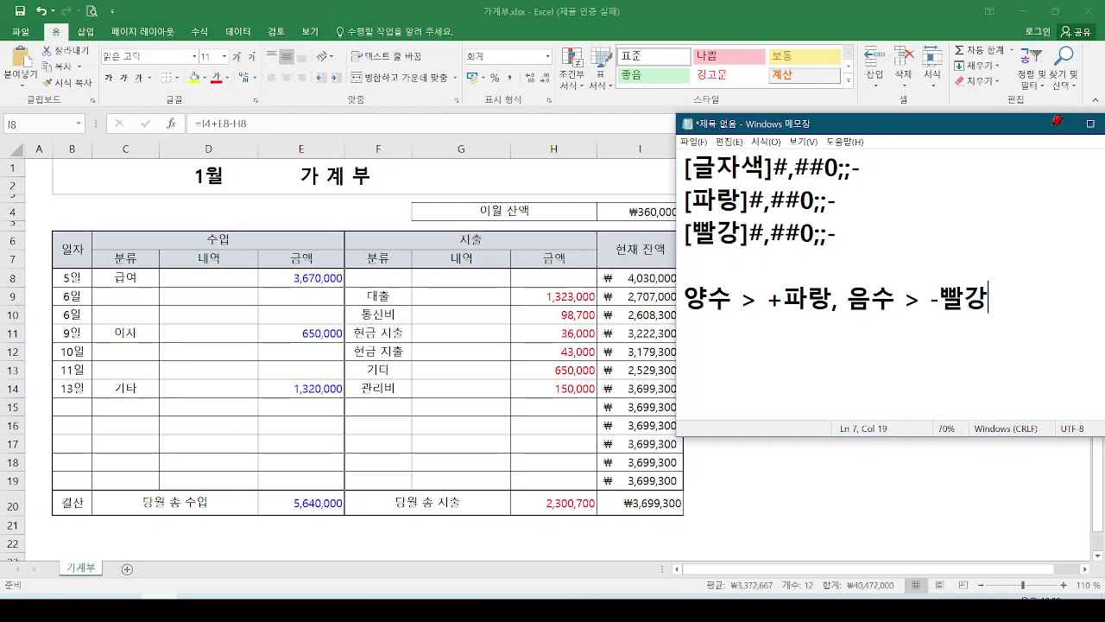
# Add the line "₩ +[글자색]숫자" under the colour note
pyautogui.press('Return')
pyautogui.write('₩    +숫자')
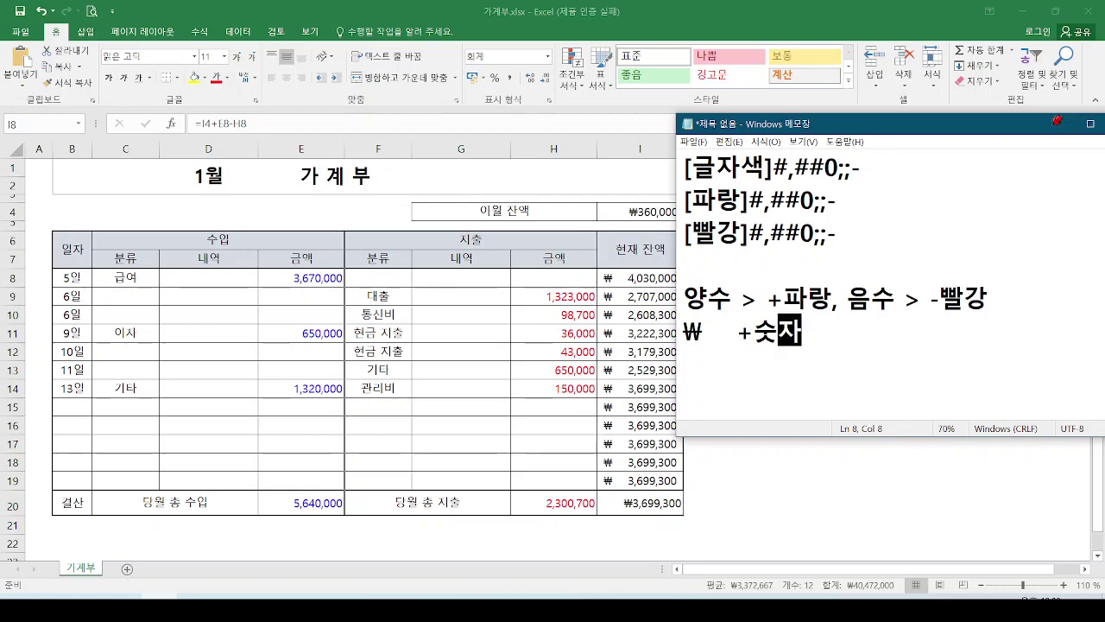
pyautogui.press('Left')
pyautogui.press('Left')
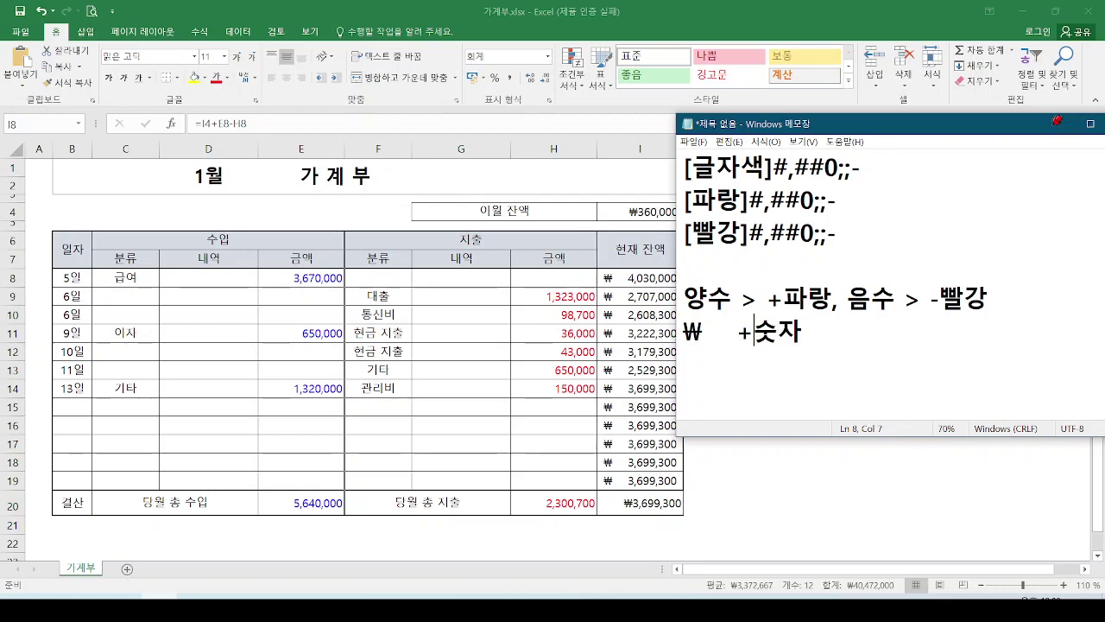
pyautogui.write('[글자색')
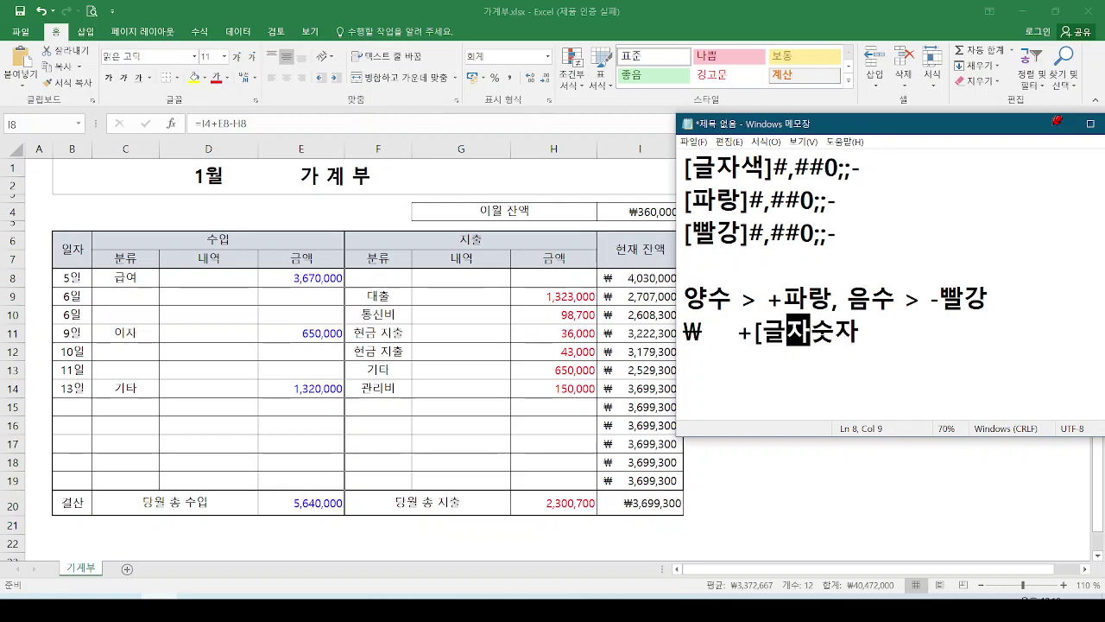
pyautogui.write(']')
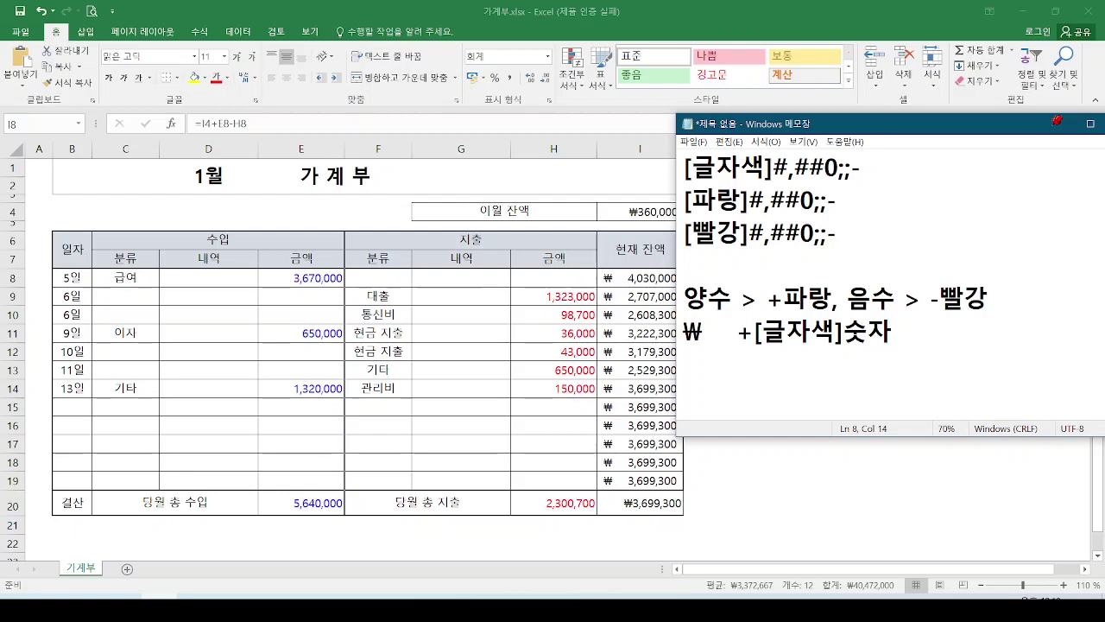
# Add the format section order "양수;음수;0;문자" as another line of the note
pyautogui.press('Return')
pyautogui.write('양수')
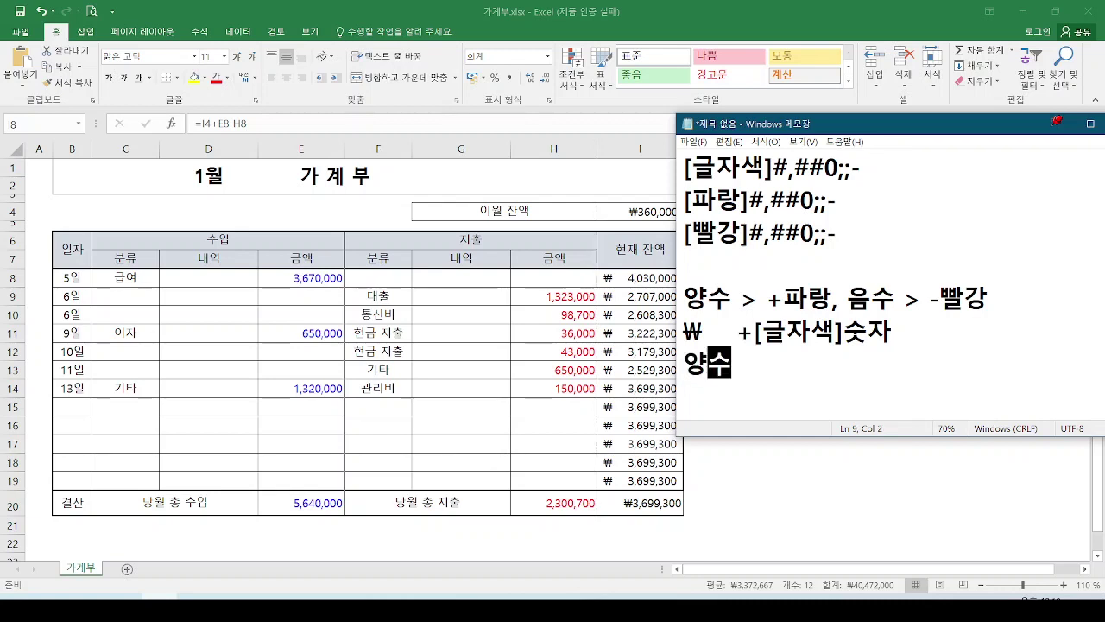
pyautogui.write(';음수;')
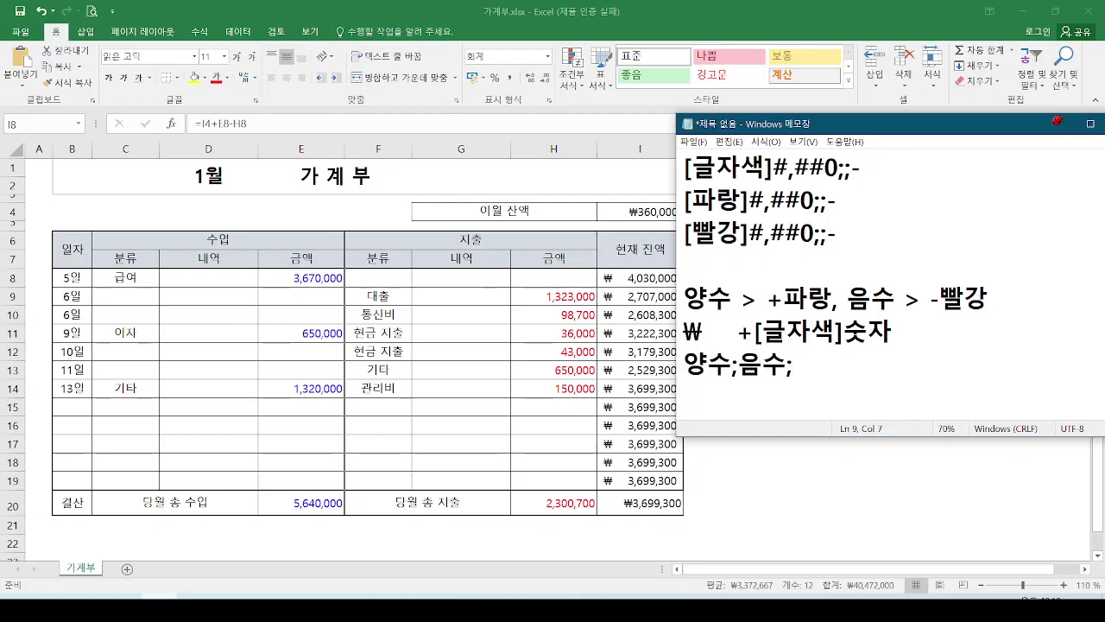
pyautogui.write('0;문자')
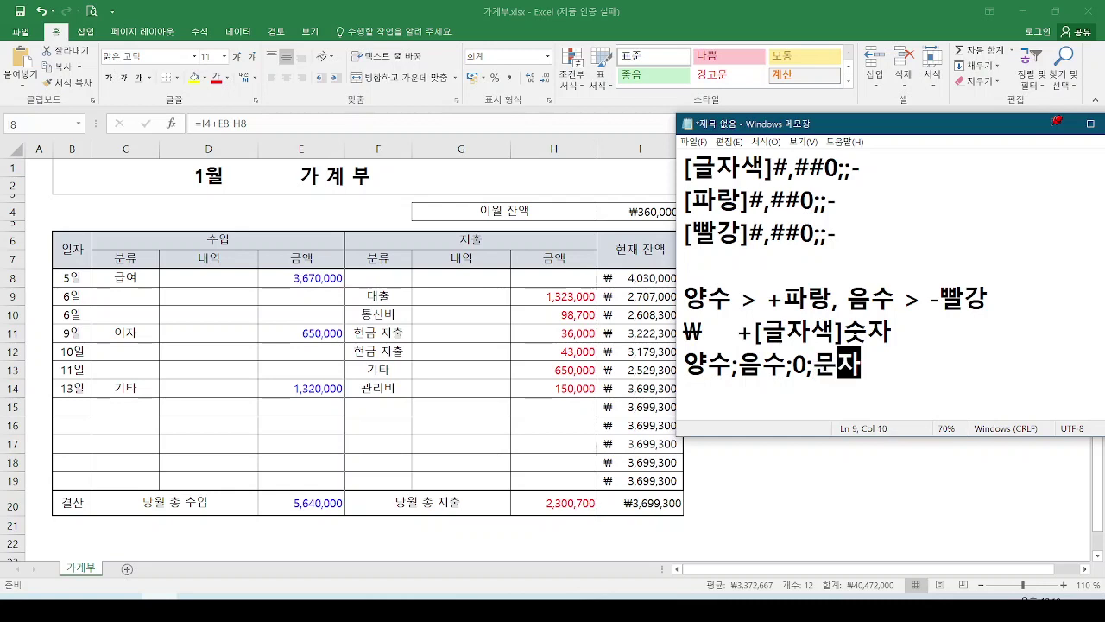
# Write the positive-number format code [파랑]+#,##0 on the line below 양수;음수;0;문자
pyautogui.press('Return')
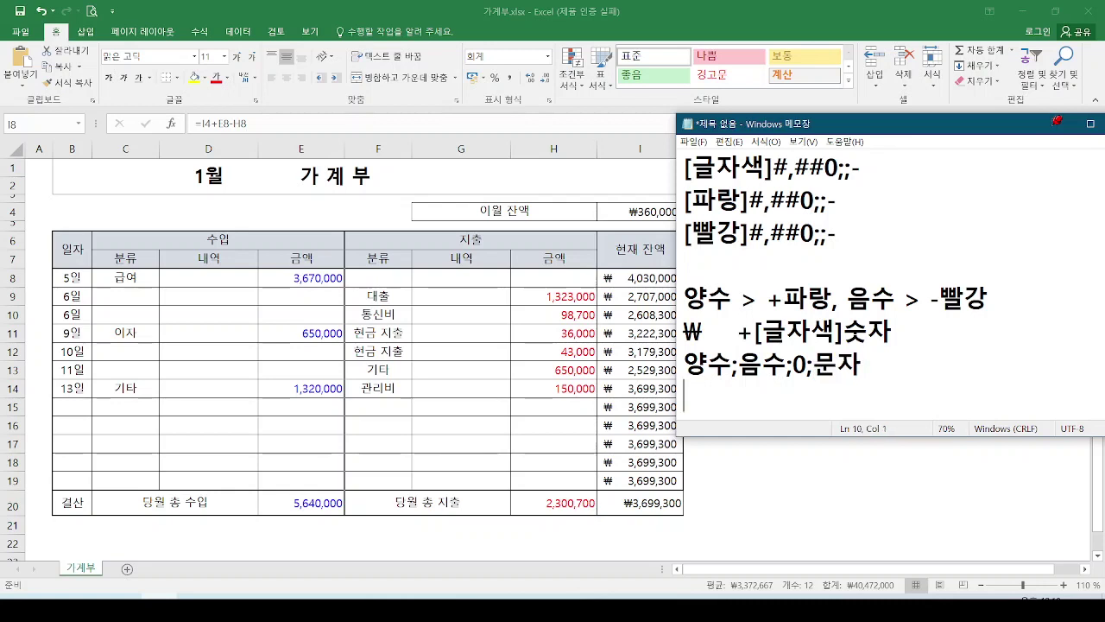
pyautogui.moveTo(833, 309); pyautogui.dragTo(730, 320)
pyautogui.press('Escape')
pyautogui.write('[')
pyautogui.press('Return')
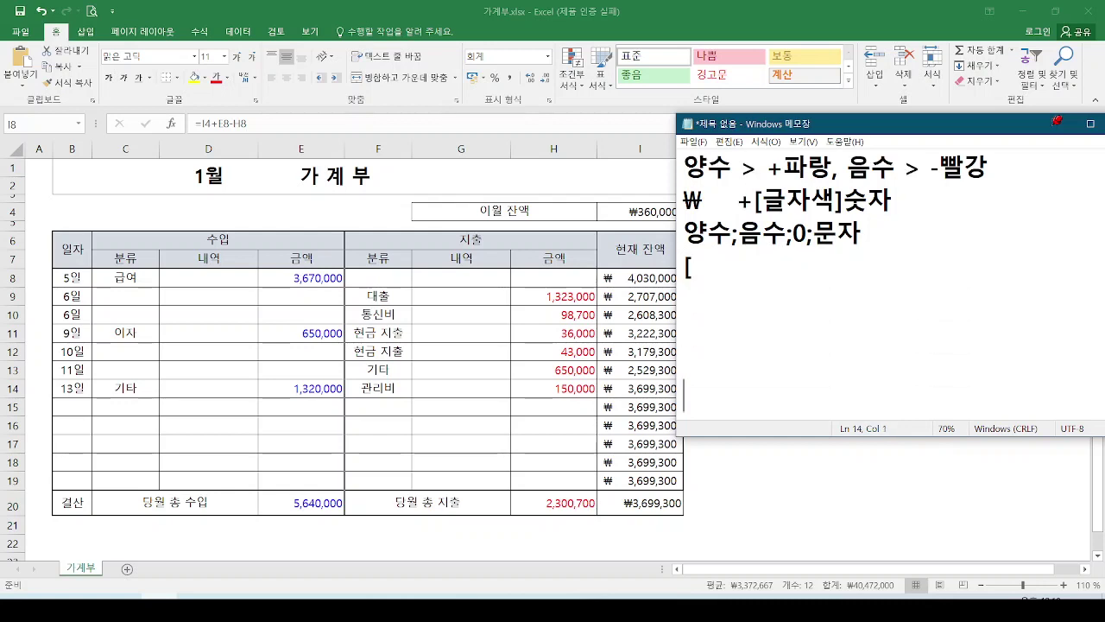
pyautogui.press('BackSpace')
pyautogui.write('파랑')
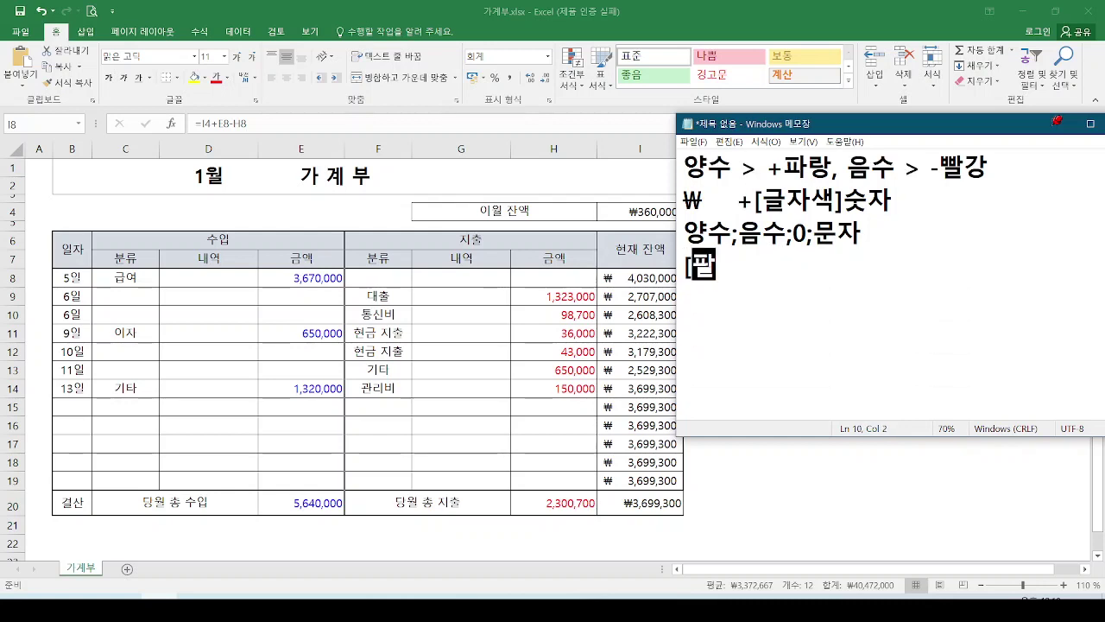
pyautogui.write(']')
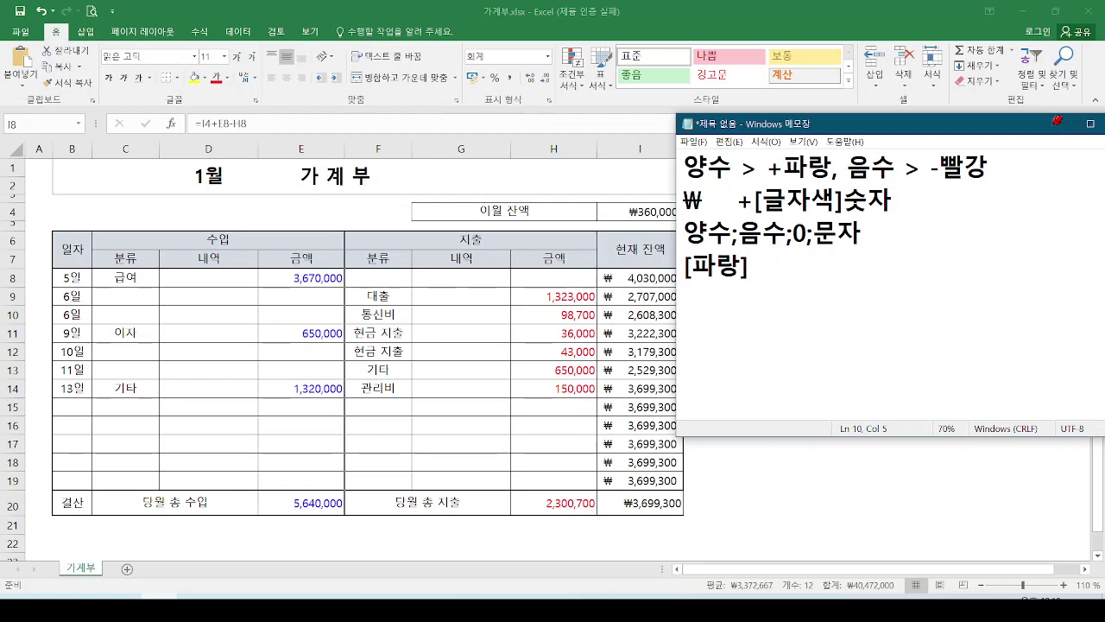
pyautogui.write('+#,##0')
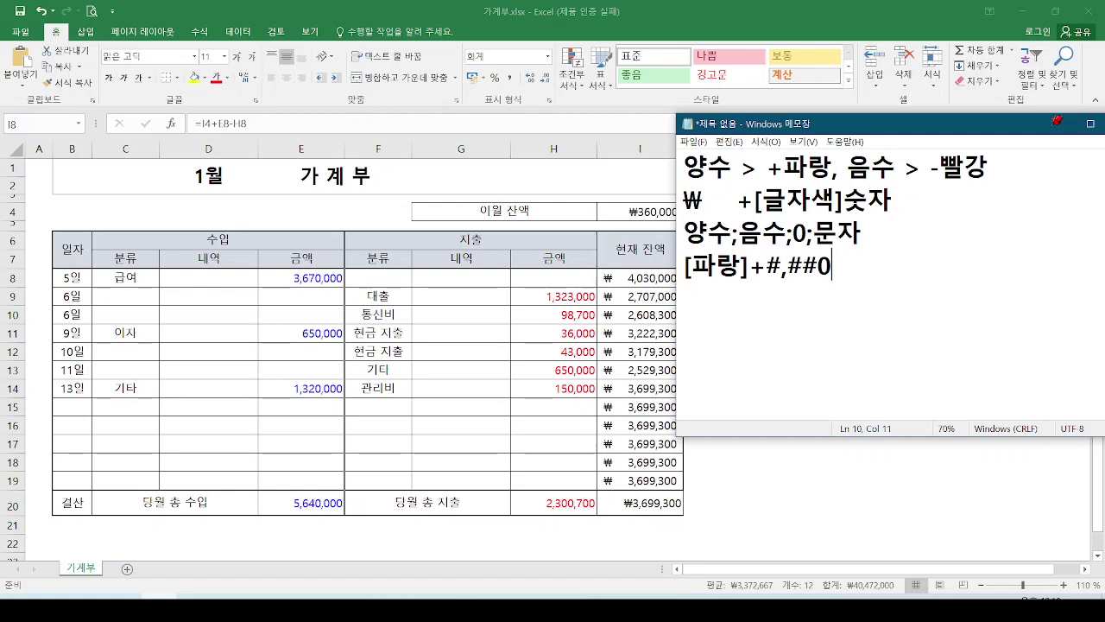
pyautogui.moveTo(671, 186); pyautogui.dragTo(733, 214)
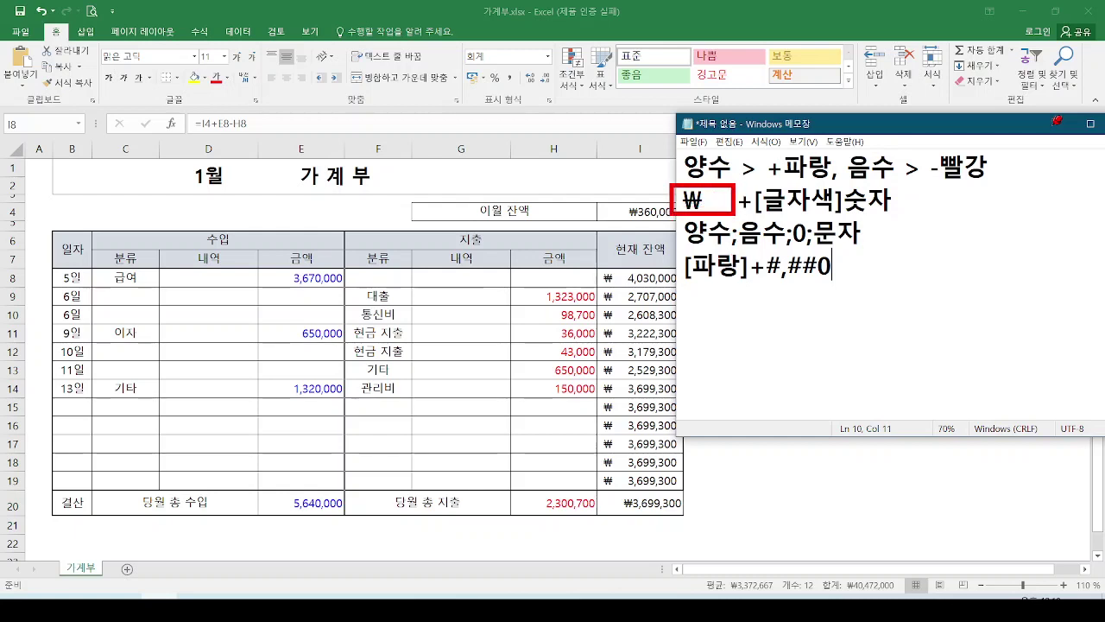
pyautogui.moveTo(713, 214); pyautogui.dragTo(744, 222)
pyautogui.press('Escape')
pyautogui.moveTo(618, 379)
pyautogui.mouseDown()
pyautogui.moveTo(615, 354)
pyautogui.moveTo(618, 377)
pyautogui.mouseUp()
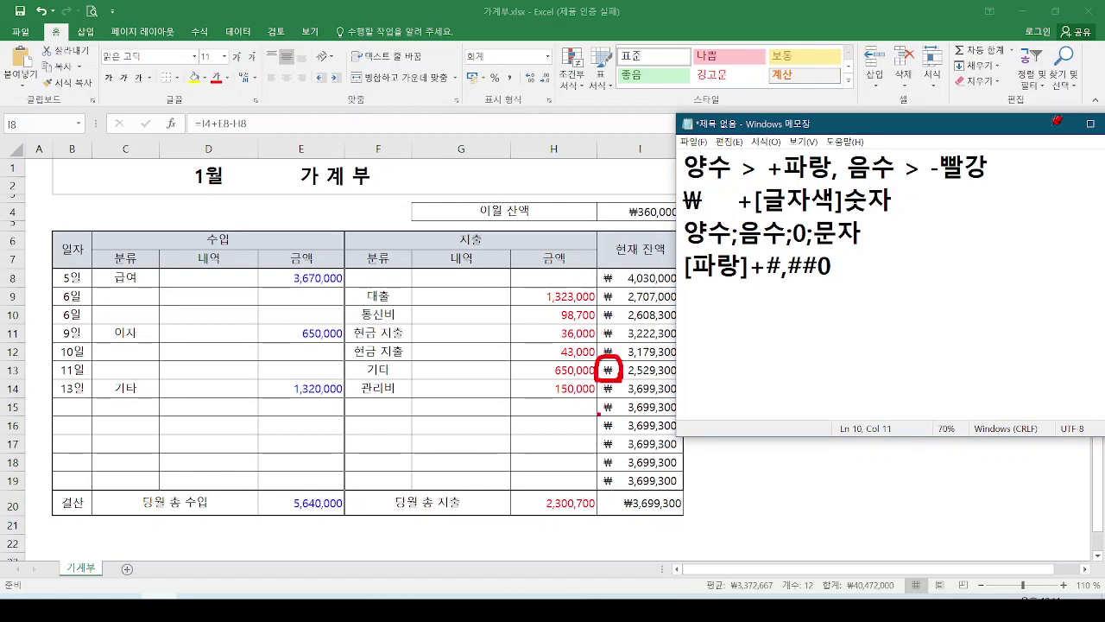
pyautogui.press('Escape')
# Insert ₩, an asterisk and a space at the start of the [파랑]+#,##0 format code
pyautogui.click(683, 264)
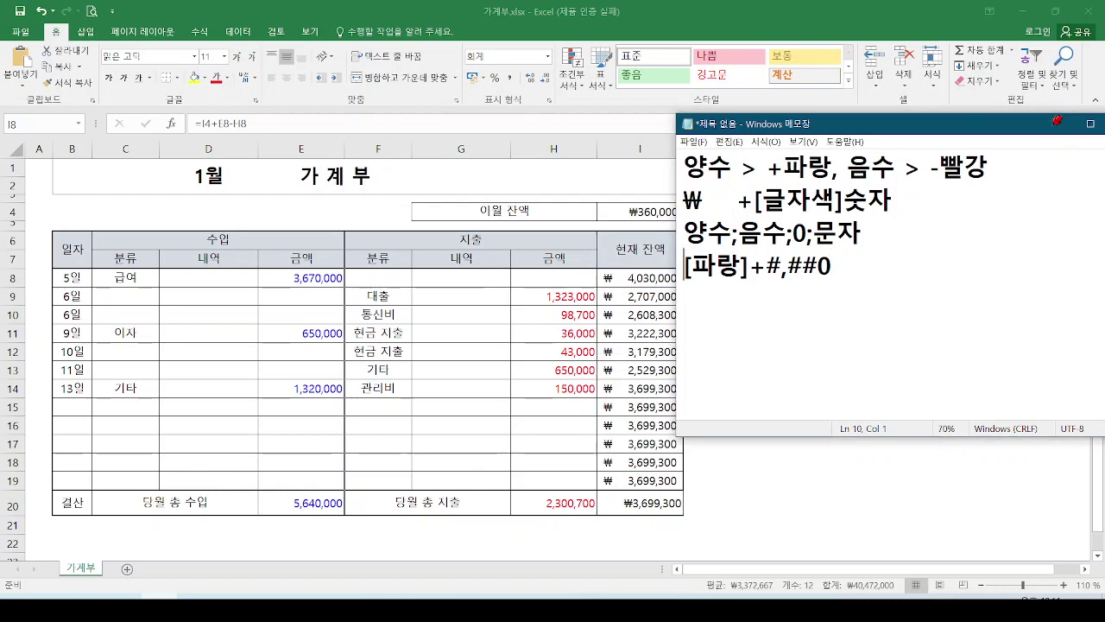
pyautogui.write('₩')
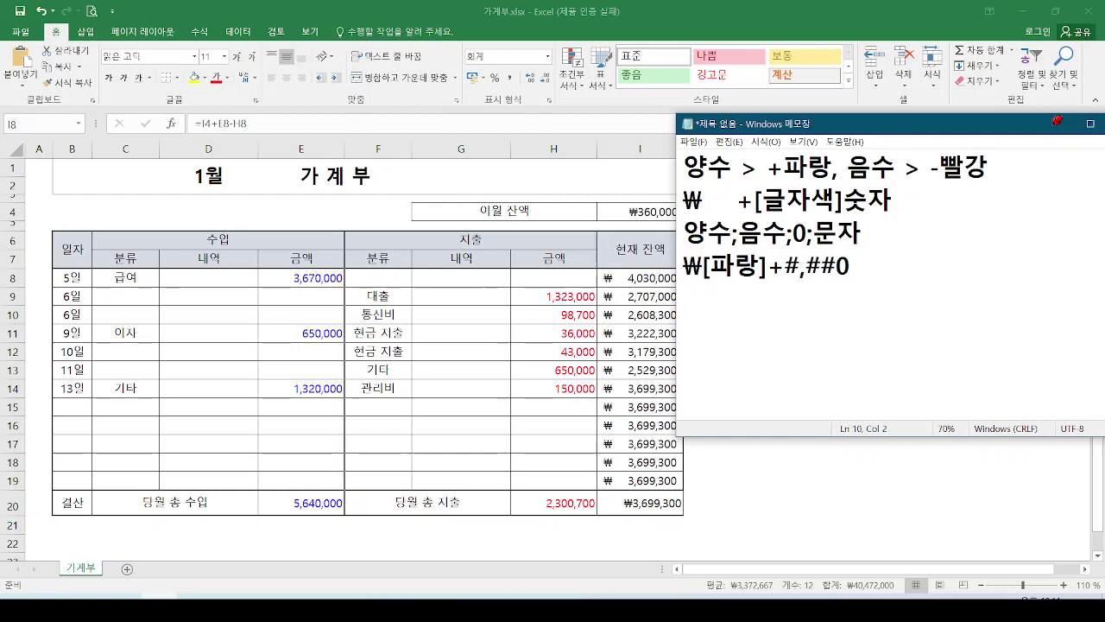
pyautogui.write('*')
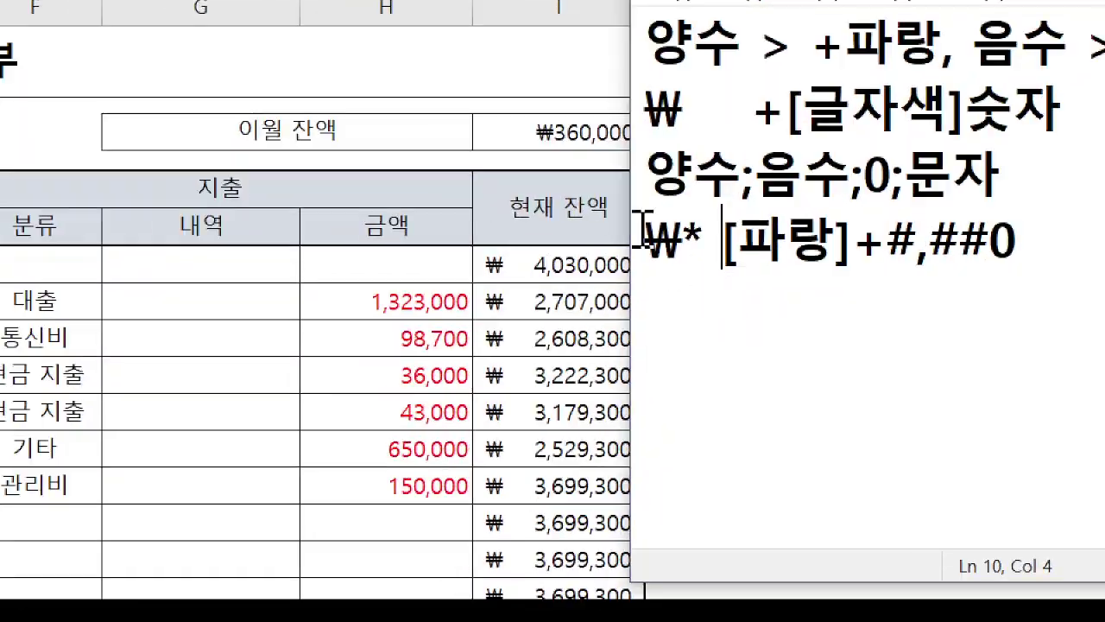
pyautogui.moveTo(665, 259); pyautogui.dragTo(623, 264)
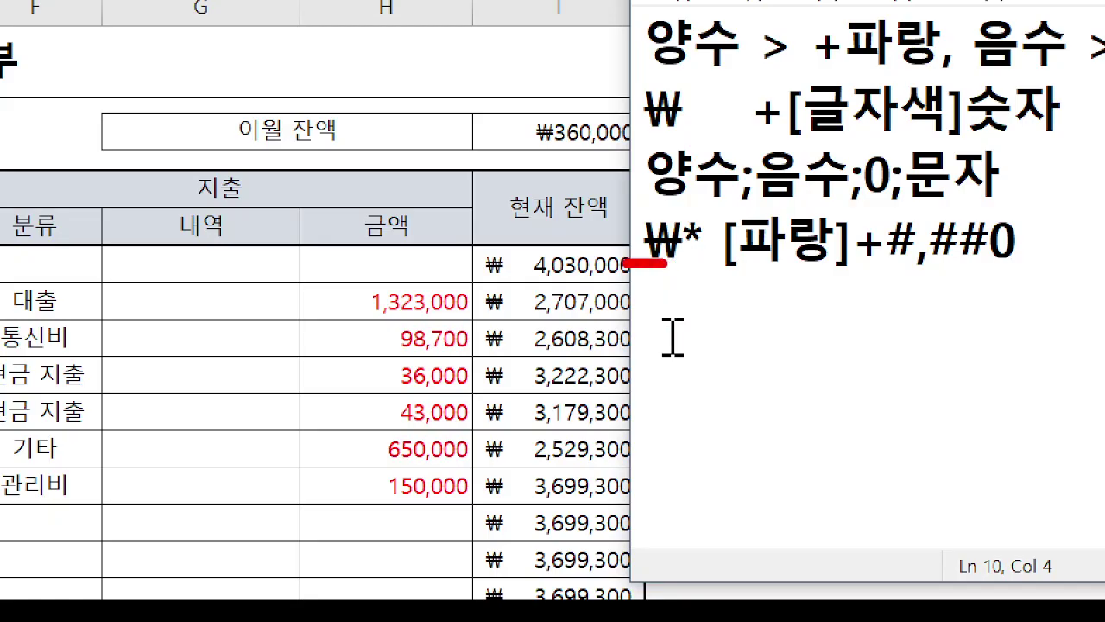
pyautogui.moveTo(731, 268); pyautogui.dragTo(1010, 256)
pyautogui.moveTo(707, 210); pyautogui.dragTo(731, 201)
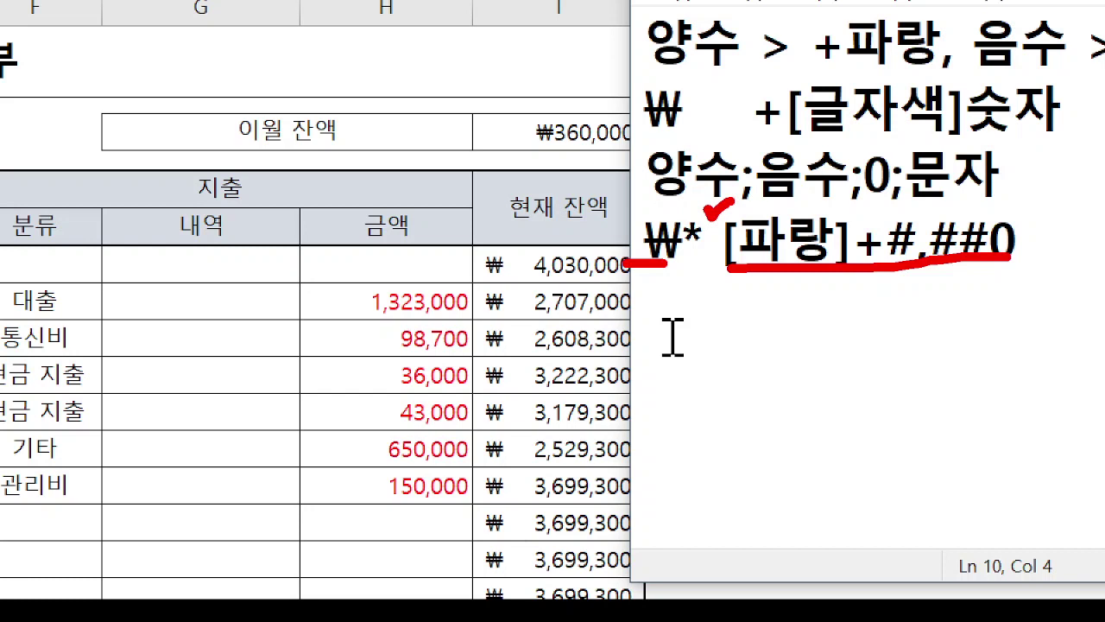
pyautogui.moveTo(706, 238)
pyautogui.mouseDown()
pyautogui.moveTo(696, 252)
pyautogui.moveTo(704, 216)
pyautogui.moveTo(699, 250)
pyautogui.moveTo(718, 276)
pyautogui.mouseUp()
pyautogui.click(699, 283)
pyautogui.moveTo(699, 191); pyautogui.dragTo(739, 192)
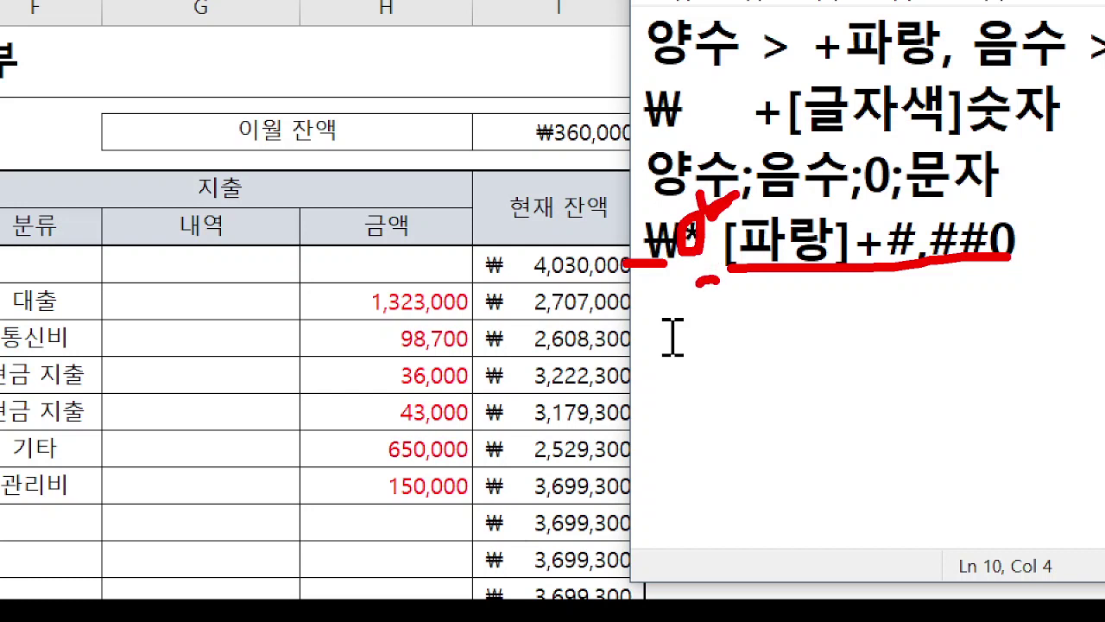
pyautogui.moveTo(725, 278); pyautogui.dragTo(740, 274)
pyautogui.press('Escape')
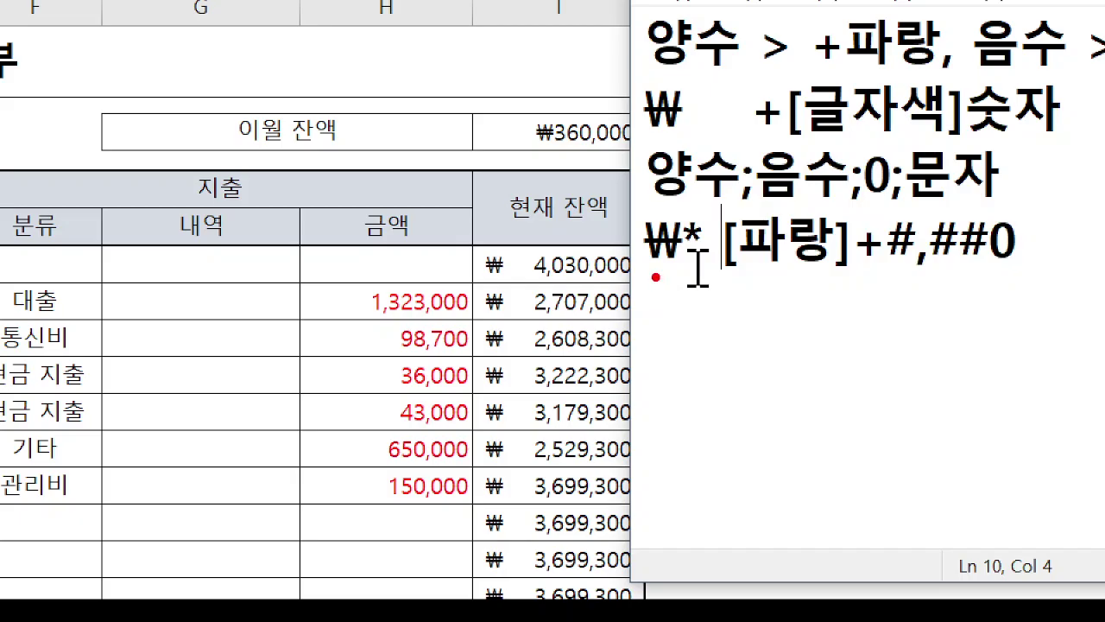
pyautogui.moveTo(665, 276)
pyautogui.mouseDown()
pyautogui.moveTo(643, 227)
pyautogui.moveTo(671, 266)
pyautogui.moveTo(663, 276)
pyautogui.mouseUp()
pyautogui.moveTo(474, 252)
pyautogui.mouseDown()
pyautogui.moveTo(481, 285)
pyautogui.moveTo(497, 282)
pyautogui.mouseUp()
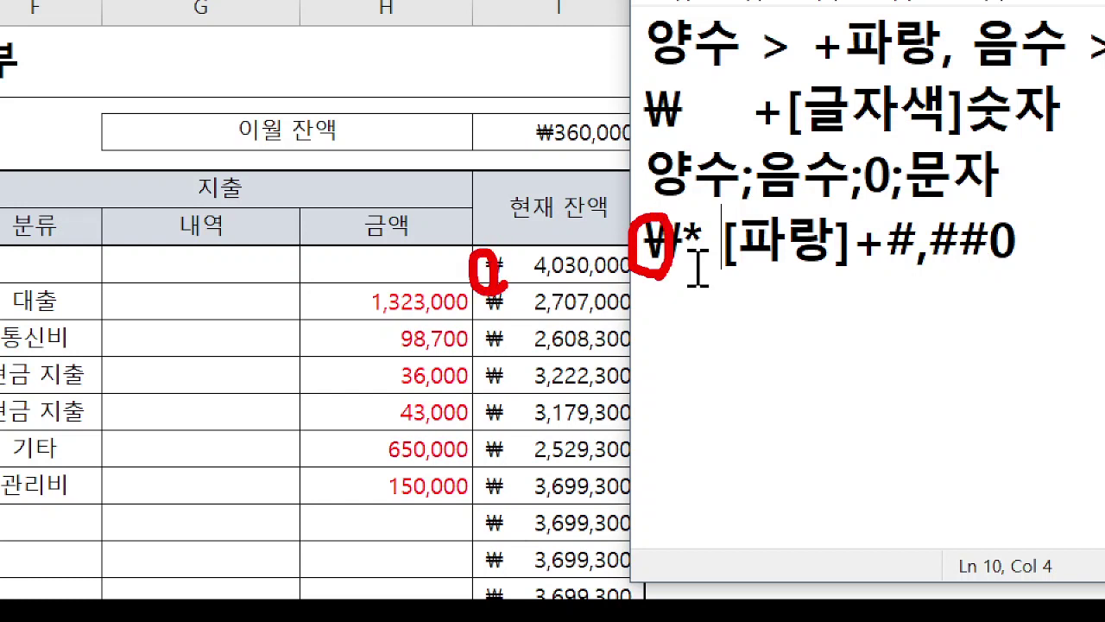
pyautogui.moveTo(707, 267); pyautogui.dragTo(731, 266)
pyautogui.moveTo(503, 277); pyautogui.dragTo(533, 278)
pyautogui.moveTo(689, 197); pyautogui.dragTo(739, 179)
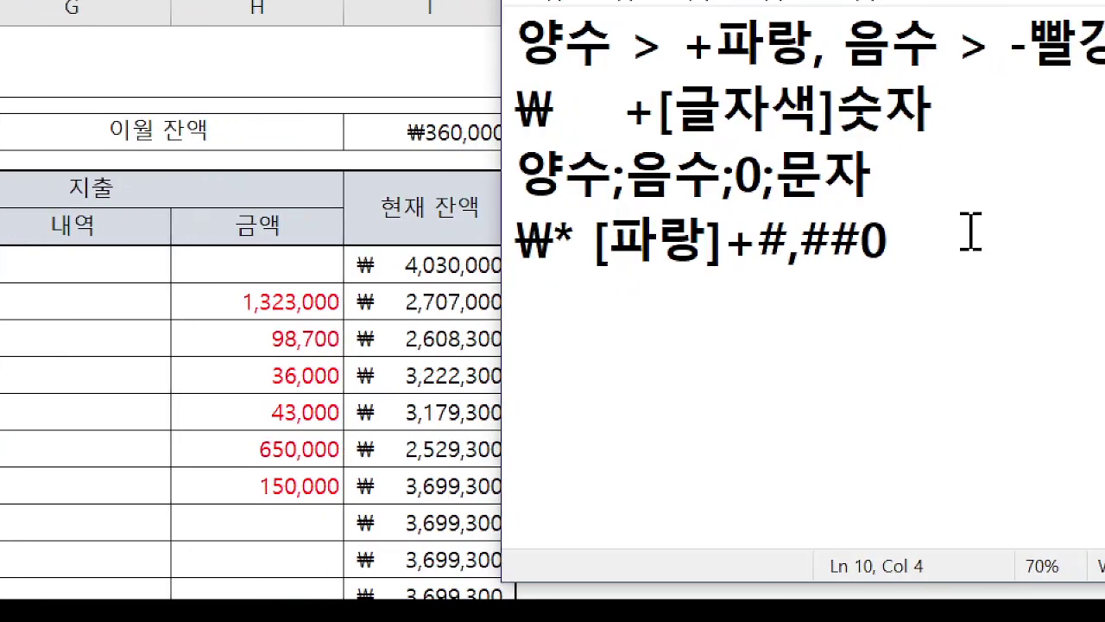
# Duplicate the ₩* [파랑]+#,##0 code after a semicolon on the same Notepad line as the negative-number section
pyautogui.moveTo(929, 237); pyautogui.dragTo(436, 241)
pyautogui.hotkey('ctrl', 'c')
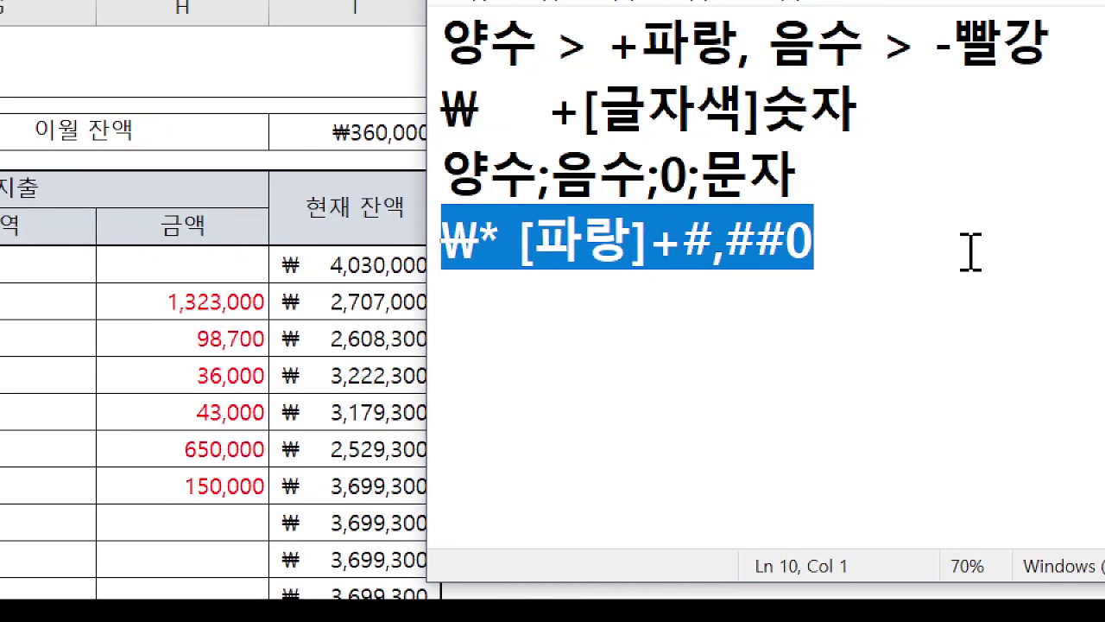
pyautogui.click(867, 240)
pyautogui.write(';')
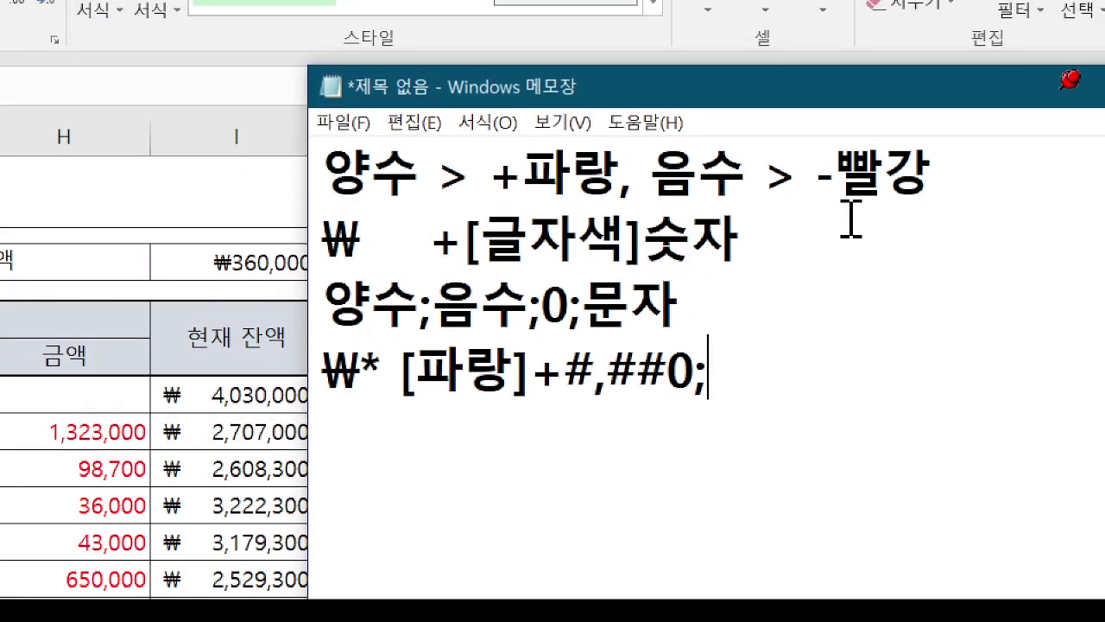
pyautogui.moveTo(842, 200)
pyautogui.mouseDown()
pyautogui.moveTo(833, 149)
pyautogui.moveTo(855, 194)
pyautogui.mouseUp()
pyautogui.moveTo(316, 276); pyautogui.dragTo(734, 264)
pyautogui.press('Escape')
pyautogui.hotkey('ctrl', 'v')
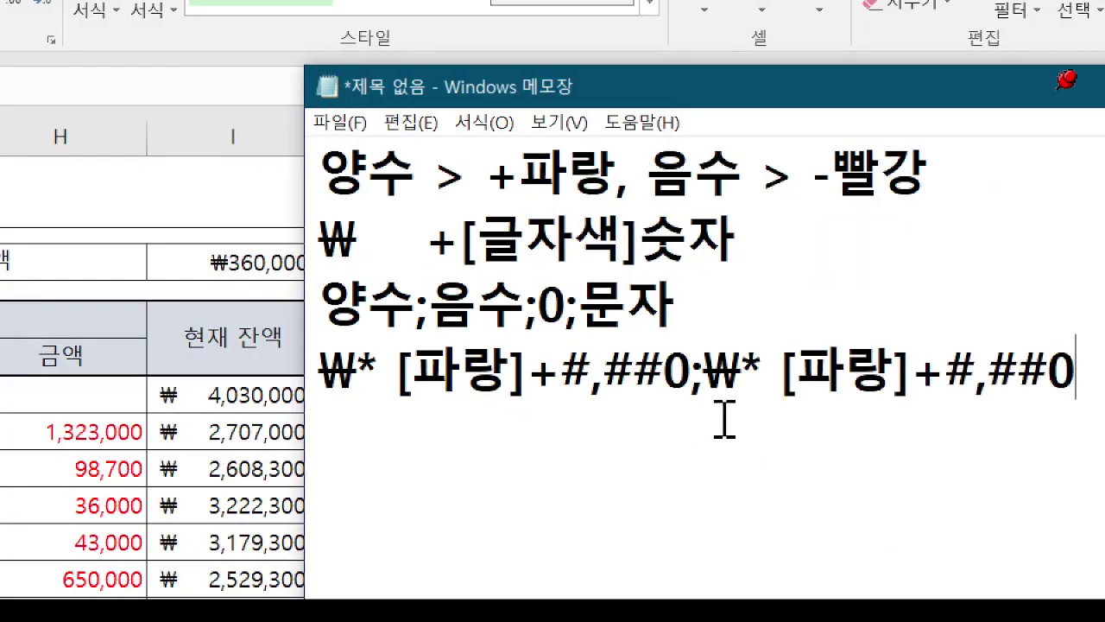
# Change the note's second section to [빨강] with a minus sign, giving ₩* [빨강]-#,##0
pyautogui.moveTo(801, 372); pyautogui.dragTo(878, 377)
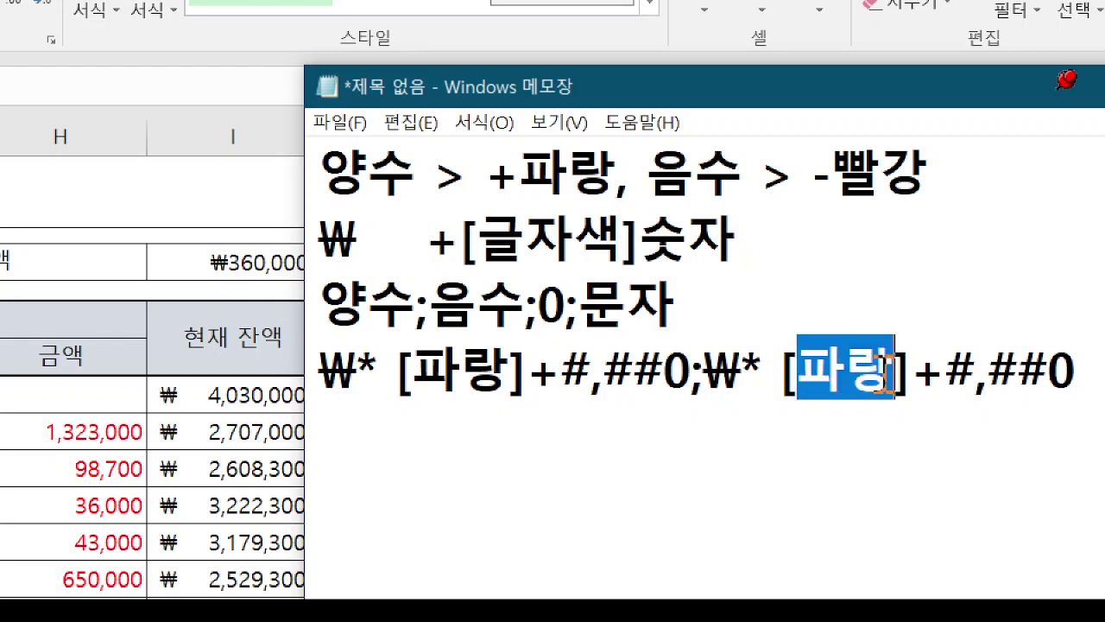
pyautogui.write('빨강')
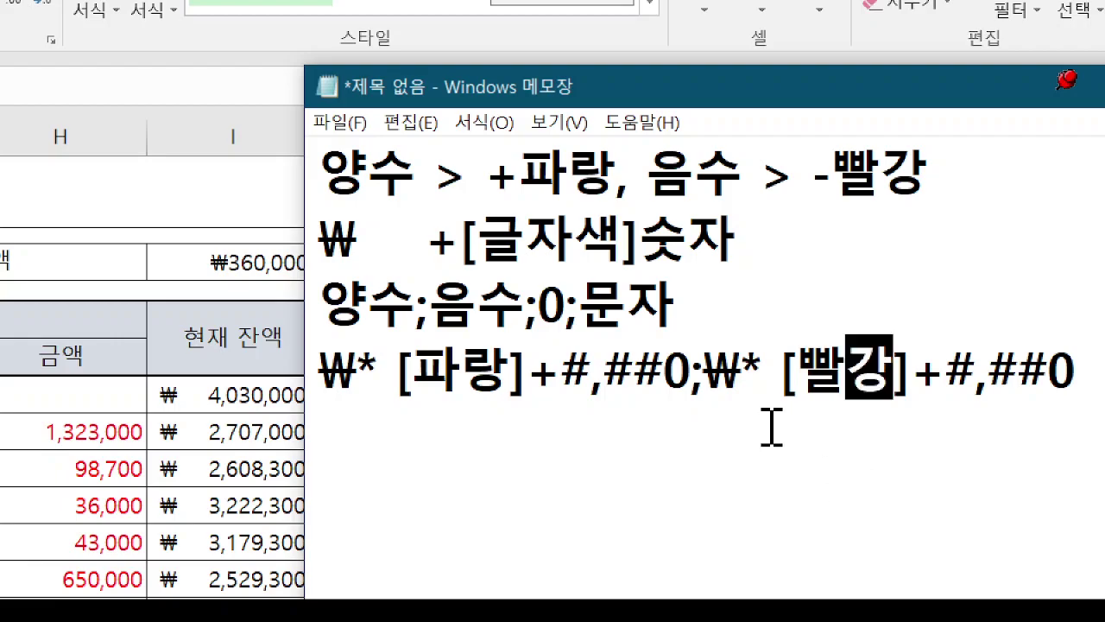
pyautogui.hotkey('ctrl', '2')
pyautogui.moveTo(708, 402)
pyautogui.mouseDown()
pyautogui.moveTo(880, 400)
pyautogui.moveTo(935, 385)
pyautogui.mouseUp()
pyautogui.press('Escape')
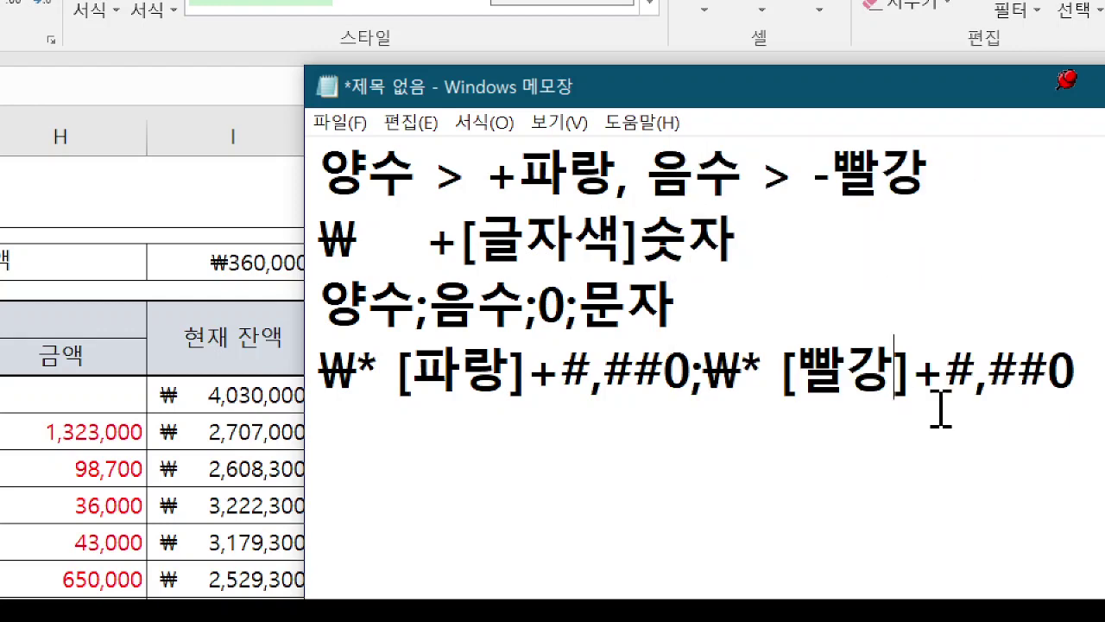
pyautogui.click(941, 399)
pyautogui.press('BackSpace')
pyautogui.write('-')
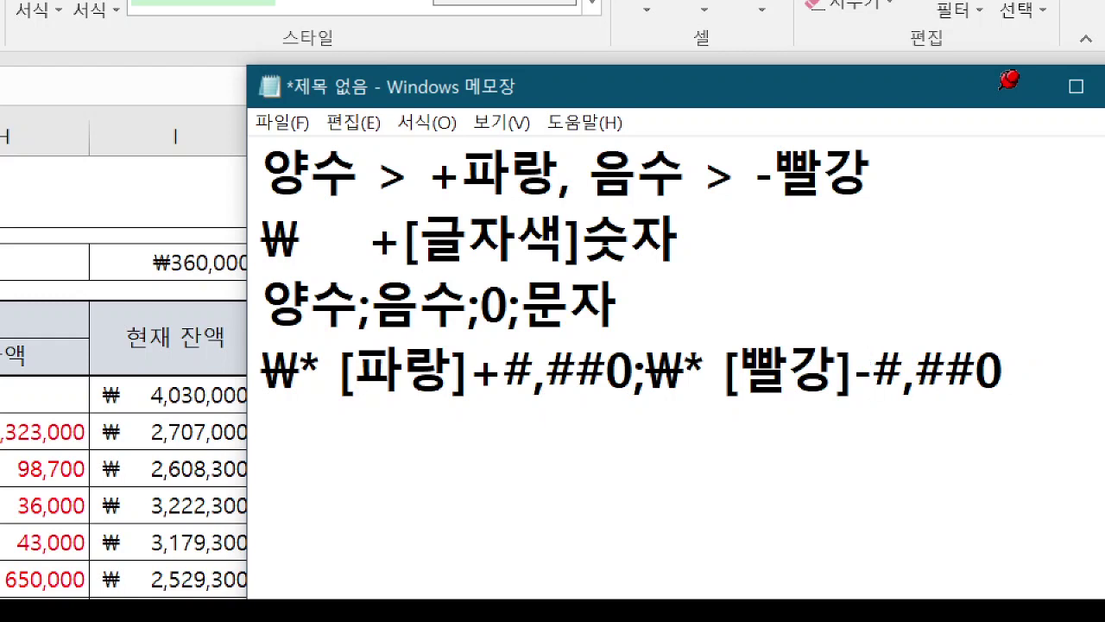
# Append ;0 to the end of the drafted format code as the zero section
pyautogui.press('Right')
pyautogui.press('Right')
pyautogui.press('Right')
pyautogui.press('Right')
pyautogui.press('Right')
pyautogui.write(';')
pyautogui.write('-')
pyautogui.press('BackSpace')
pyautogui.write('0')
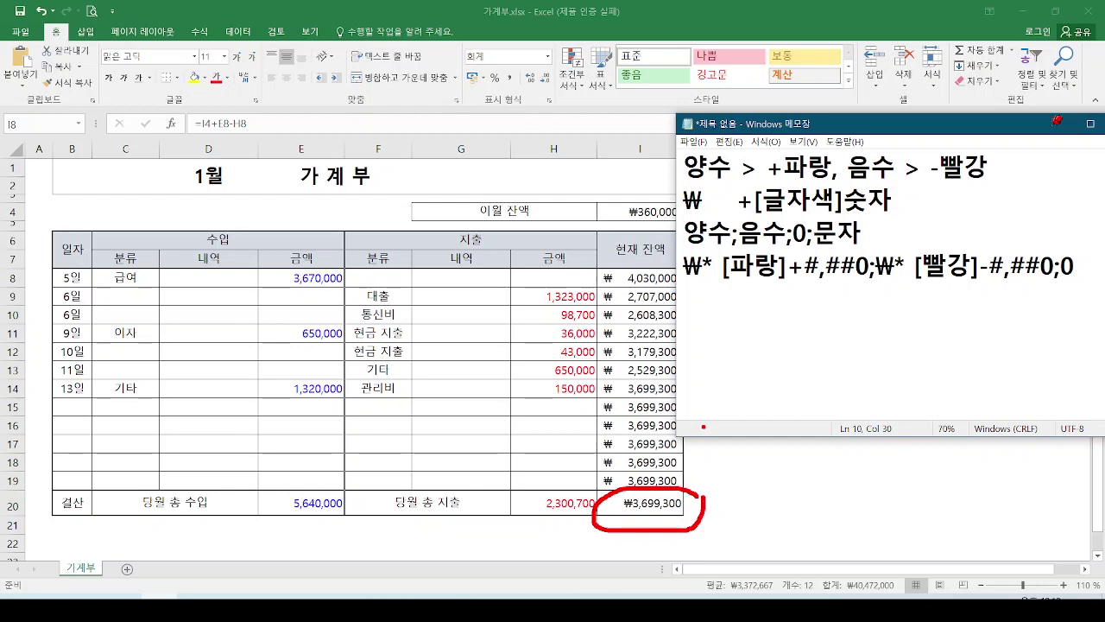
# Start a custom number format for cell I20 in Excel, putting [파랑] before the ₩#,##0 code
pyautogui.moveTo(596, 492); pyautogui.dragTo(657, 417)
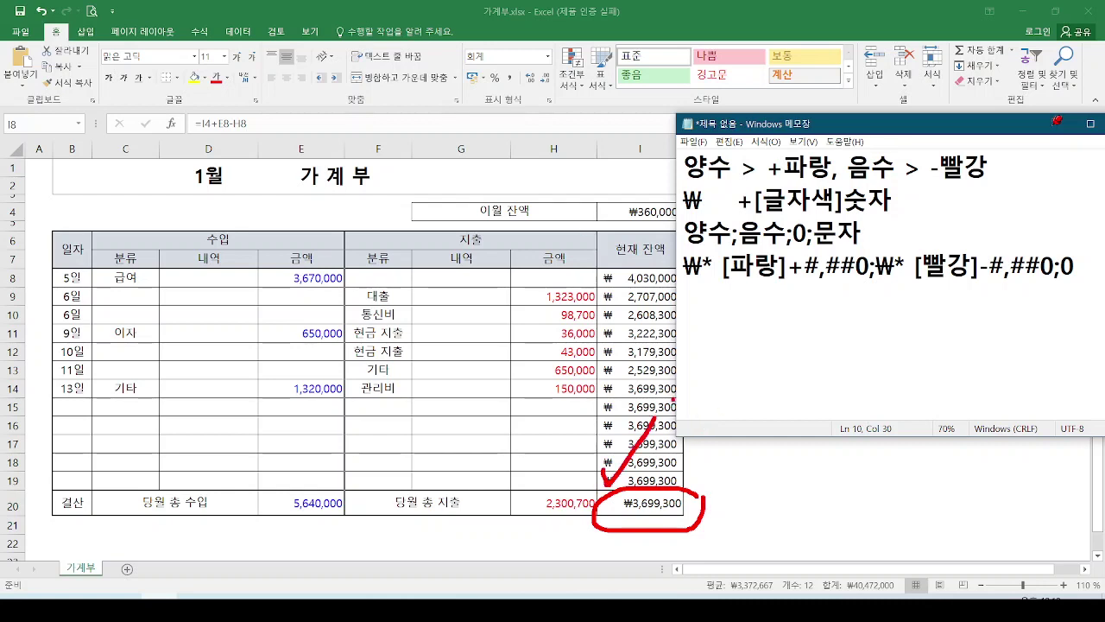
pyautogui.press('Escape')
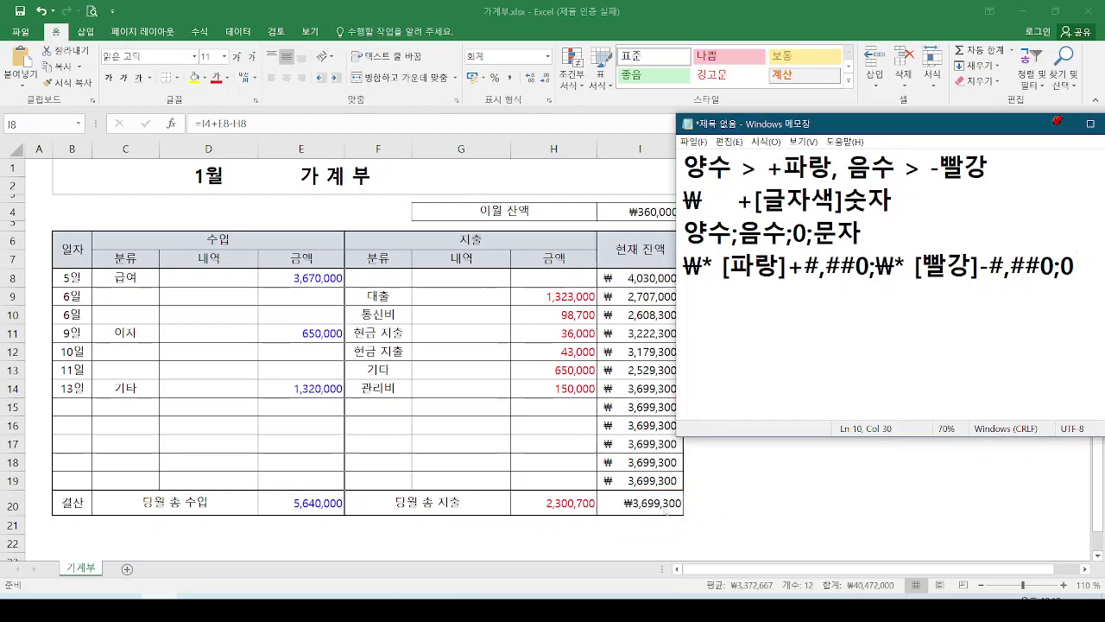
pyautogui.click(654, 504)
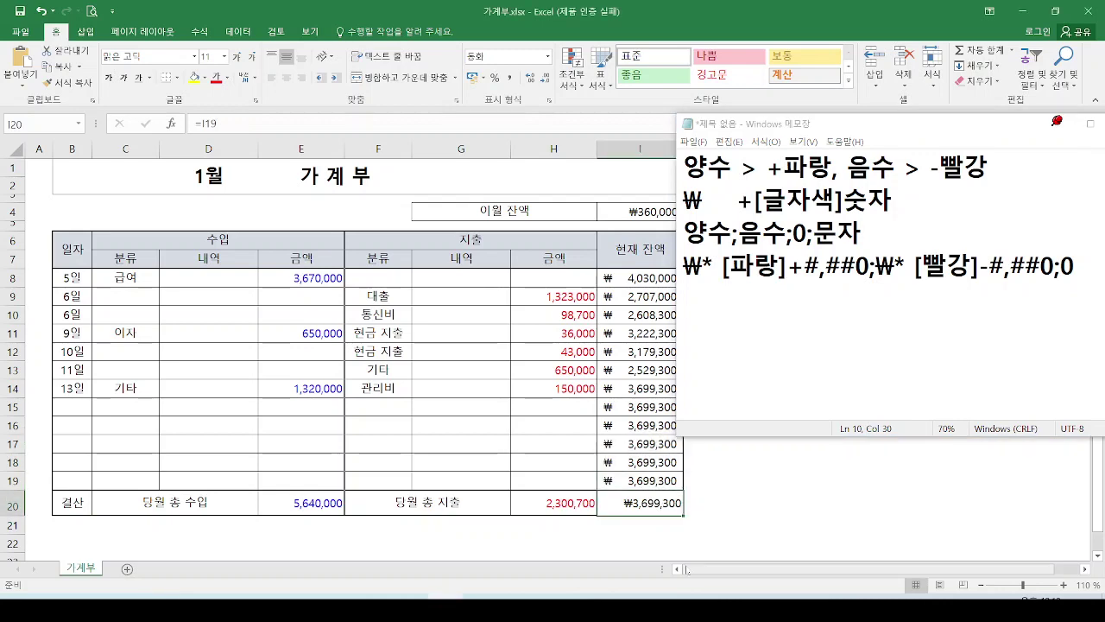
pyautogui.hotkey('ctrl', '1')
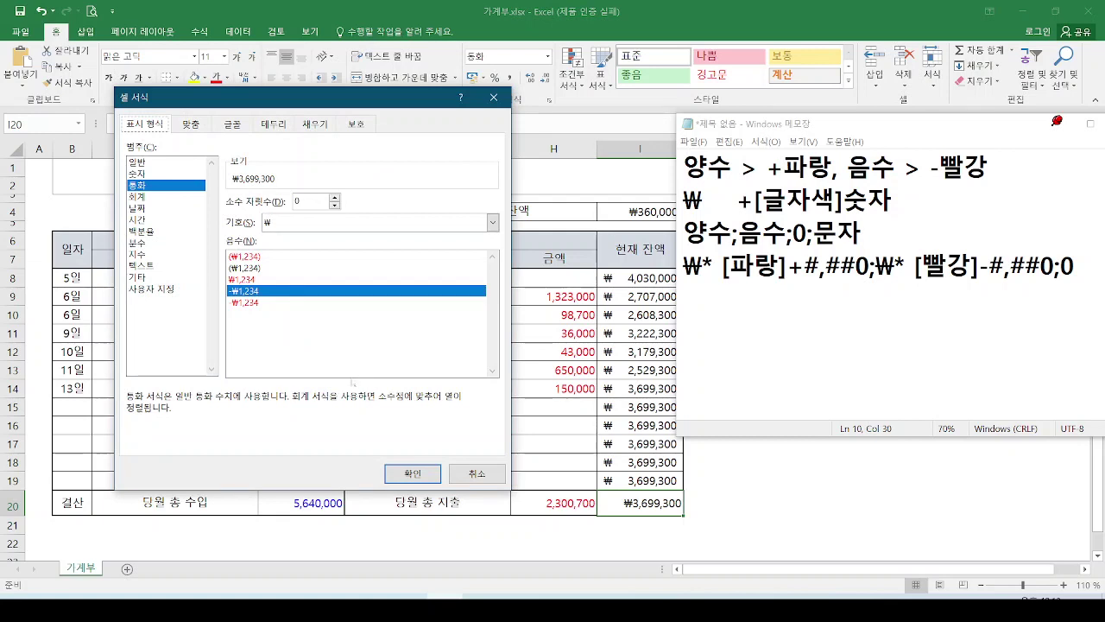
pyautogui.click(152, 288)
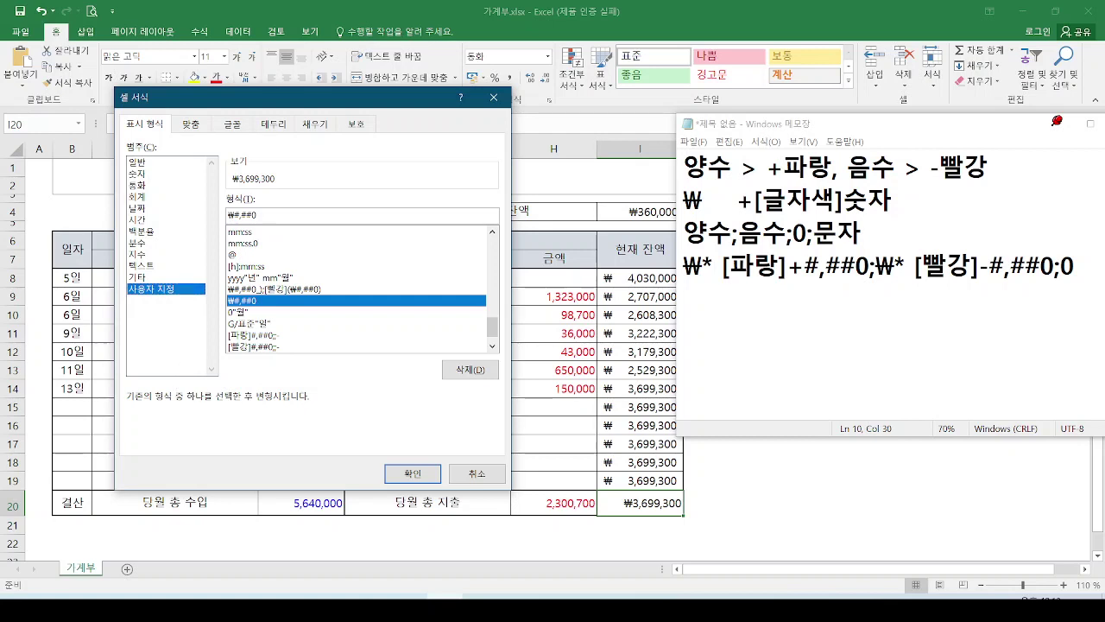
pyautogui.moveTo(261, 215); pyautogui.dragTo(200, 221)
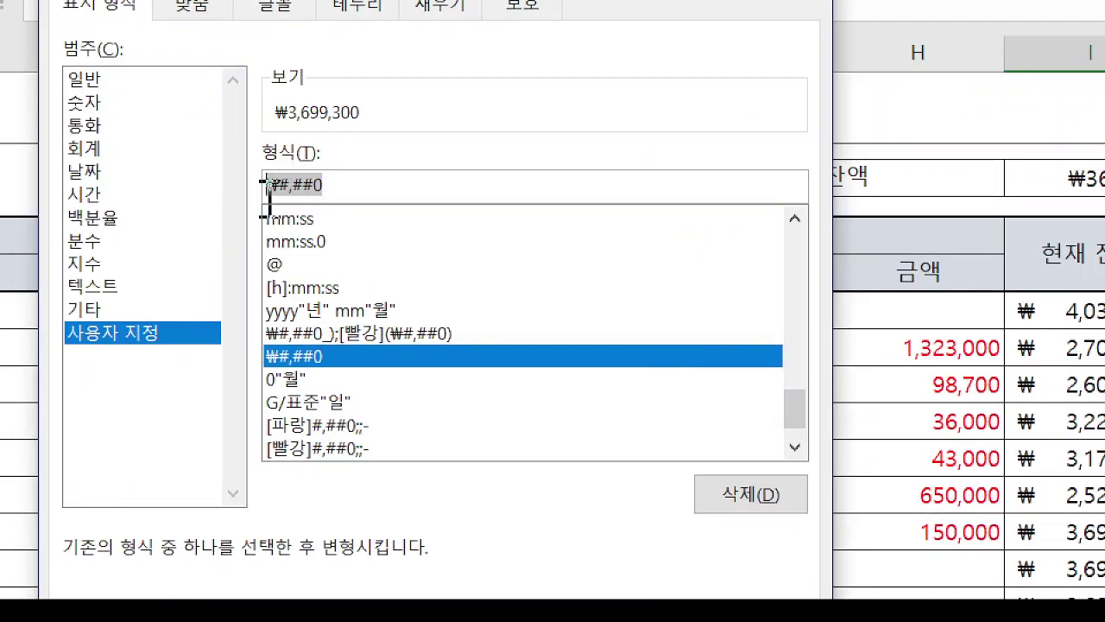
pyautogui.click(365, 182)
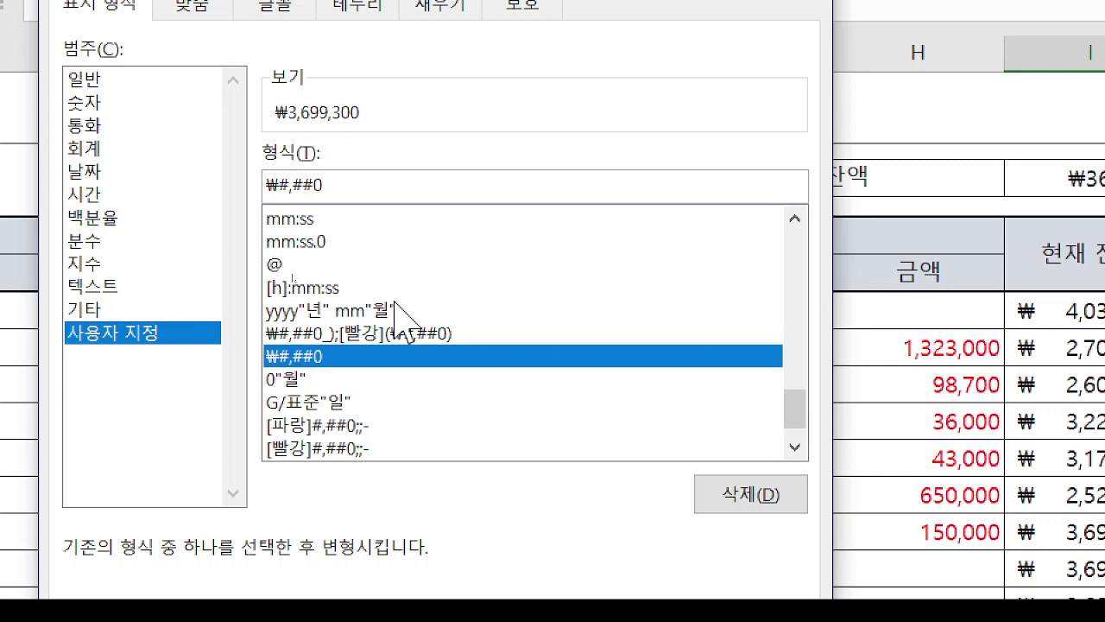
pyautogui.click(268, 183)
pyautogui.write('[파랑')
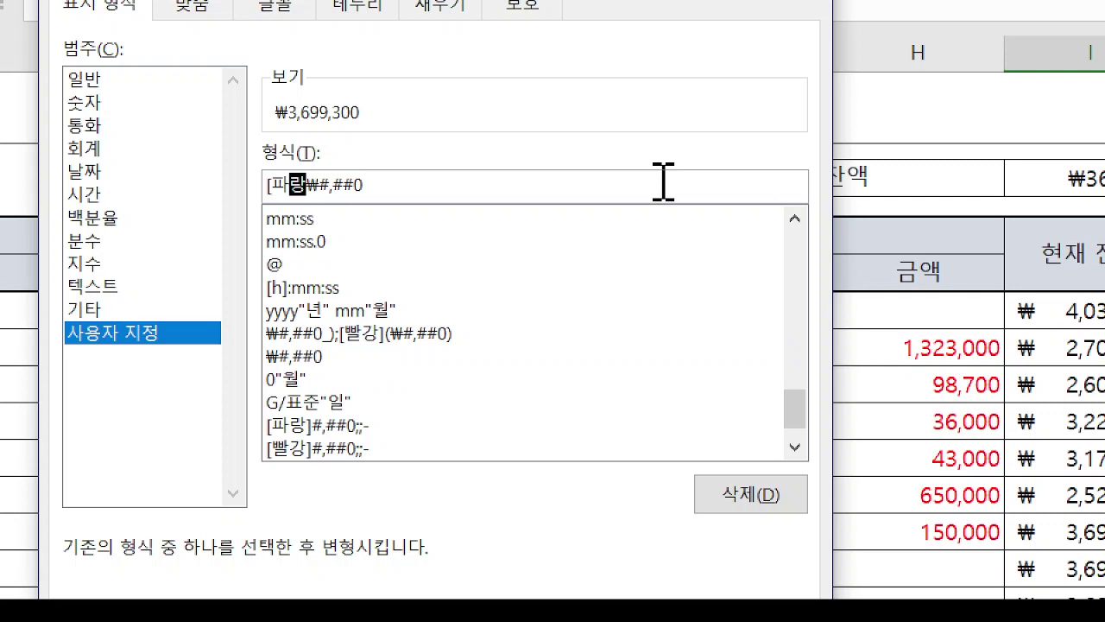
pyautogui.write(']')
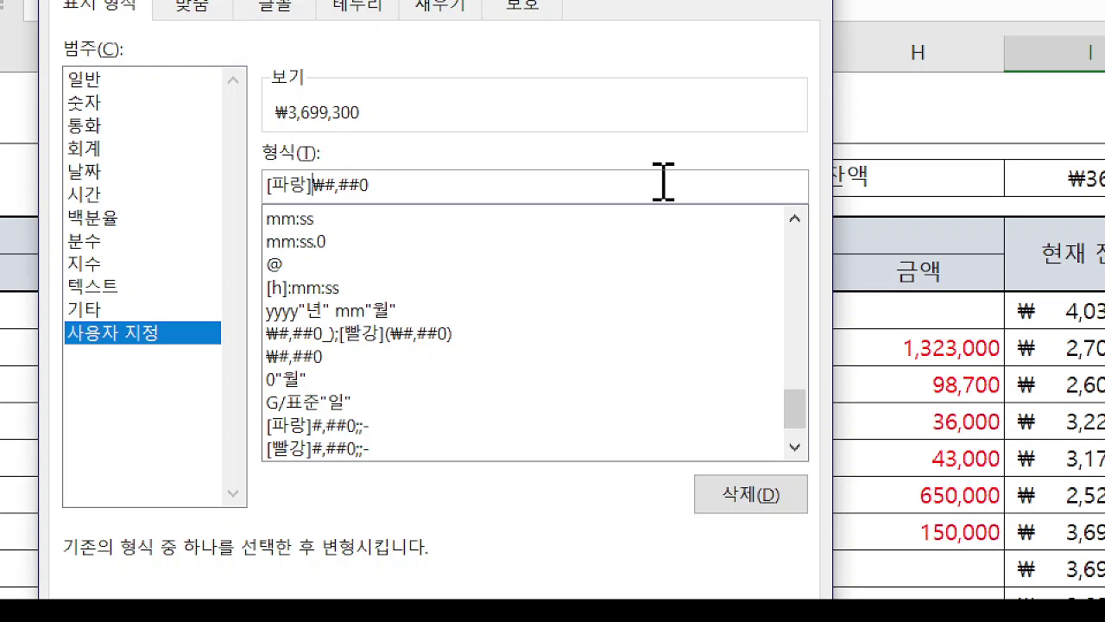
# Insert an asterisk and a space after ₩ and a plus sign before #,##0, making [파랑]₩* +#,##0
pyautogui.press('Right')
pyautogui.write('*')
pyautogui.press('Right')
pyautogui.press('Right')
pyautogui.press('Right')
pyautogui.press('Right')
pyautogui.press('Right')
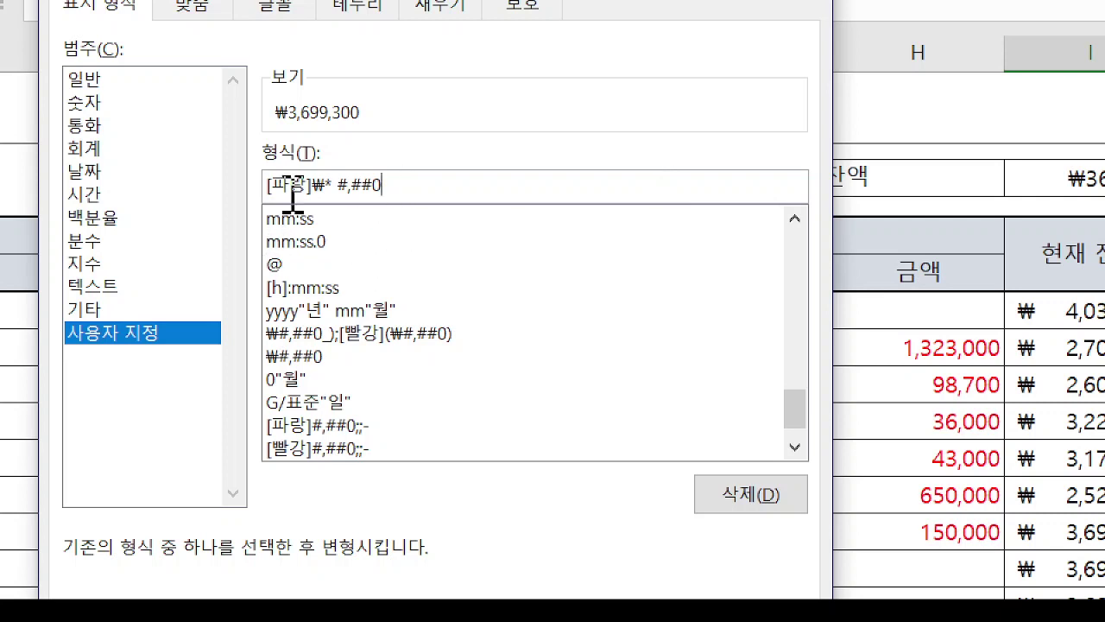
pyautogui.click(336, 183)
pyautogui.write('+')
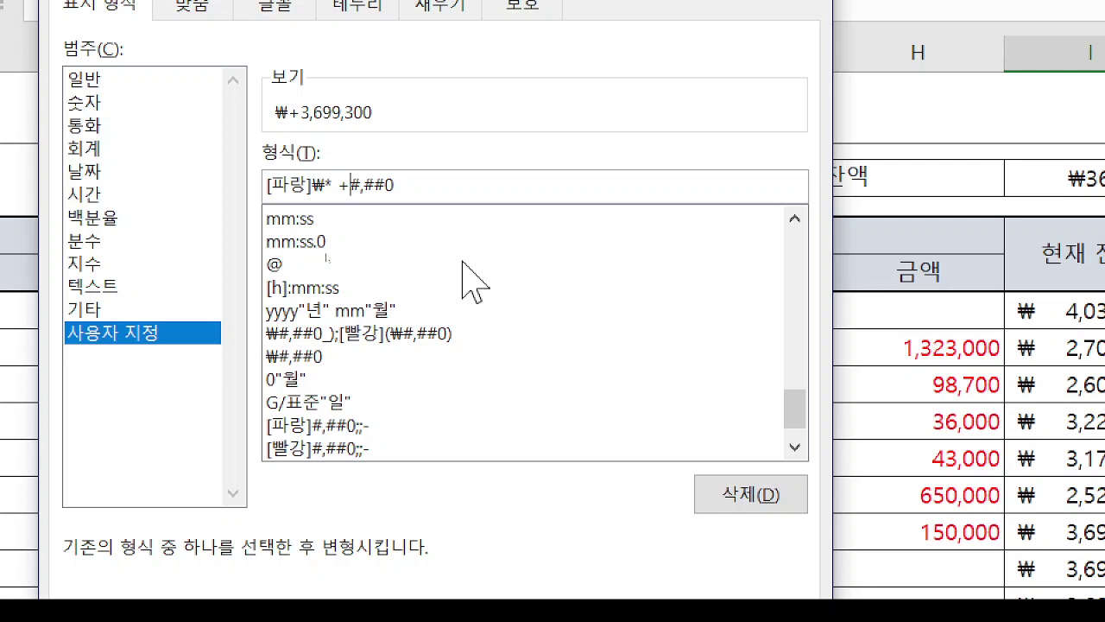
# Copy the [파랑]₩* +#,##0 code and repeat it after a semicolon as the format's second section
pyautogui.moveTo(409, 185); pyautogui.dragTo(254, 187)
pyautogui.hotkey('ctrl', 'c')
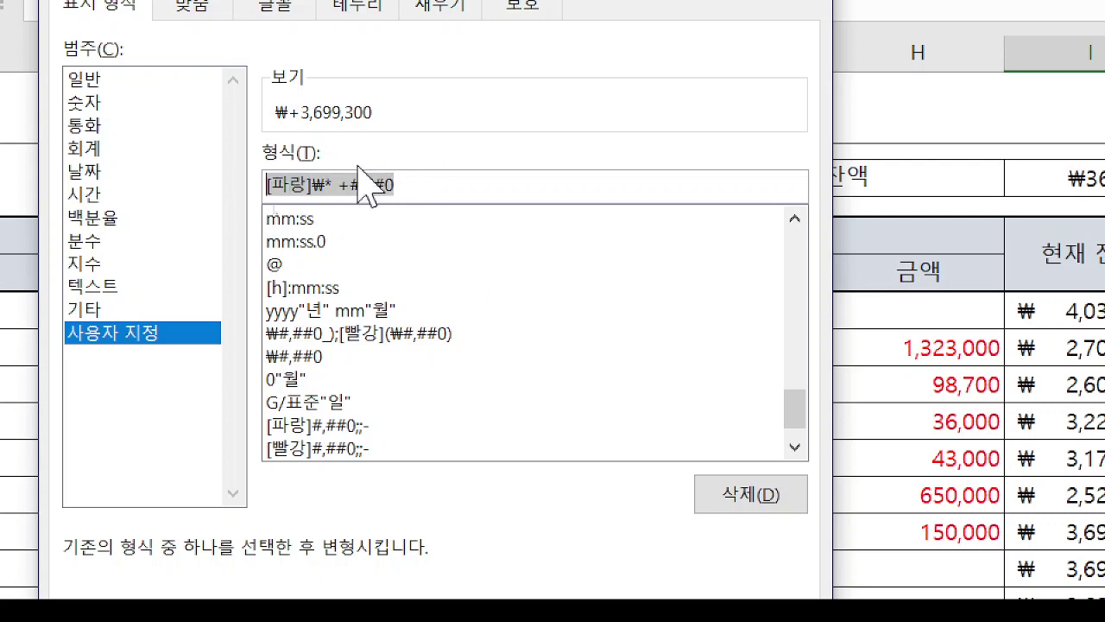
pyautogui.click(457, 185)
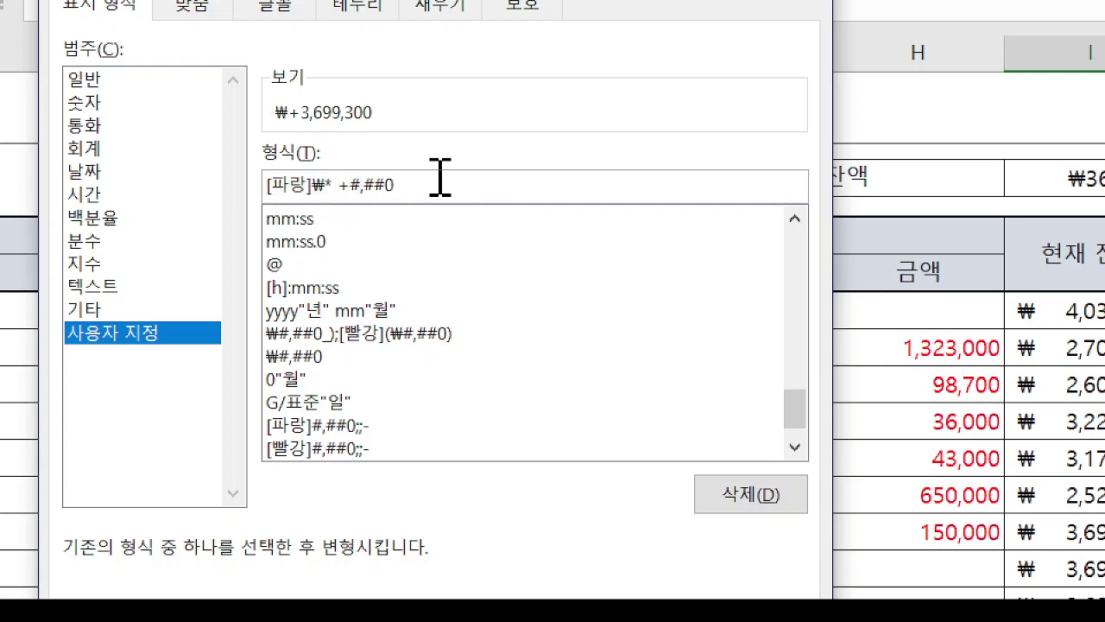
pyautogui.hotkey('ctrl', '2')
pyautogui.moveTo(409, 193)
pyautogui.mouseDown()
pyautogui.moveTo(239, 164)
pyautogui.moveTo(374, 203)
pyautogui.moveTo(592, 207)
pyautogui.mouseUp()
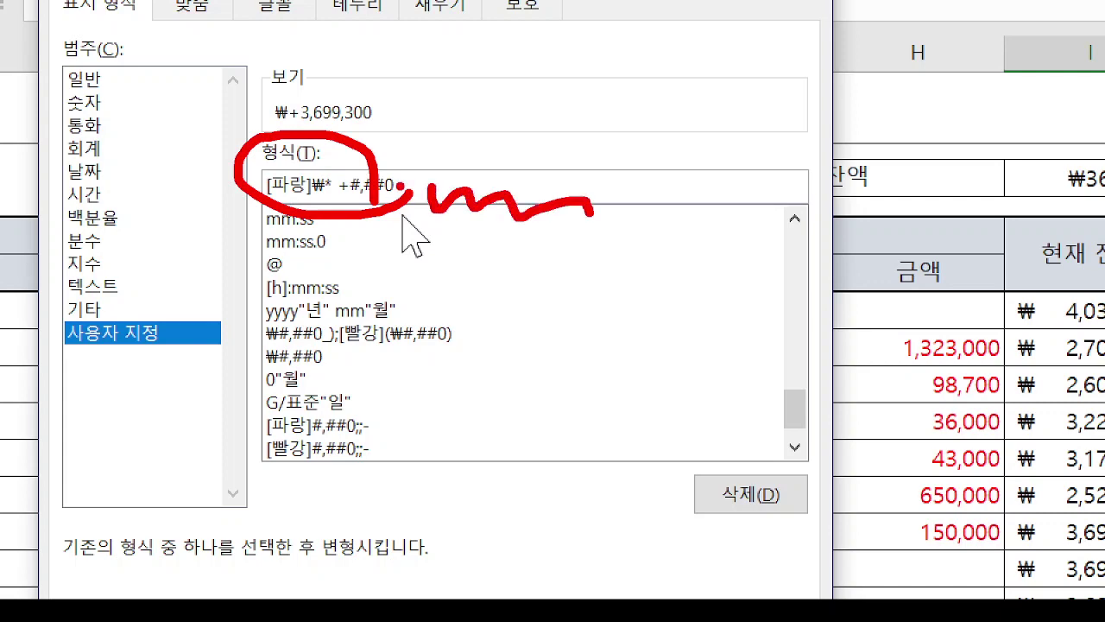
pyautogui.press('Escape')
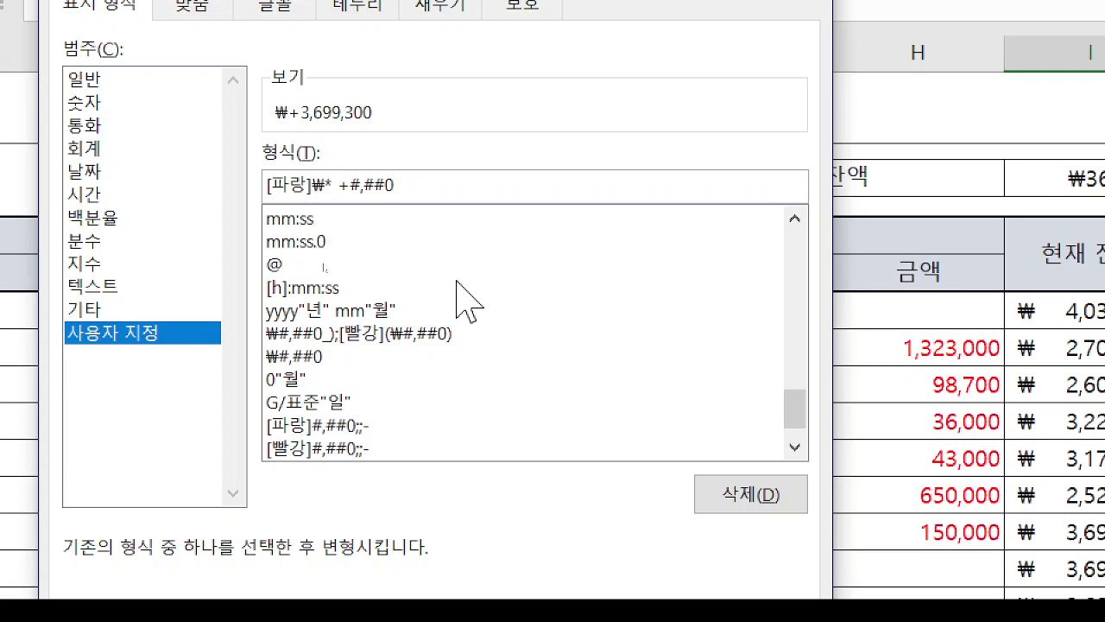
pyautogui.write(';')
pyautogui.hotkey('ctrl', 'v')
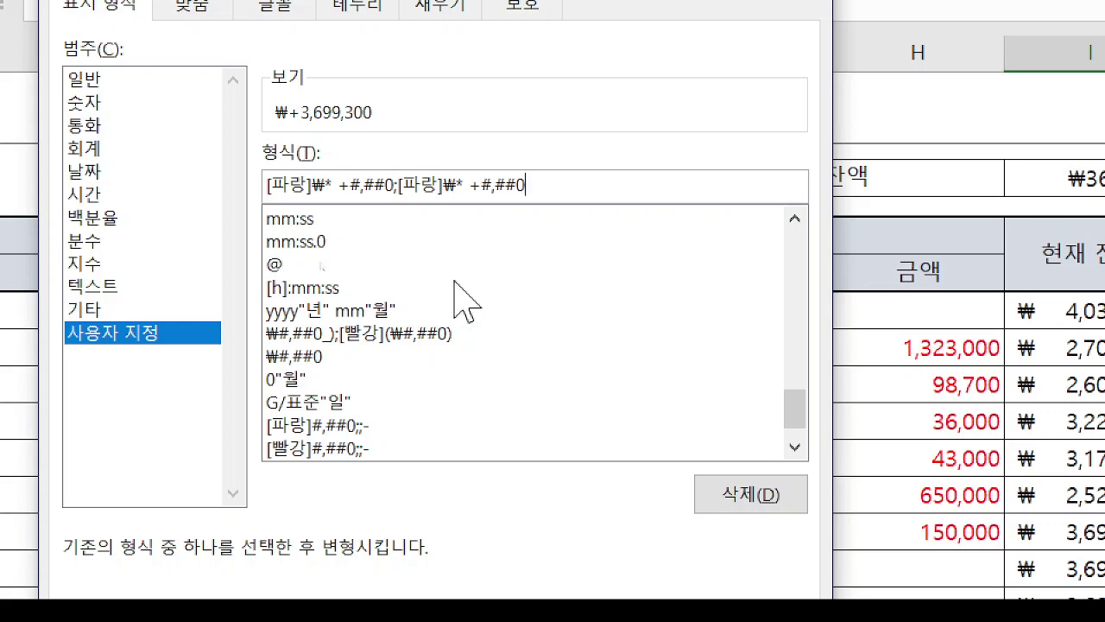
# Change the second section of I20's custom format to [빨강]₩* -#,##0 for negative numbers
pyautogui.click(441, 184)
pyautogui.press('BackSpace')
pyautogui.press('BackSpace')
pyautogui.write('ㅃ')
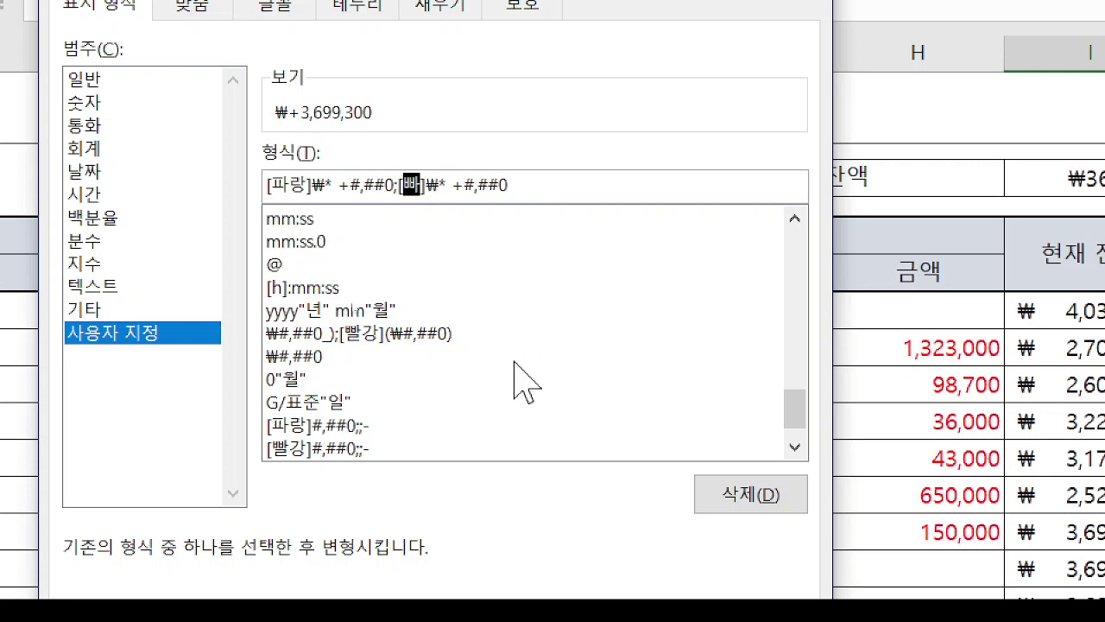
pyautogui.write('빨강')
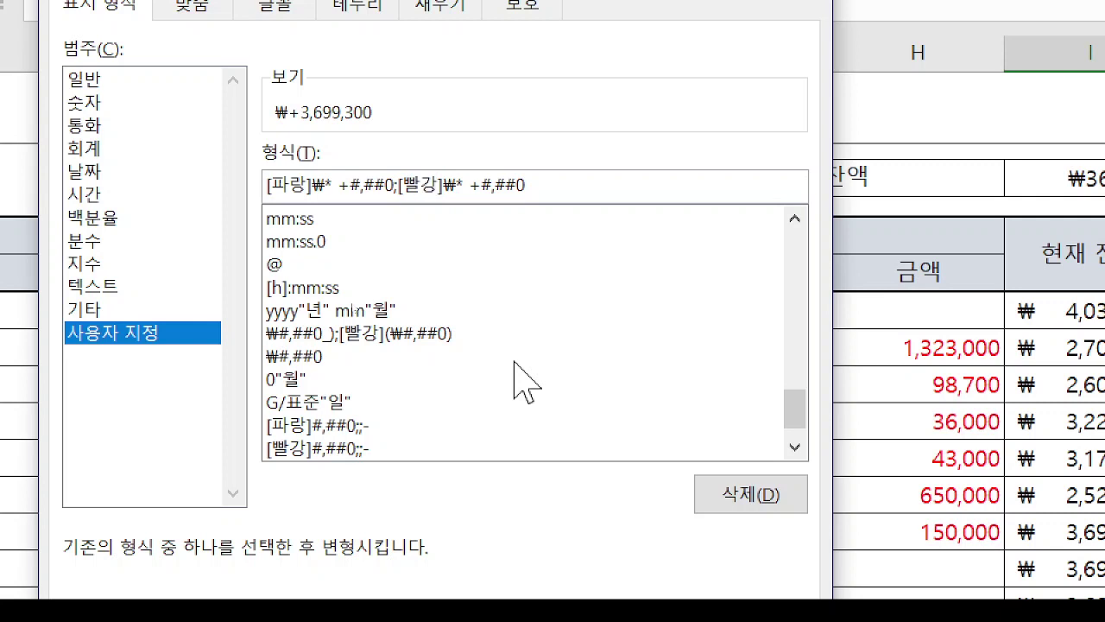
pyautogui.press('Right')
pyautogui.press('Right')
pyautogui.press('Right')
pyautogui.press('Right')
pyautogui.press('Right')
pyautogui.press('BackSpace')
pyautogui.write('-')
# Add ;0 as the zero section of the custom format and apply it to cell I20
pyautogui.press('Right')
pyautogui.press('Right')
pyautogui.press('Right')
pyautogui.press('Right')
pyautogui.press('Right')
pyautogui.write(';')
pyautogui.write('0')
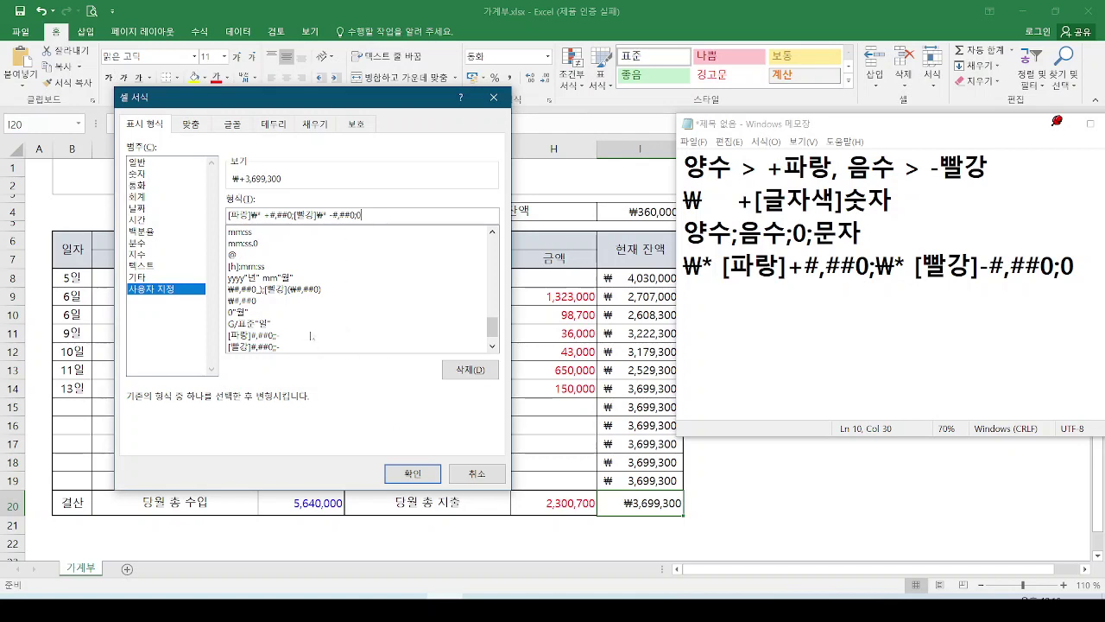
pyautogui.moveTo(295, 302)
pyautogui.mouseDown()
pyautogui.moveTo(390, 421)
pyautogui.moveTo(392, 448)
pyautogui.moveTo(445, 409)
pyautogui.mouseUp()
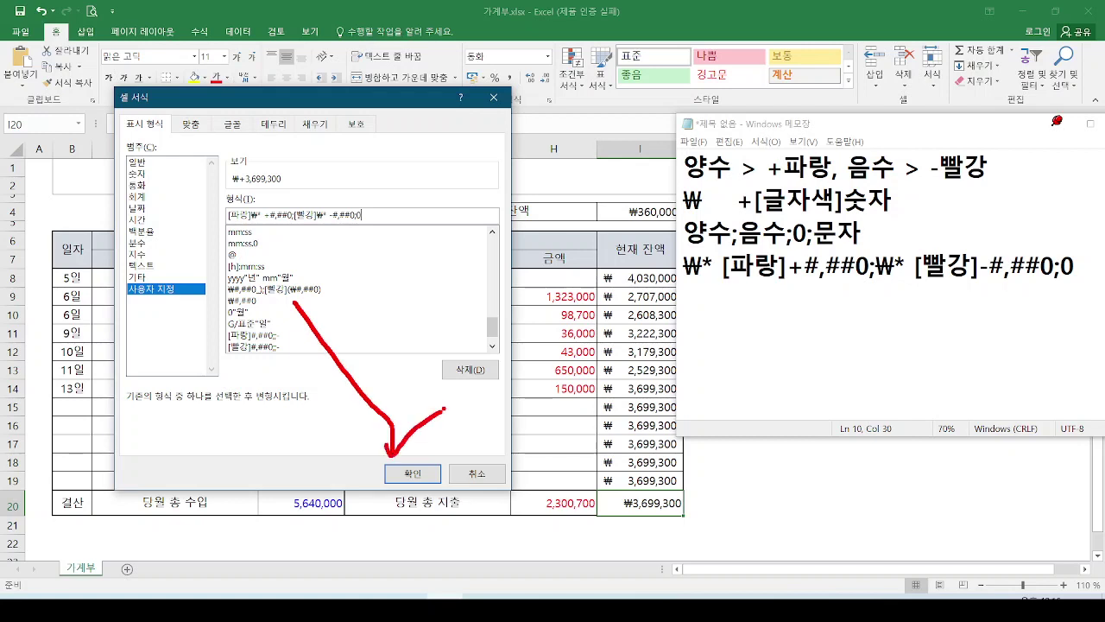
pyautogui.click(413, 473)
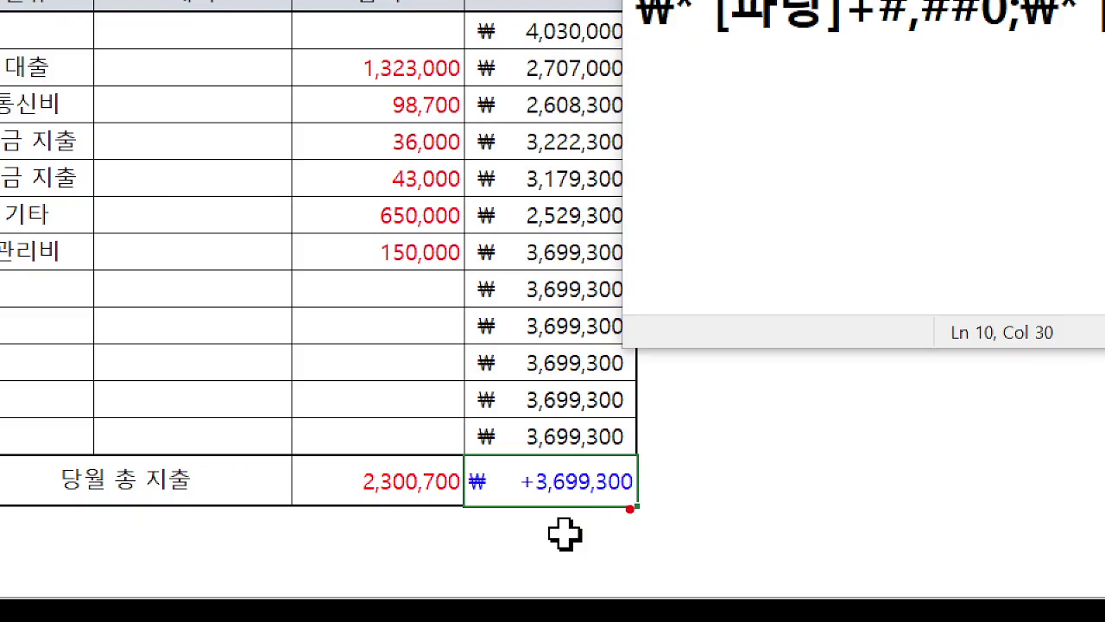
pyautogui.moveTo(653, 499); pyautogui.dragTo(456, 529)
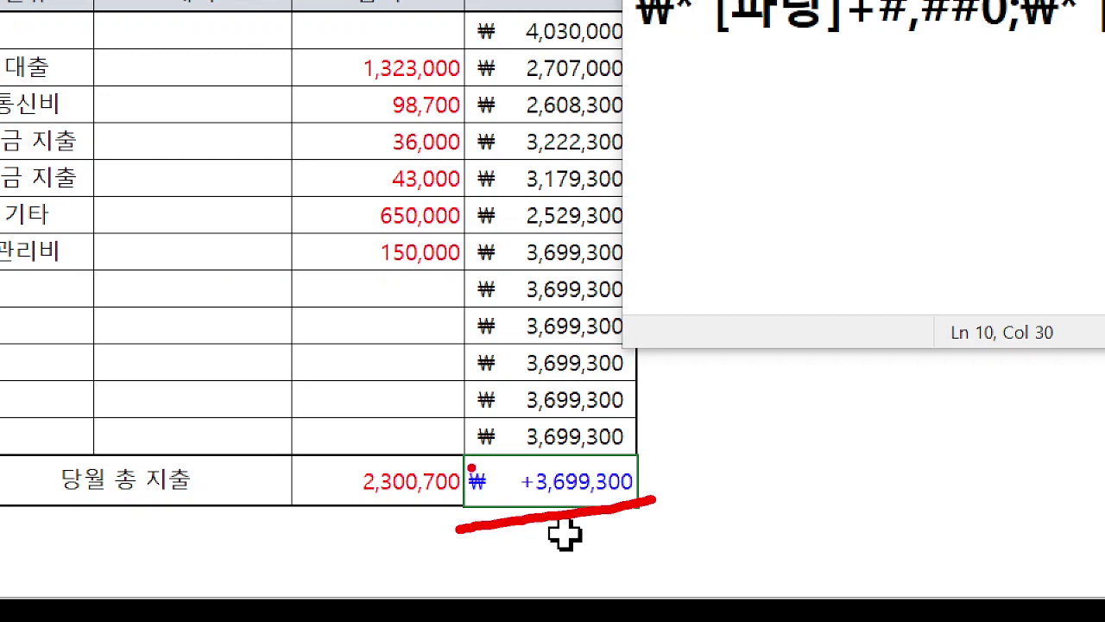
pyautogui.moveTo(486, 476)
pyautogui.mouseDown()
pyautogui.moveTo(499, 467)
pyautogui.moveTo(528, 491)
pyautogui.moveTo(496, 497)
pyautogui.moveTo(598, 497)
pyautogui.mouseUp()
pyautogui.press('Escape')
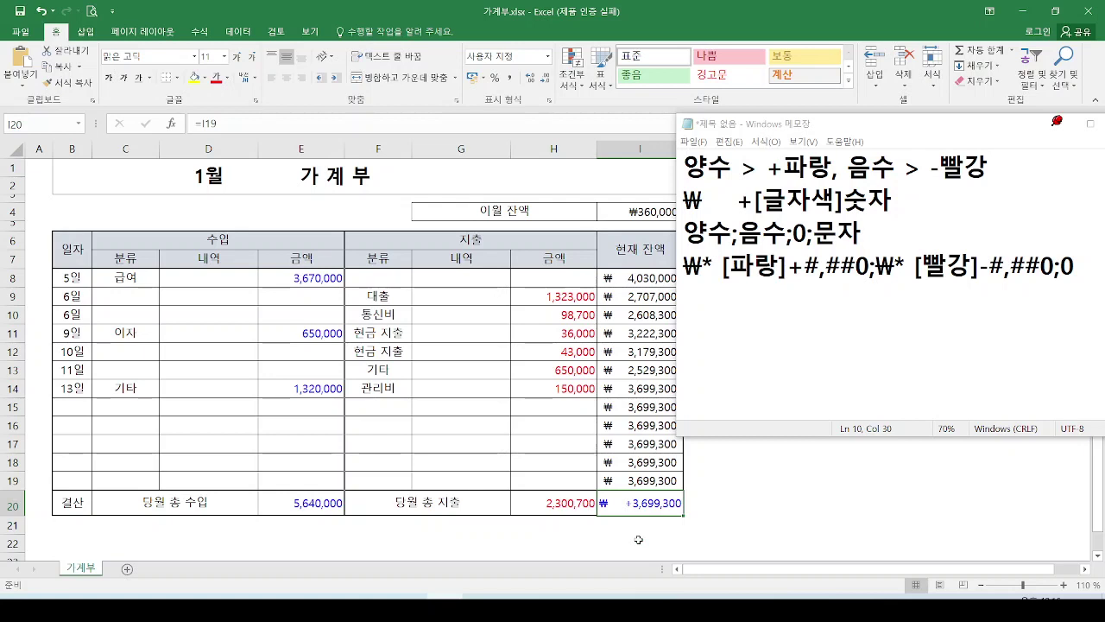
# Test the negative-number format by entering -1 in cell I20, and undo that entry
pyautogui.write('-1')
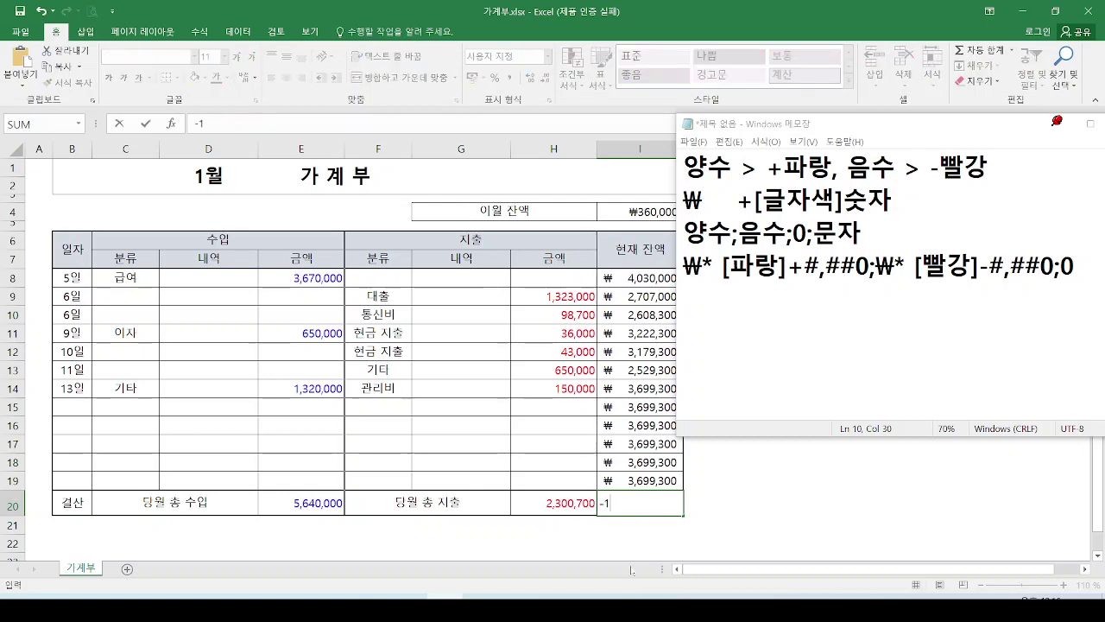
pyautogui.press('Return')
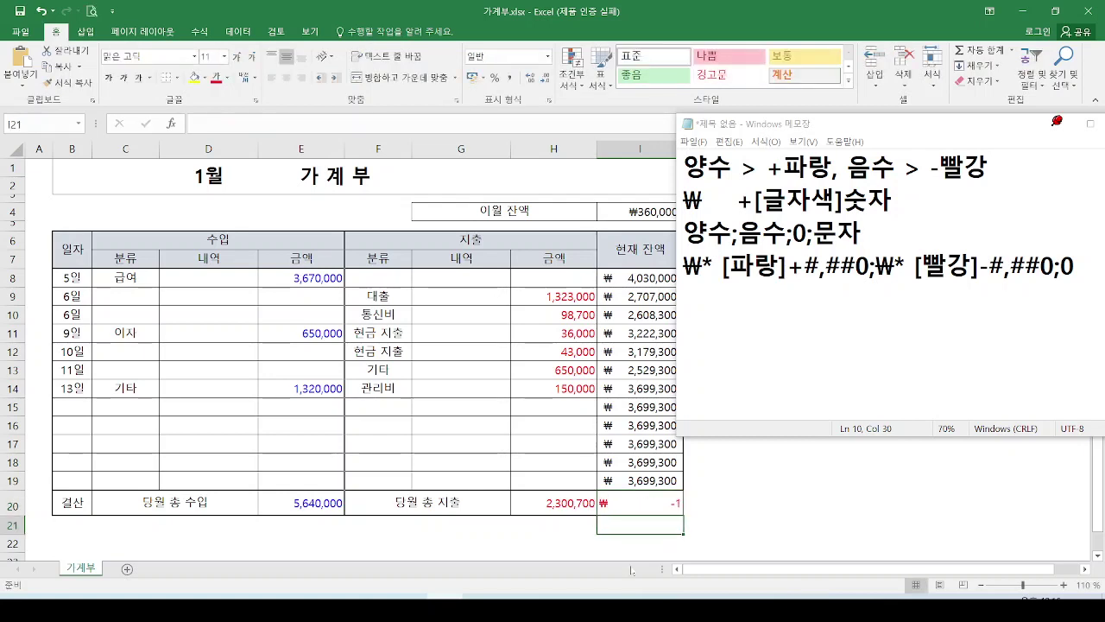
pyautogui.press('Up')
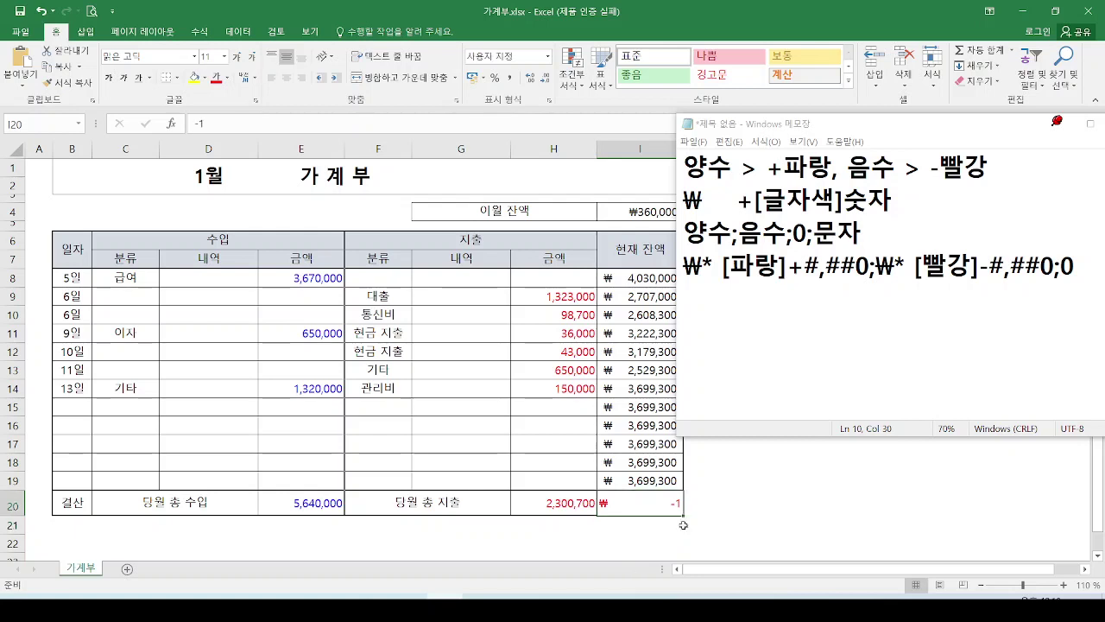
pyautogui.click(40, 11)
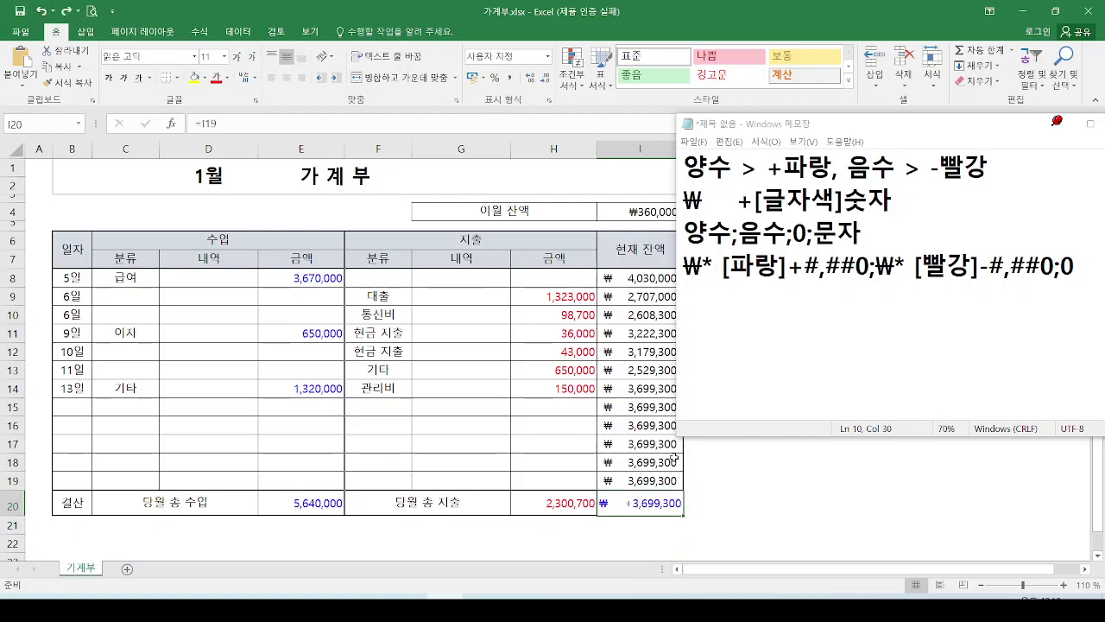